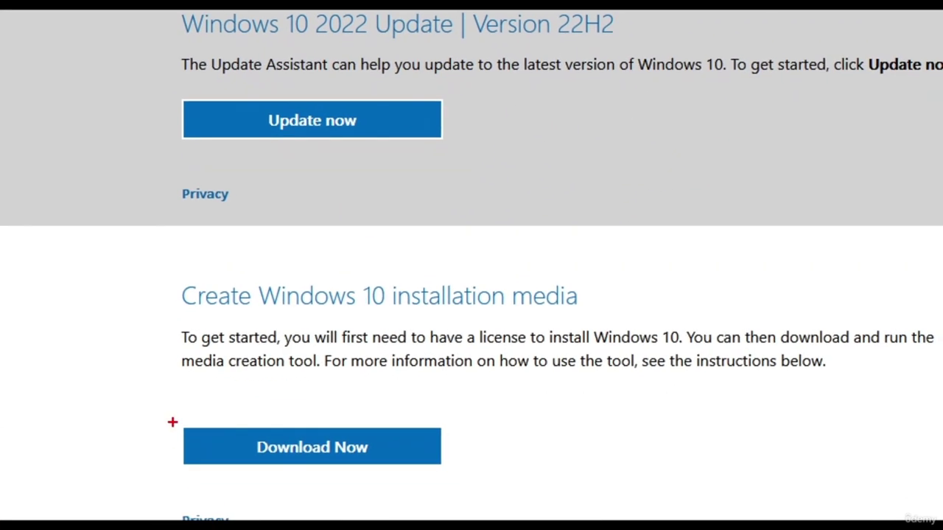
Download MediaCreationTool22H2.exe with Download Now and run it from Firefox's downloads panel
drag(172, 431, 272, 473)
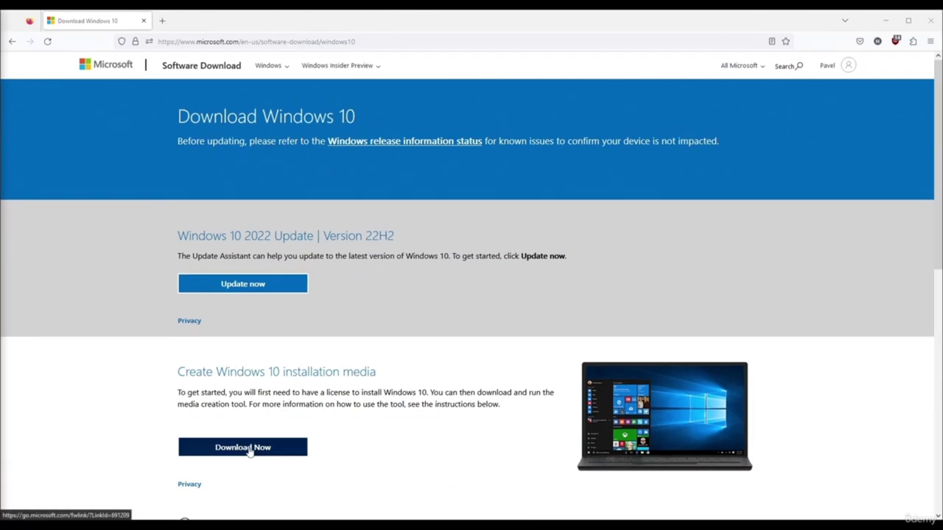
click(326, 453)
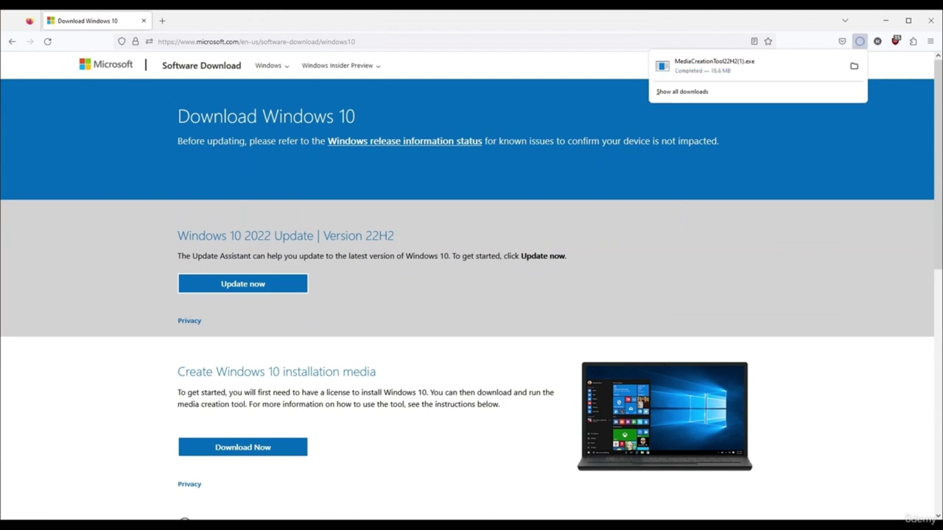
click(663, 71)
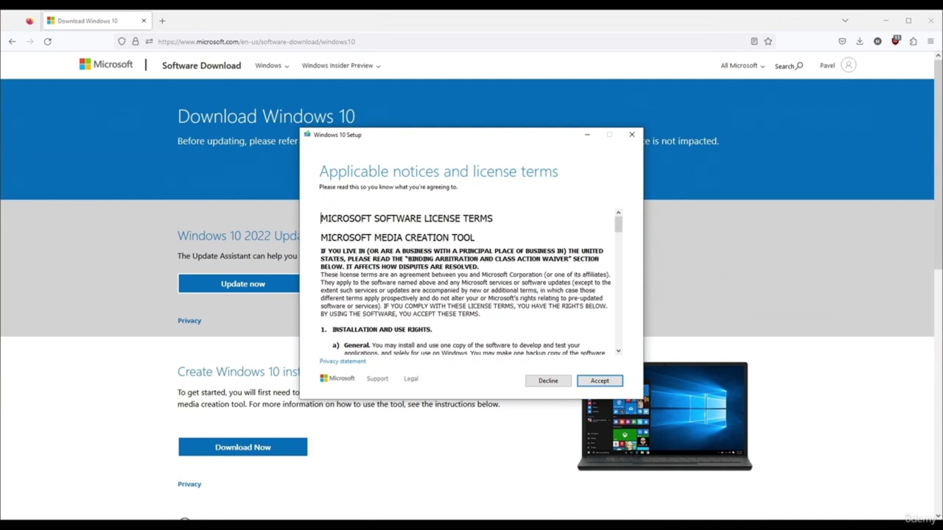
Accept the license terms and choose to create installation media for another PC
click(597, 383)
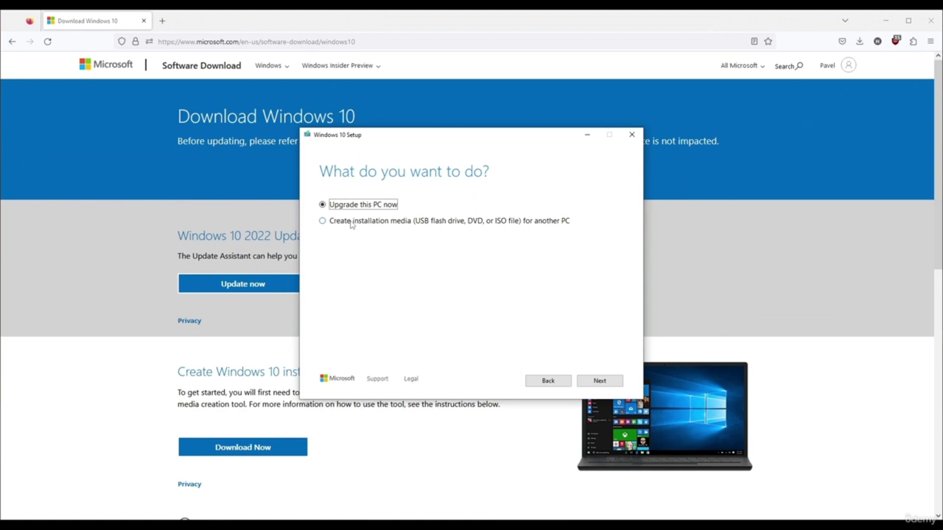
click(351, 223)
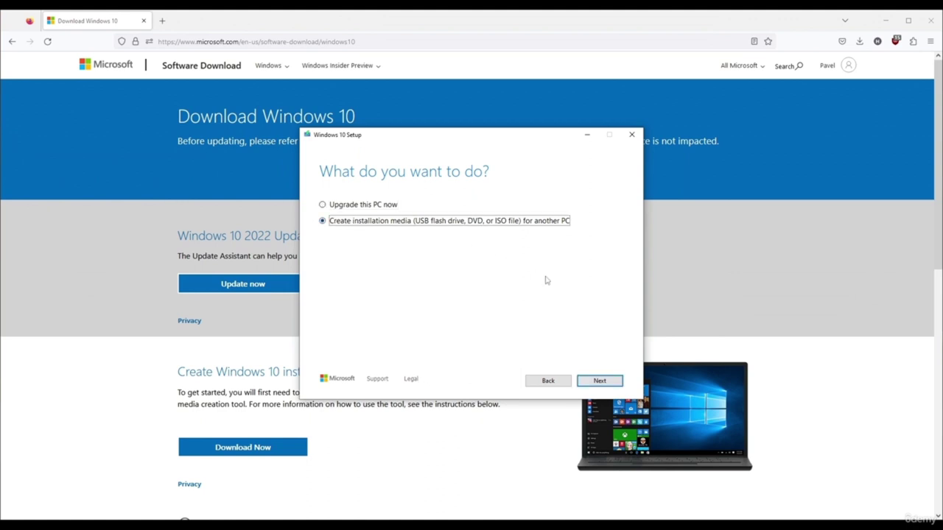
click(604, 384)
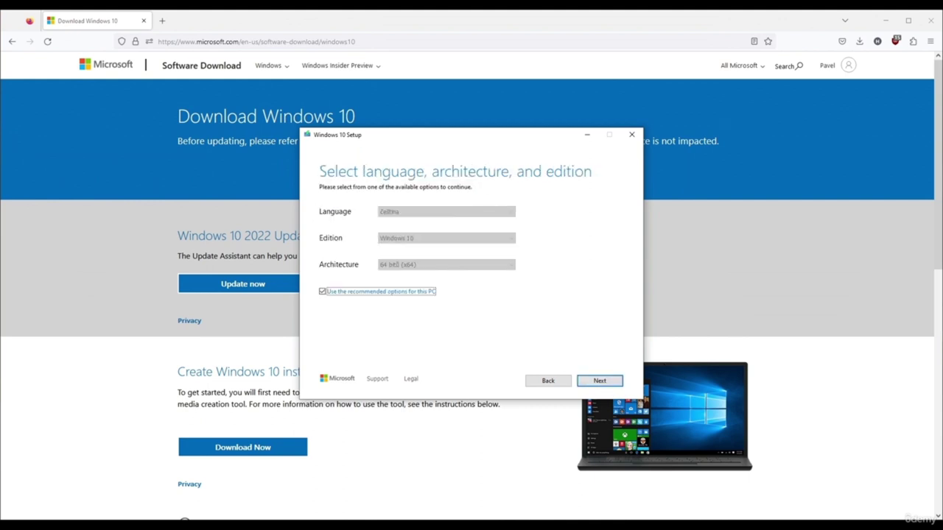
Drop the recommended options, pick English (United States), and choose ISO file as the media
click(322, 292)
click(447, 212)
click(412, 280)
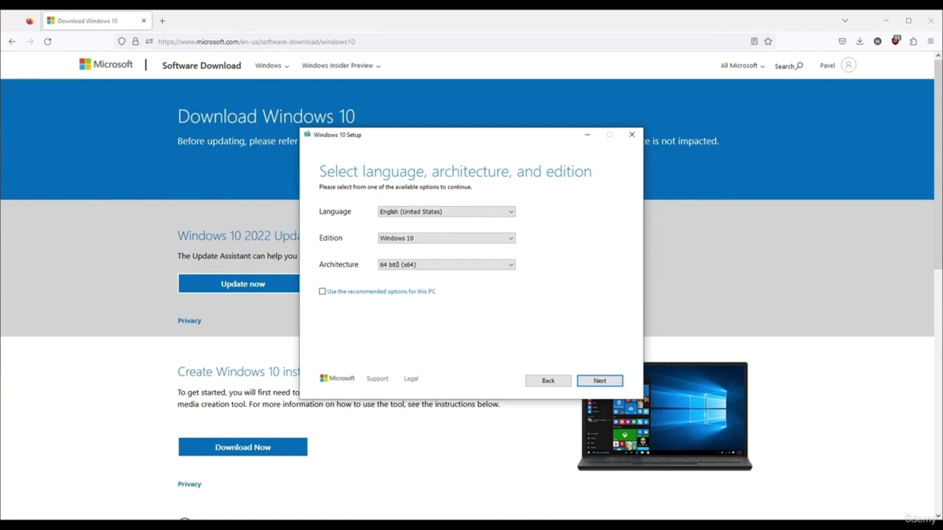
click(600, 381)
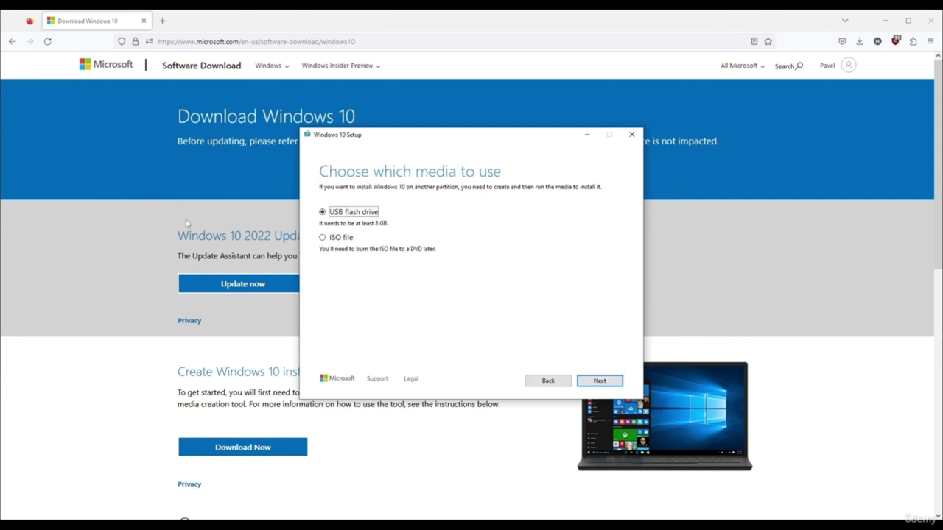
click(323, 238)
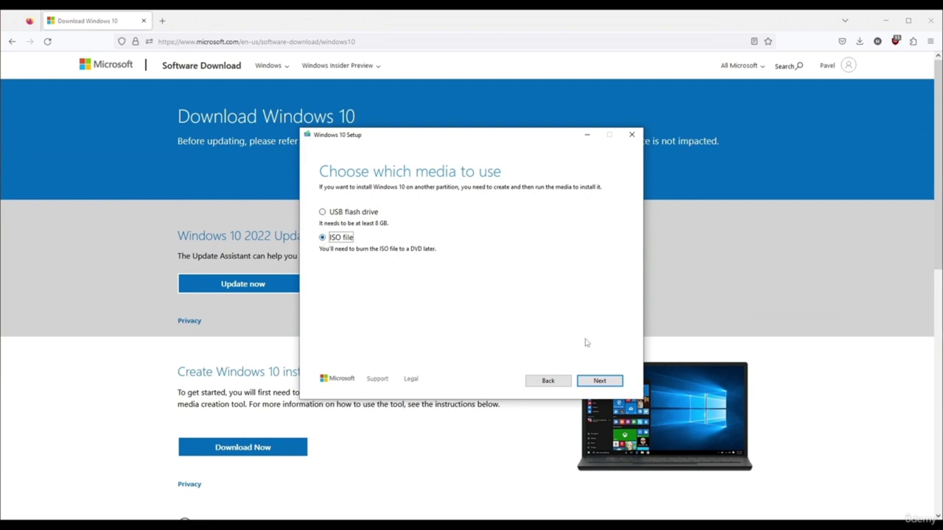
click(602, 381)
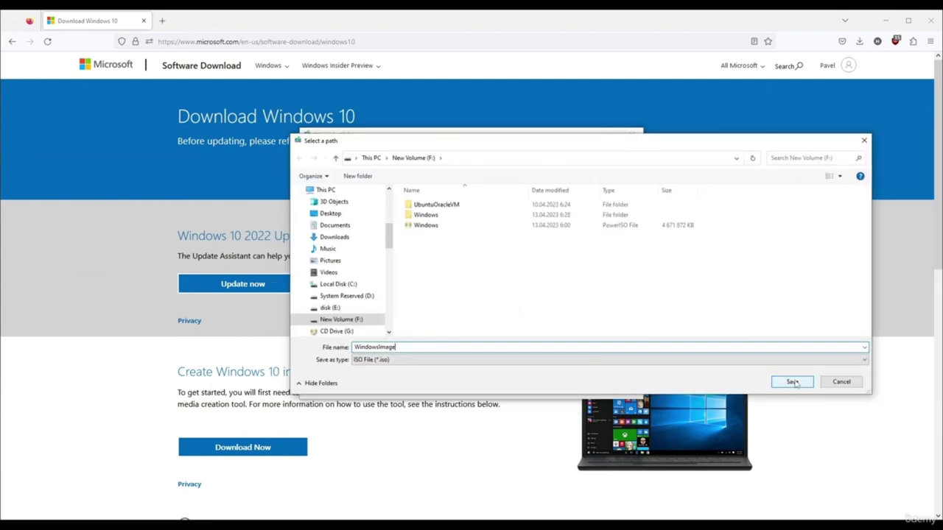
Keep the file name WindowsImage on New Volume (F:) and save to begin downloading Windows 10
click(793, 383)
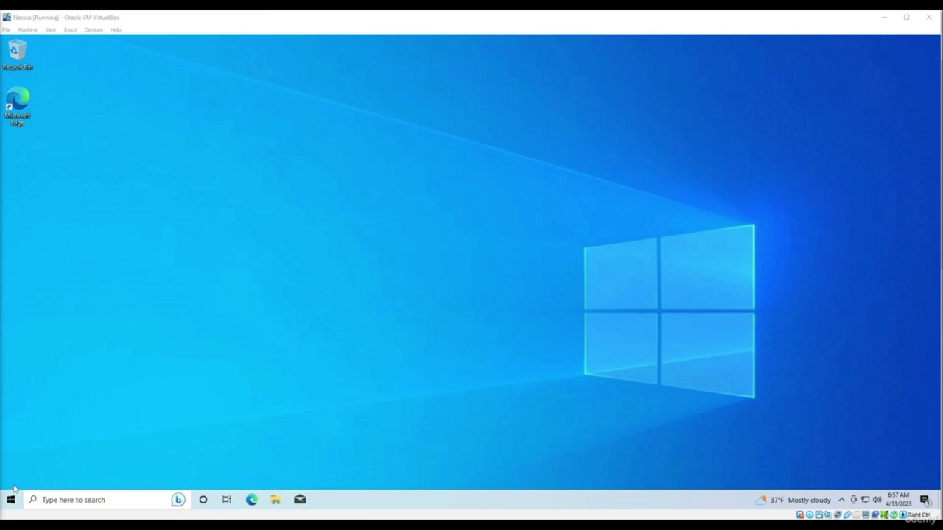
Open the Settings app and go to Update & Security
click(10, 499)
click(67, 499)
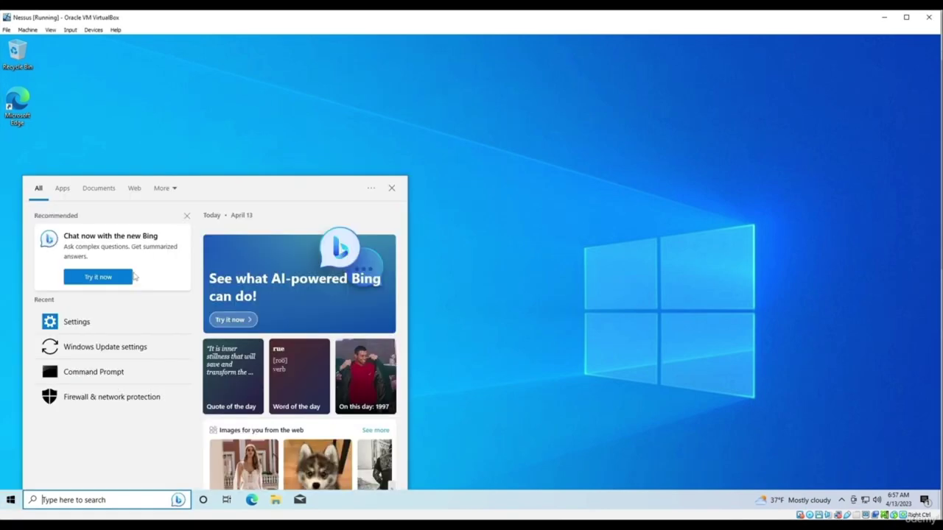
text(setting)
click(108, 237)
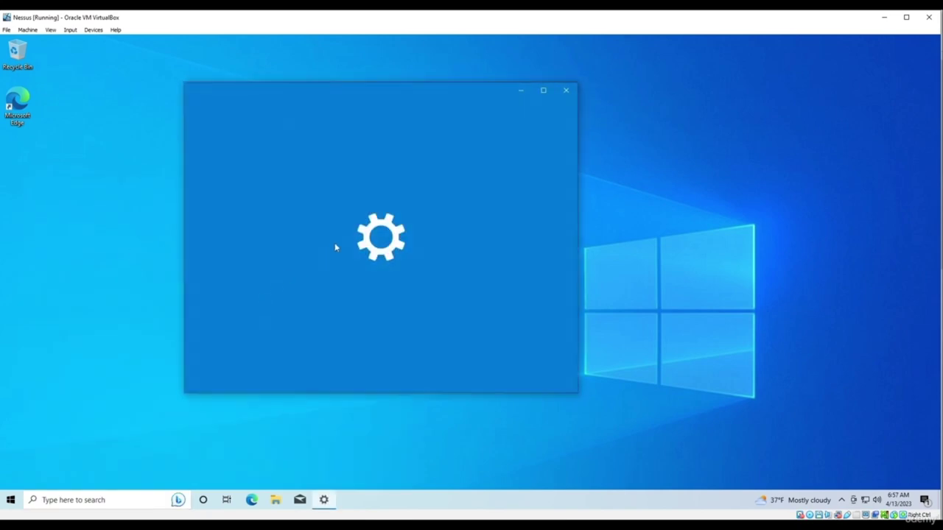
scroll(352, 302, down, 1)
scroll(352, 302, down, 4)
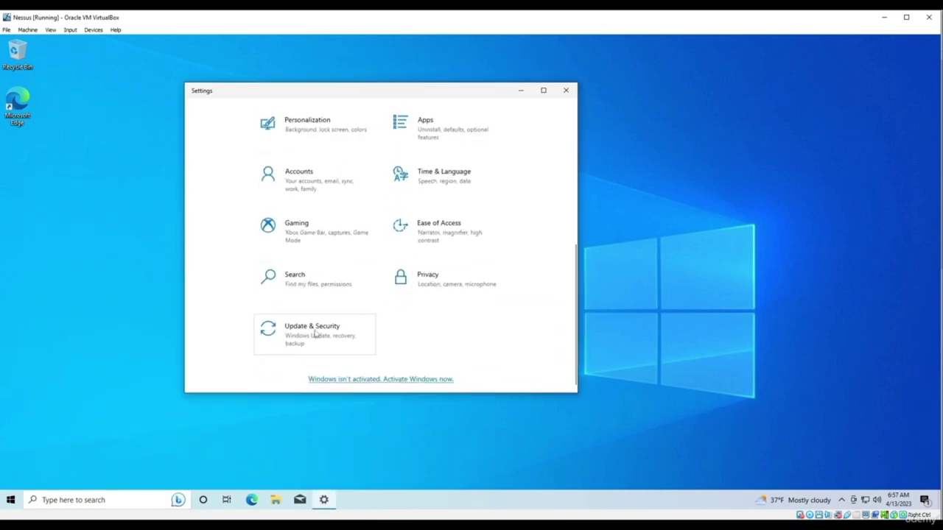
click(316, 332)
Pause Windows updates for 7 days
scroll(478, 194, down, 5)
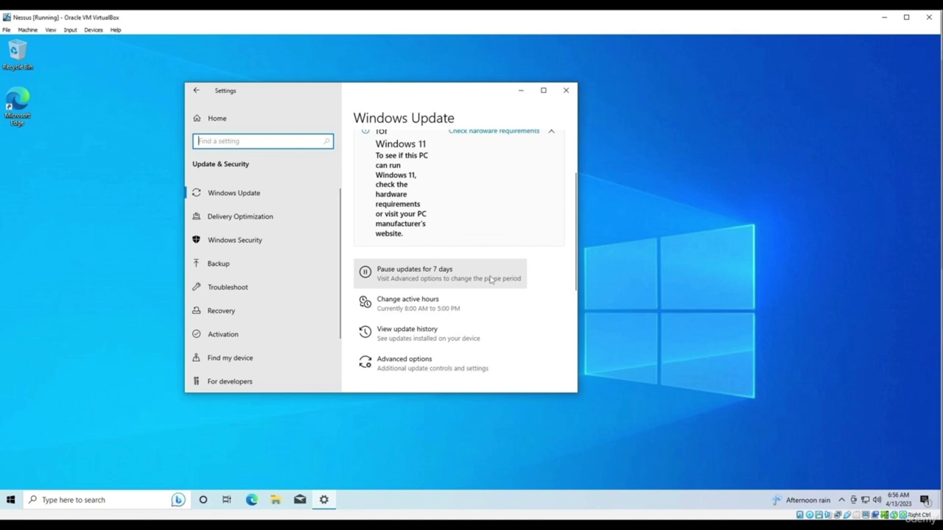
click(490, 278)
scroll(494, 280, down, 2)
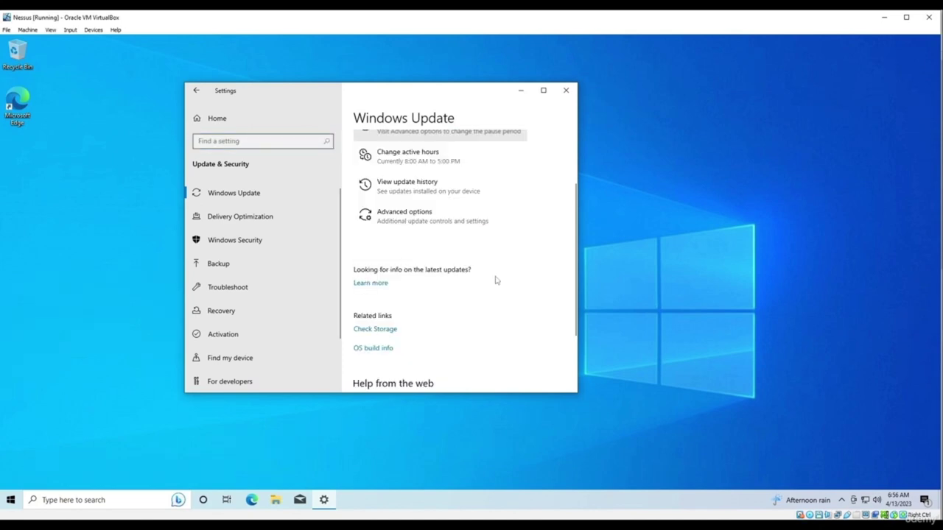
scroll(490, 227, up, 2)
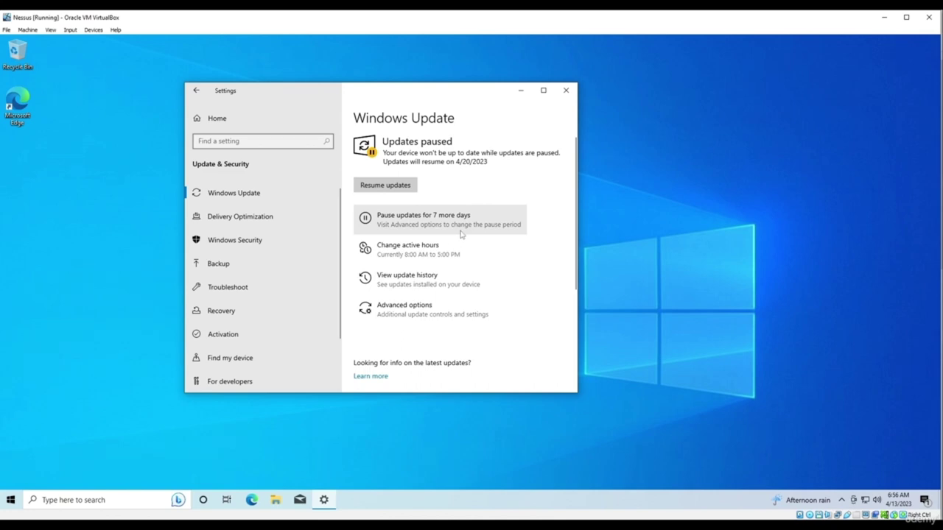
In Advanced options, set Pause until to Thursday, May 18, 2023, then return to Windows Update
click(426, 316)
scroll(369, 294, down, 5)
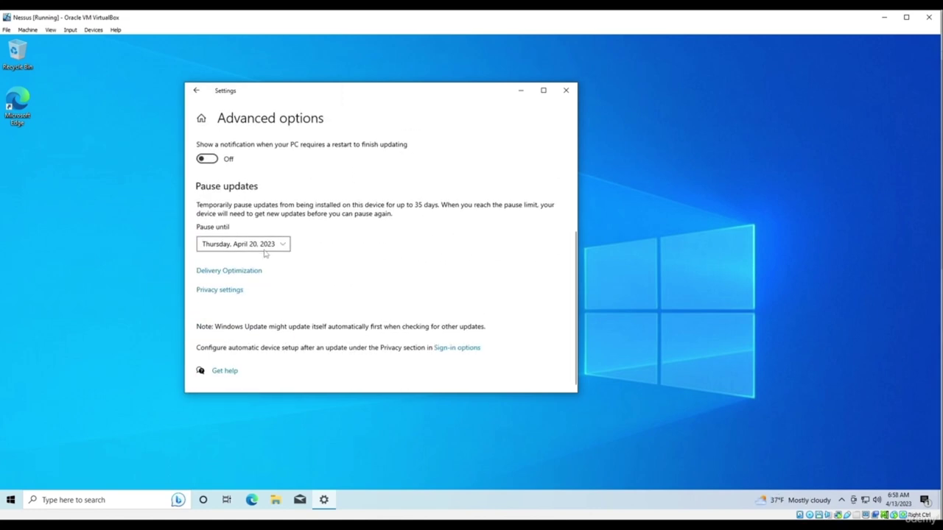
click(264, 248)
scroll(257, 295, down, 7)
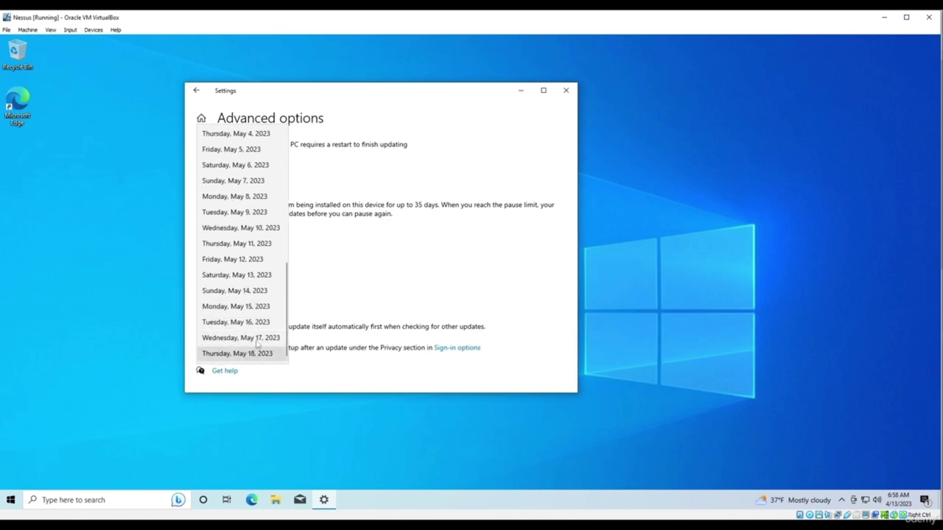
click(258, 354)
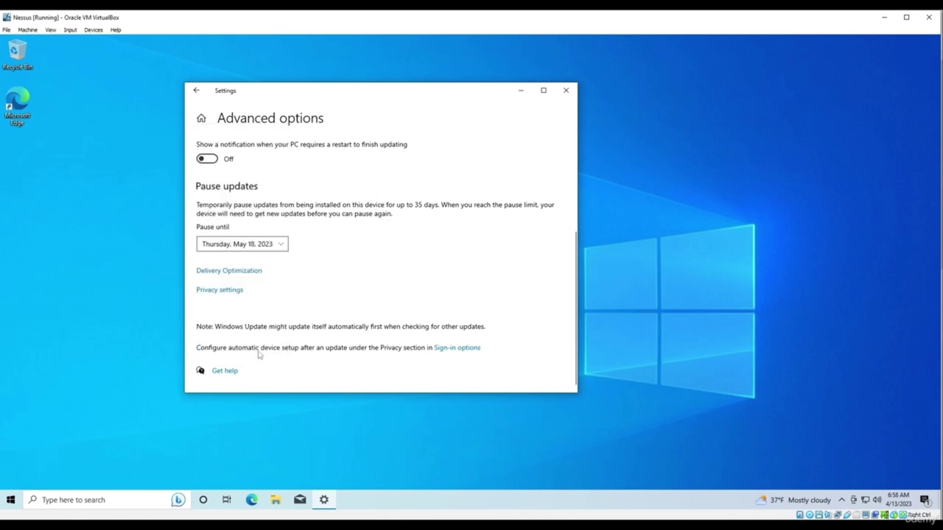
click(221, 291)
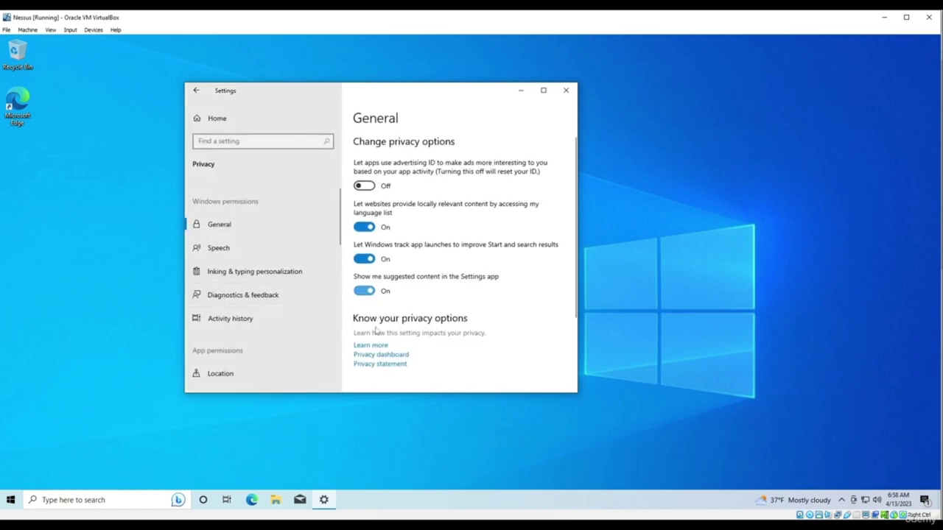
click(195, 92)
click(195, 91)
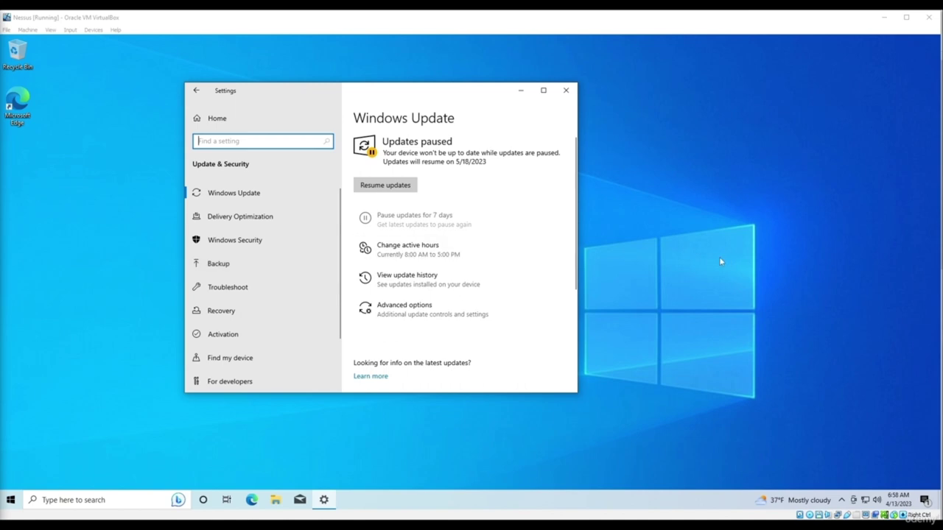
From the update history's installed updates list, uninstall KB5020683
click(447, 292)
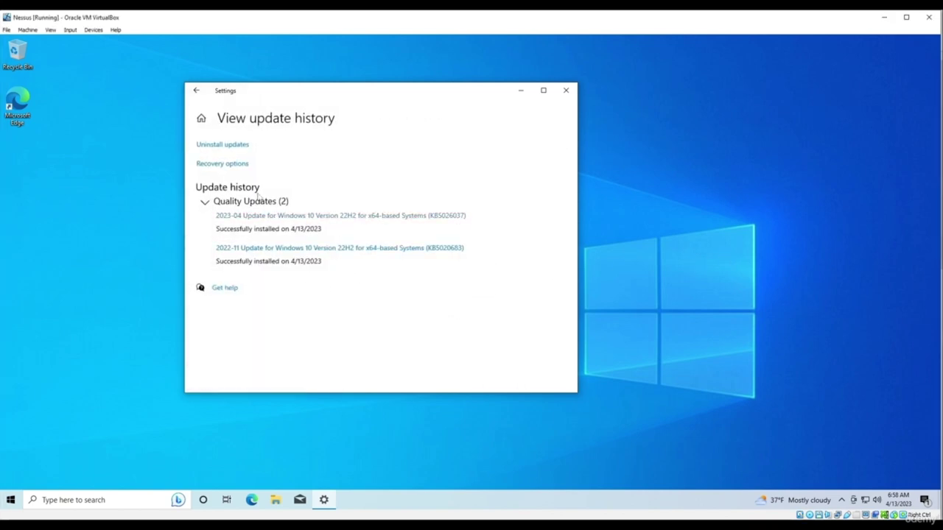
click(240, 152)
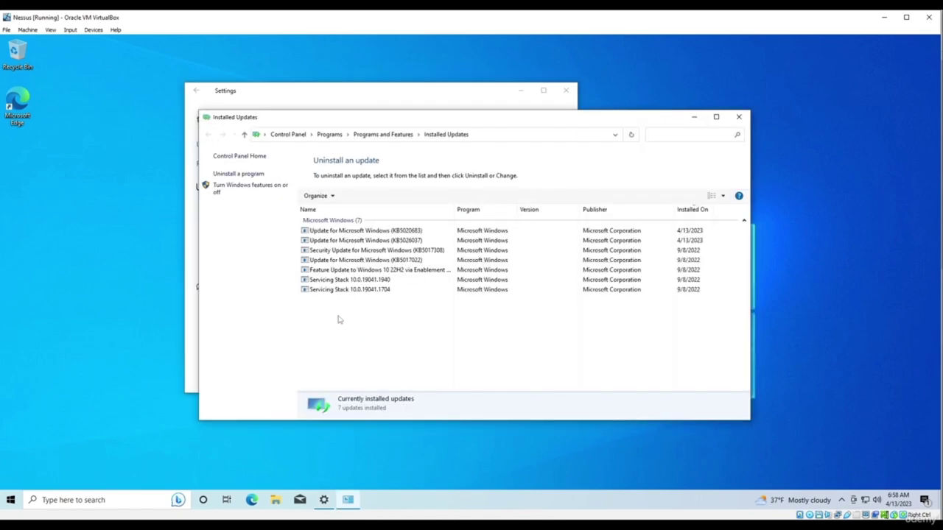
click(377, 231)
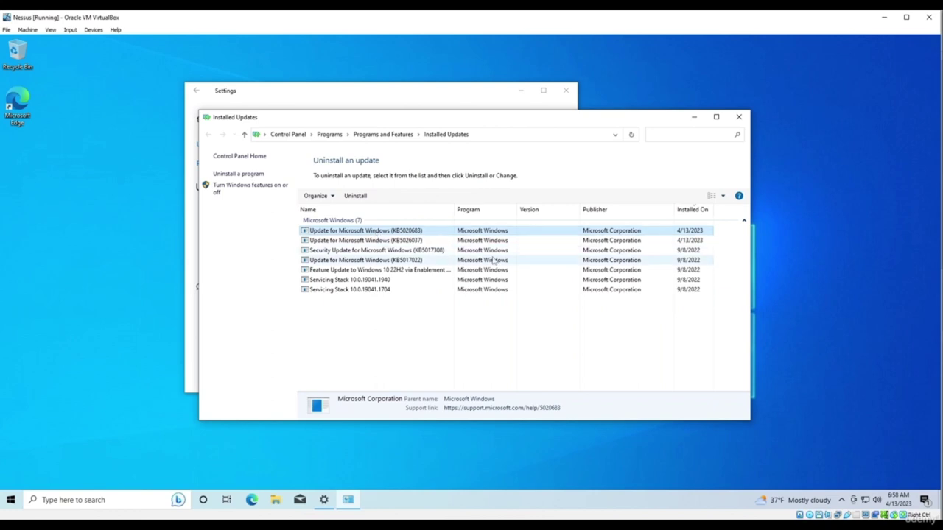
click(357, 196)
click(490, 266)
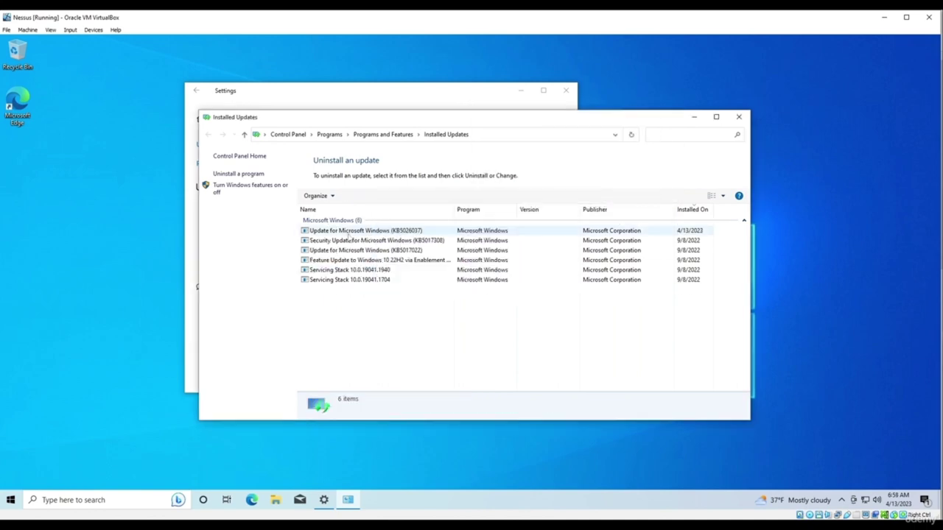
Uninstall KB5026037, choose Restart Later, and close the updates and Settings windows
click(346, 231)
click(355, 196)
click(494, 265)
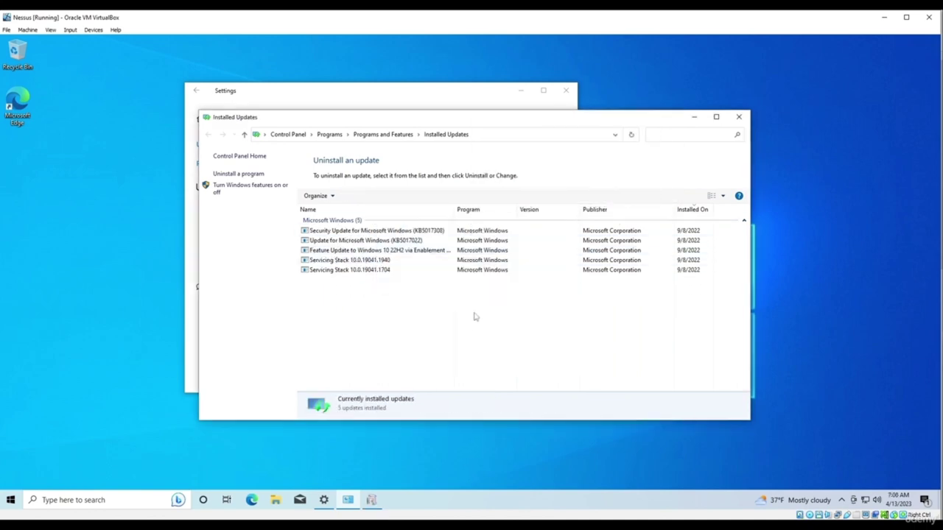
click(423, 240)
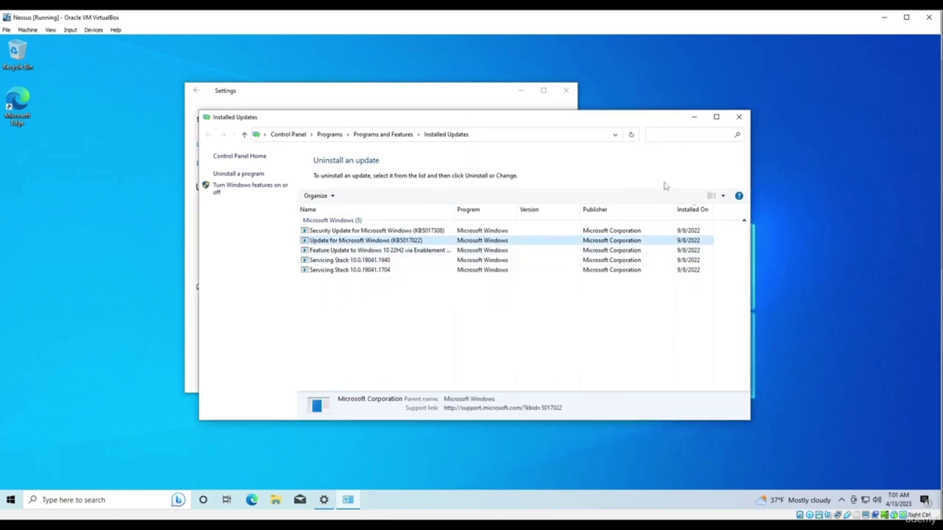
click(739, 116)
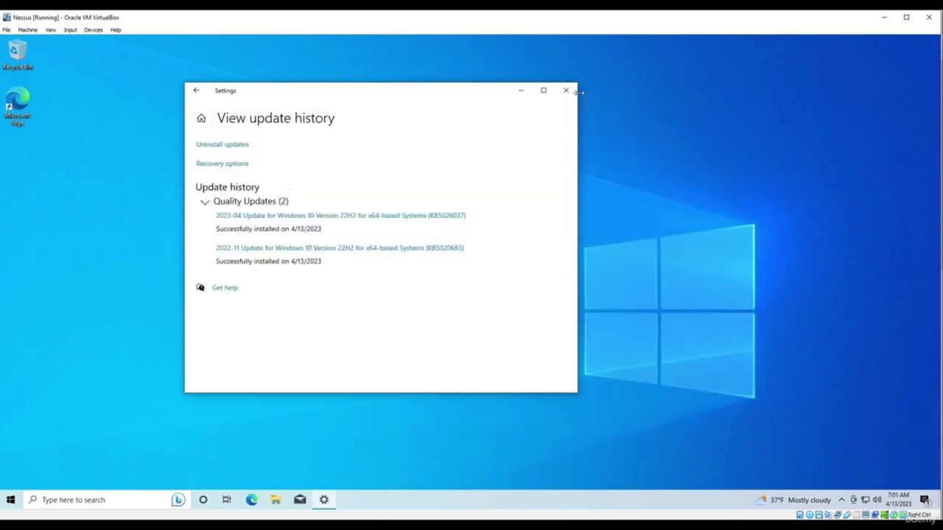
click(566, 90)
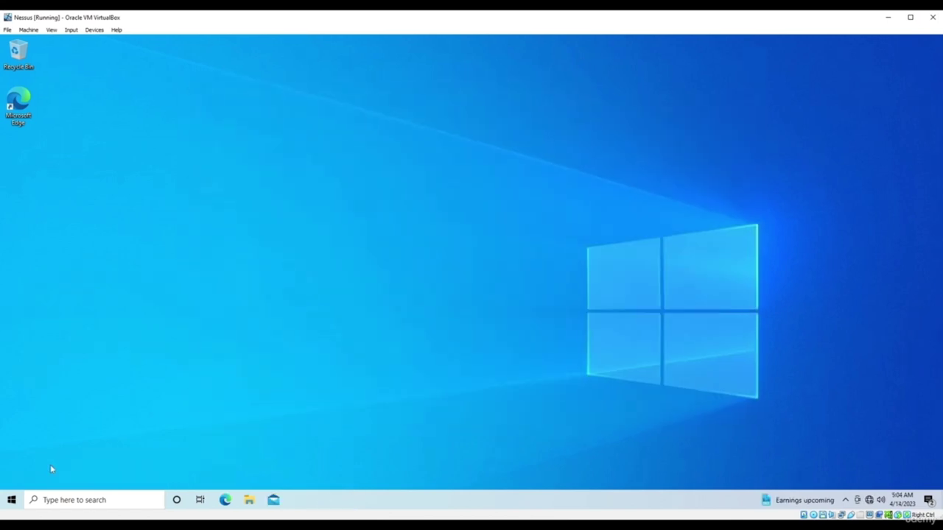
Open Windows Defender Firewall Properties in the advanced firewall security console
click(20, 499)
text(tirewa)
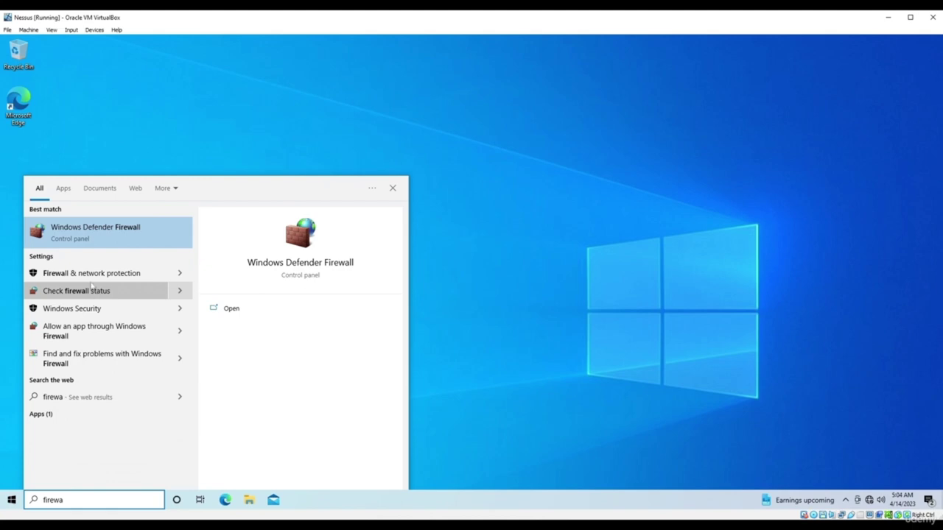
click(109, 237)
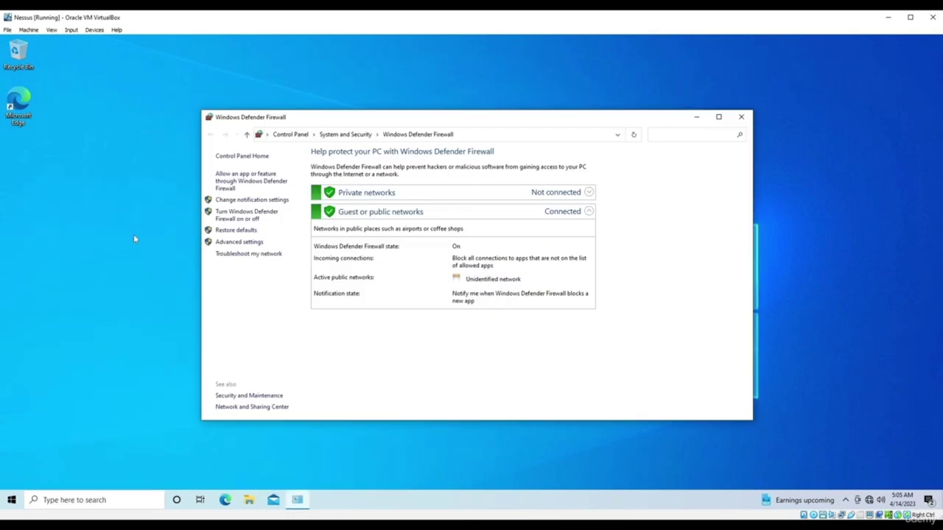
click(245, 247)
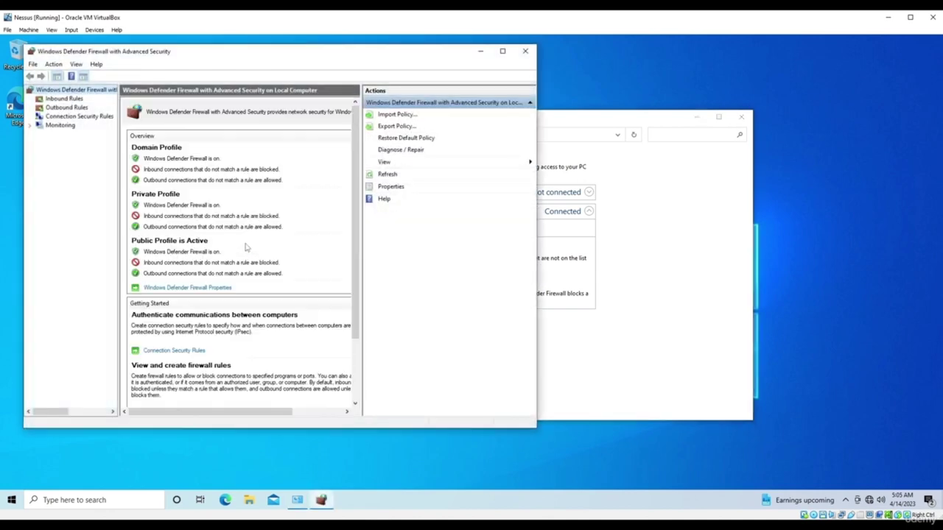
drag(251, 51, 406, 65)
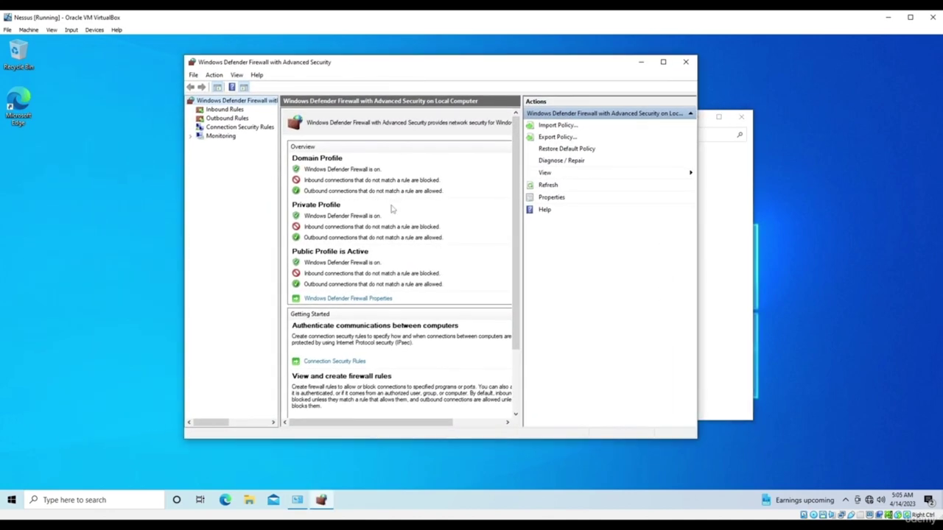
click(341, 299)
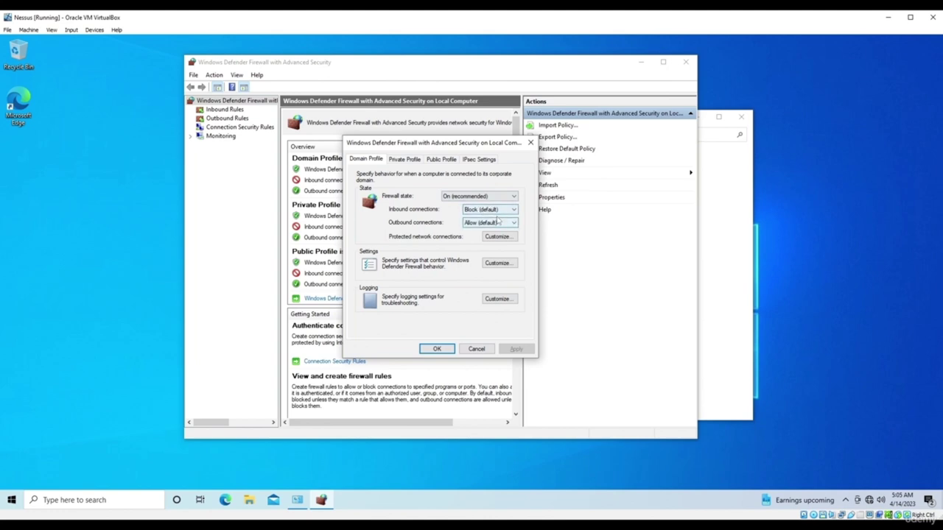
Set Firewall state to Off on the Domain, Private and Public profiles, apply, and close the firewall windows
click(482, 197)
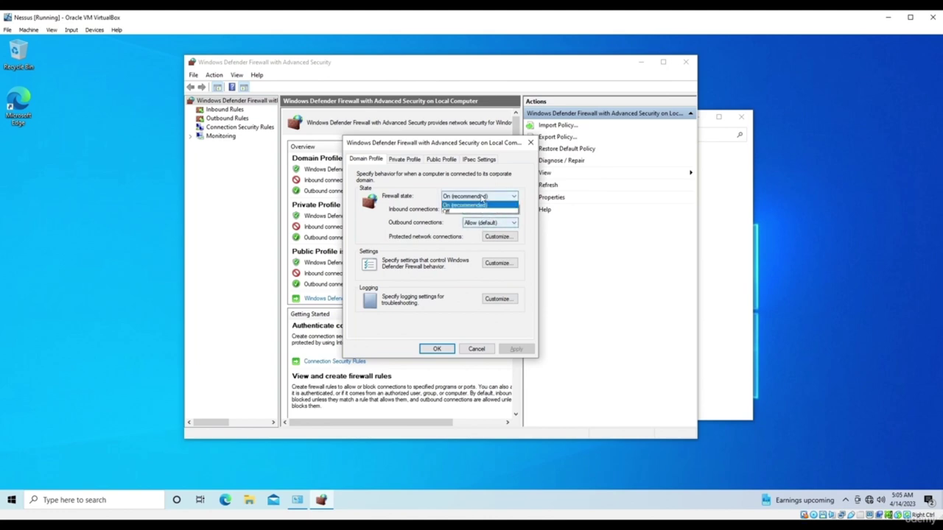
click(449, 212)
click(403, 159)
click(479, 196)
click(451, 211)
click(440, 159)
click(465, 196)
click(460, 211)
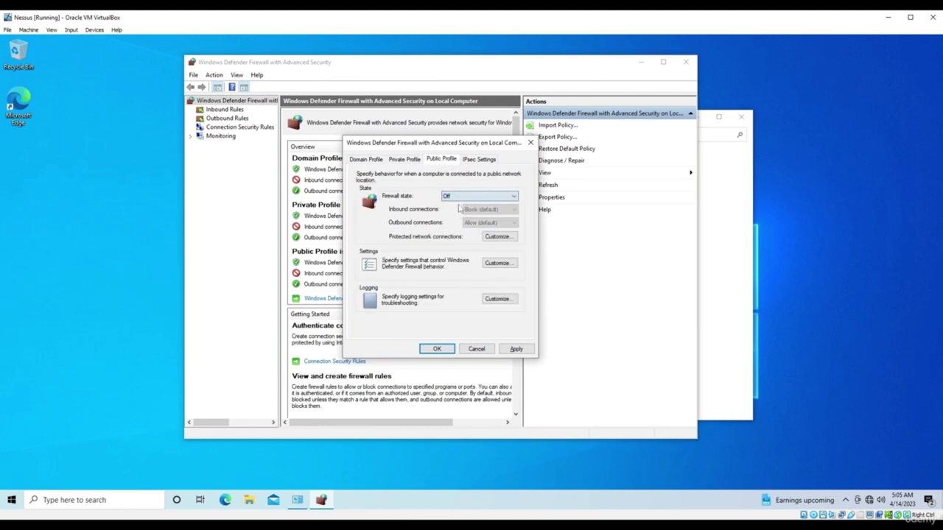
click(516, 349)
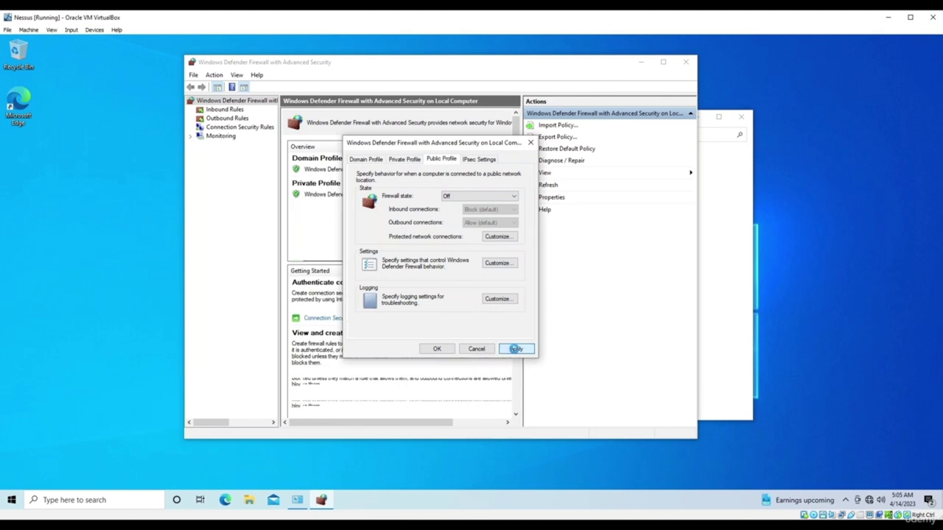
click(437, 349)
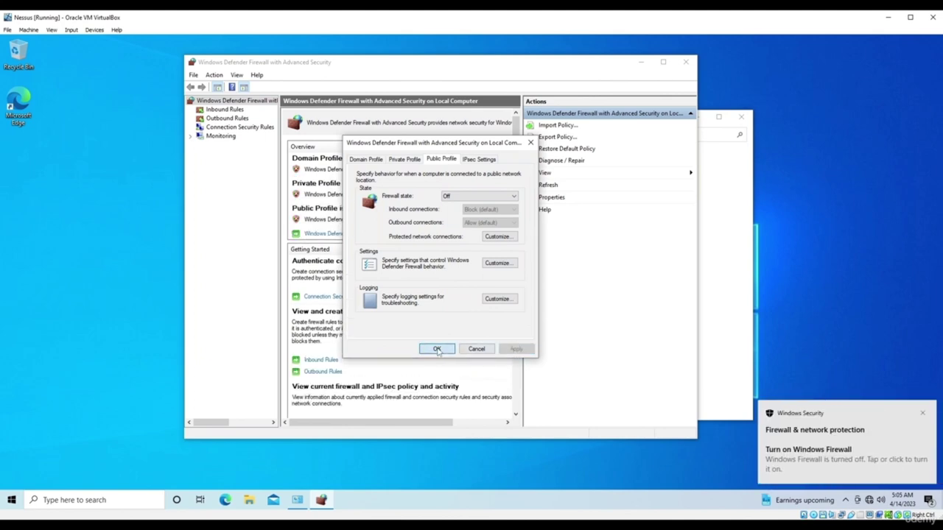
click(686, 62)
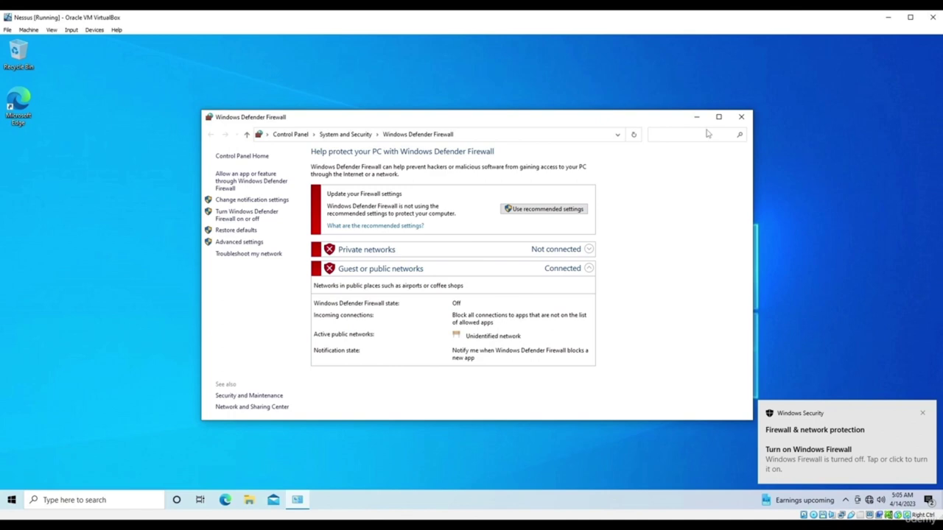
click(742, 116)
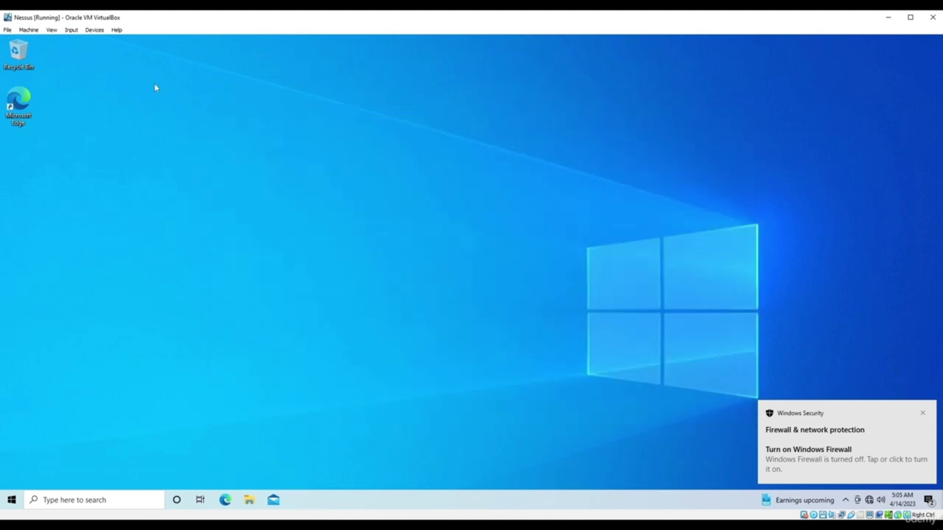
Attach network Adapter 1 to Host-only Adapter (VirtualBox Host-Only Ethernet Adapter) and save the settings
click(95, 30)
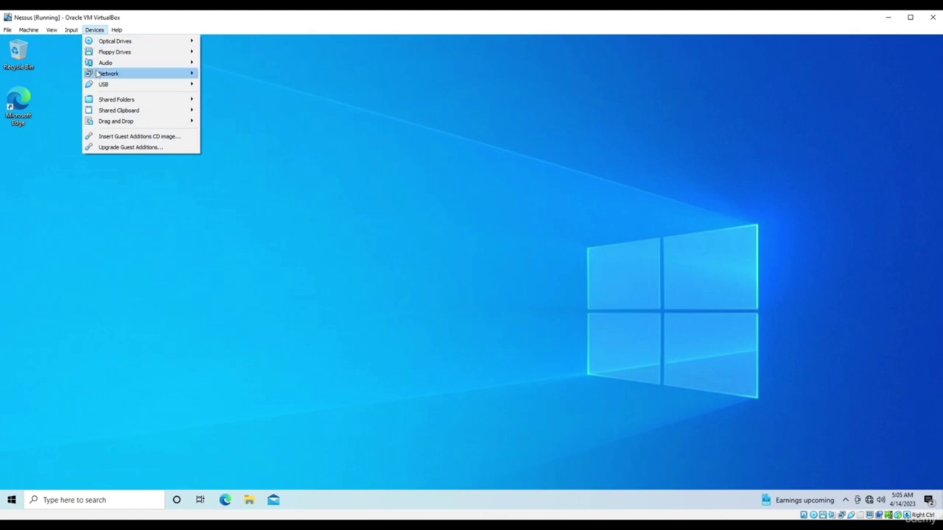
mouse_move(107, 74)
click(249, 76)
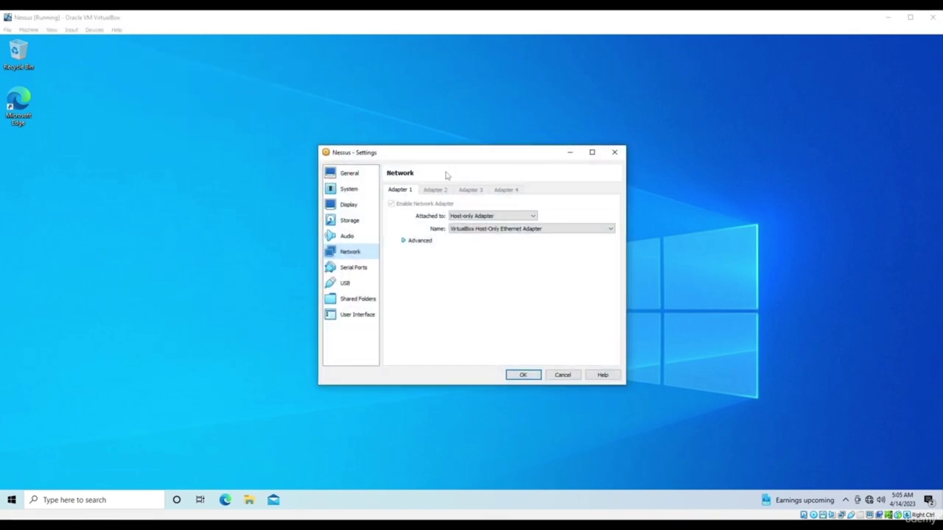
click(532, 216)
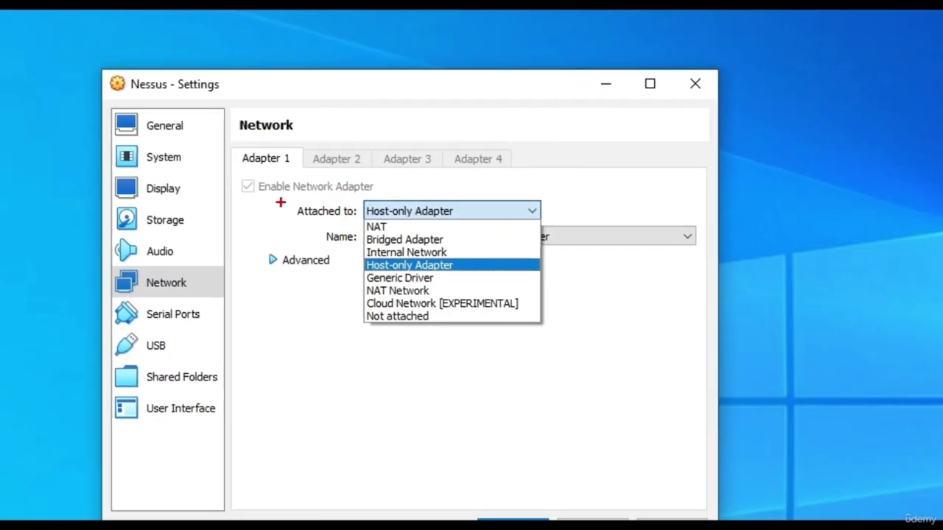
drag(359, 255, 549, 275)
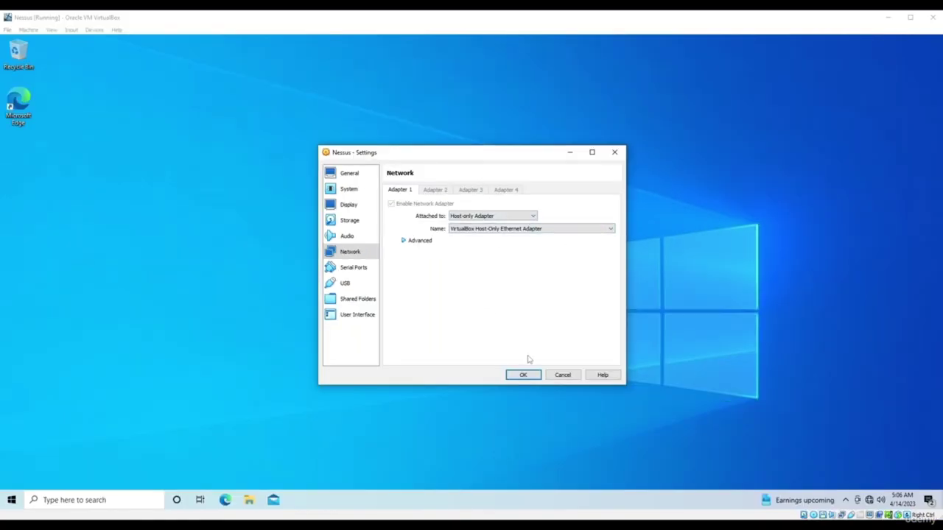
click(523, 376)
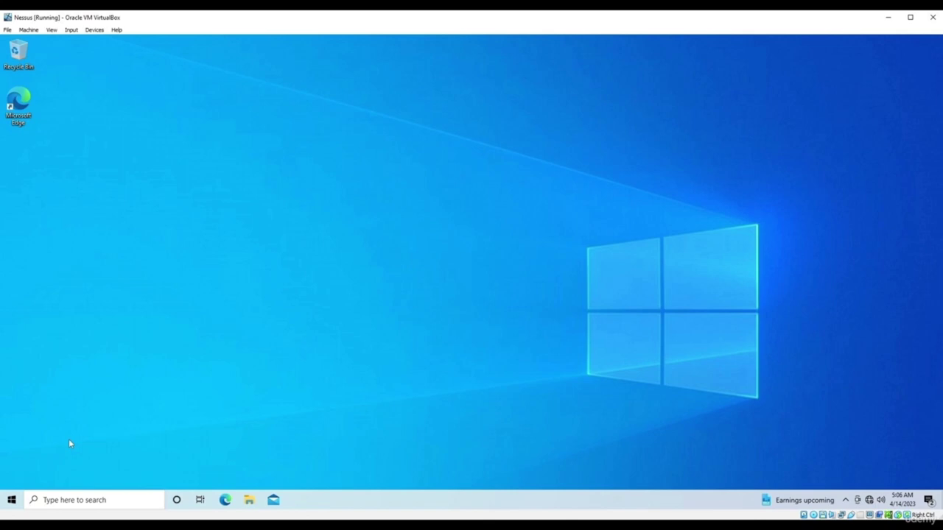
Open Command Prompt as administrator and run ipconfig to check the VM's IPv4 address
click(13, 501)
text(cmd)
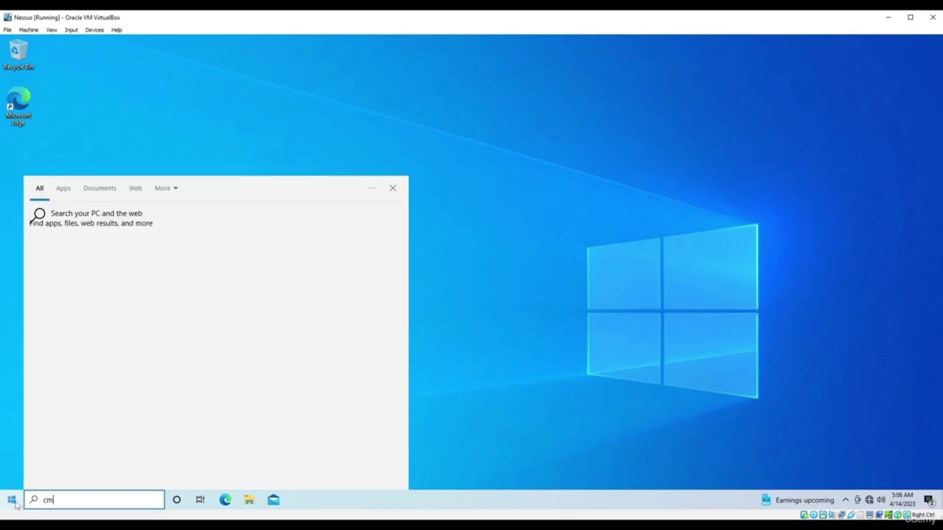
right_click(81, 232)
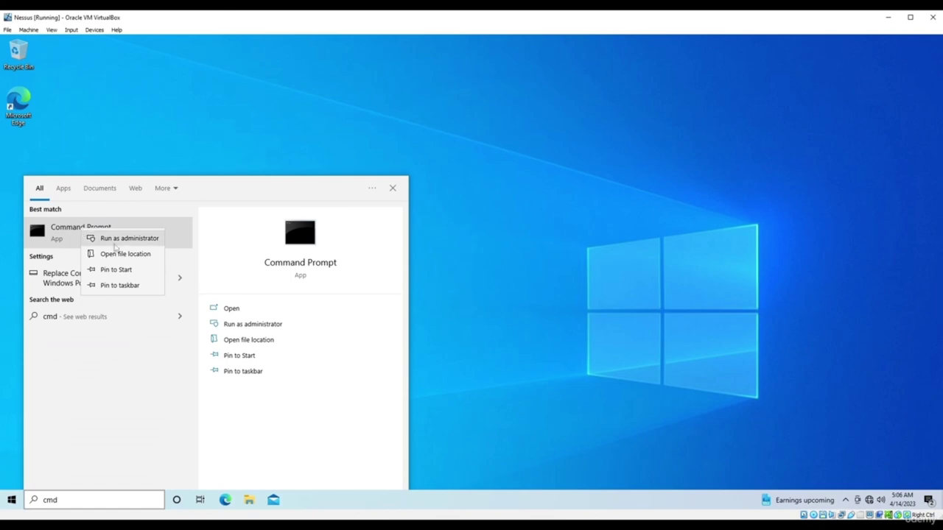
click(123, 241)
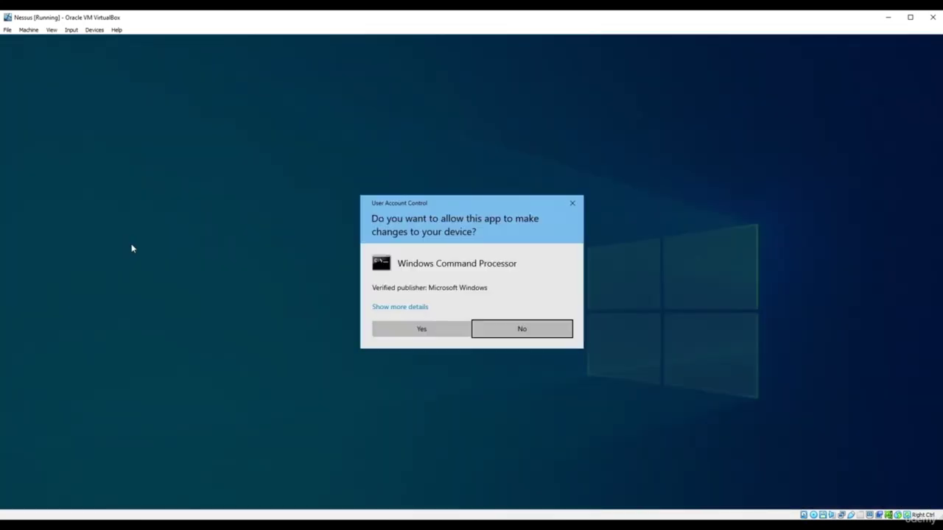
click(417, 330)
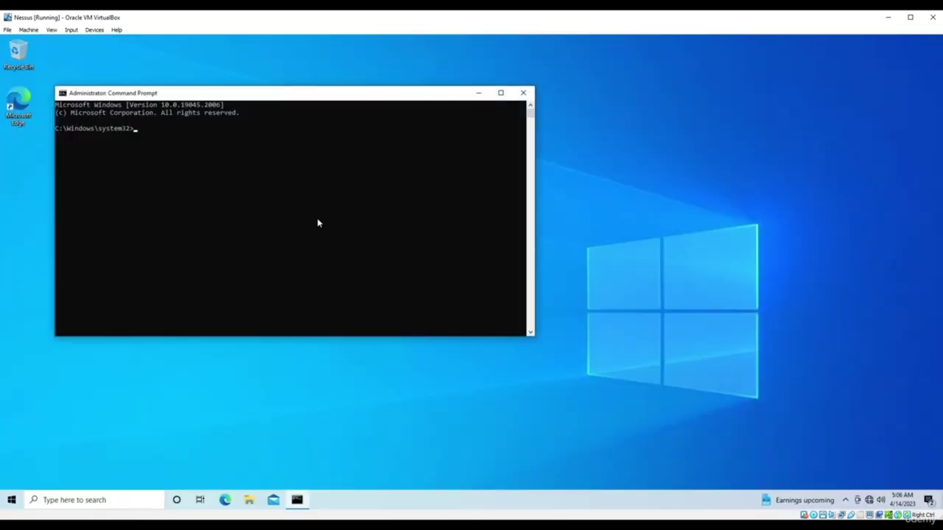
click(212, 171)
text(ipconfig)
key(Return)
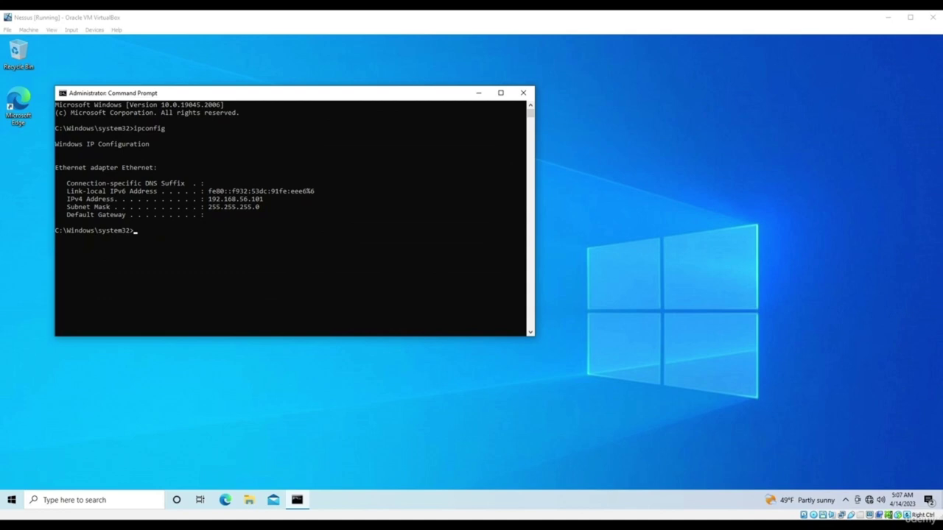
In a second prompt, run ping 192.168.56.101 and confirm it gets replies
drag(663, 195, 831, 94)
click(758, 130)
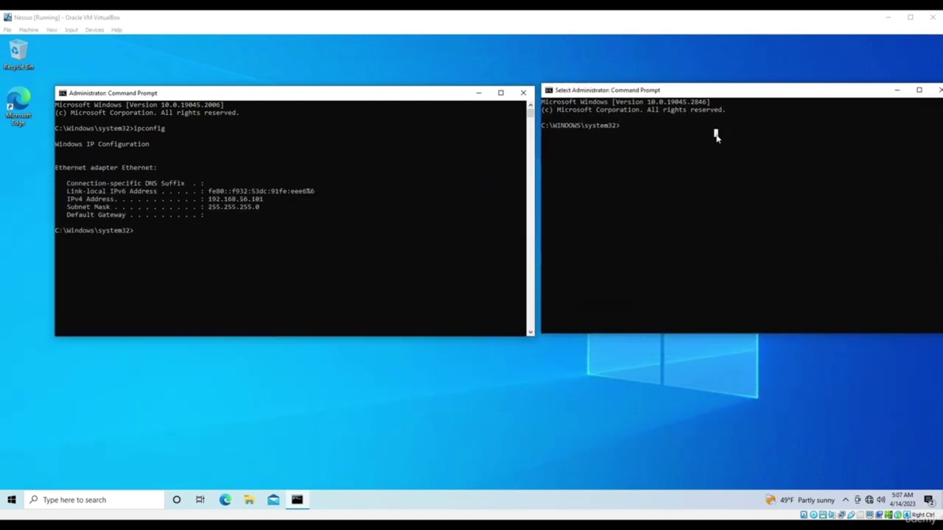
text(ping)
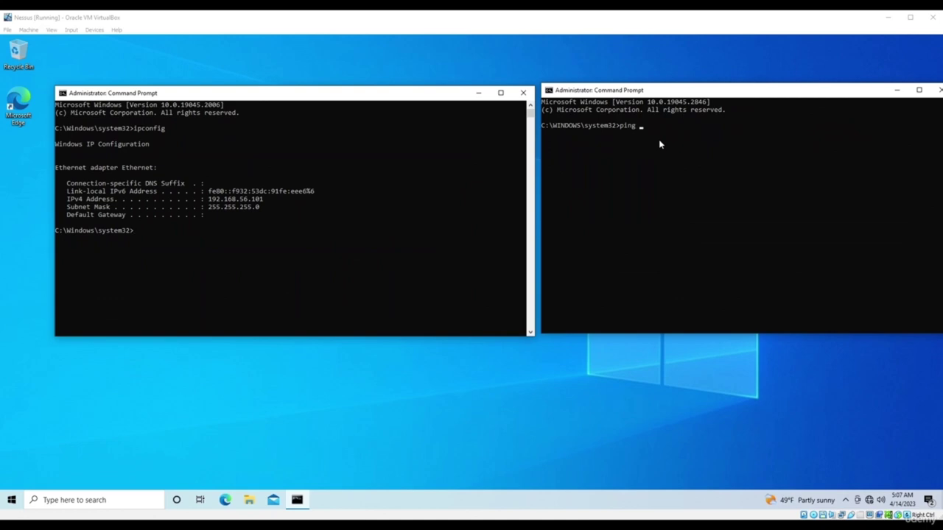
text( 192.168.56.101)
key(Return)
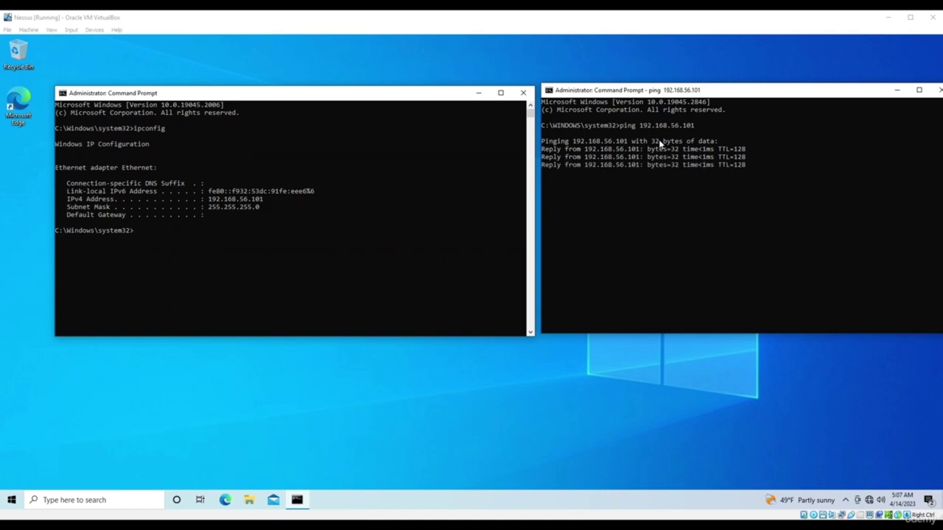
drag(696, 126, 640, 126)
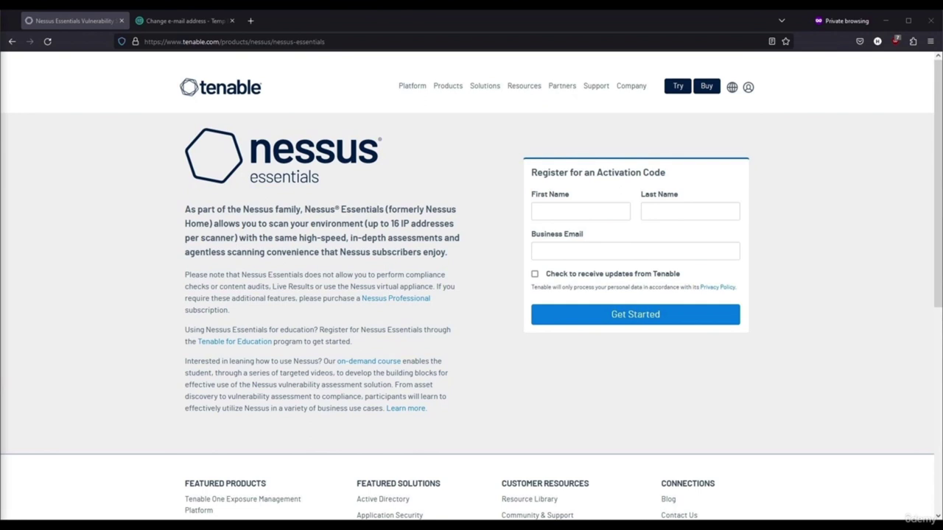
Enter 'Nessus' as the first name and 'Project' as the last name
click(556, 209)
text(Nessus)
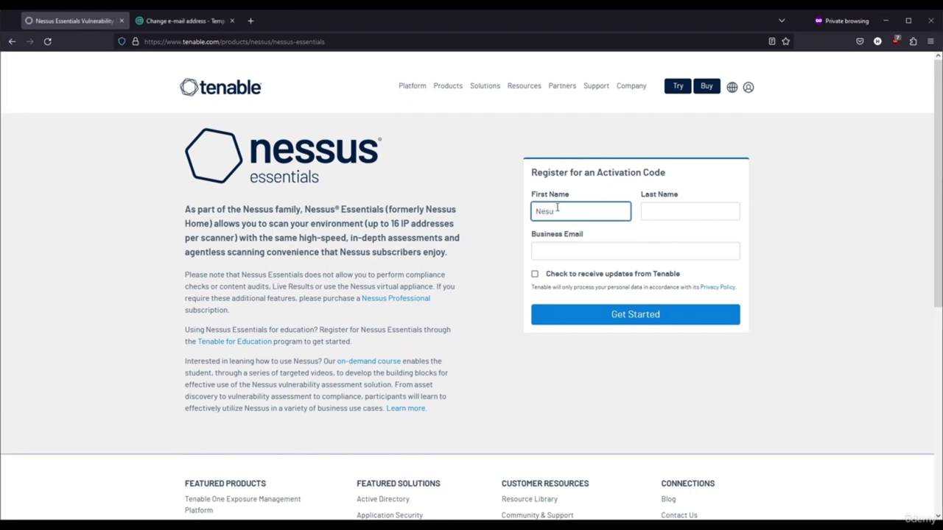
key(Tab)
text(Project)
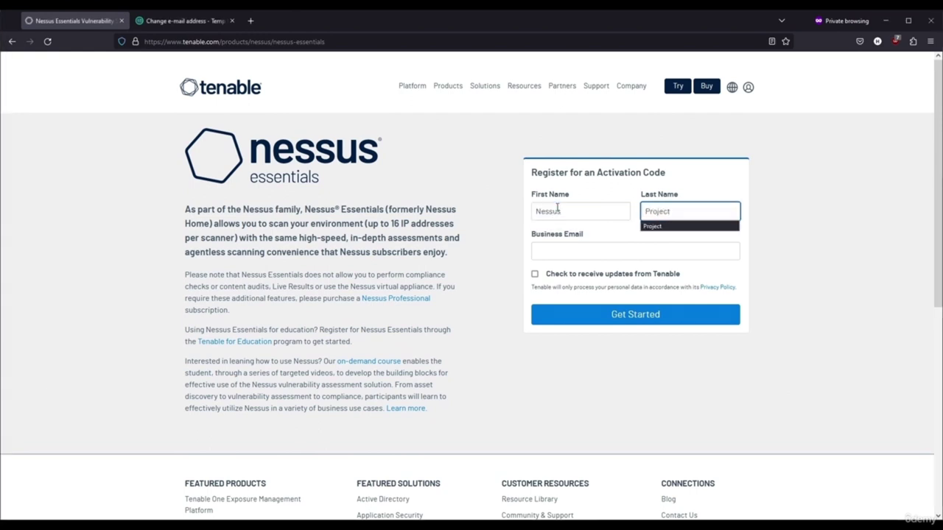
key(Tab)
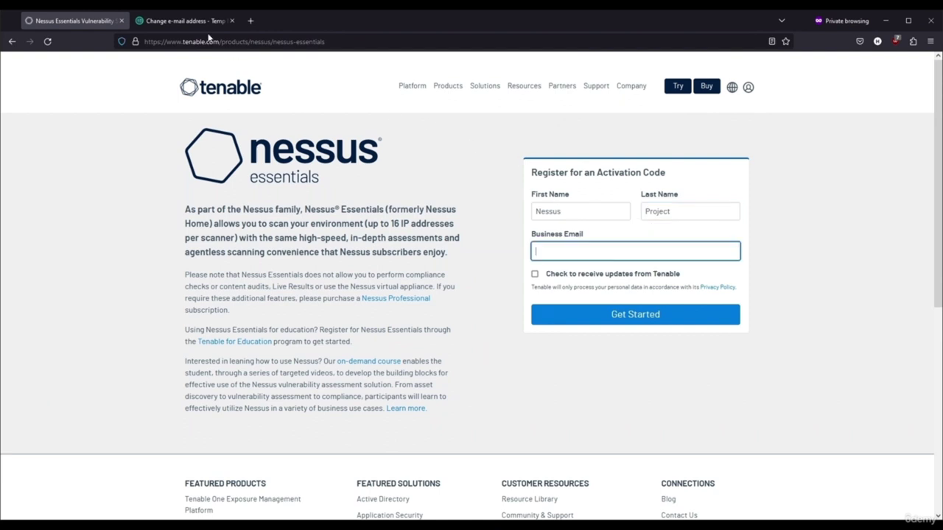
Paste the temporary e-mail address into Business Email and submit with Get Started
click(203, 22)
scroll(159, 180, up, 3)
click(566, 152)
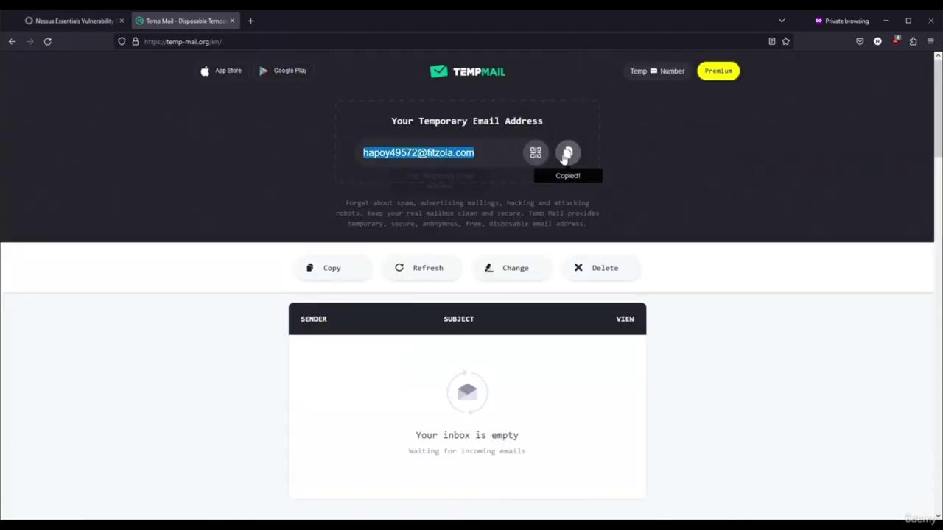
click(72, 20)
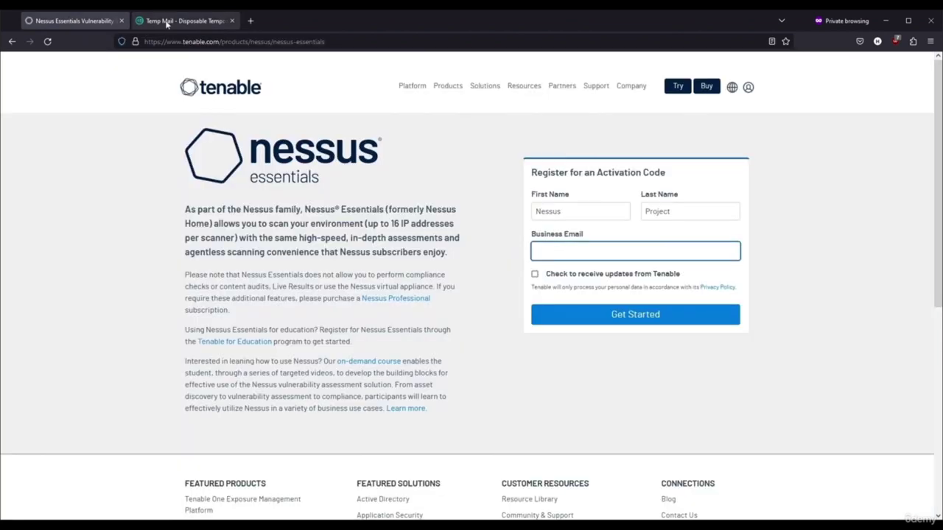
click(561, 248)
key(ctrl+v)
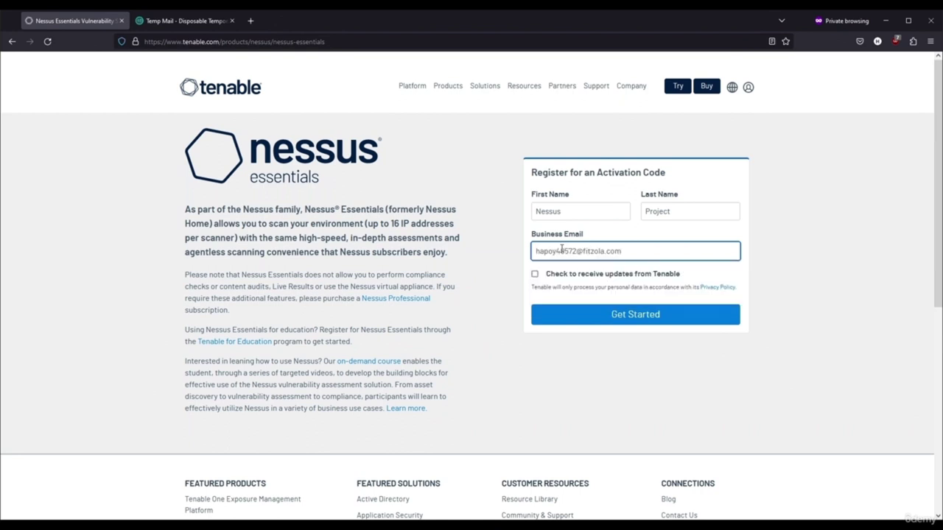
click(623, 324)
click(626, 316)
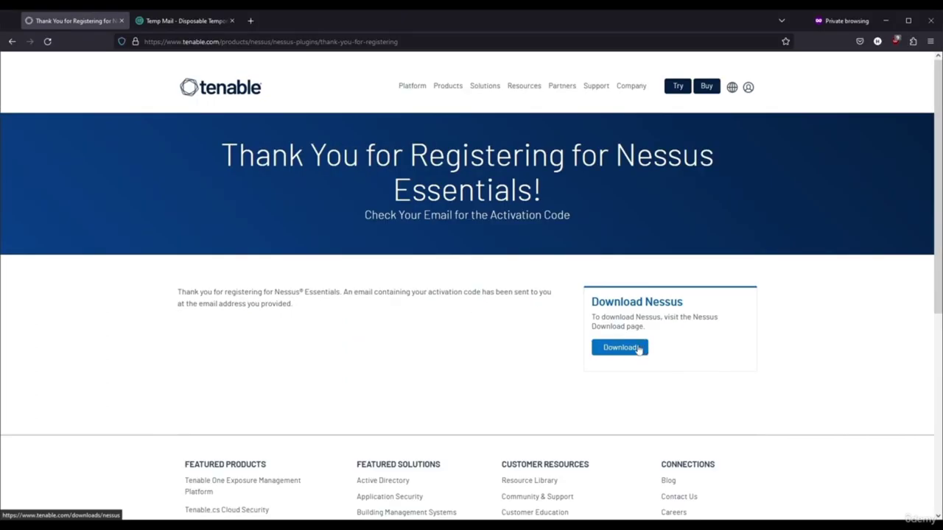
Download the Nessus 10.5.1 Windows x86_64 installer, agree to the licence, and open Nessus-10.5.1-x64.msi
click(572, 356)
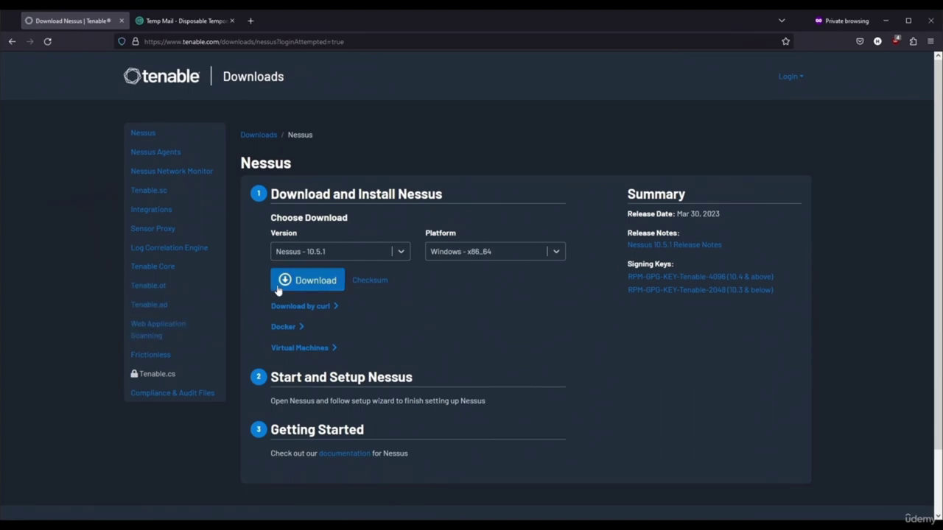
click(276, 280)
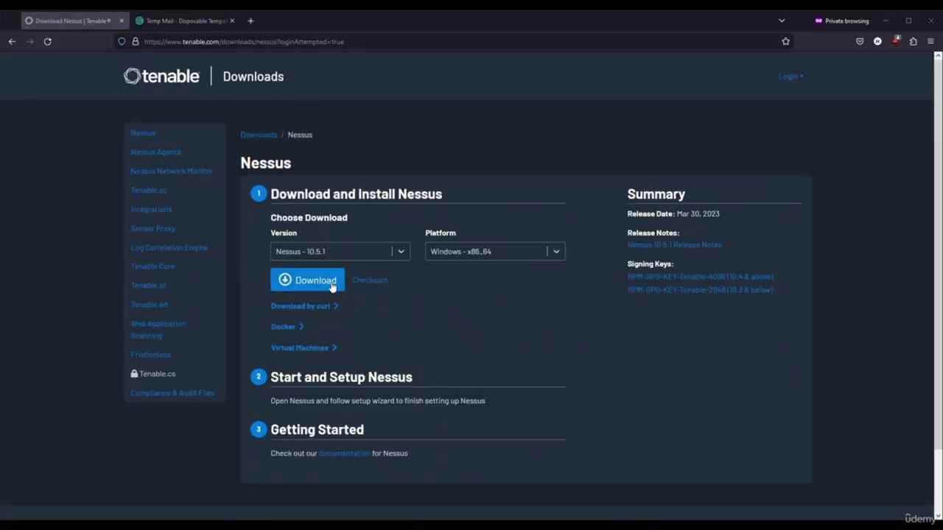
click(333, 288)
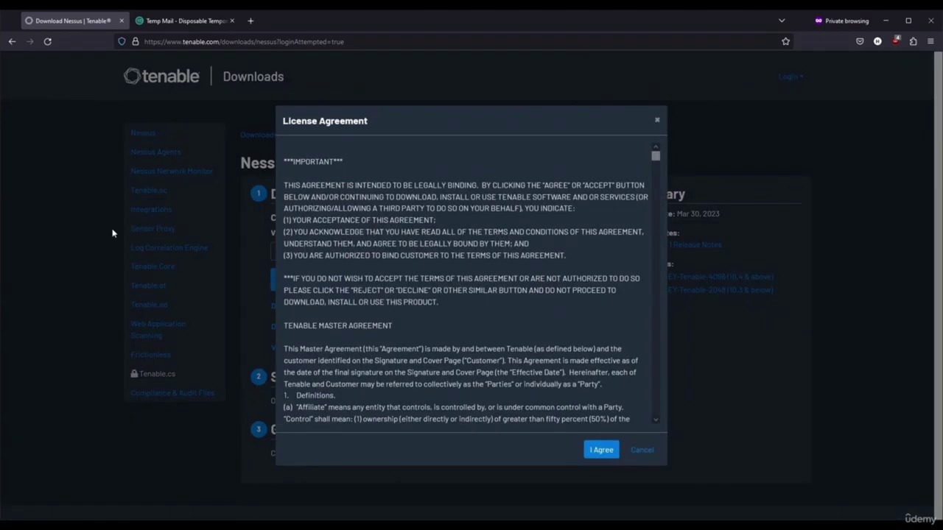
click(602, 449)
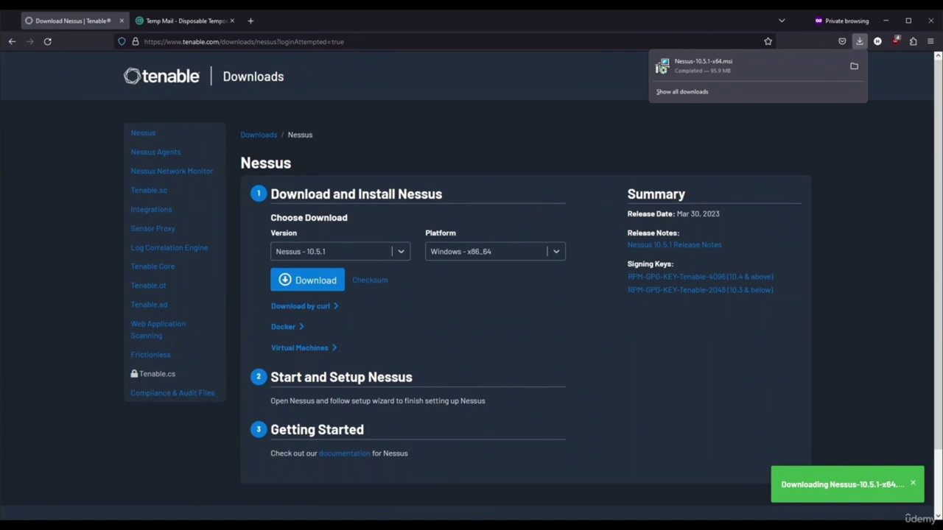
click(706, 62)
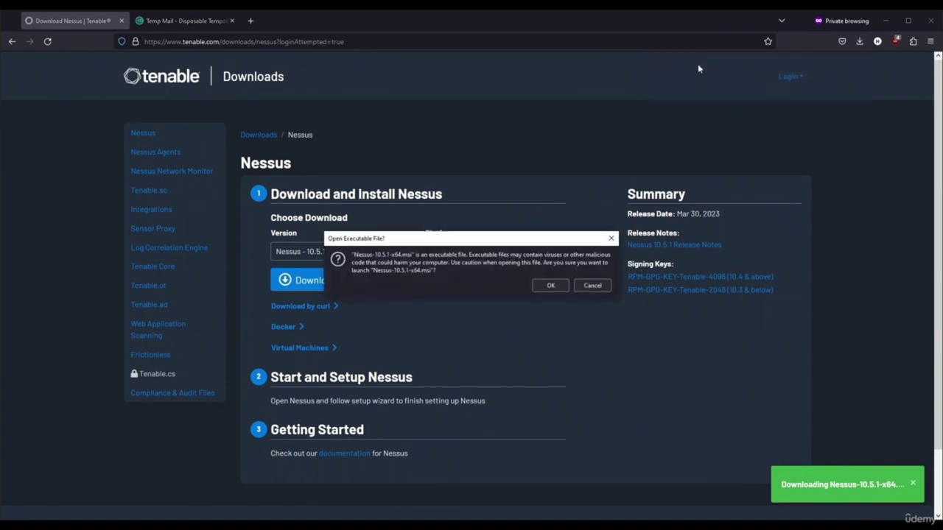
Run the Nessus installer, accepting the licence and the default Program Files folder
click(550, 286)
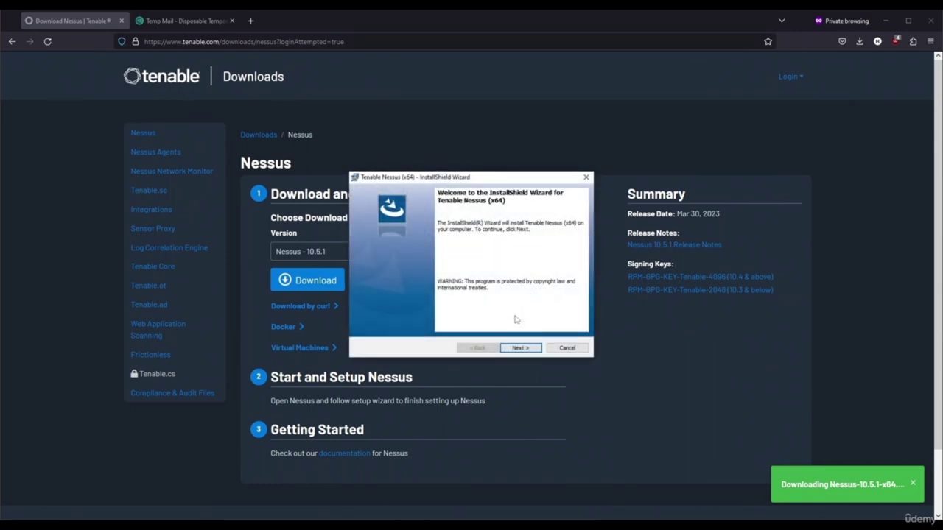
click(520, 348)
click(423, 313)
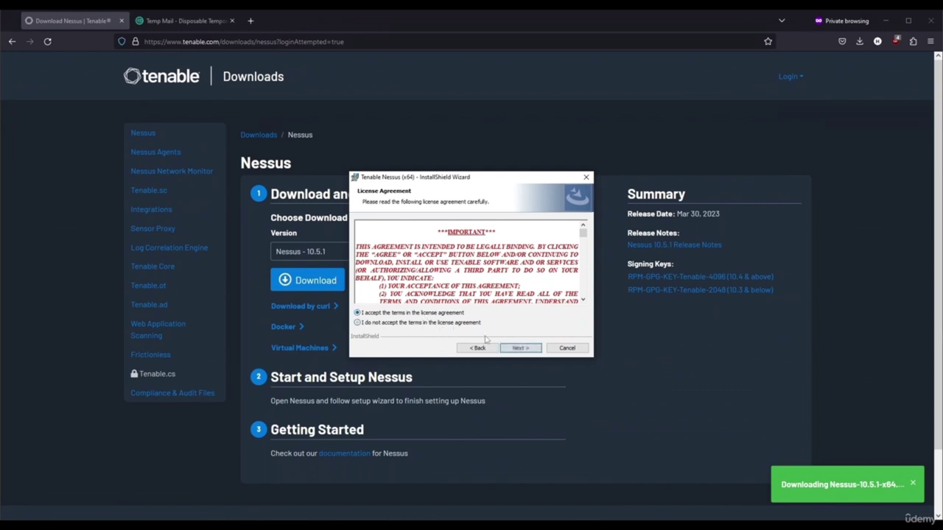
click(517, 348)
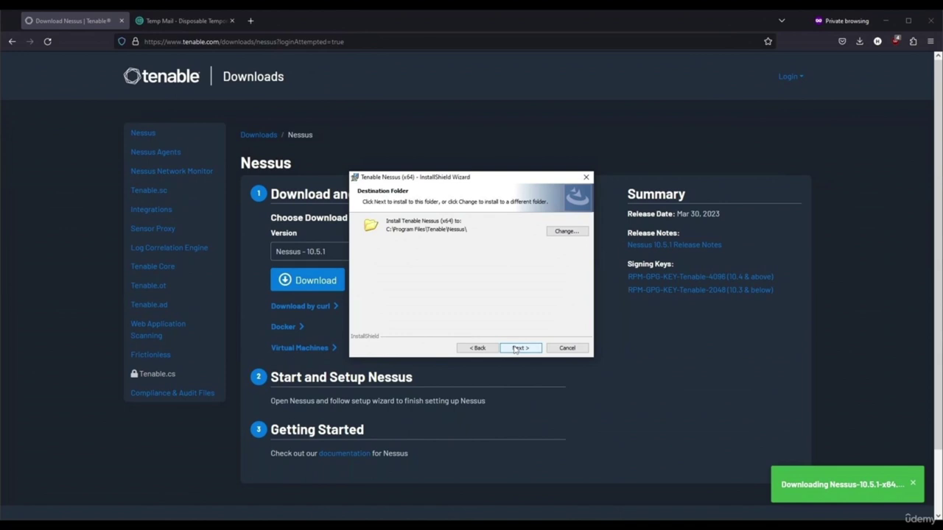
click(517, 349)
click(518, 348)
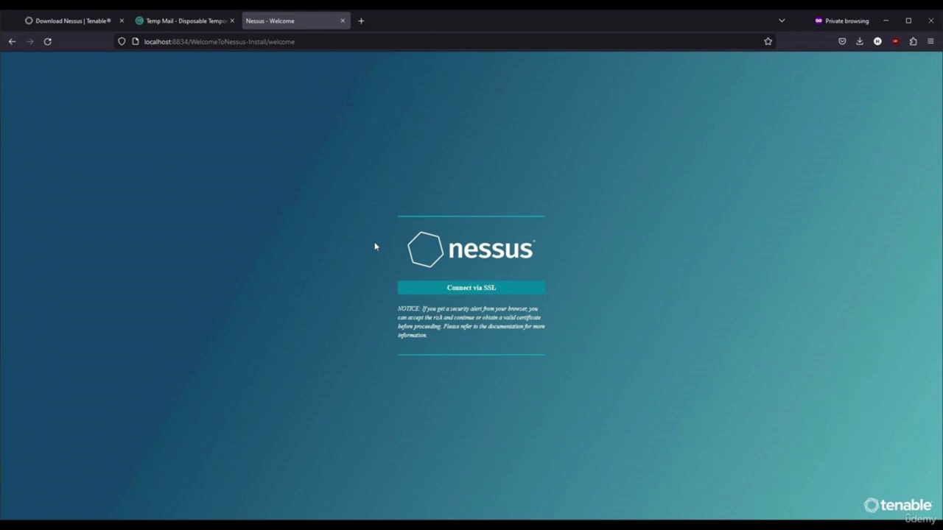
Connect to Nessus via SSL and accept the self-signed certificate risk
click(470, 289)
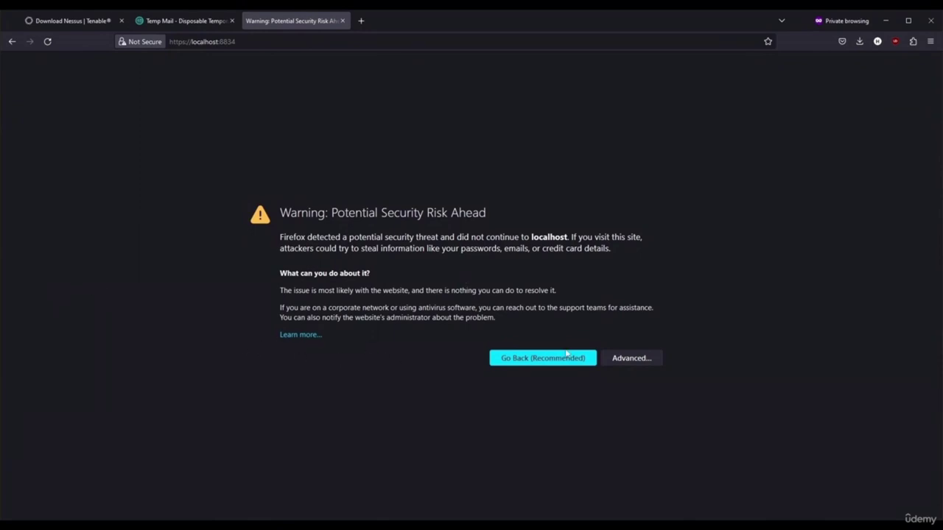
click(630, 363)
click(591, 487)
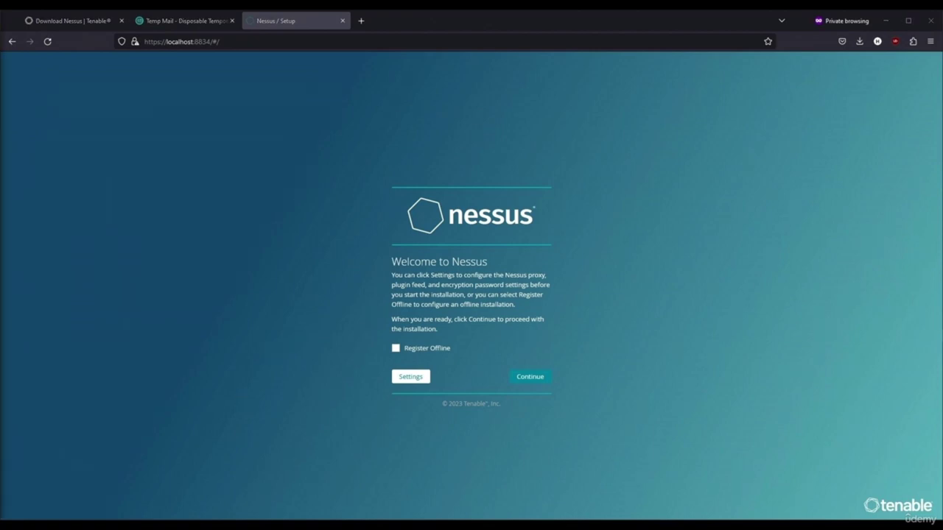
Choose Register for Nessus Essentials as the deployment type
click(526, 375)
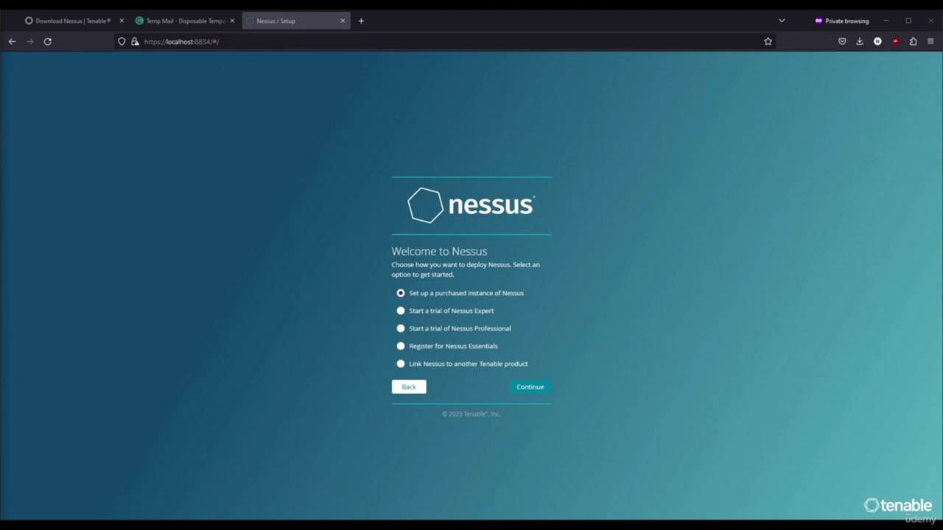
click(440, 347)
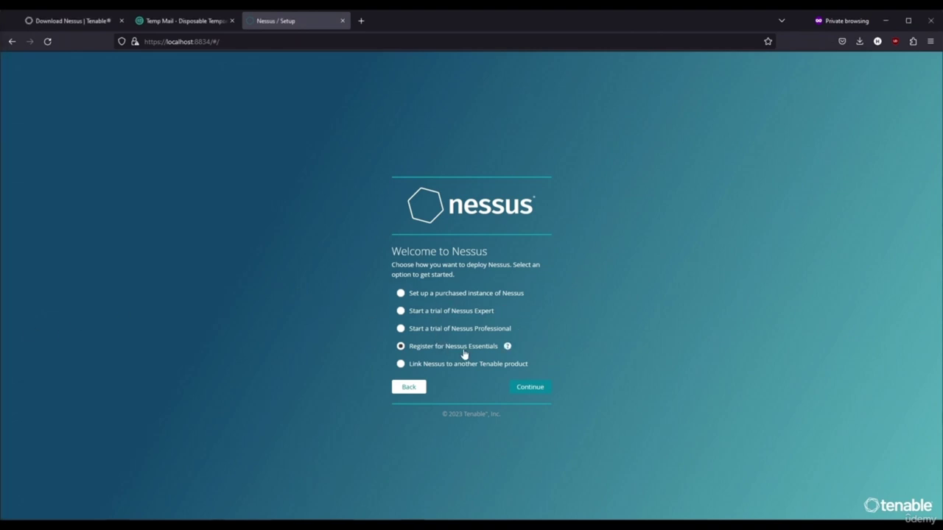
click(530, 388)
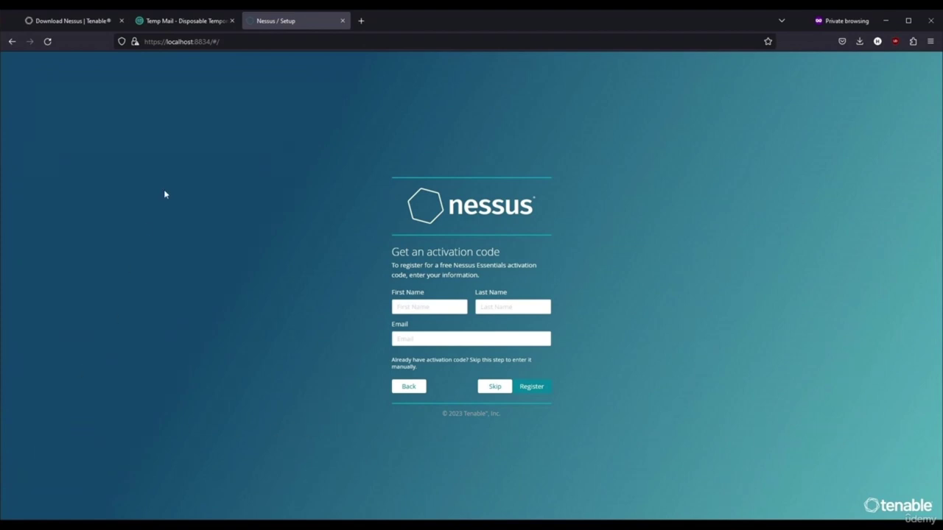
click(188, 22)
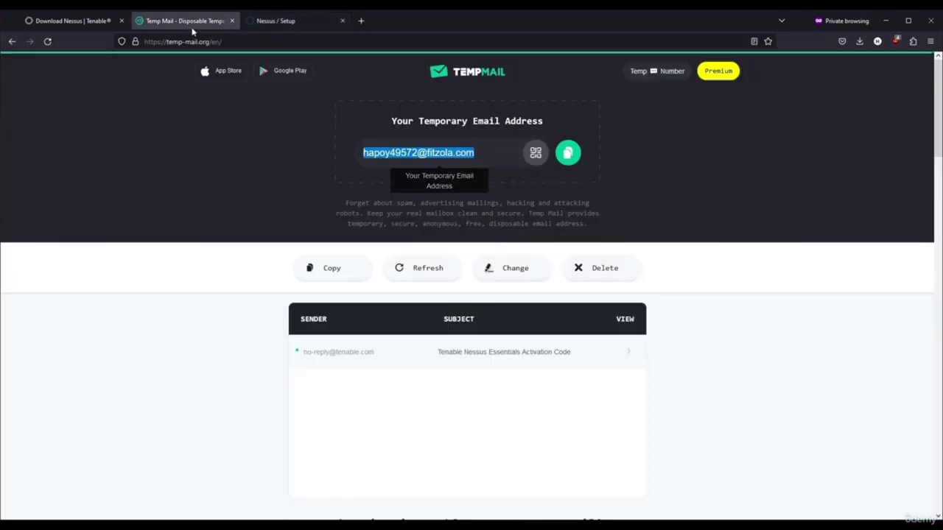
Copy the activation code from the Tenable email in the temp mailbox
click(378, 358)
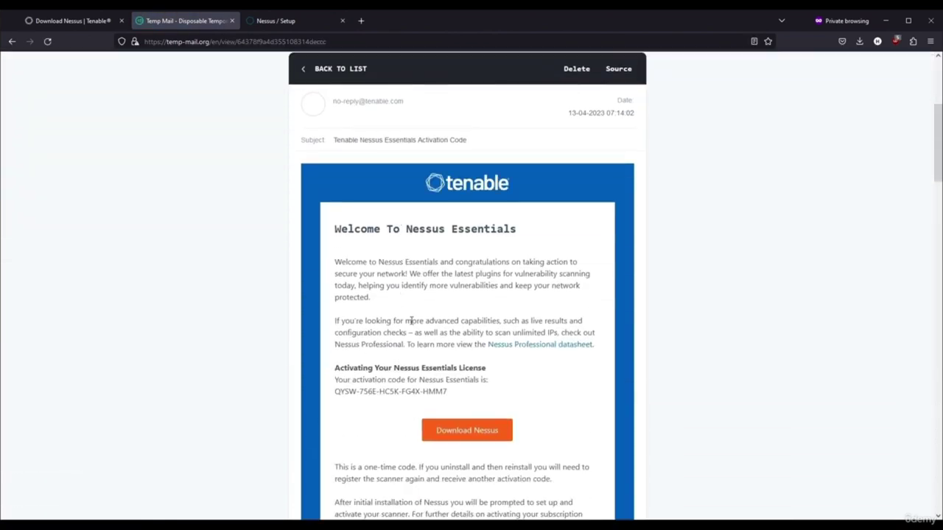
scroll(411, 321, down, 3)
drag(459, 295, 336, 292)
key(ctrl+c)
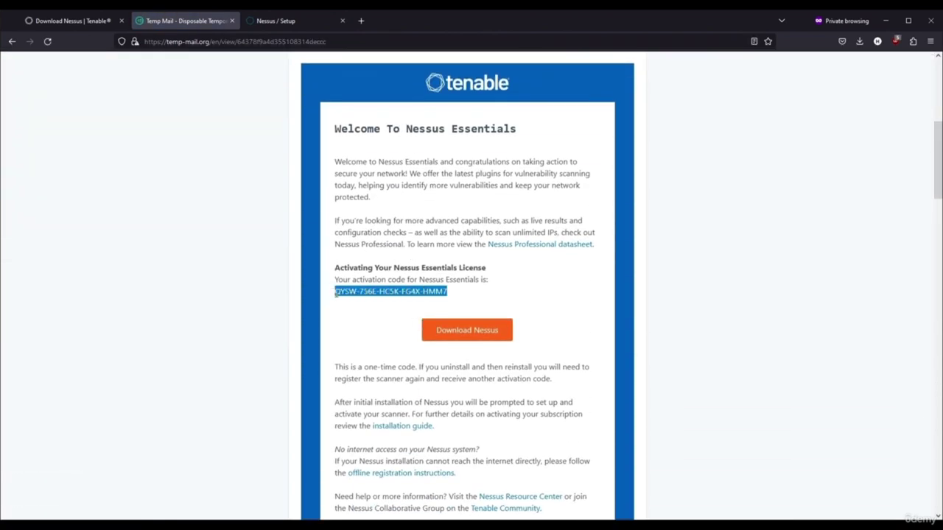
click(269, 26)
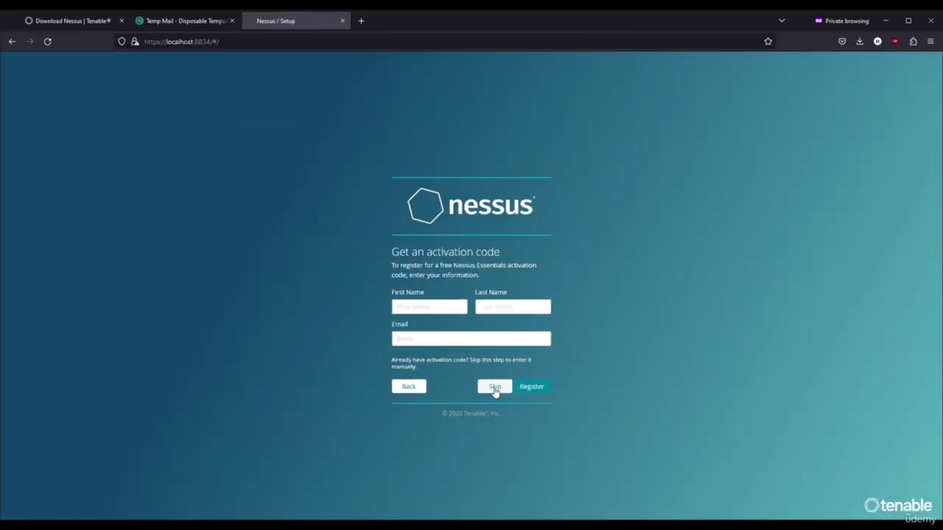
Paste the activation code into Nessus setup and accept the licence information
click(496, 389)
click(440, 330)
key(ctrl+v)
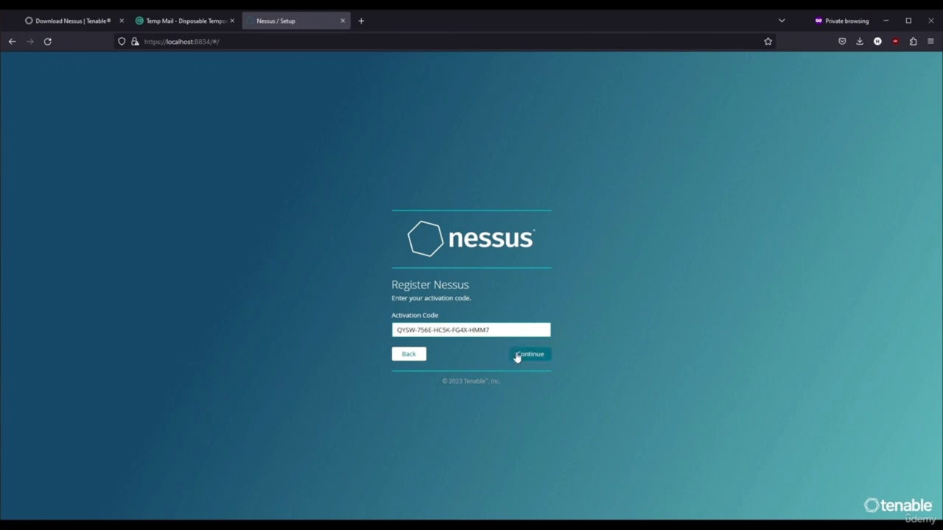
click(534, 357)
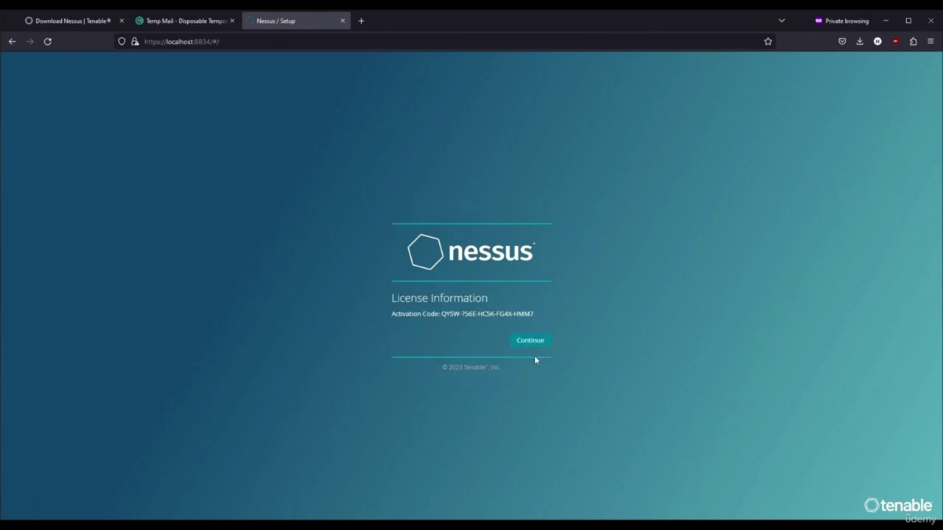
click(532, 348)
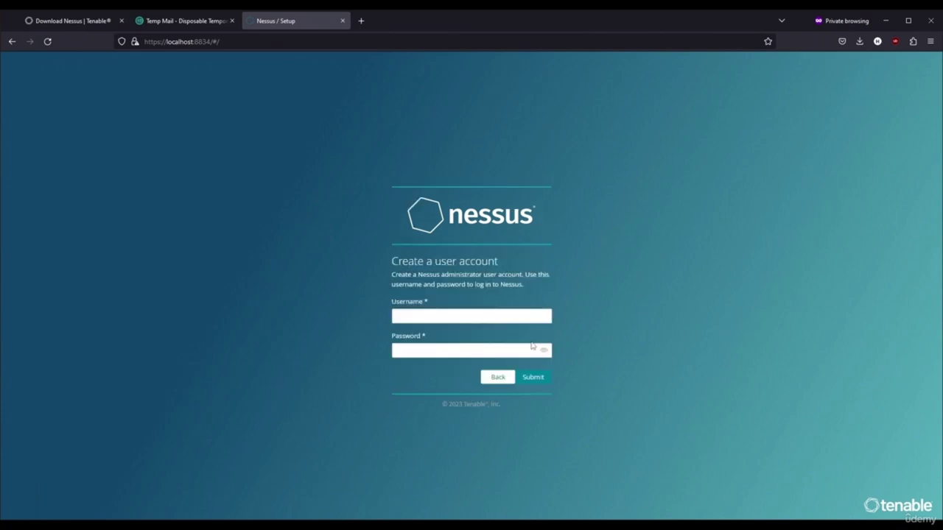
Create the admin account with a username and password, then close the welcome prompt
click(446, 315)
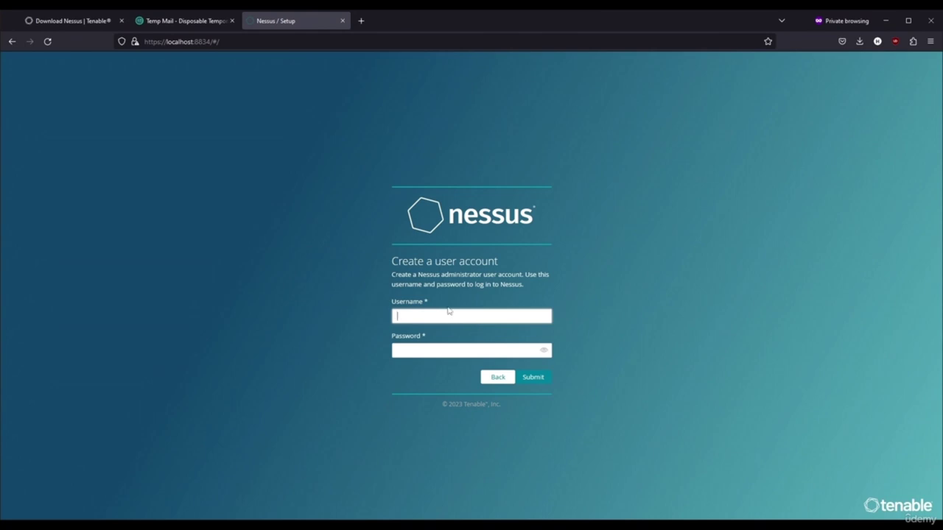
key(Tab)
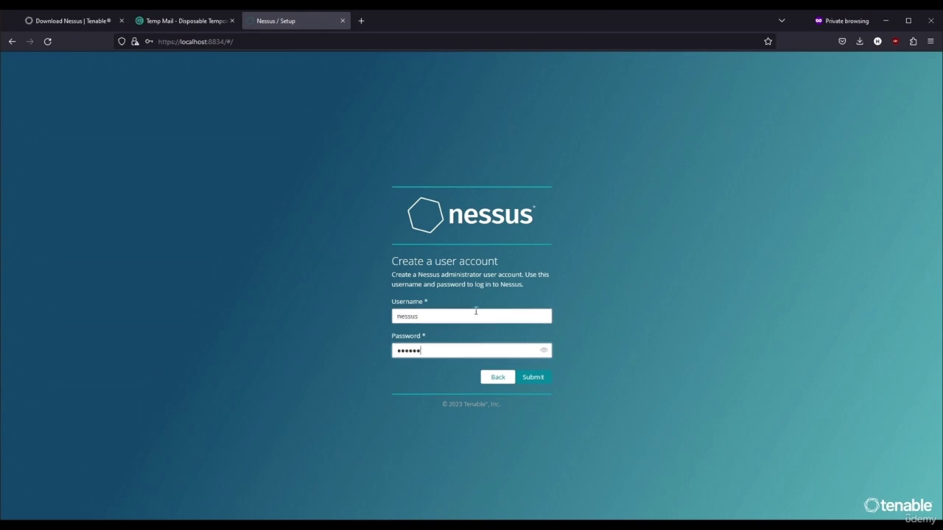
key(Return)
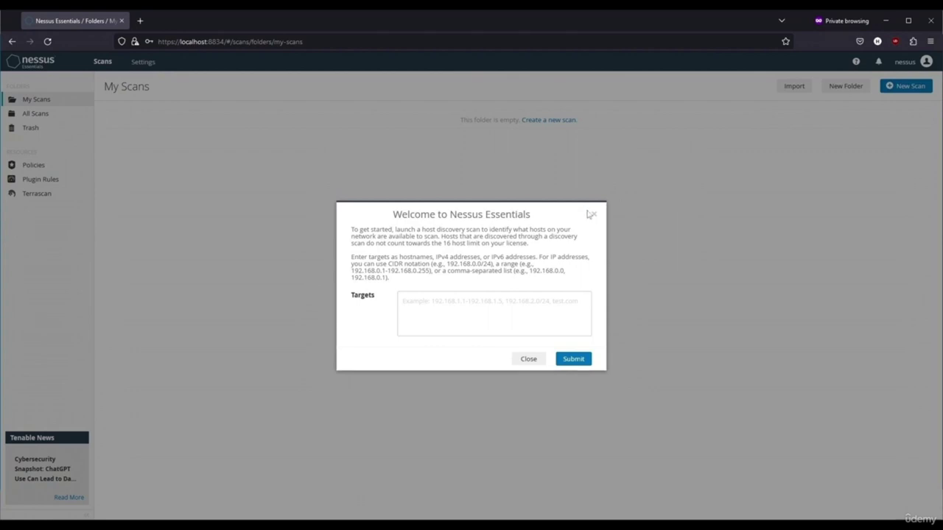
click(594, 215)
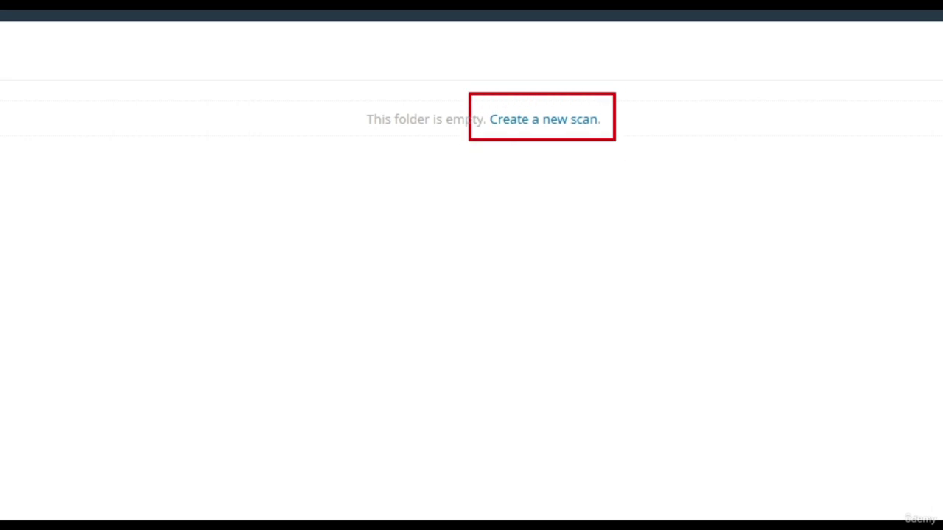
Open Scan Templates via the Create a new scan link in My Scans
click(556, 120)
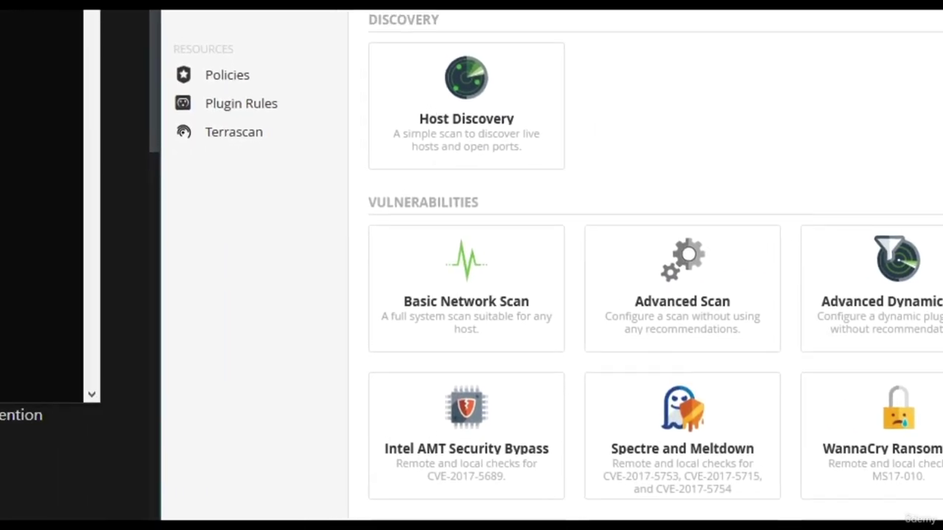
Start a Basic Network Scan and name it 'Windows'
drag(357, 223, 575, 358)
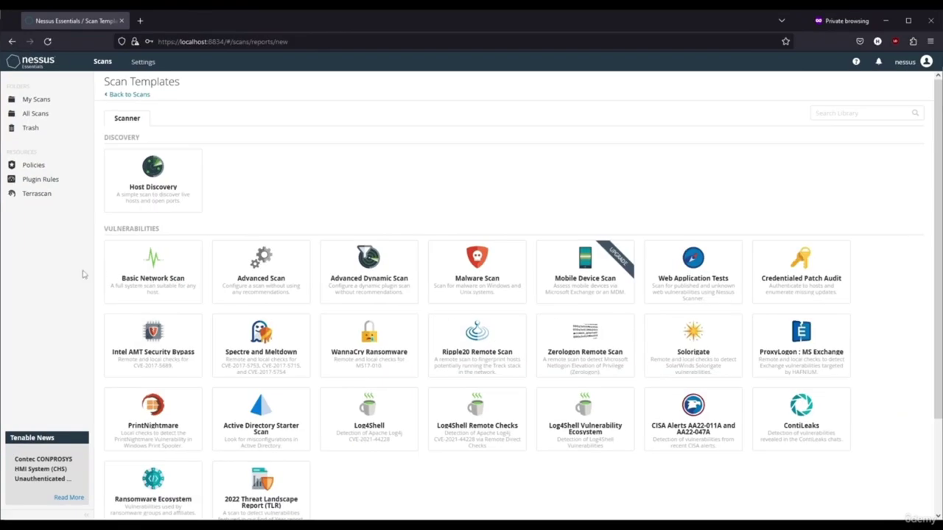
click(445, 283)
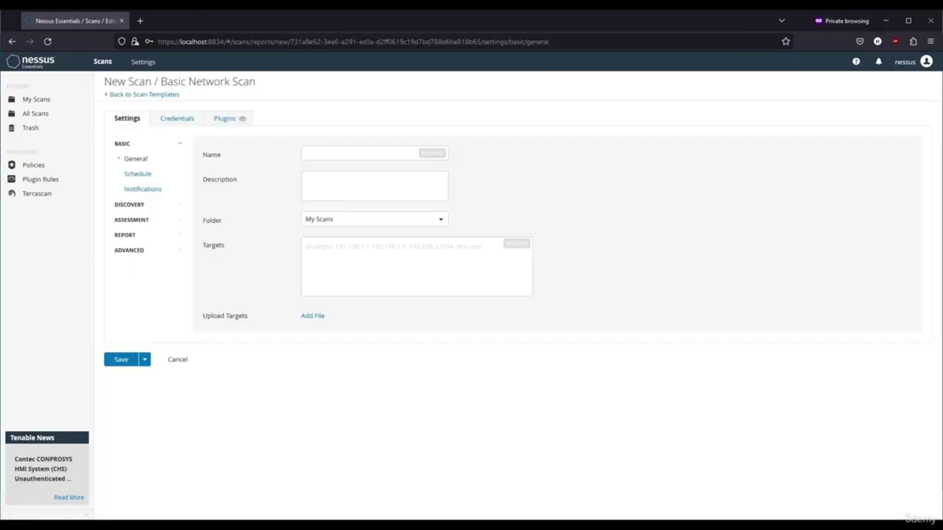
click(324, 153)
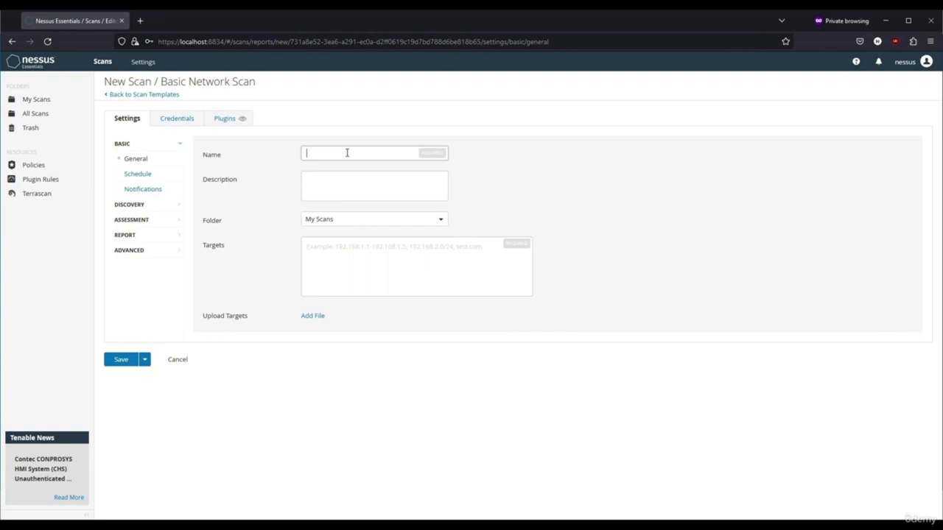
text(Windows)
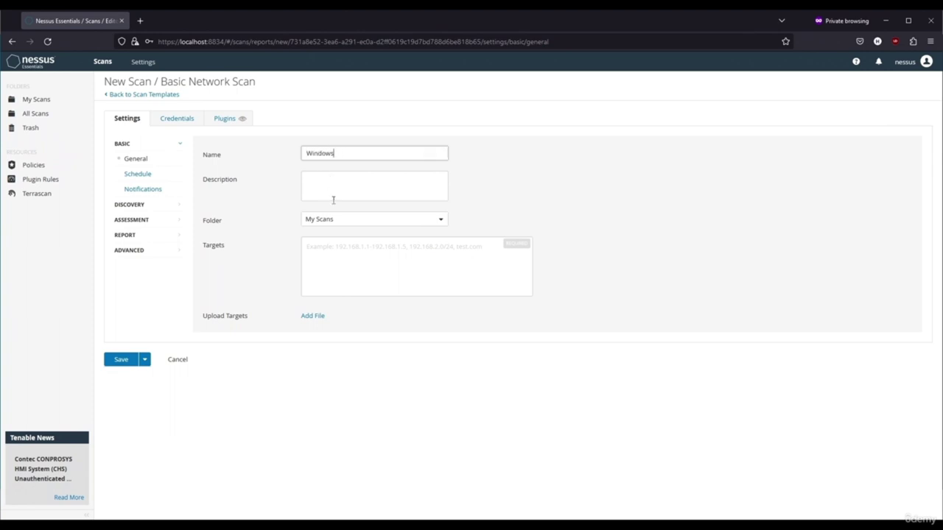
Target 192.168.56.101, leave scheduling disabled, and review the notification settings
click(338, 250)
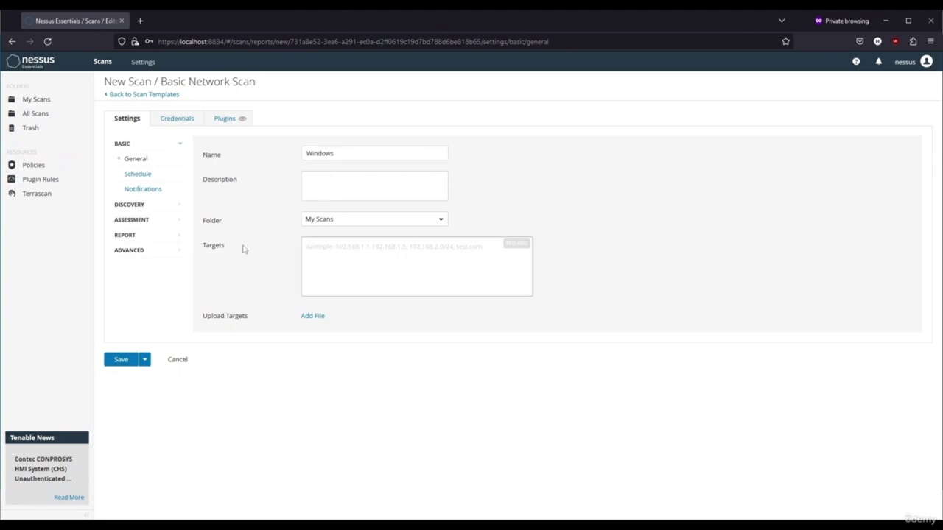
text(192)
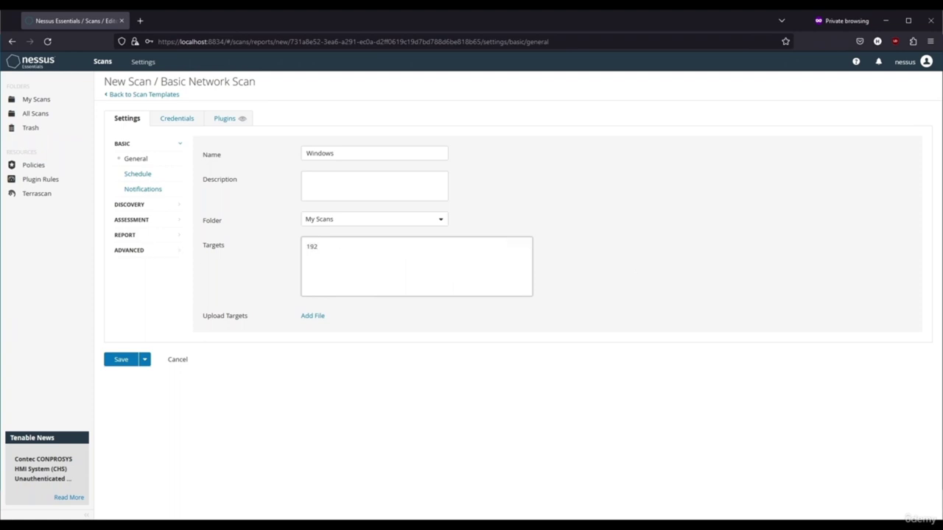
text(.168.56.10)
click(137, 173)
click(310, 155)
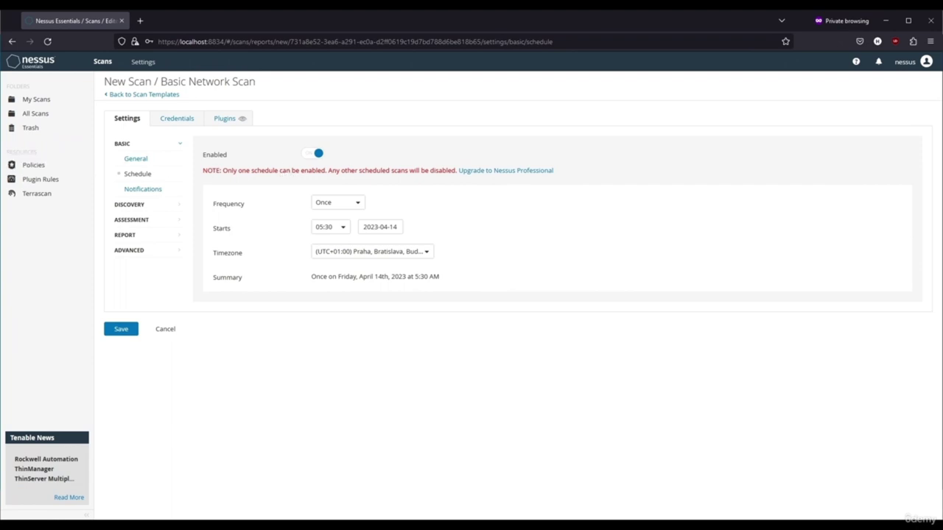
click(315, 155)
click(135, 193)
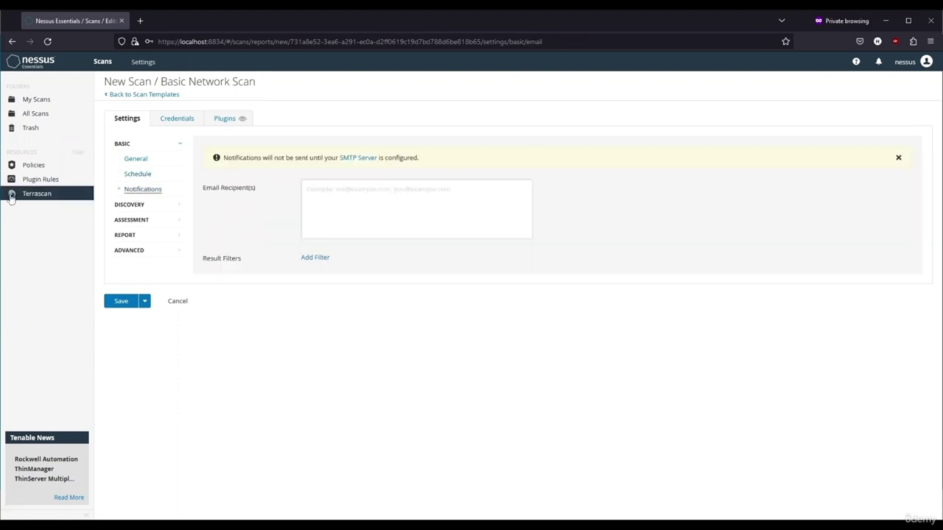
click(157, 206)
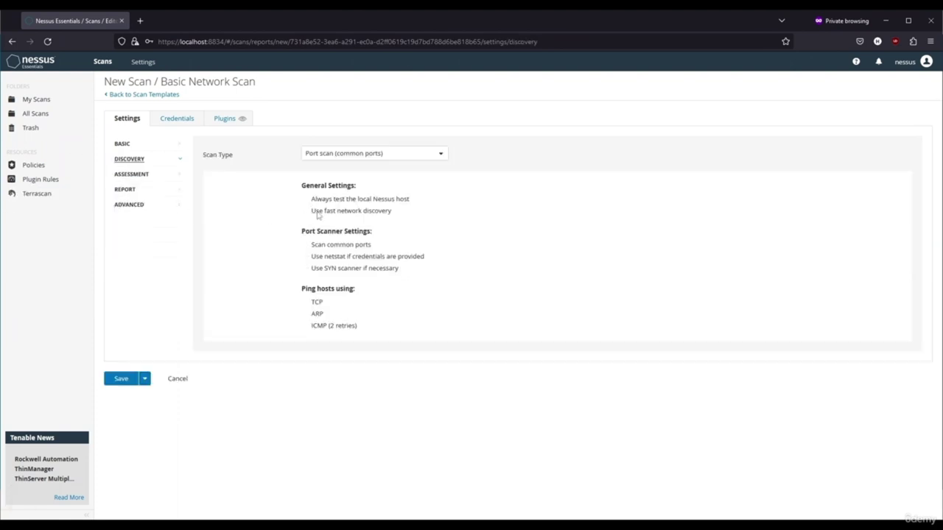
Try Custom discovery, then set discovery back to Port scan (common ports)
click(429, 157)
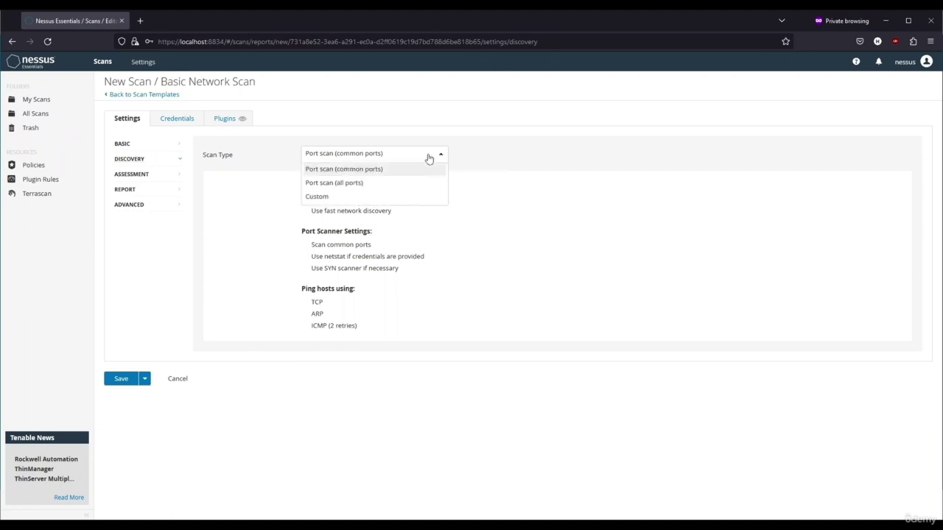
click(354, 197)
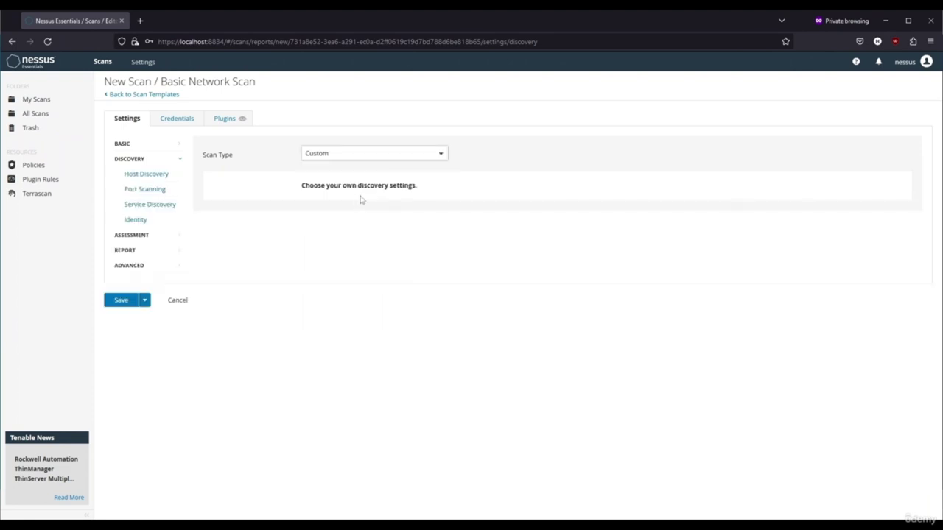
click(403, 156)
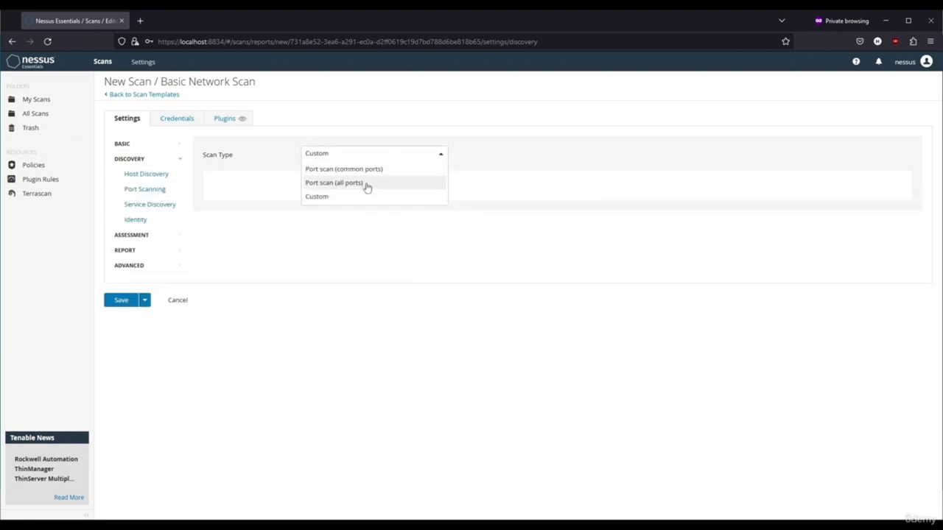
click(225, 191)
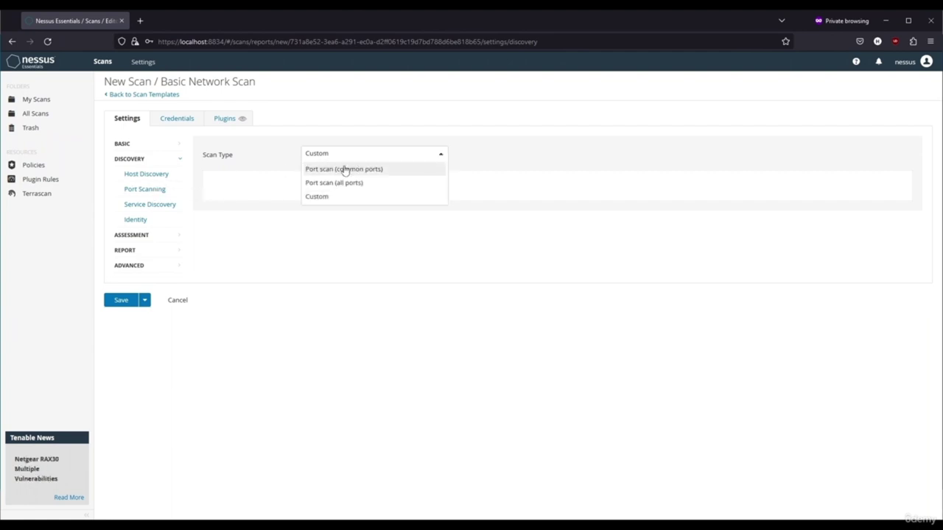
click(362, 171)
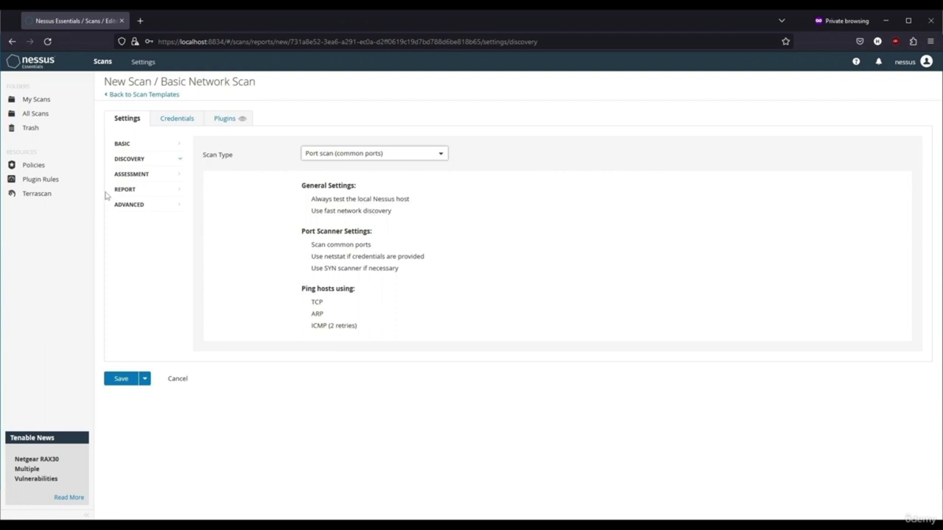
click(132, 178)
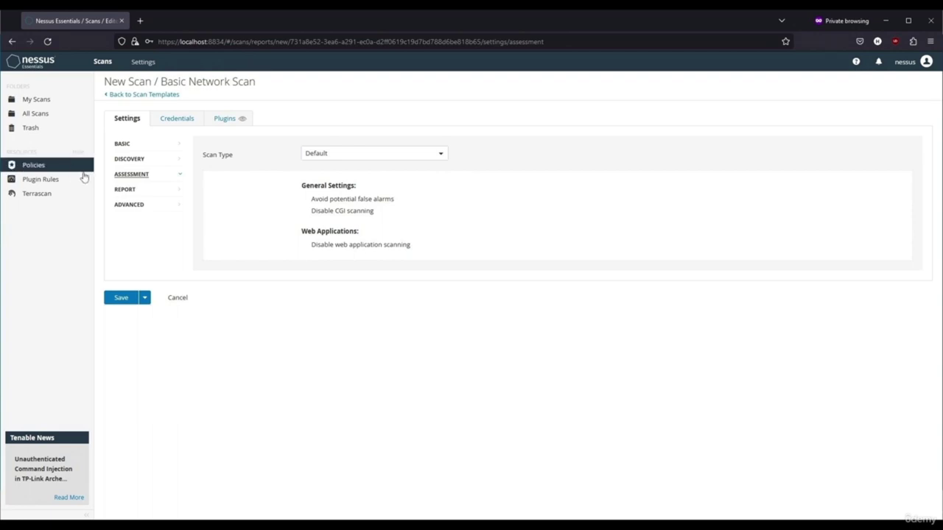
Review the Report settings and keep the Advanced scan type at Default
click(129, 192)
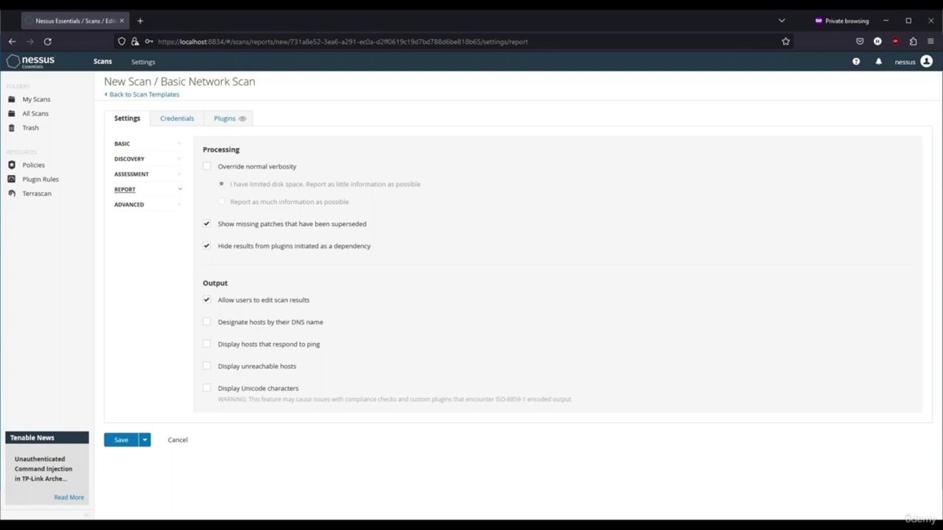
click(126, 213)
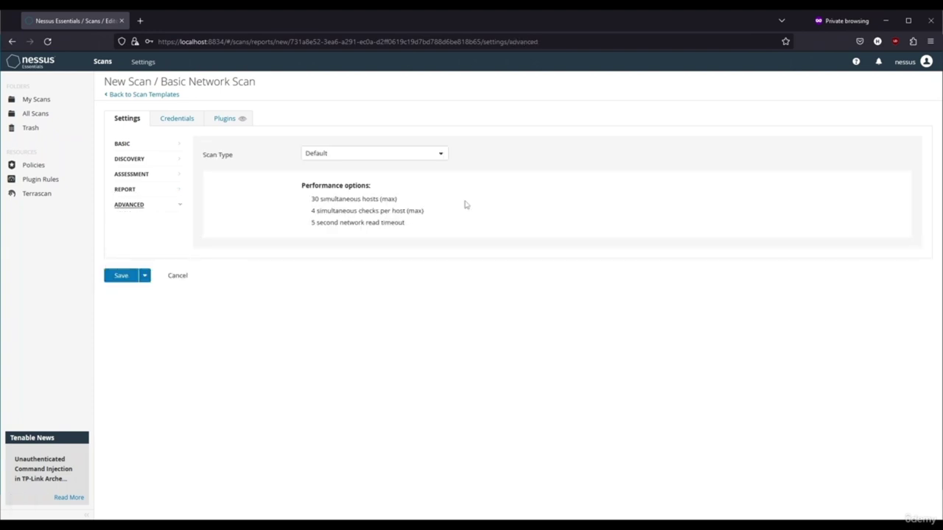
click(438, 163)
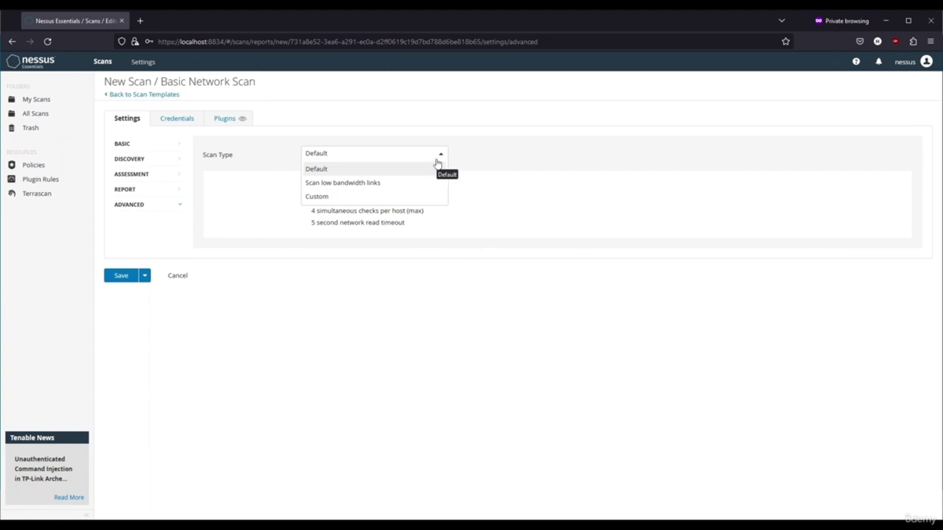
click(438, 164)
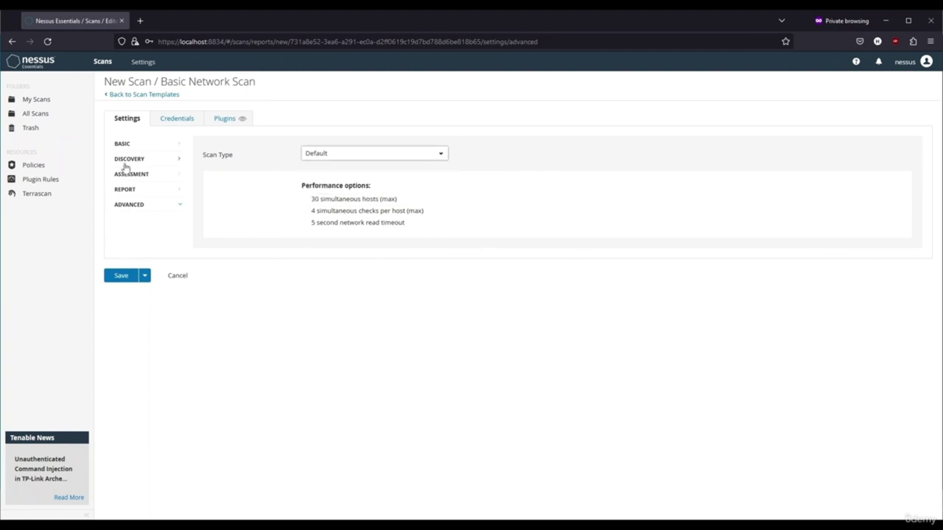
Add a Windows host credential entry in the scan's Credentials settings
click(166, 123)
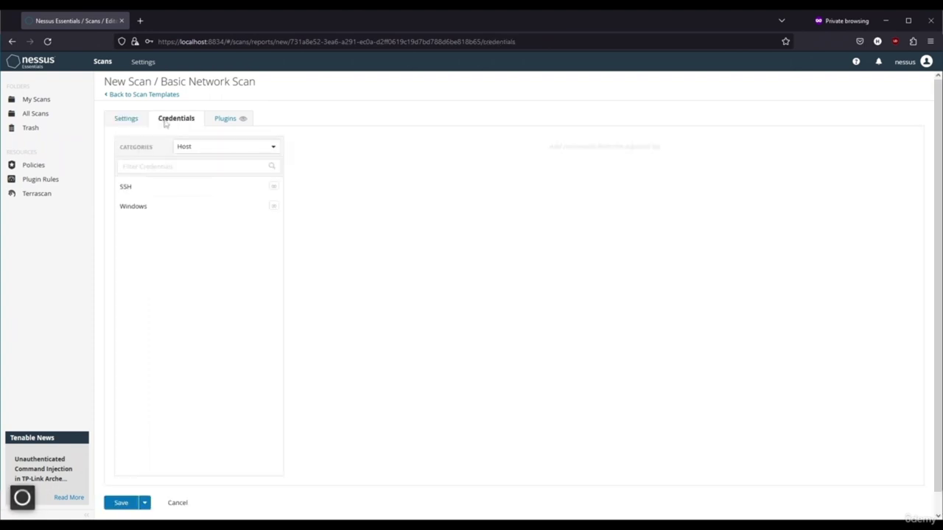
click(133, 208)
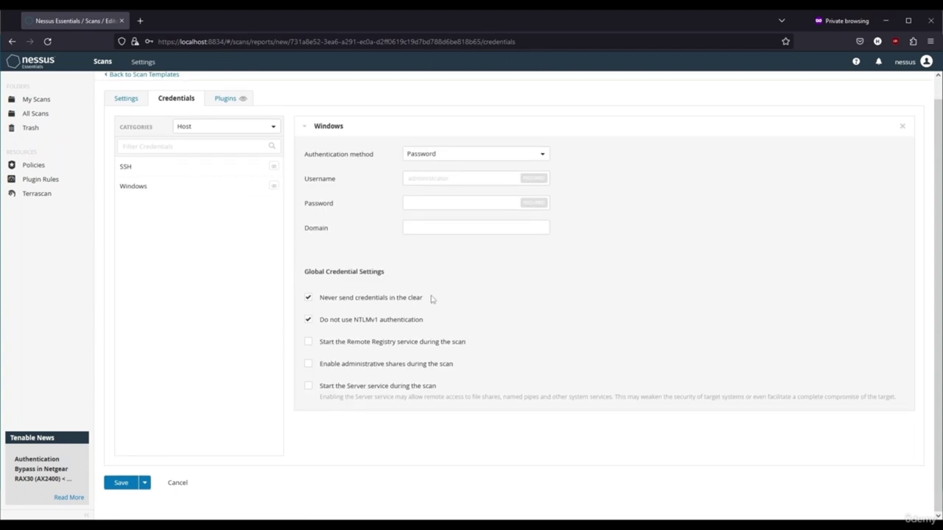
scroll(251, 146, up, 1)
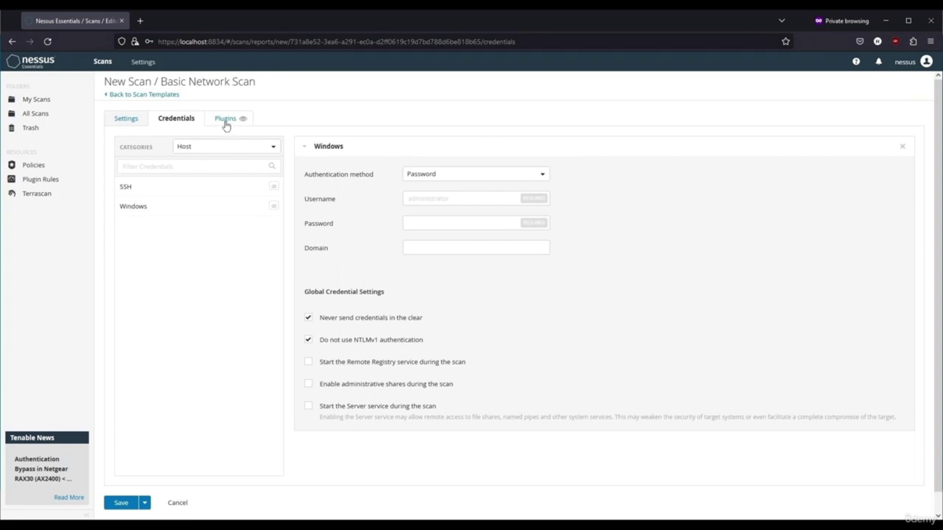
List the scan's plugin families, e.g. AIX Local Security Checks with 11515 plugins
click(221, 120)
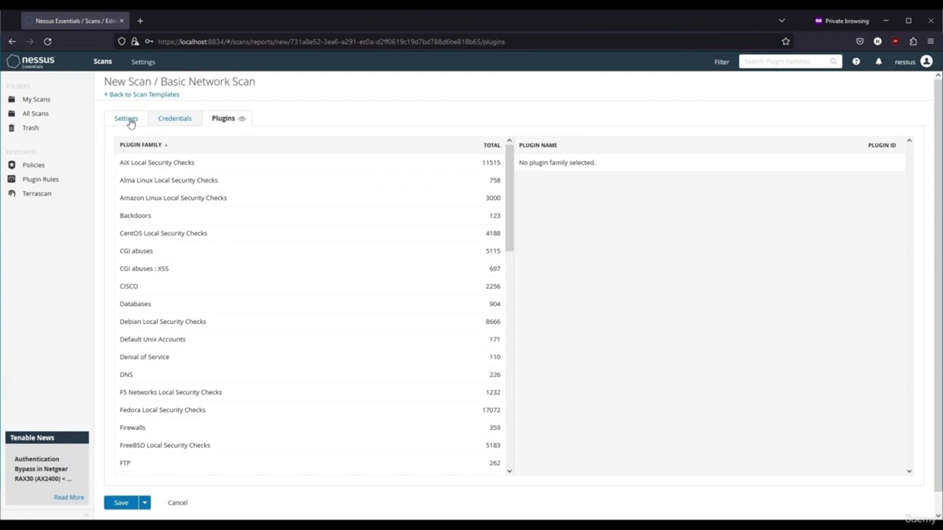
Leave the current scan's settings and return to the Scan Templates list
click(130, 120)
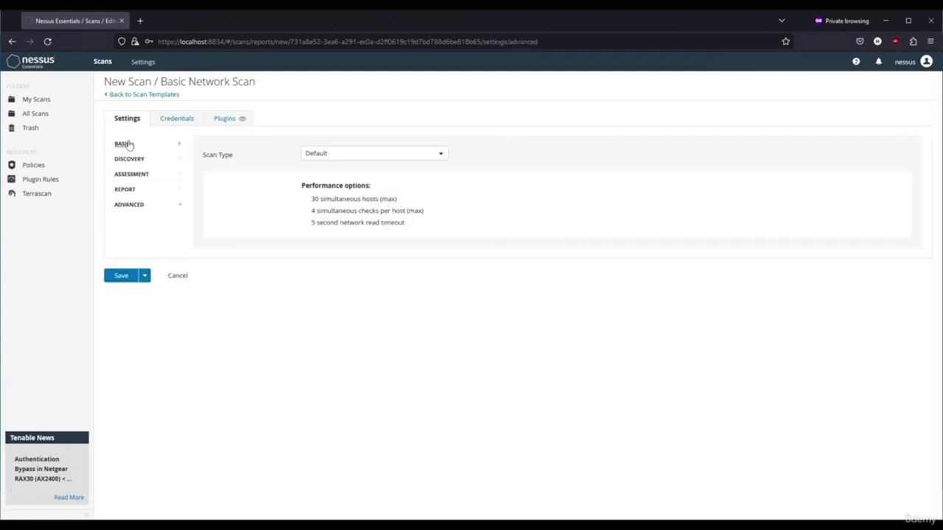
click(126, 145)
click(131, 96)
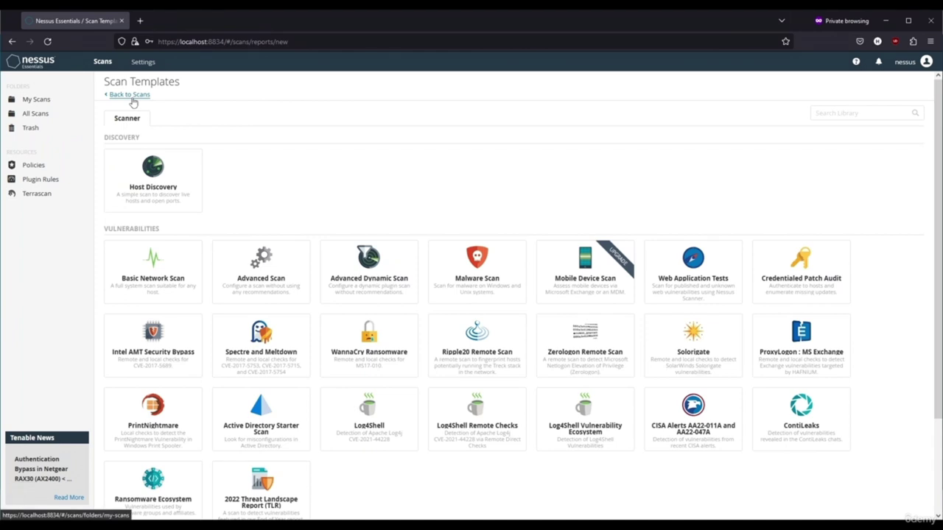
Save a Basic Network Scan named 'Windows' with target 192.168.56.101
click(133, 266)
click(316, 152)
text(Windows)
click(324, 247)
text(192.168.56.101)
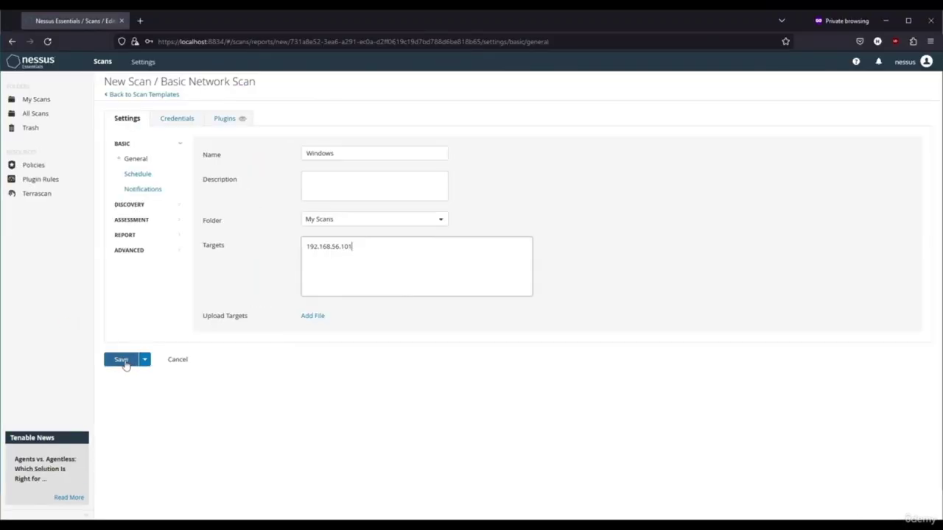
click(122, 360)
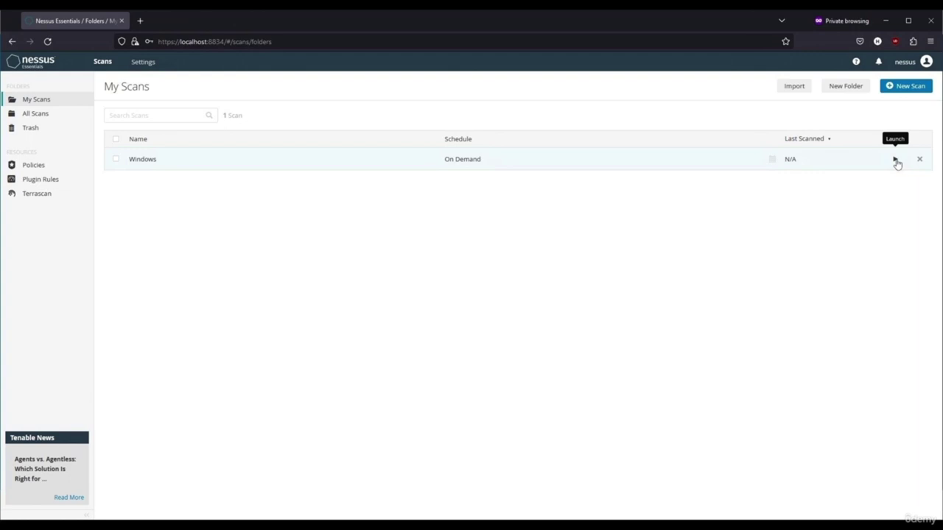
Launch the Windows scan and open its running results for host 192.168.56.101
click(896, 161)
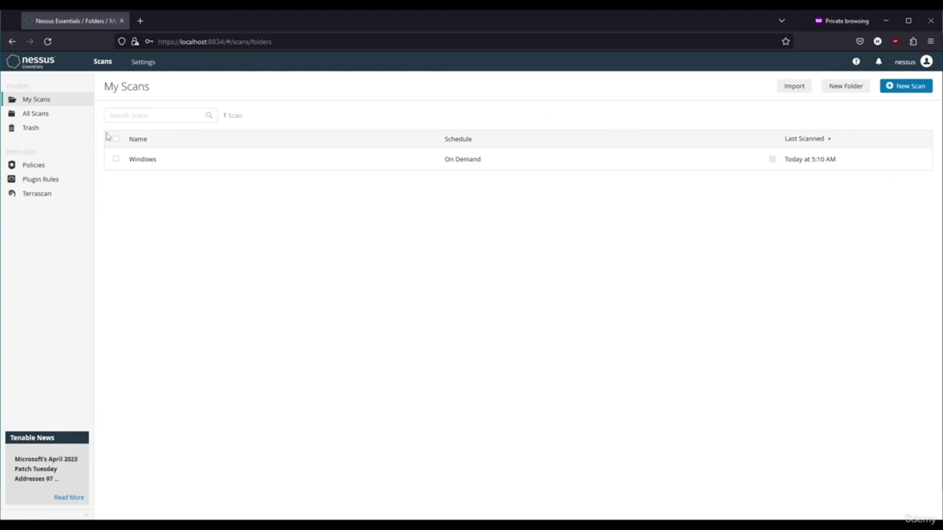
click(182, 170)
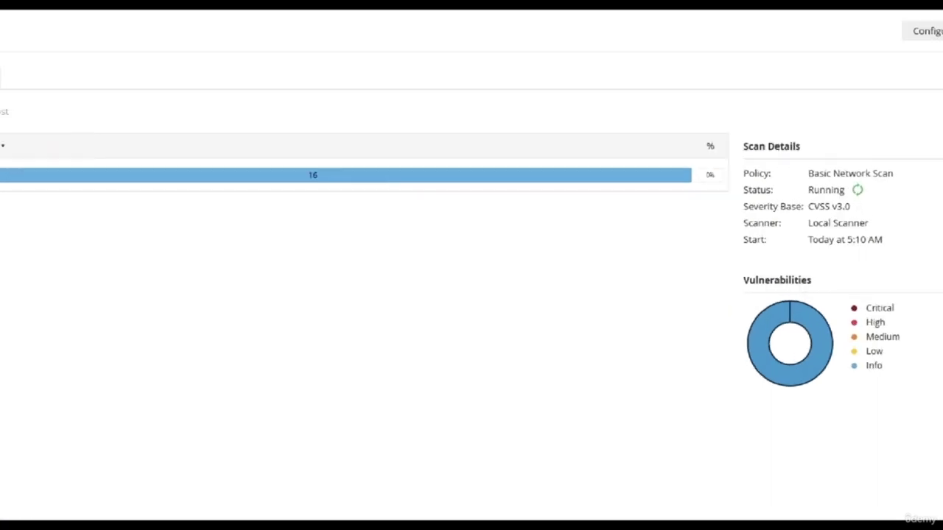
mouse_move(448, 127)
mouse_down()
mouse_move(696, 499)
mouse_move(715, 452)
mouse_up()
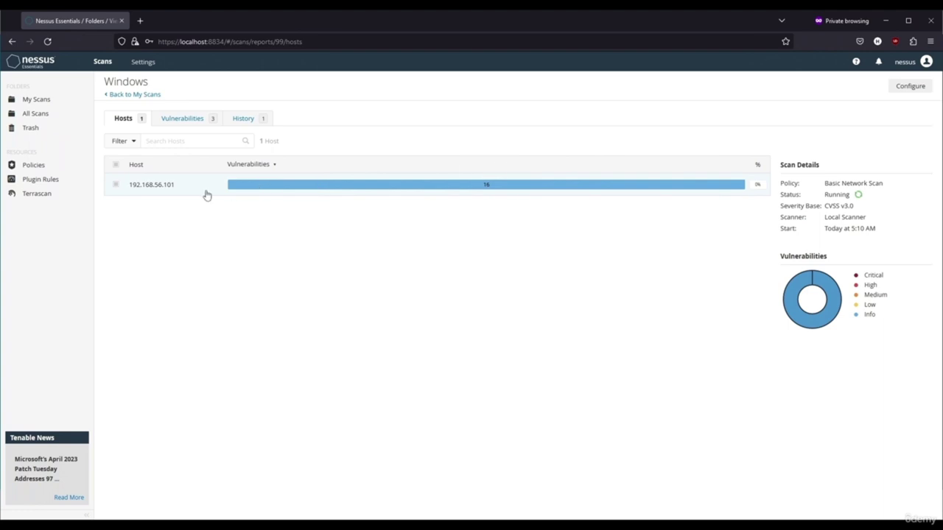
Open 192.168.56.101's vulnerability list and expand the SMB (Multiple Issues) group
click(249, 191)
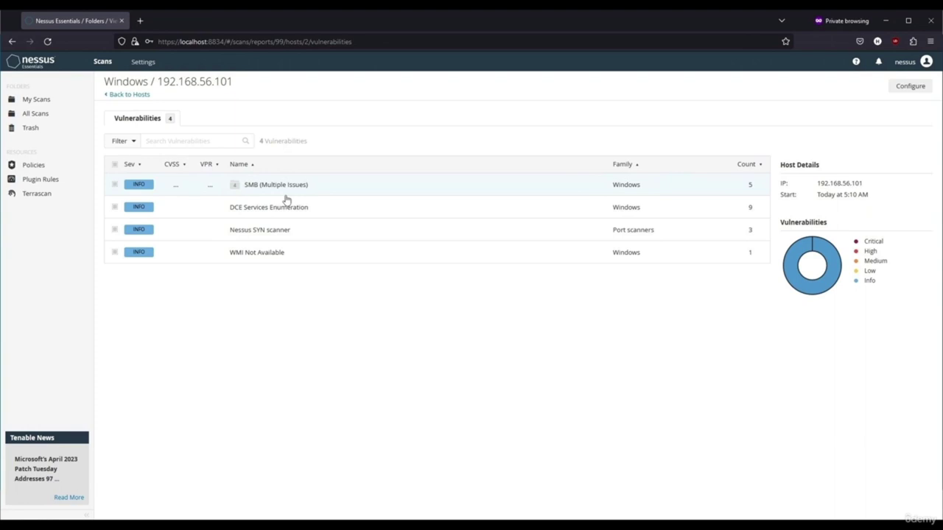
click(276, 193)
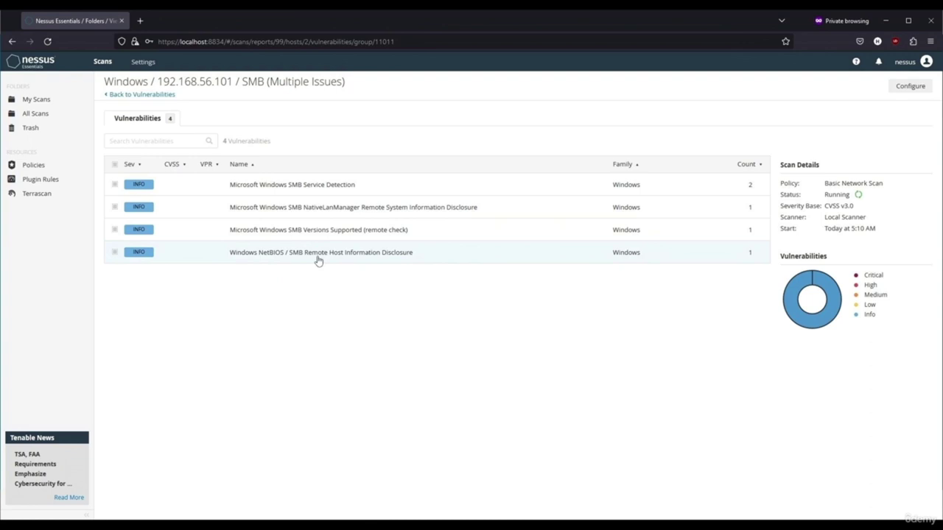
Read plugin #10150 NetBIOS/SMB disclosure details, then go back to the Windows scan's Hosts list
click(318, 253)
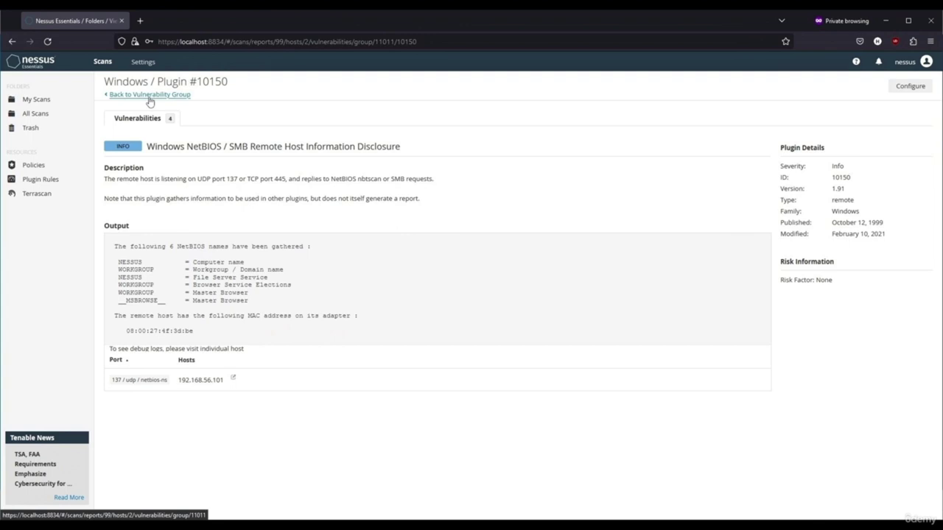
click(150, 96)
click(153, 96)
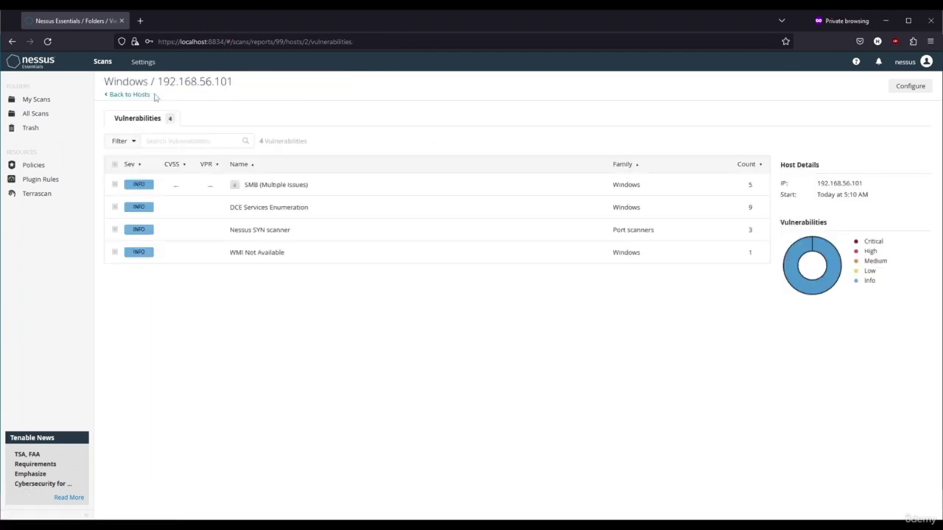
click(127, 98)
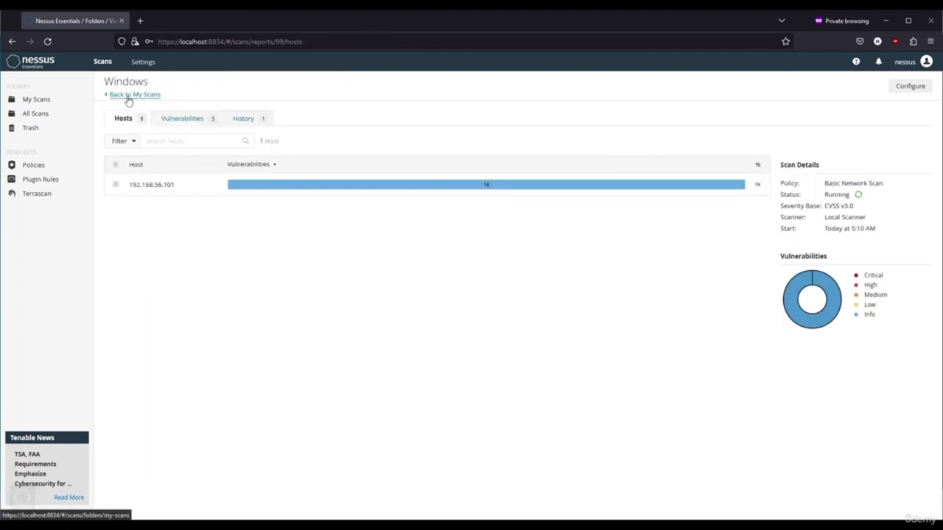
Open the Vulnerabilities tab to list the Windows scan's 16 findings
click(182, 118)
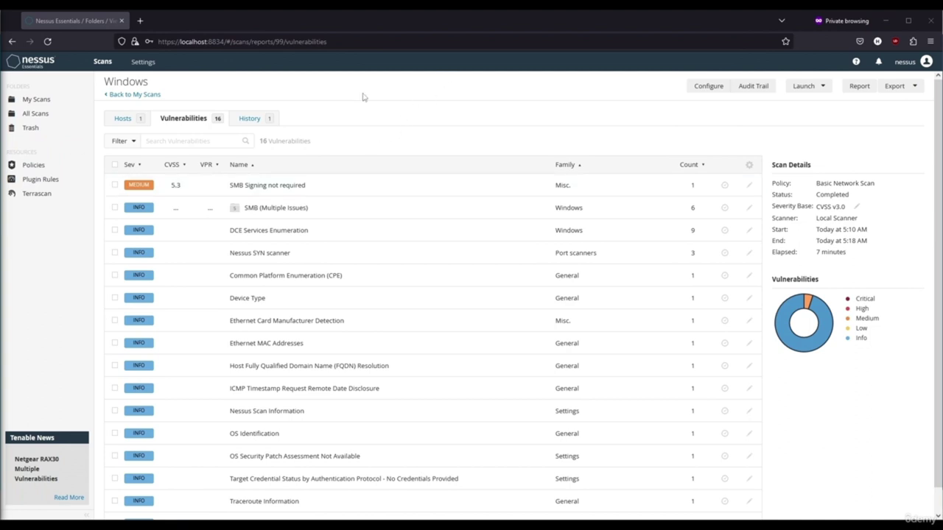
Open plugin #57608 SMB Signing not required and its Microsoft SMB signing overview link
click(312, 189)
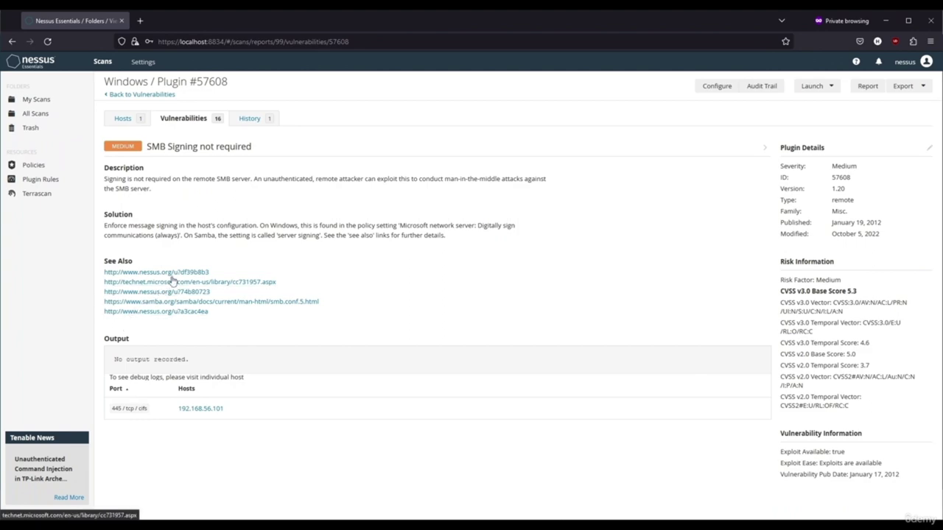
click(174, 281)
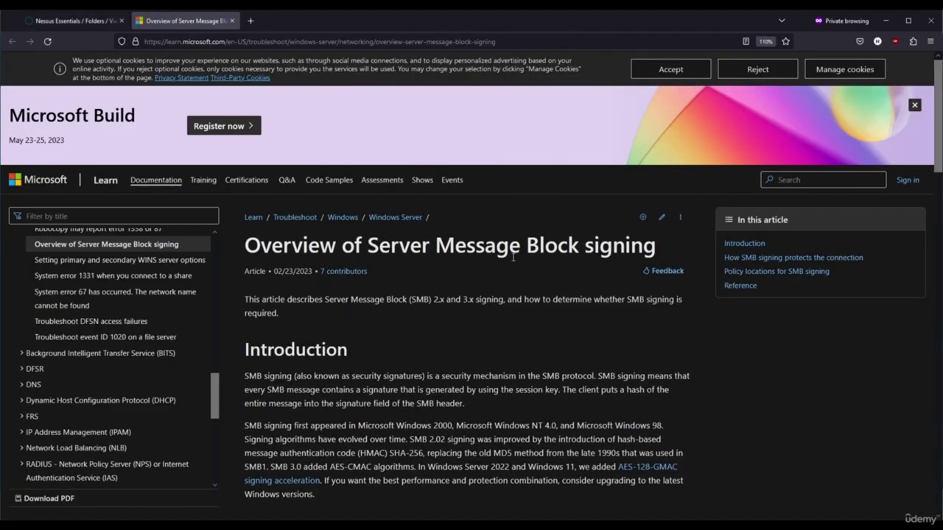
Skim the SMB signing overview, then open plugin #57608's technet Require SMB Security Signatures link
scroll(514, 257, down, 2)
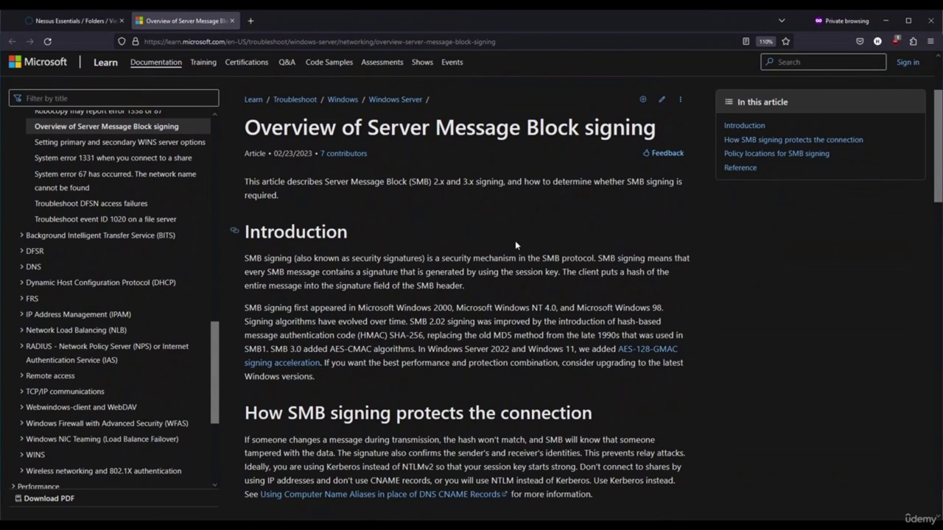
scroll(515, 241, down, 8)
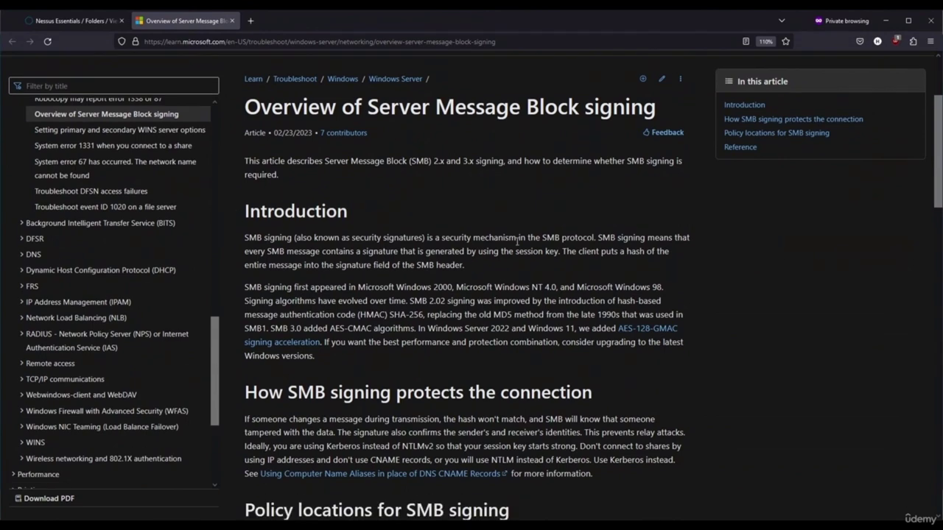
click(87, 22)
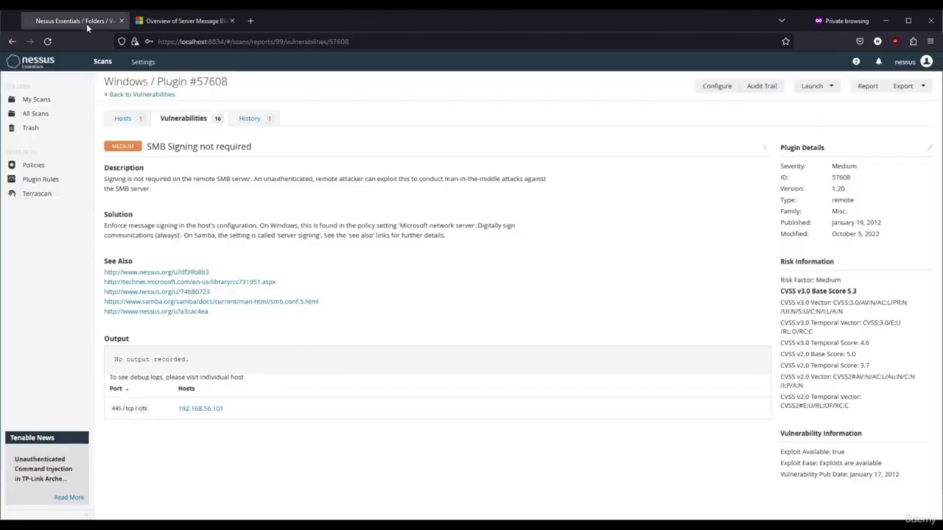
click(263, 283)
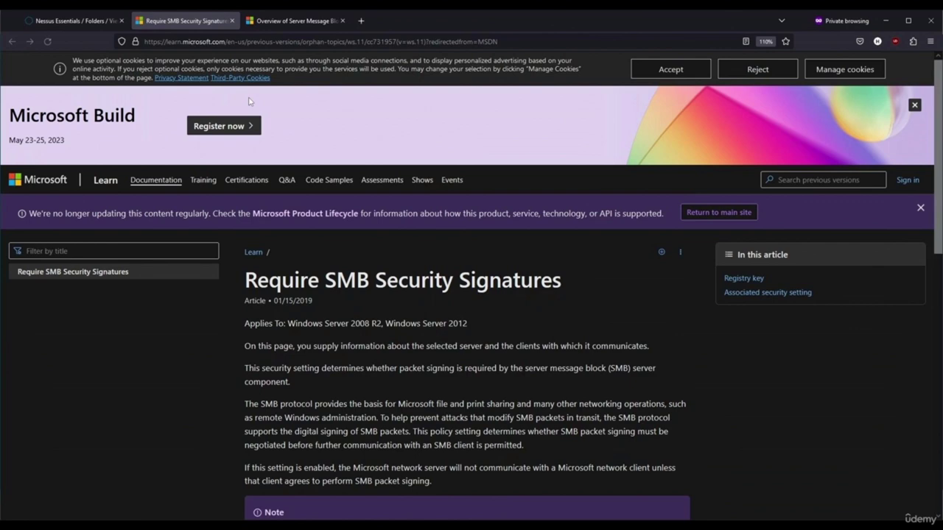
Skim the Require SMB Security Signatures article, then close both Microsoft article tabs
scroll(426, 224, down, 7)
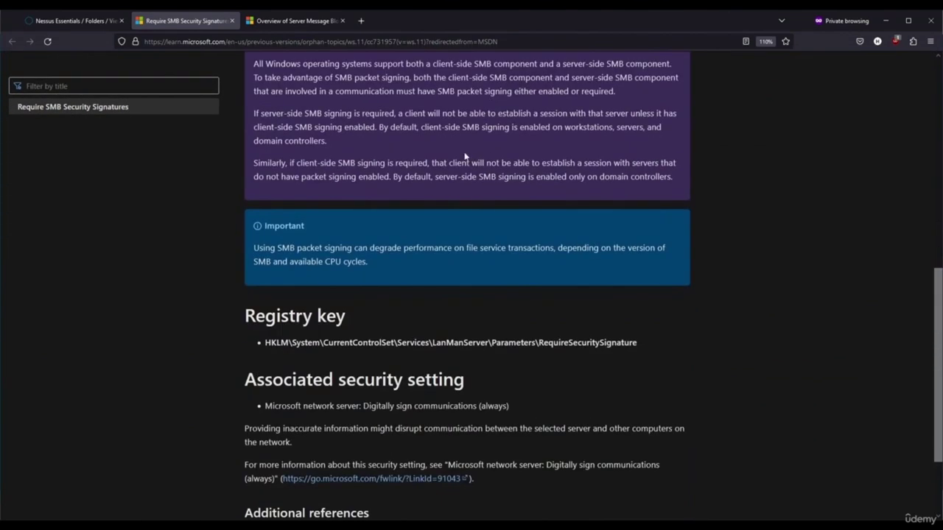
scroll(430, 142, down, 2)
scroll(430, 143, up, 10)
click(232, 21)
click(232, 20)
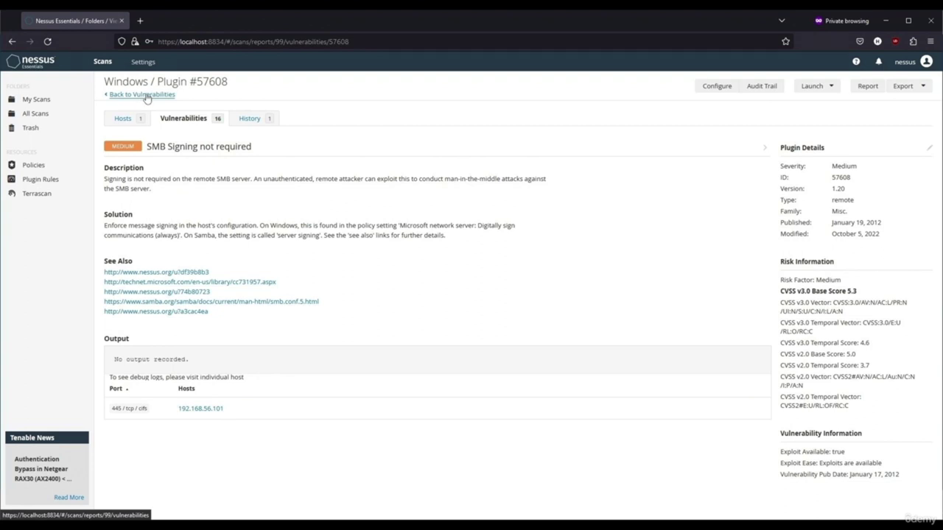
Go from plugin #57608 back to Vulnerabilities, then back to My Scans
click(243, 122)
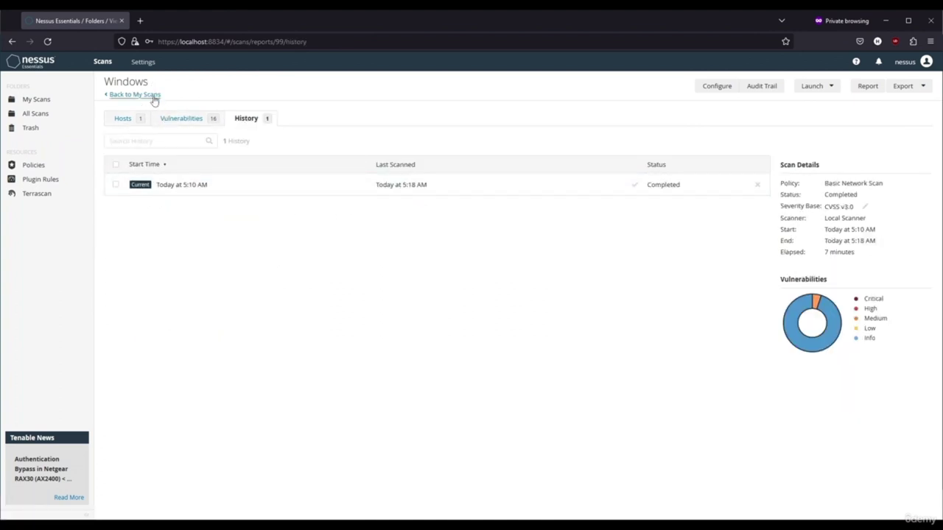
click(121, 120)
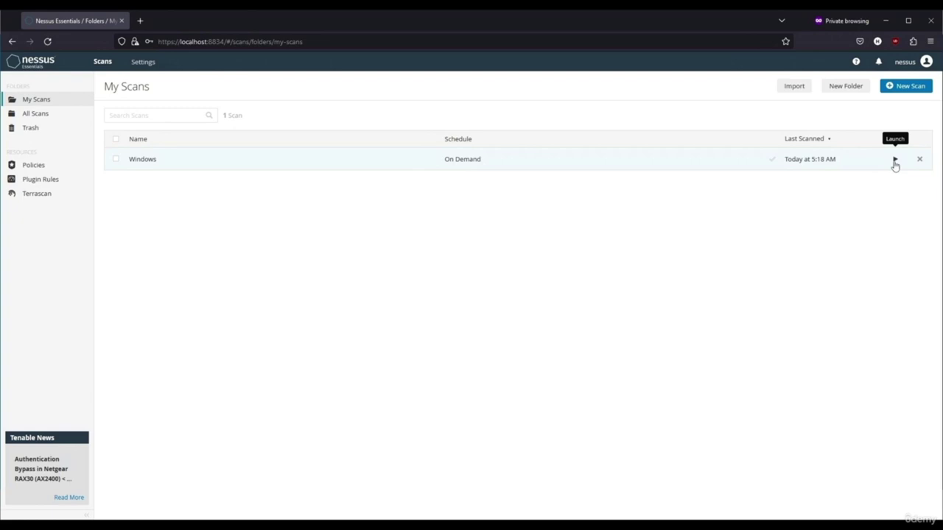
Relaunch the Windows scan, open it, and check its History and Vulnerabilities tabs
click(896, 160)
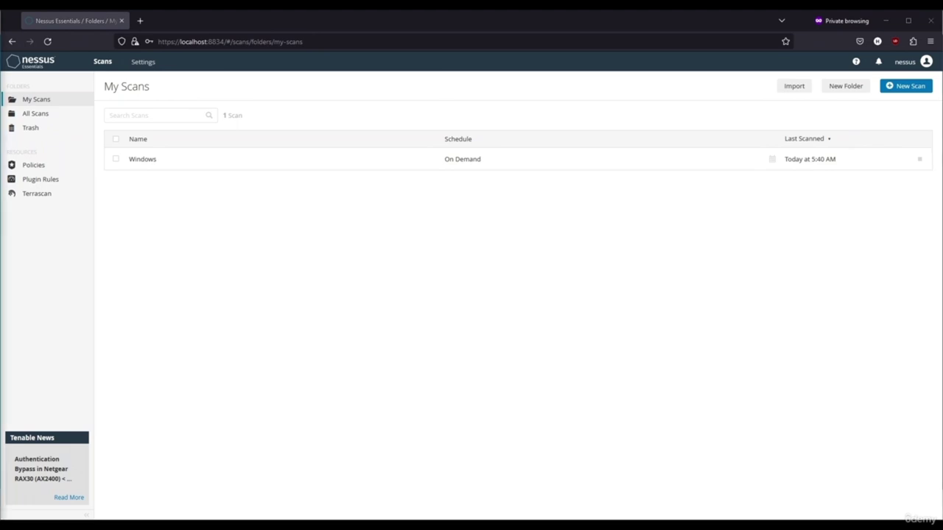
click(215, 159)
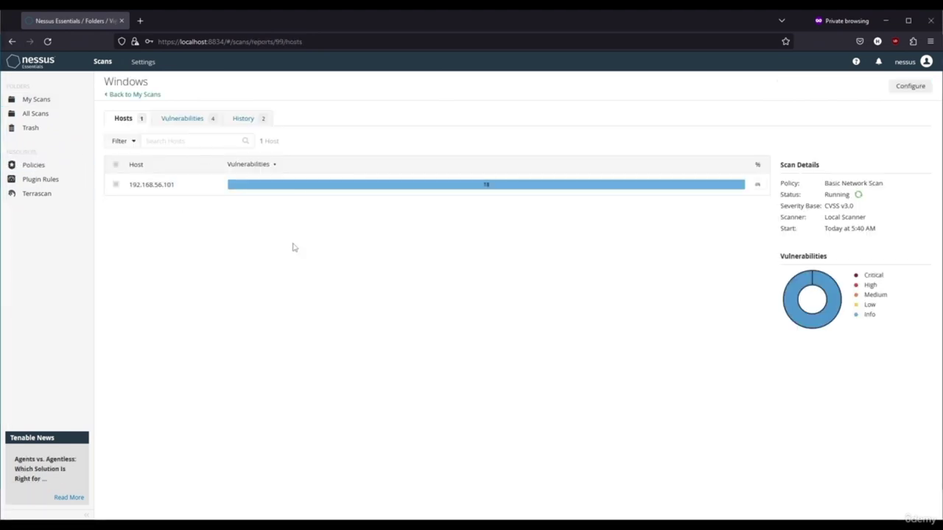
click(243, 119)
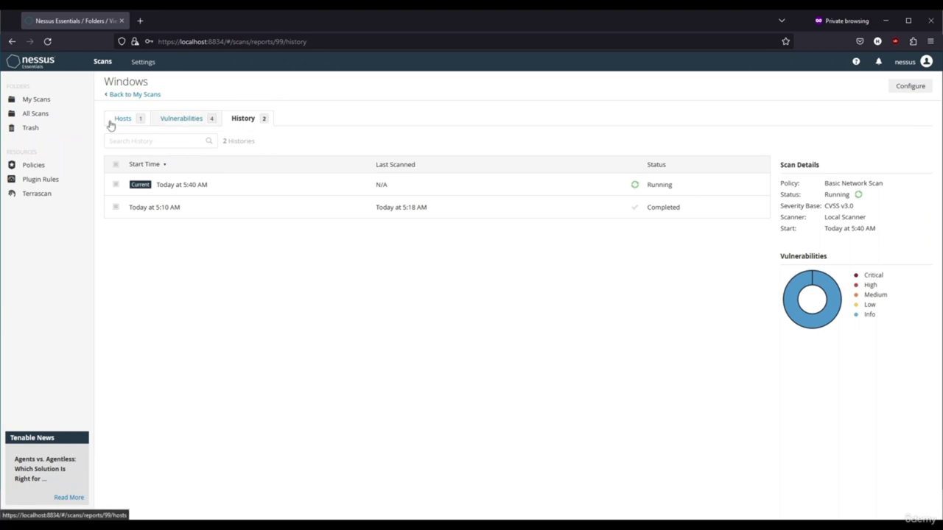
click(184, 124)
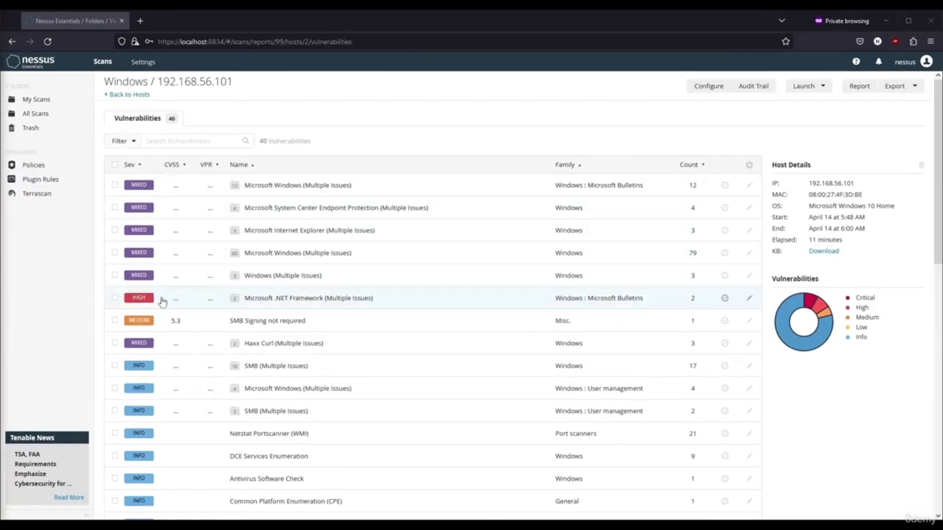
Open the February 2023 .NET Framework update finding (plugin #171598) and select CVE-2023-21808
click(200, 305)
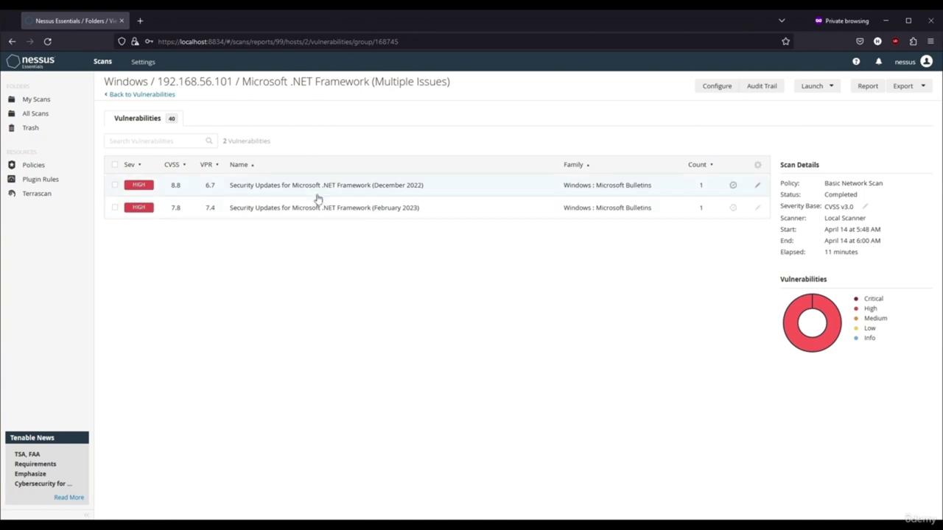
click(356, 216)
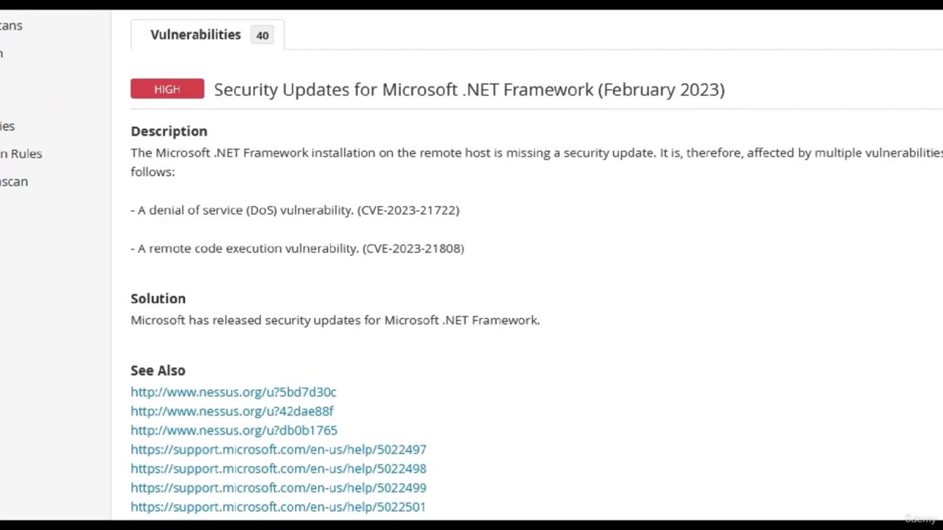
mouse_move(111, 193)
mouse_down()
mouse_move(316, 260)
mouse_move(477, 256)
mouse_up()
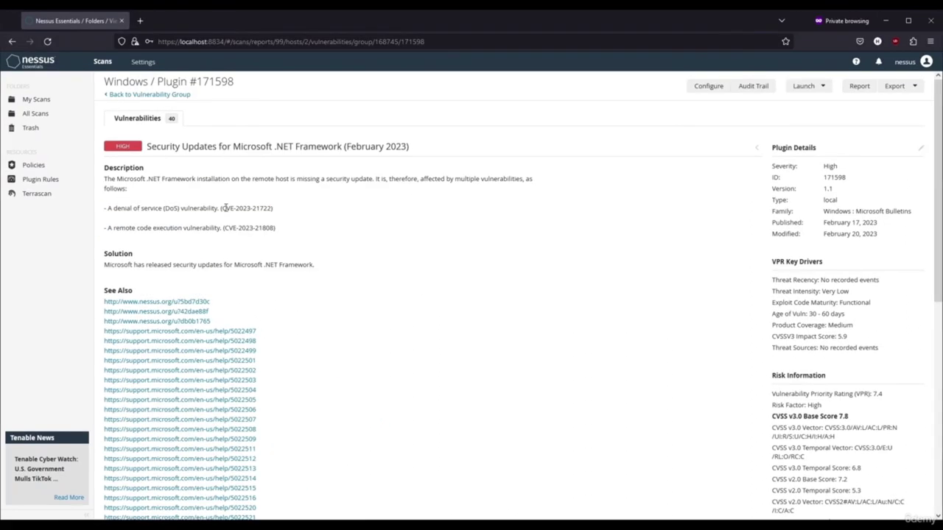
drag(225, 228, 277, 229)
Search Google for CVE-2023-21808 in a new tab
key(ctrl+c)
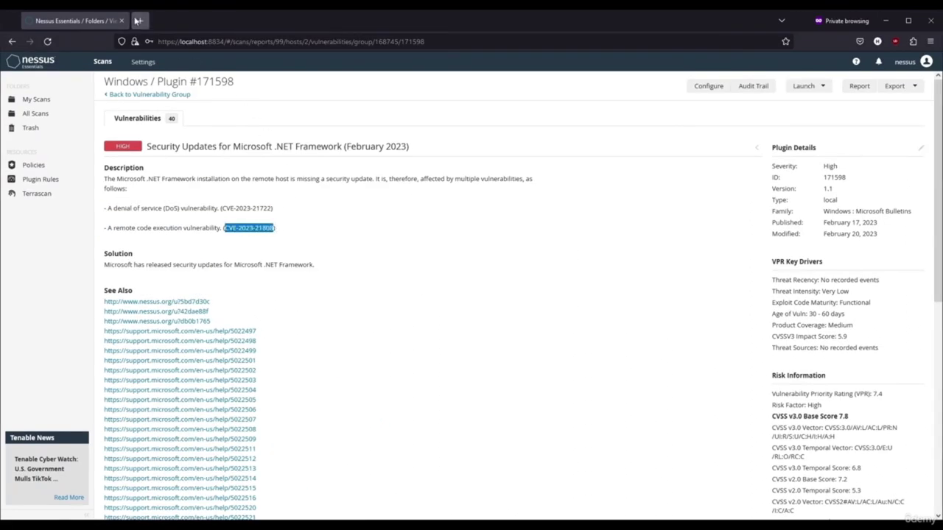
click(140, 21)
key(ctrl+v)
key(Return)
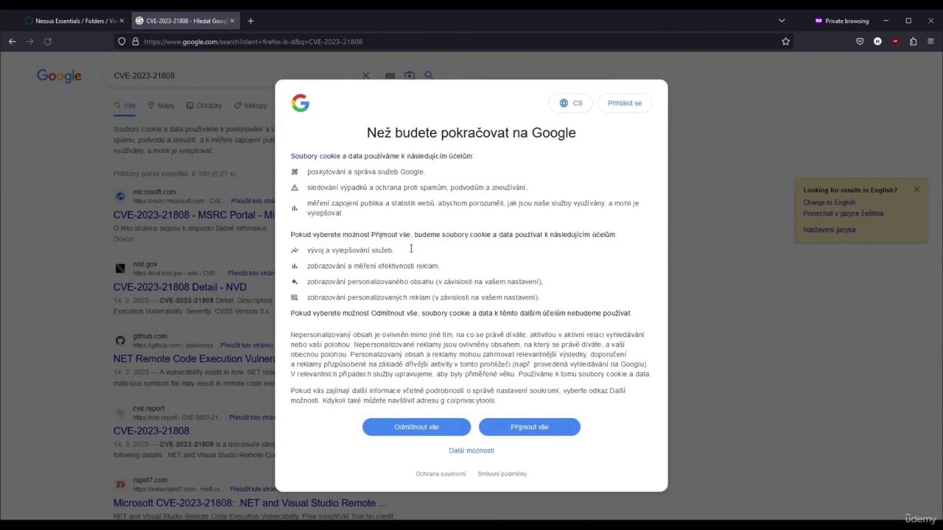
Accept cookies and open the NVD page for CVE-2023-21808, rated 7.8 HIGH
click(514, 429)
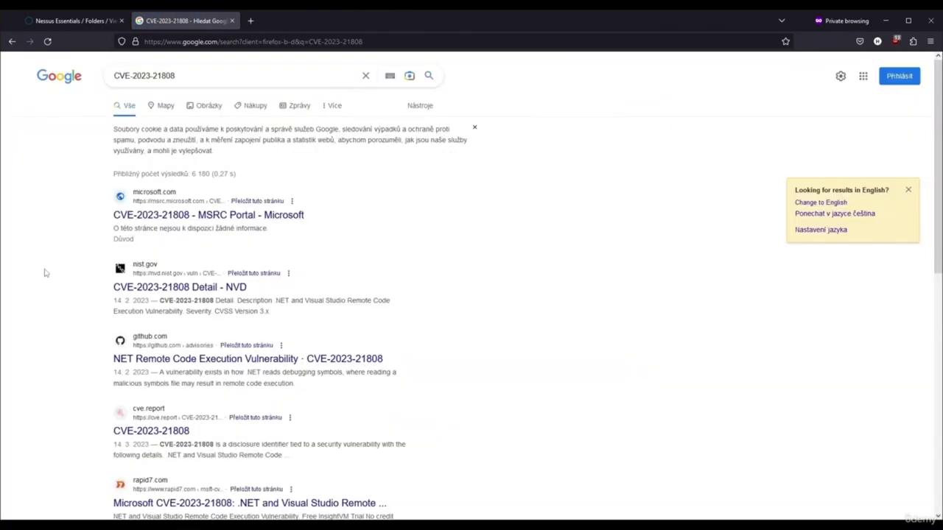
click(163, 291)
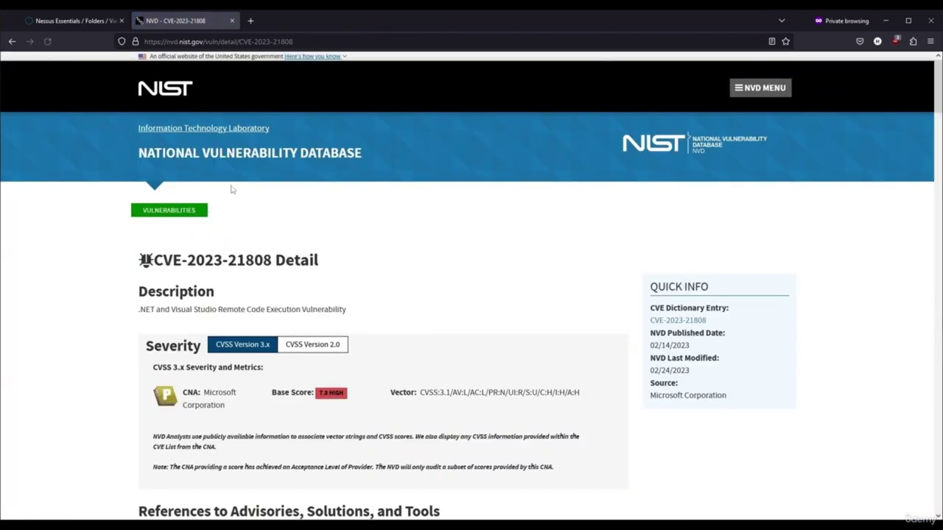
scroll(270, 190, down, 1)
scroll(271, 190, down, 5)
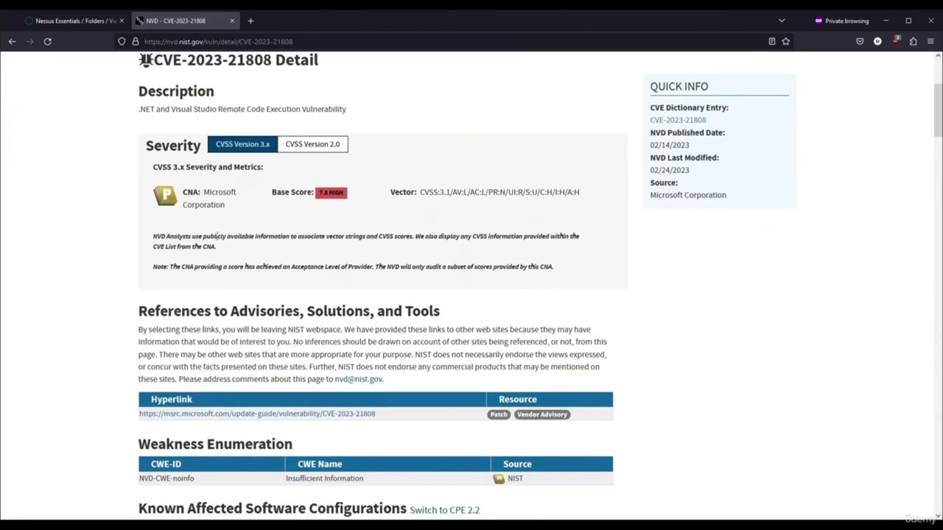
scroll(351, 223, down, 6)
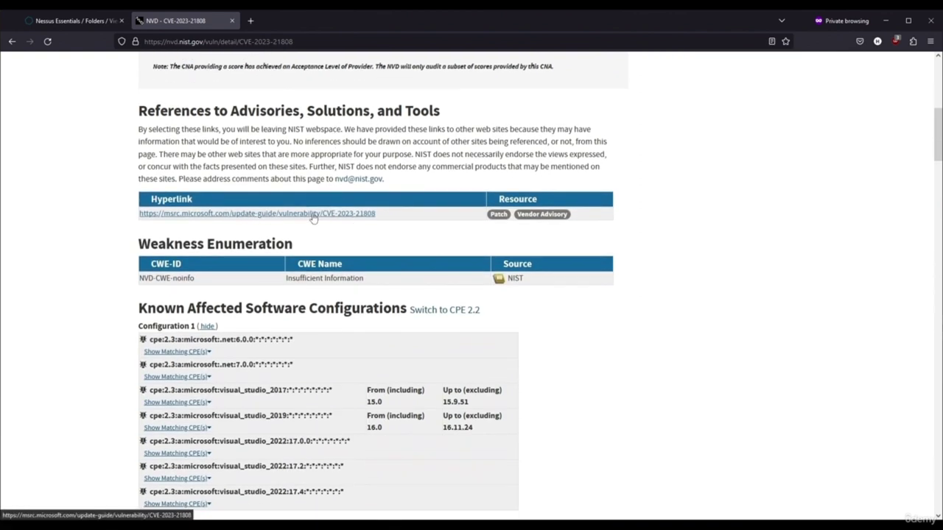
scroll(312, 215, down, 5)
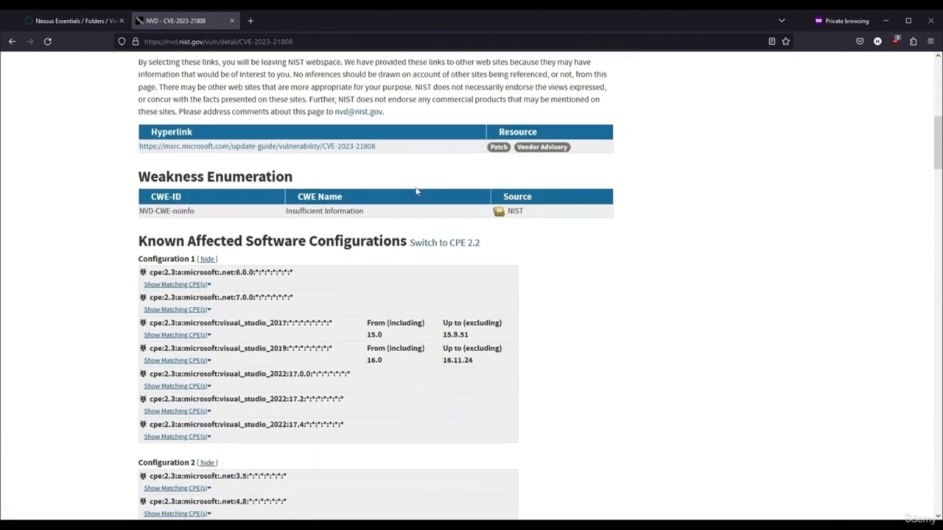
scroll(116, 221, down, 8)
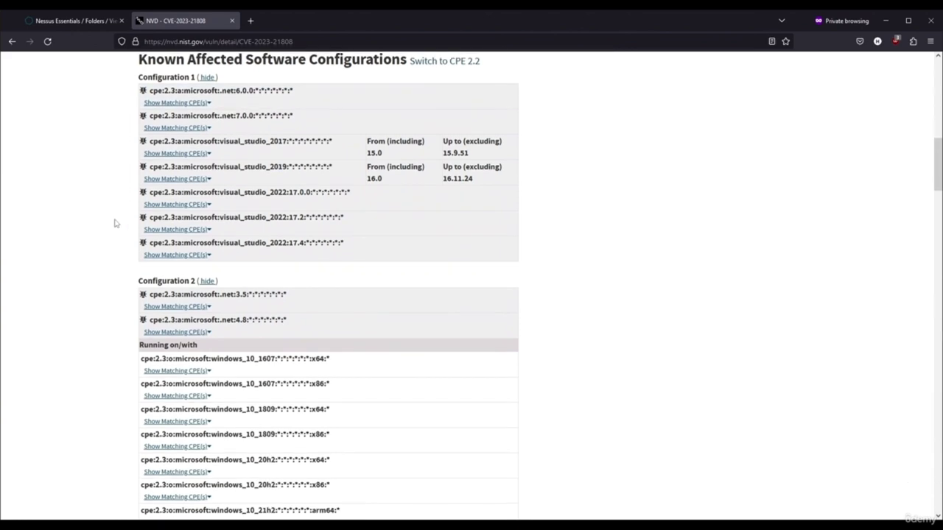
scroll(107, 216, up, 15)
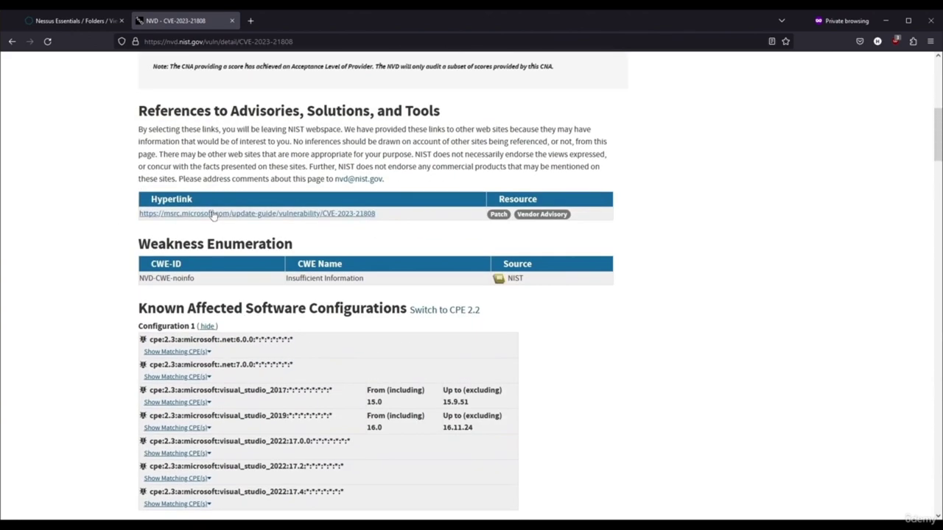
Follow the NVD link to Microsoft's MSRC advisory for CVE-2023-21808 and accept its cookies
click(212, 214)
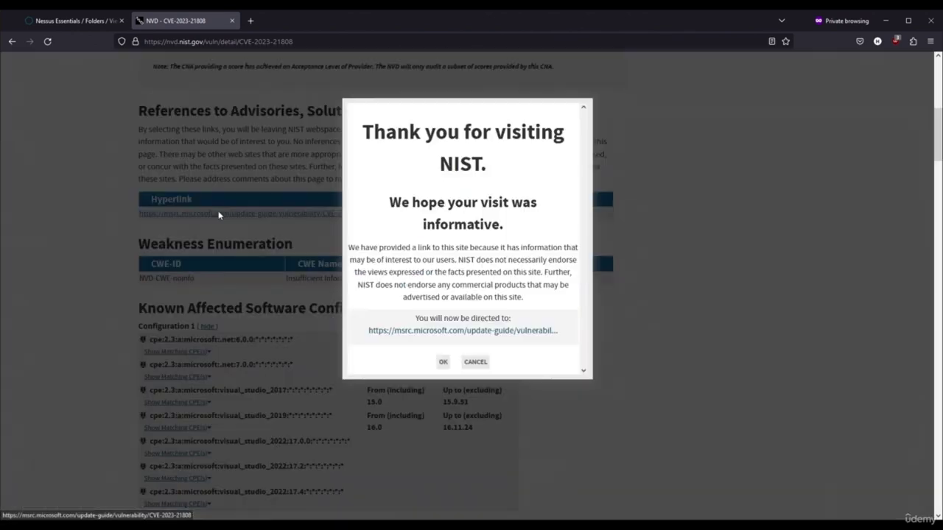
click(443, 362)
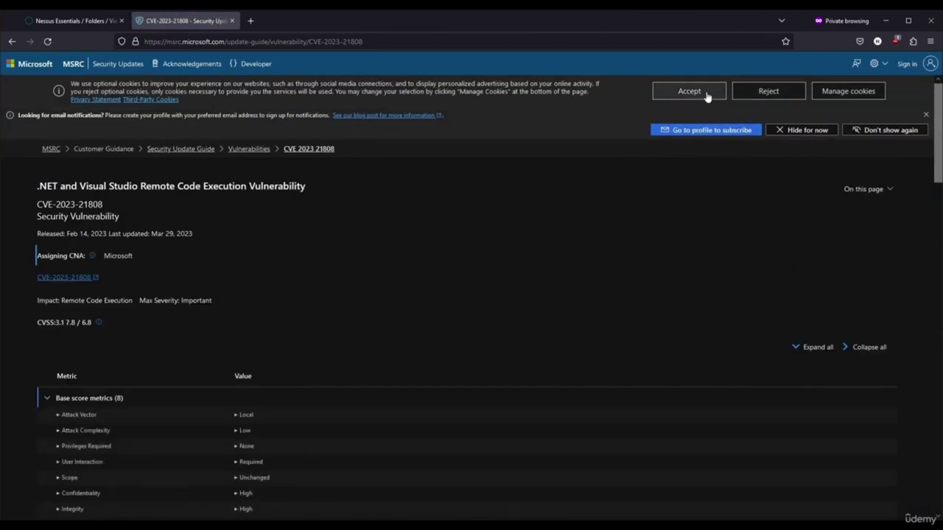
click(706, 92)
Read through the MSRC advisory, then close the advisory tab
scroll(184, 184, down, 5)
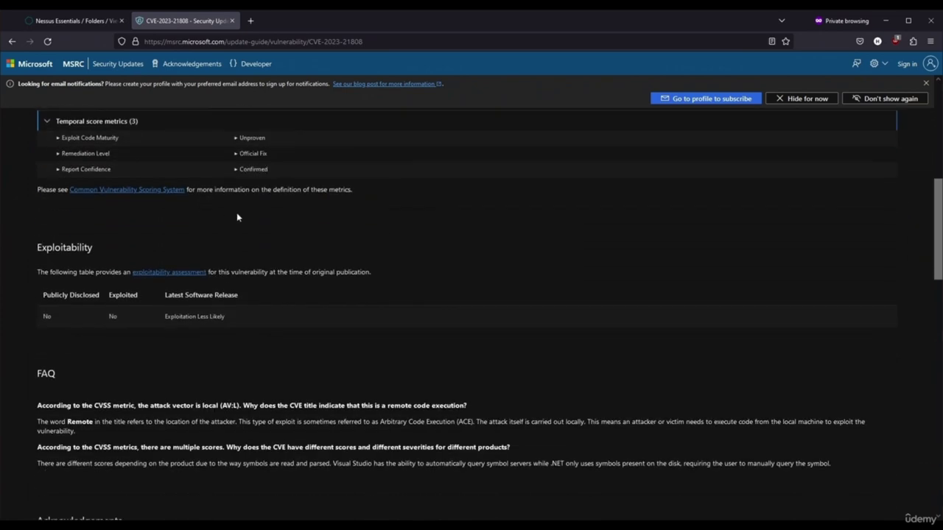
scroll(237, 216, down, 2)
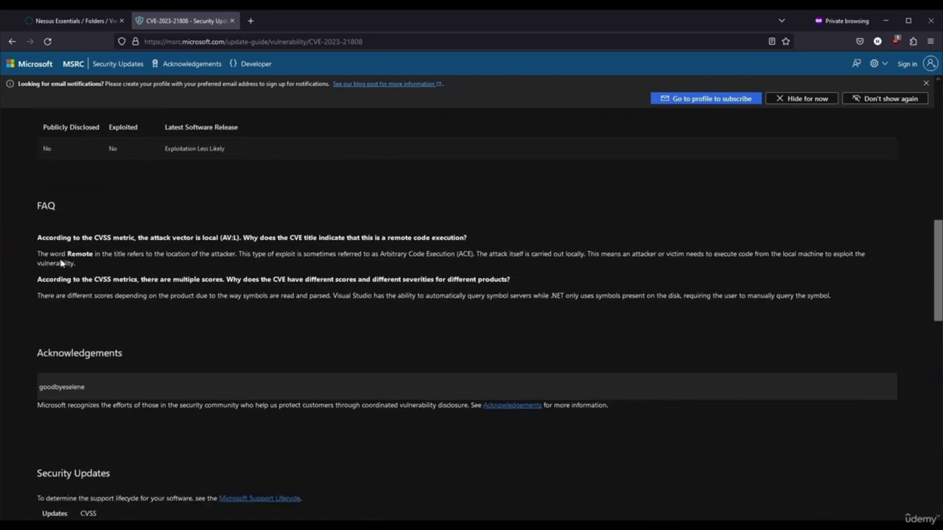
scroll(272, 264, down, 1)
scroll(273, 263, down, 8)
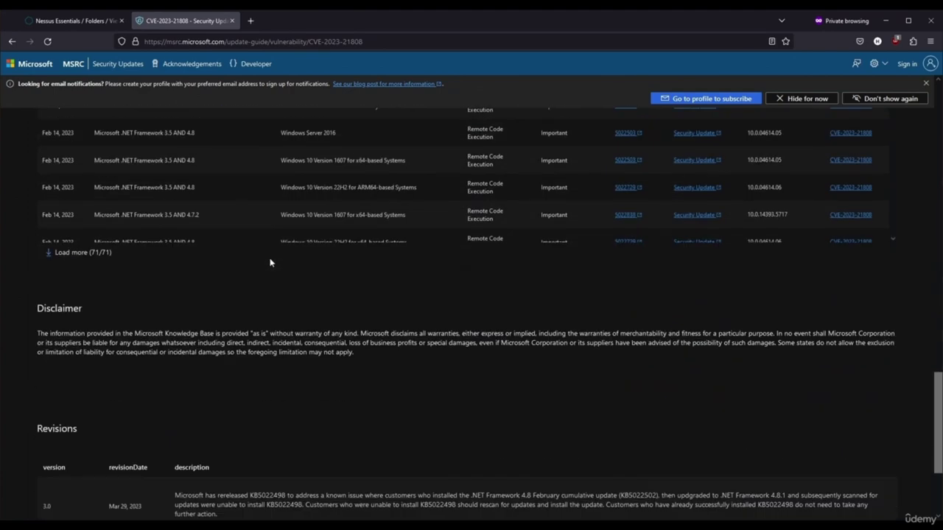
scroll(270, 262, down, 2)
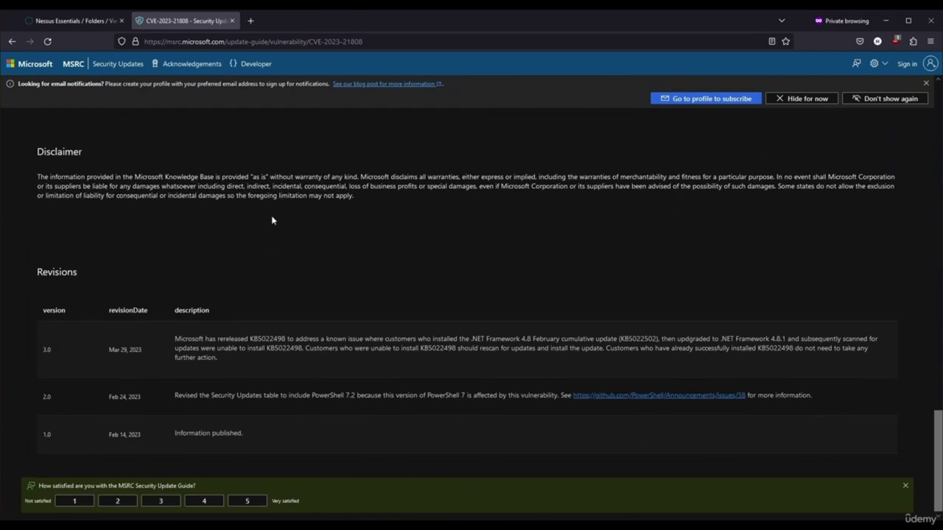
scroll(271, 215, up, 1)
click(232, 20)
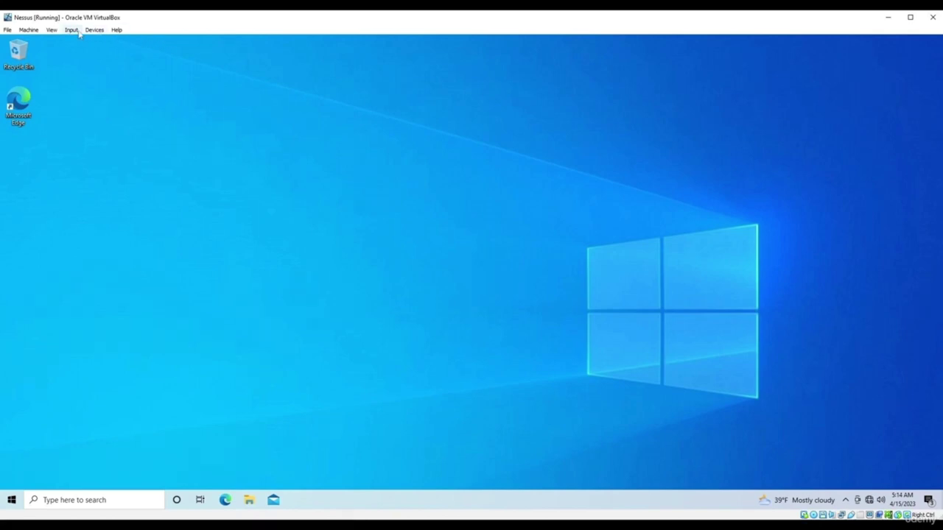
Attach the Nessus VM's Adapter 1 to Bridged Adapter via Devices > Network Settings and save
click(94, 29)
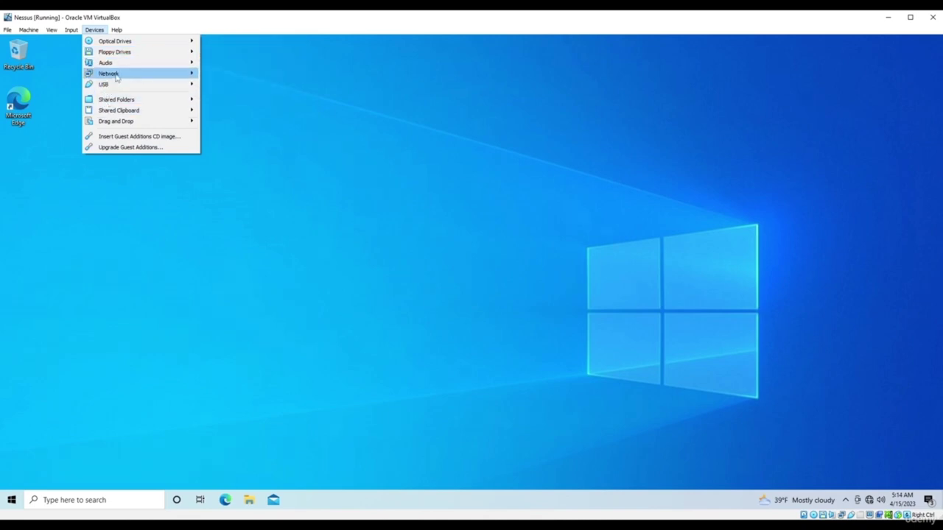
mouse_move(118, 74)
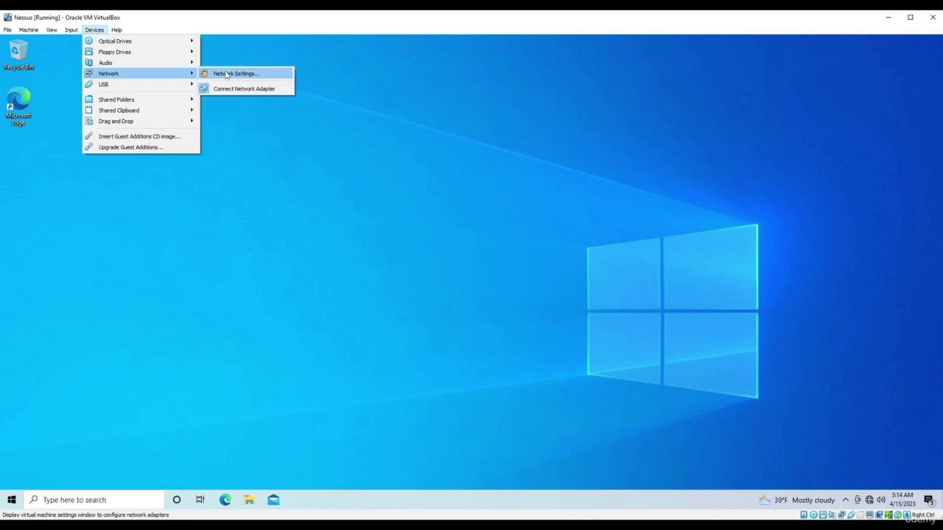
click(227, 75)
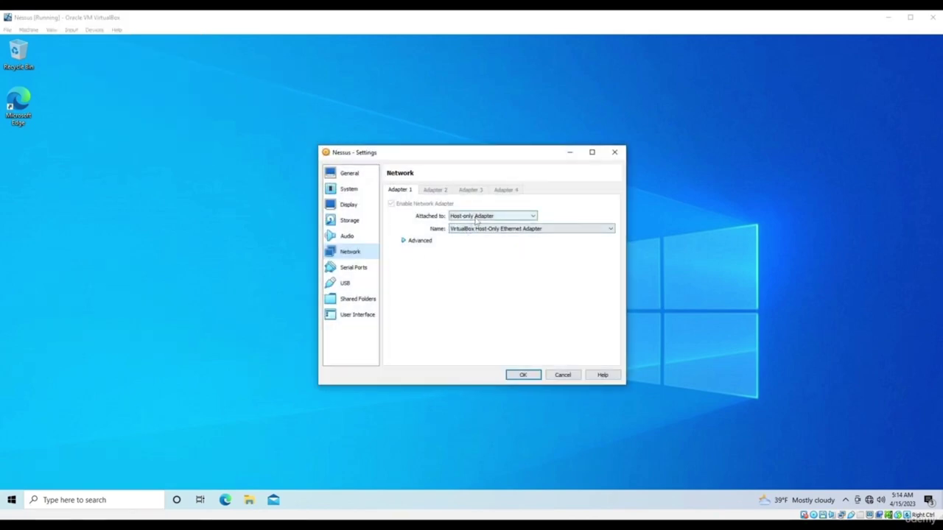
click(476, 219)
click(482, 235)
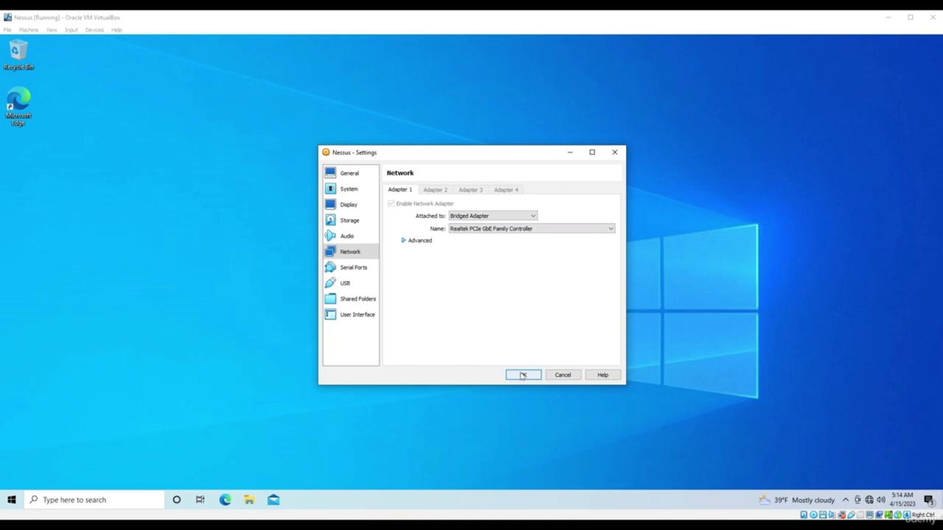
click(523, 376)
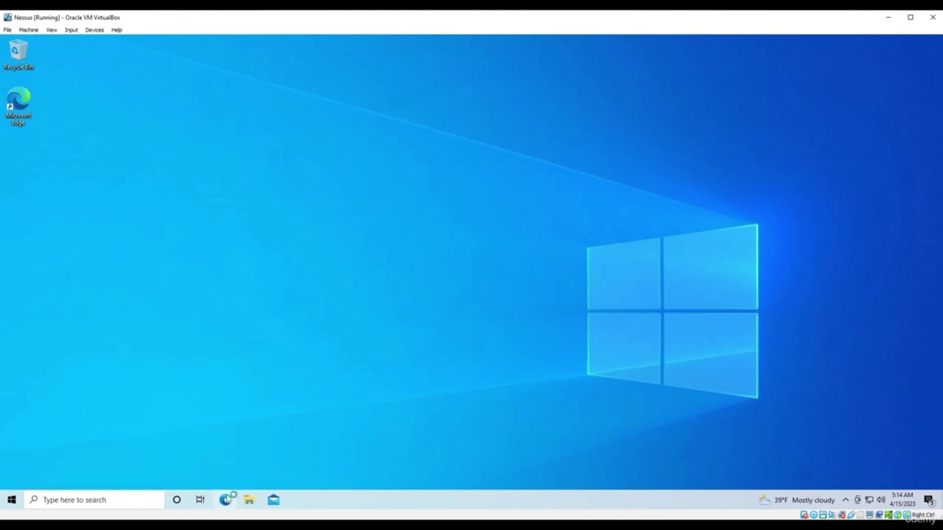
Open Slimjet's older Google Chrome versions page in Edge
click(227, 501)
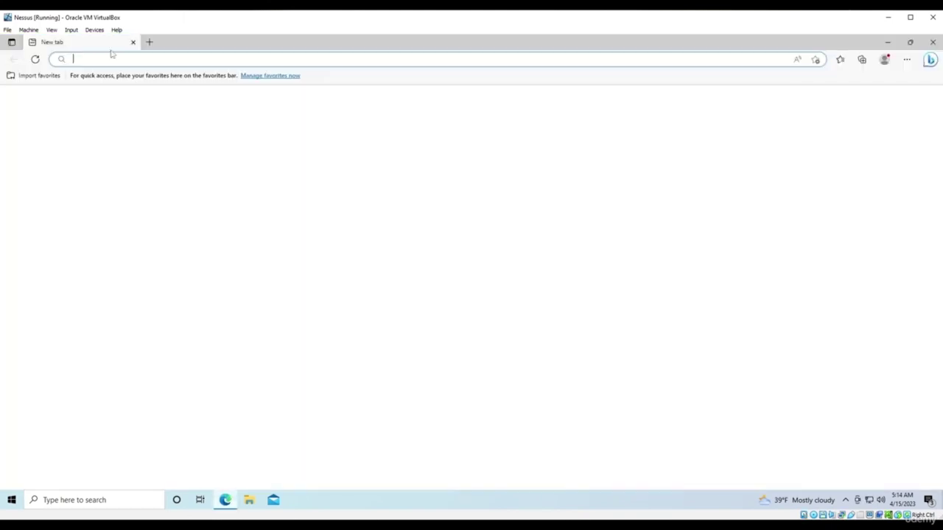
text(https://www.slimjet.com/chrome/google-chrome-old-version.php)
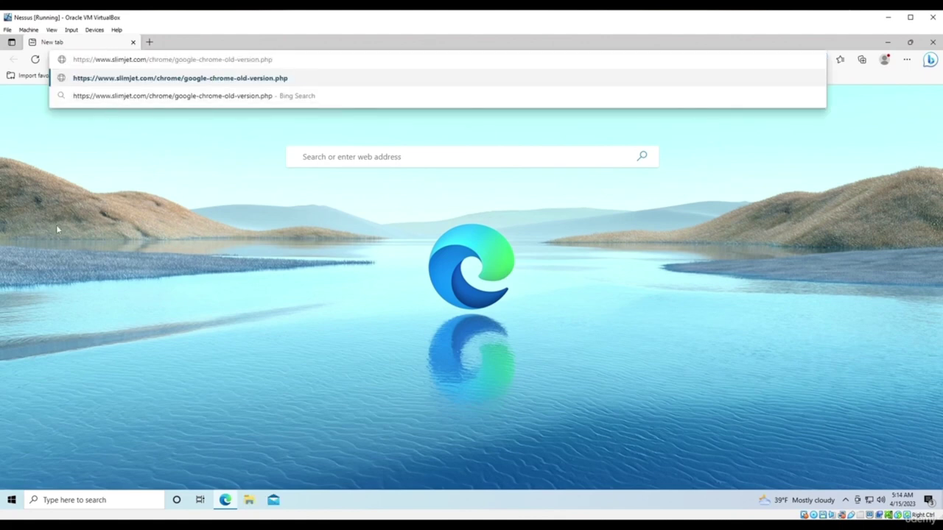
key(Return)
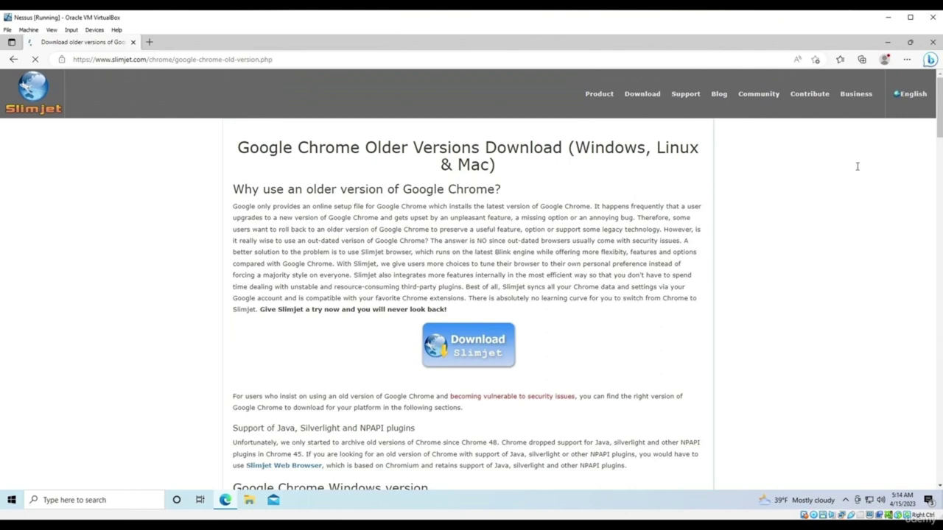
Download the 32-bit Chrome 68.0.3440.84 installer and run it
scroll(589, 216, down, 2)
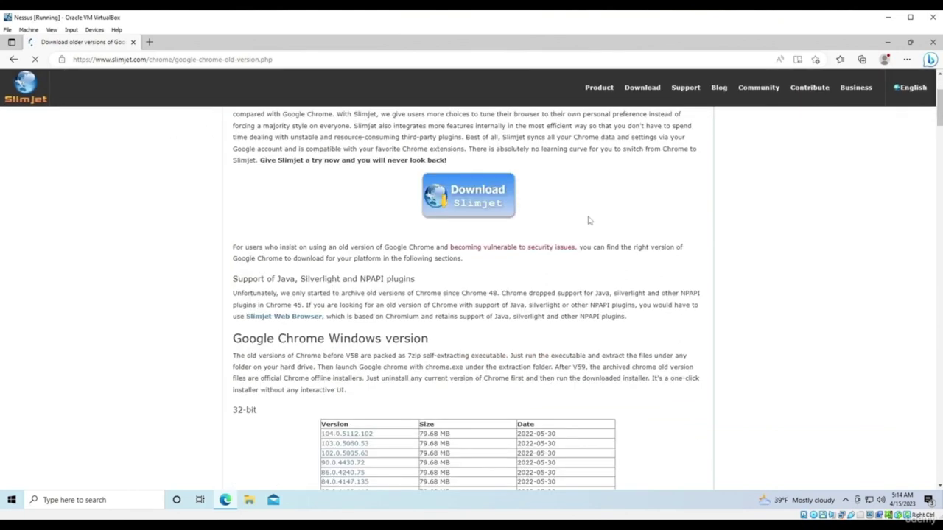
scroll(589, 216, down, 5)
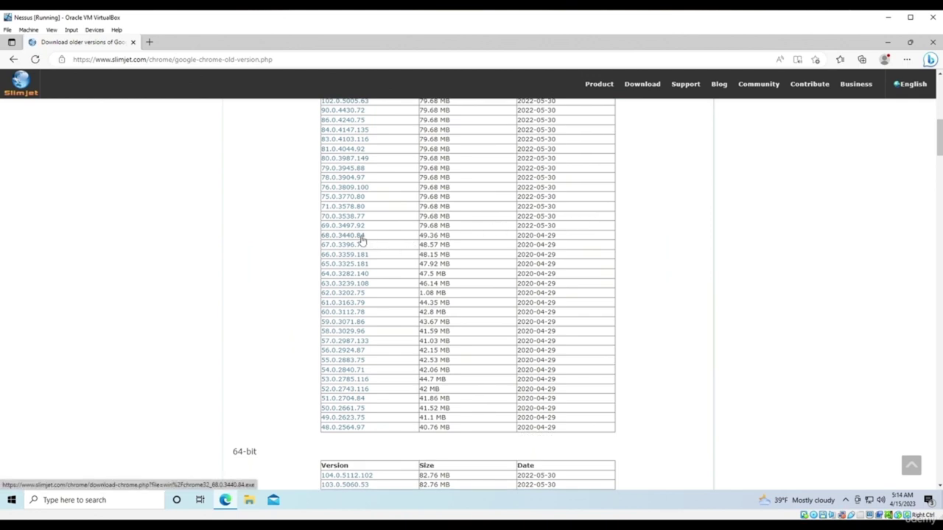
click(361, 240)
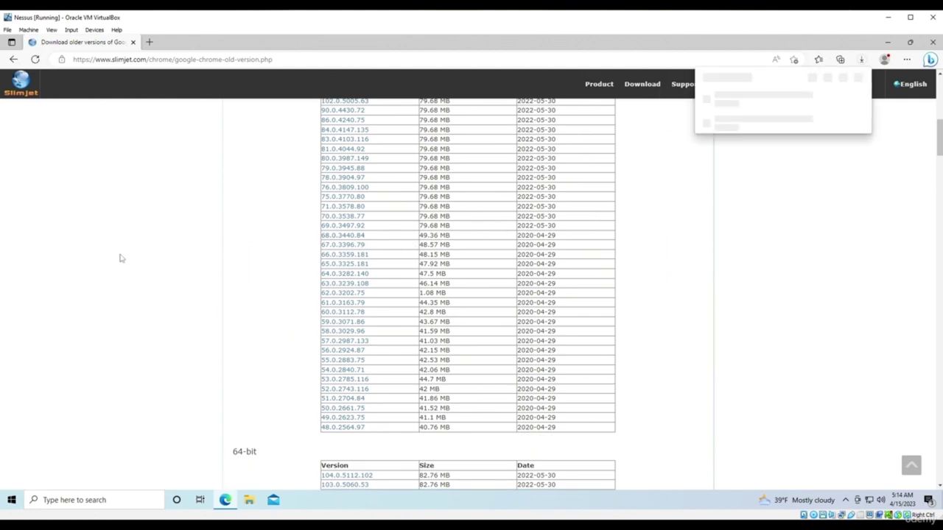
mouse_move(825, 106)
click(775, 103)
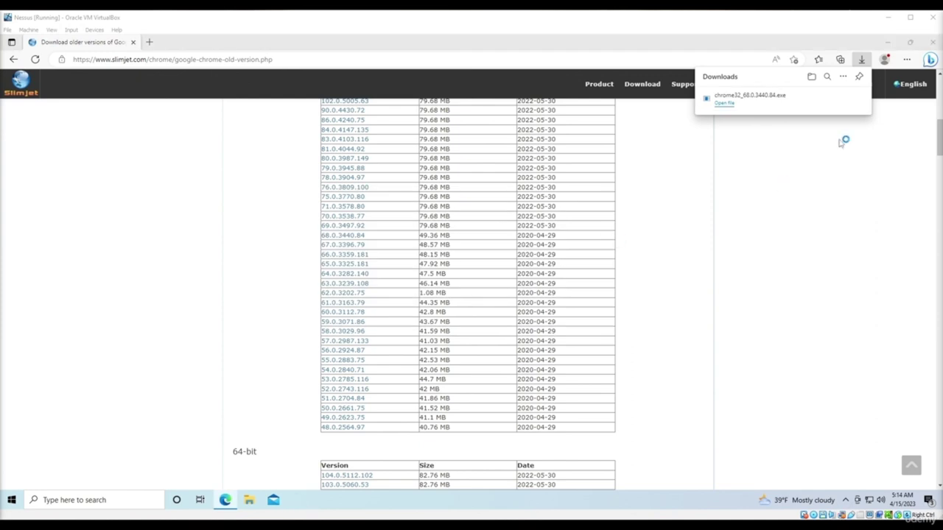
click(454, 46)
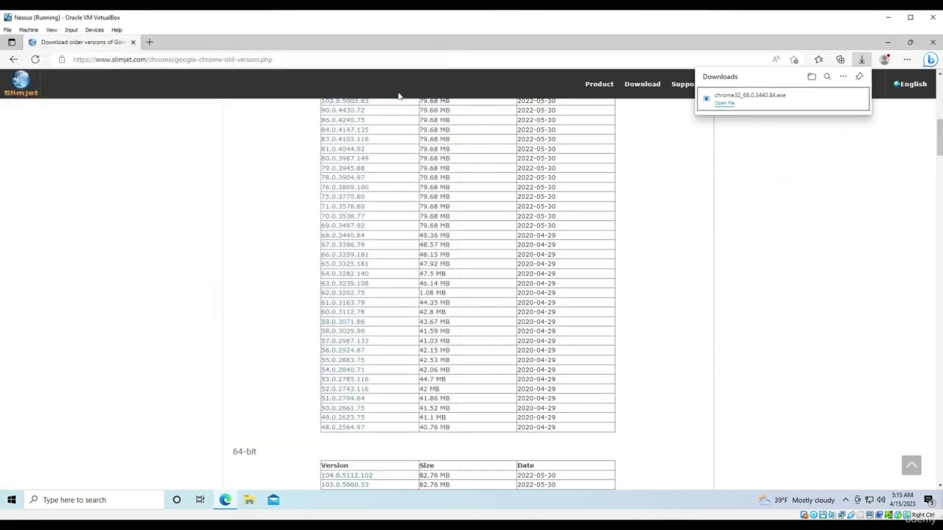
In msconfig, disable Google Update services gupdate and gupdatem and apply
click(12, 500)
text(msco)
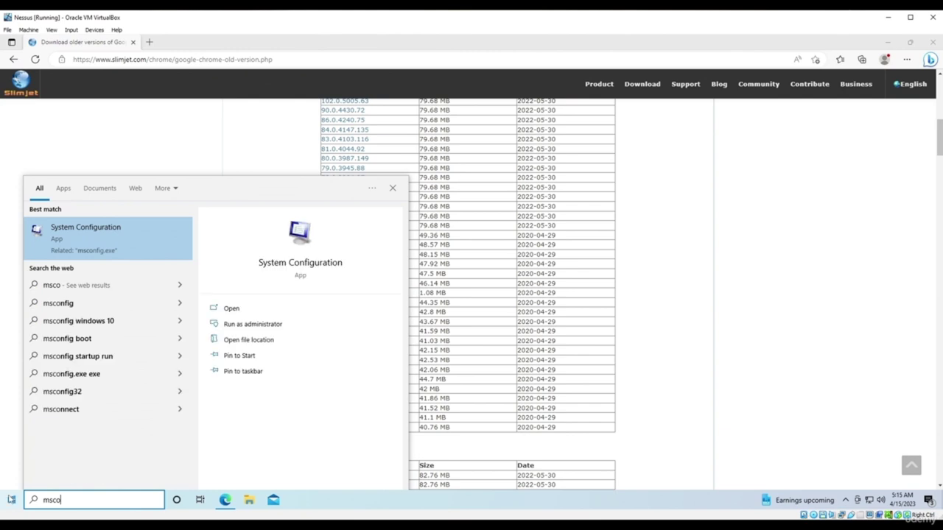
click(123, 238)
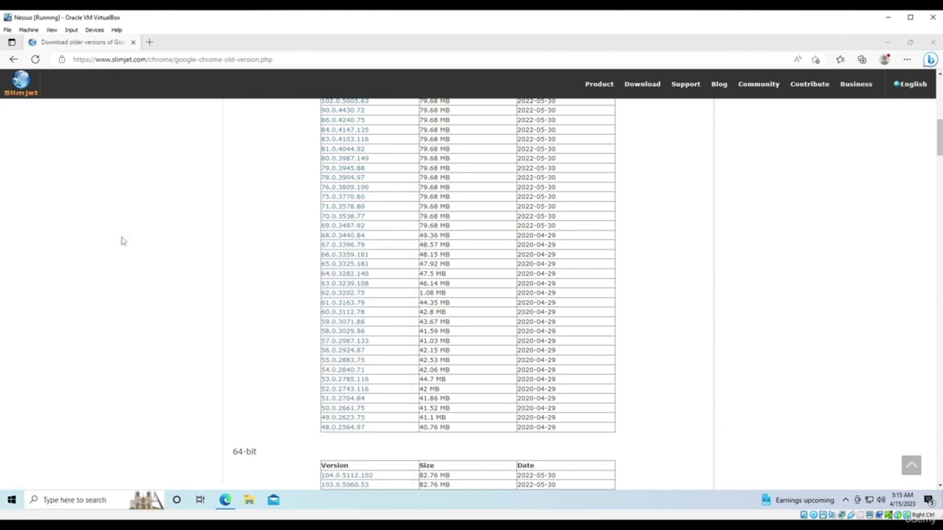
click(393, 190)
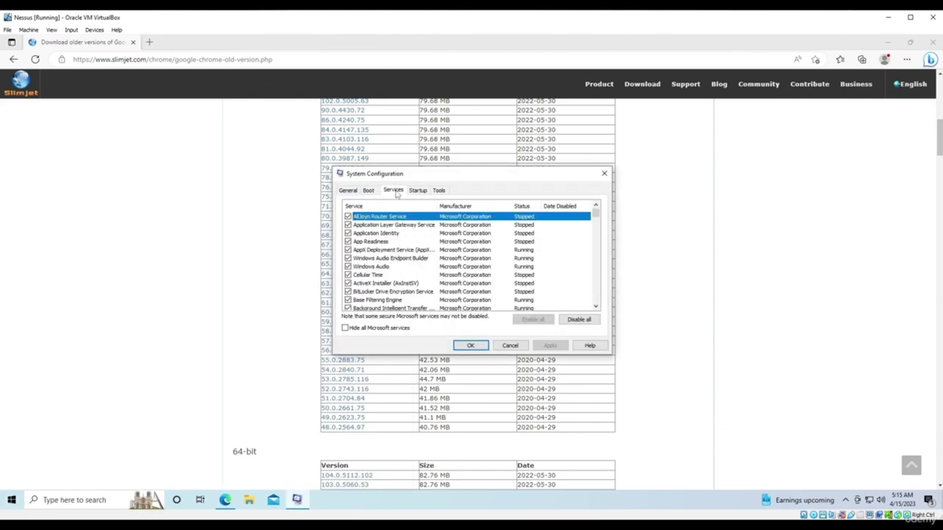
scroll(353, 268, down, 10)
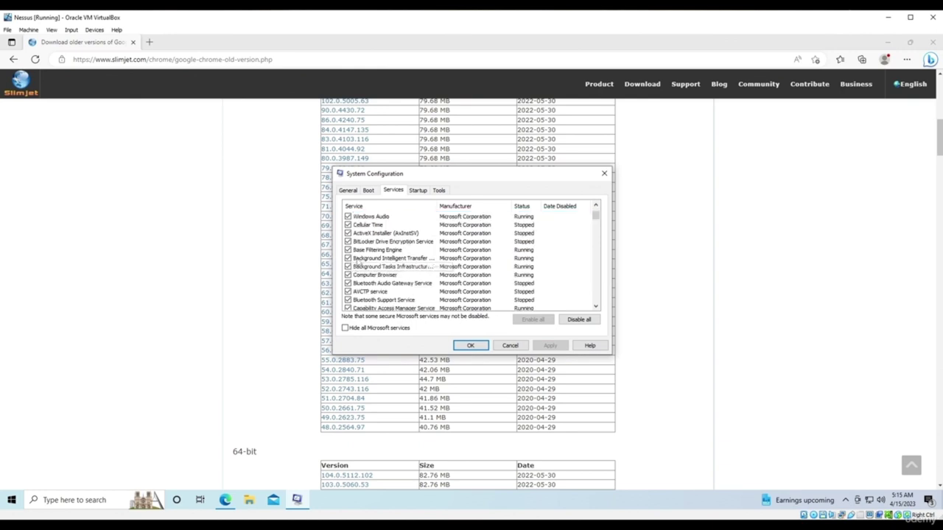
scroll(389, 277, down, 5)
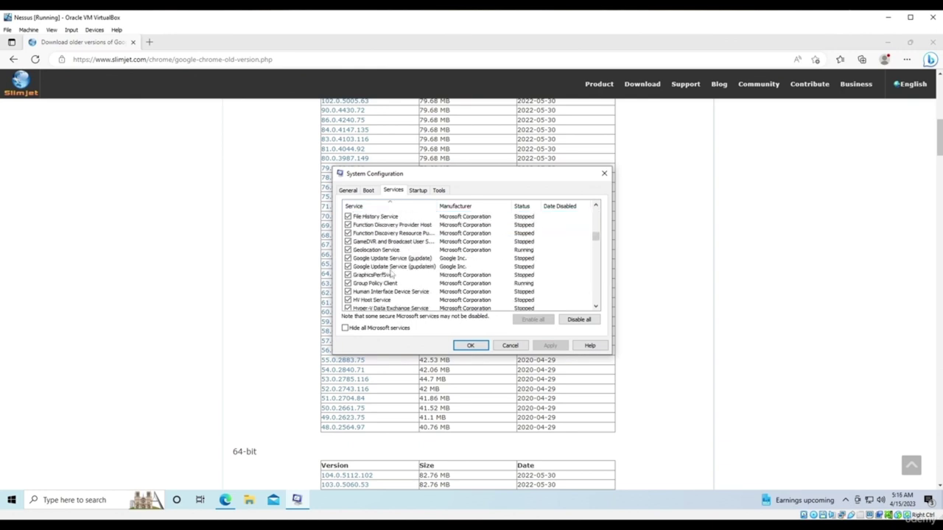
click(348, 259)
click(347, 267)
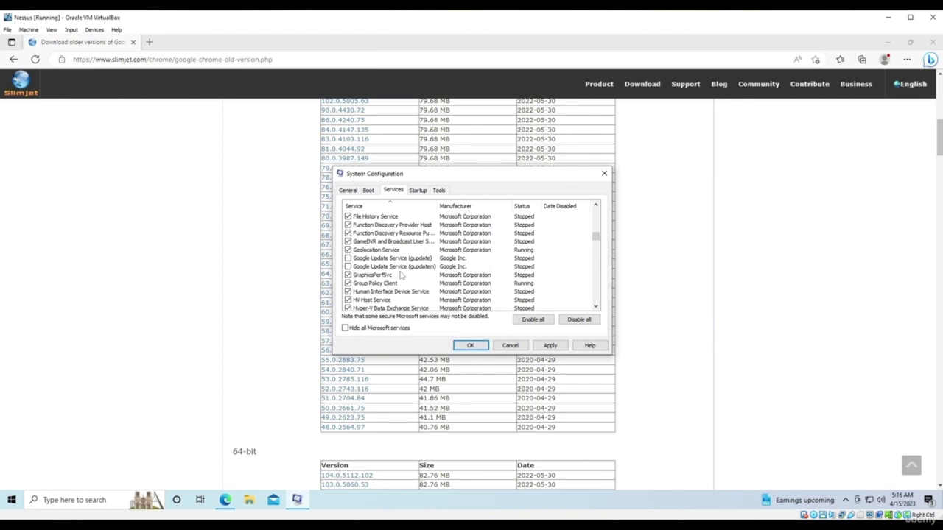
click(550, 346)
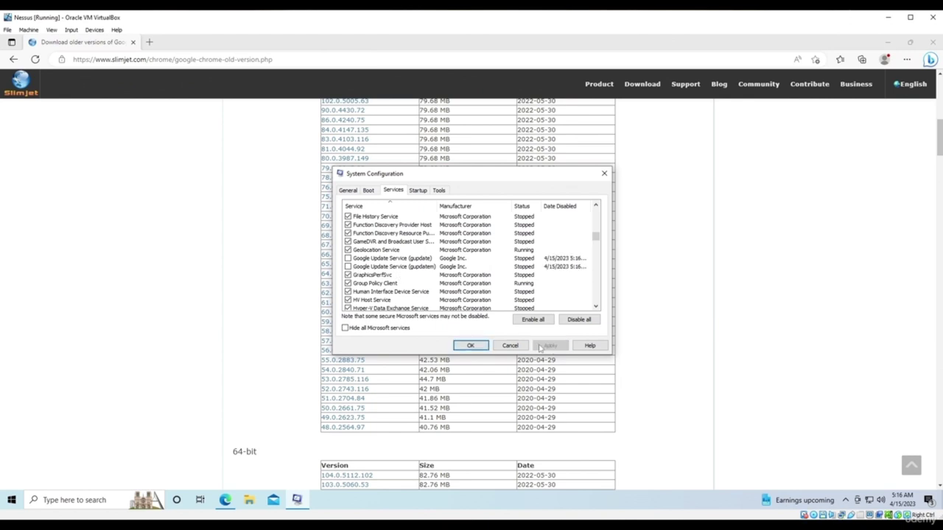
Close System Configuration, restart Windows, and launch Chrome from the desktop icon
click(472, 347)
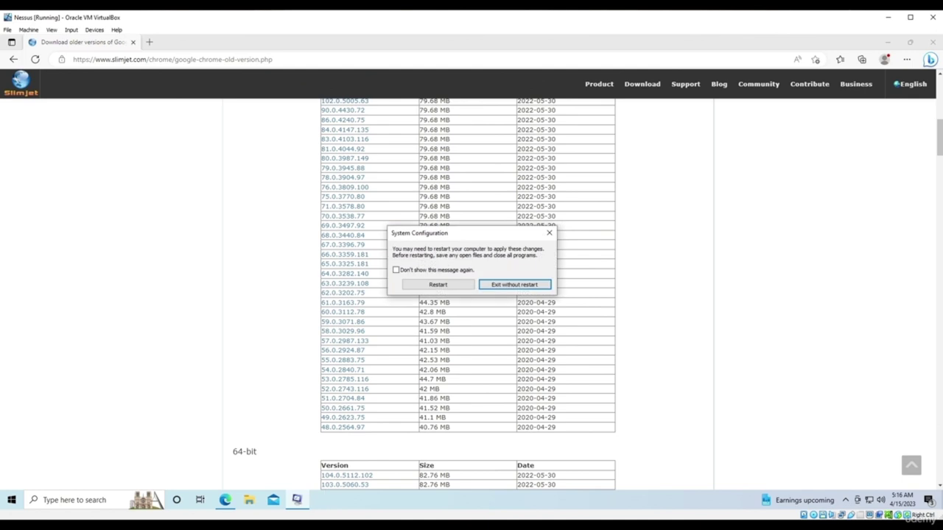
click(437, 285)
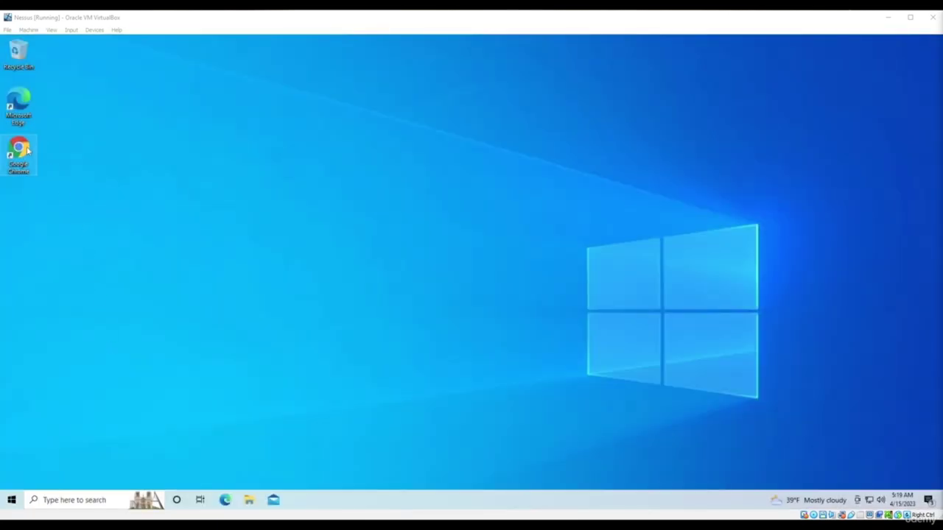
double_click(28, 150)
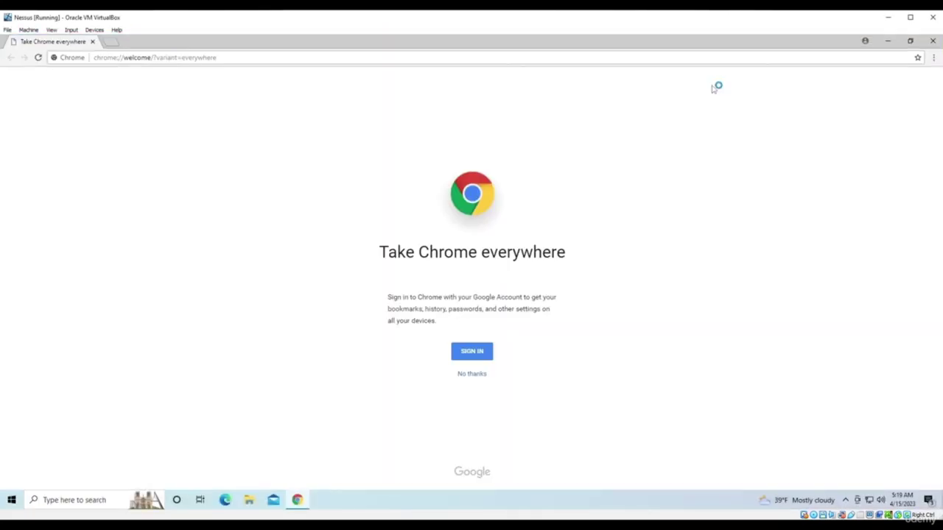
Confirm Chrome version 68.0.3440.84 (32-bit) on the About page, then open a new tab
click(933, 57)
mouse_move(850, 244)
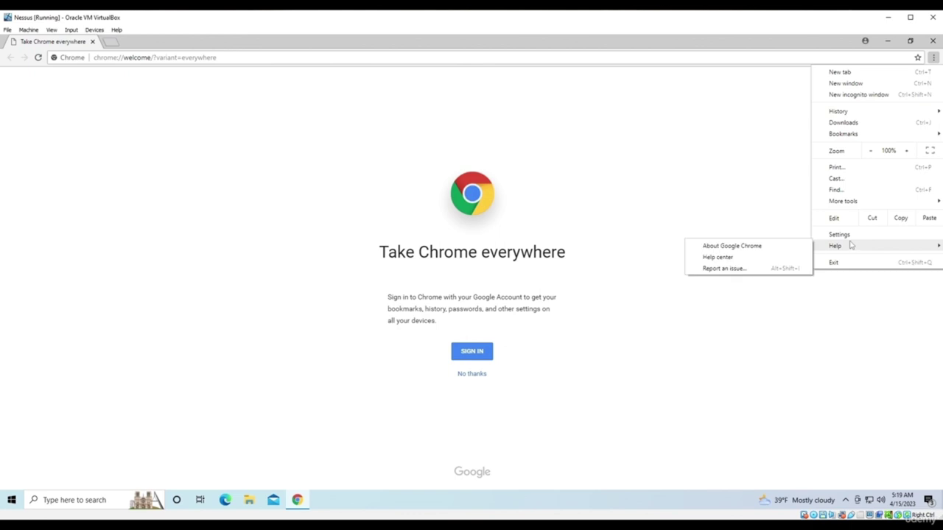
click(751, 245)
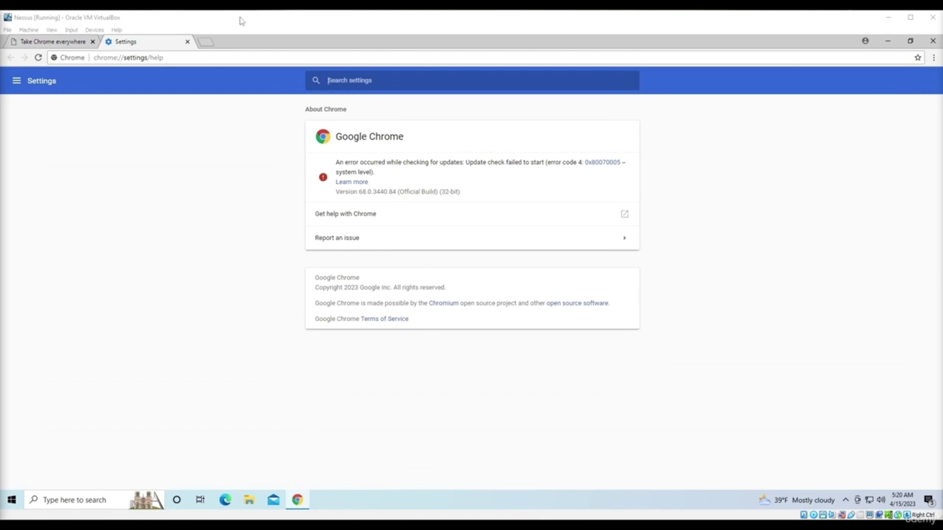
click(207, 42)
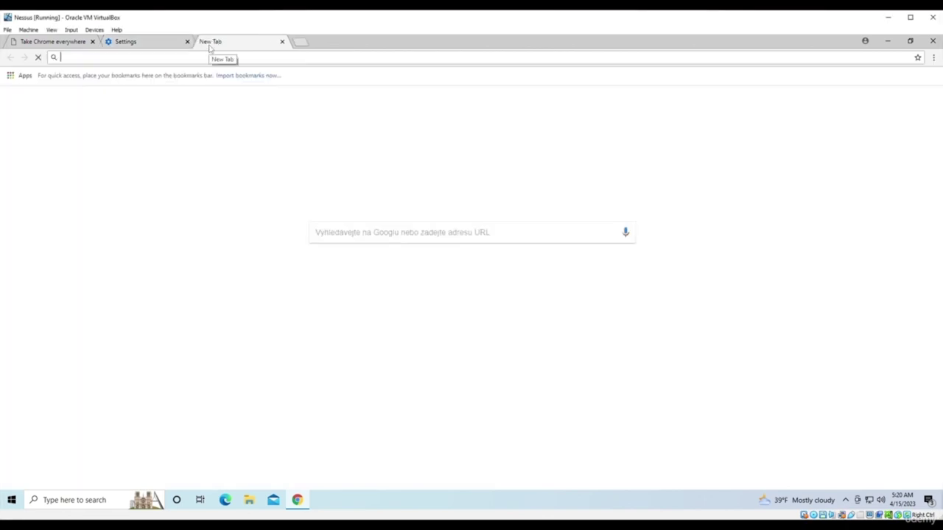
Go to mcversions.net and filter the Minecraft versions to 2021 releases
text(mcversions)
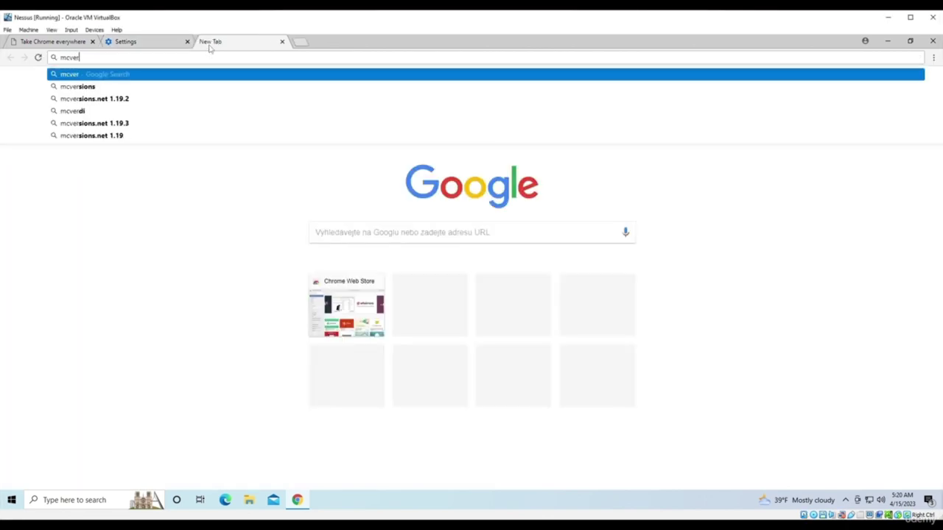
text(.net)
click(102, 73)
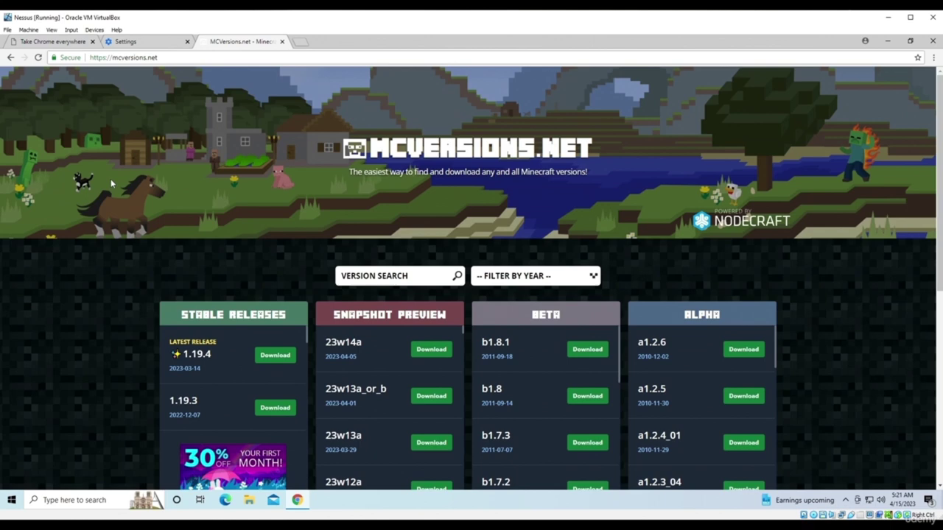
scroll(112, 183, down, 1)
click(506, 185)
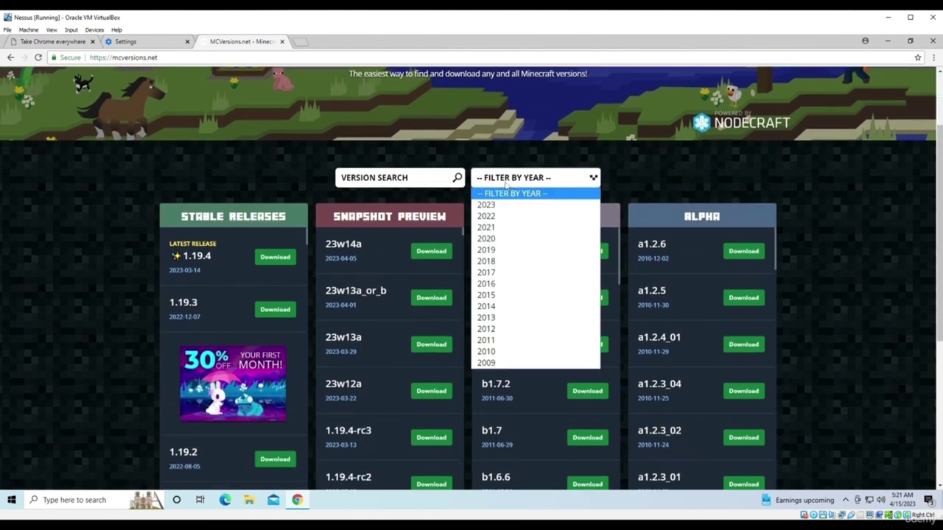
click(494, 228)
click(519, 183)
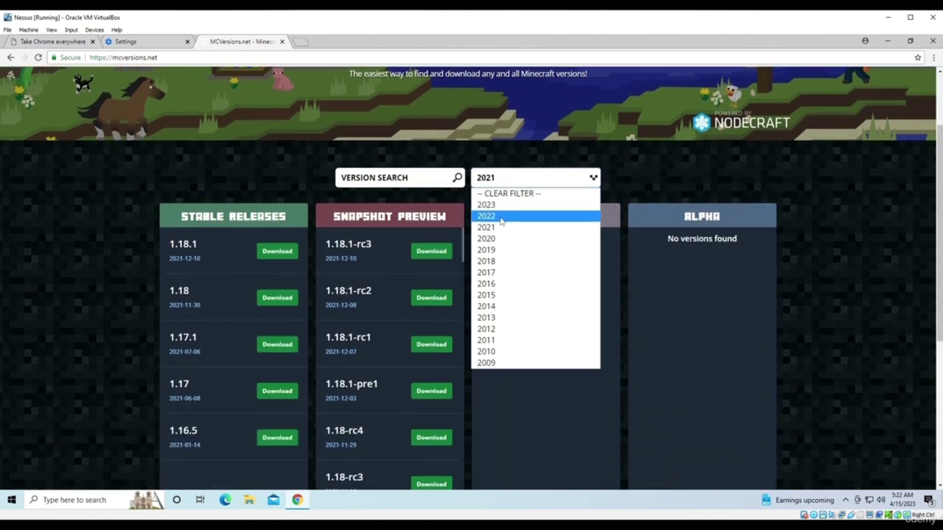
Download and keep the Minecraft 1.18.1 server.jar (44.1 MB)
scroll(500, 220, down, 1)
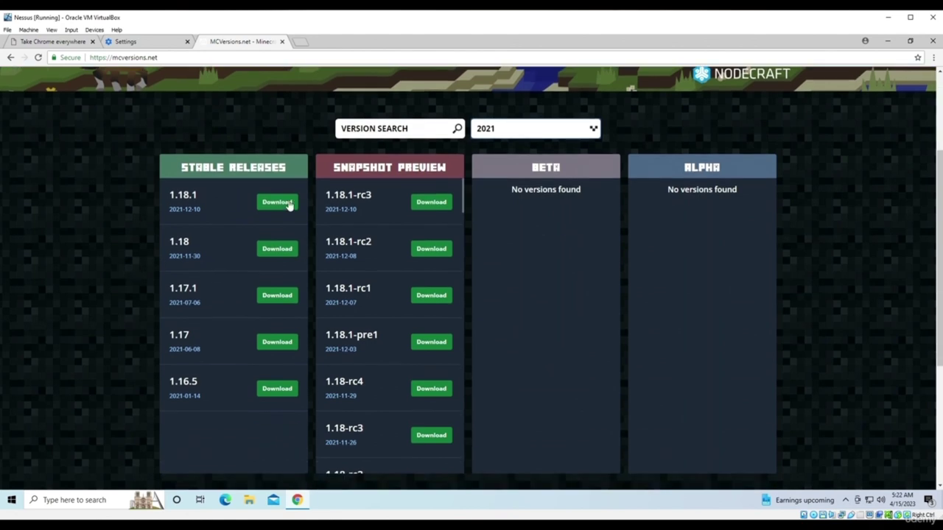
click(286, 203)
scroll(285, 207, down, 1)
click(211, 326)
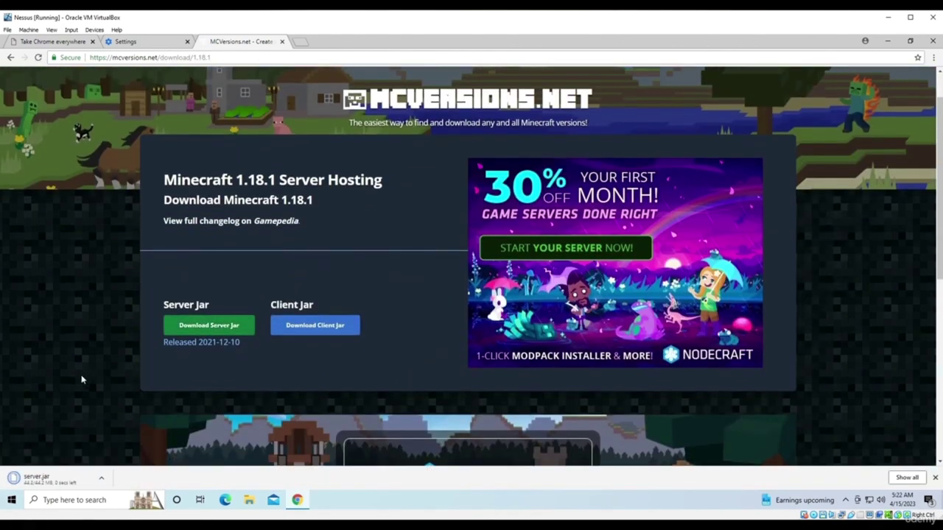
click(149, 480)
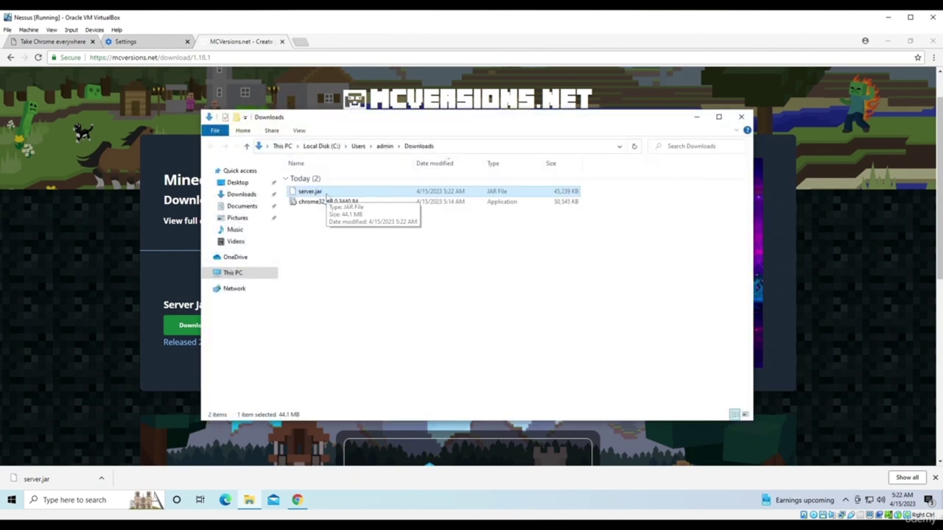
Check server.jar in the Downloads folder, then close Explorer and the MCVersions tab
right_click(330, 194)
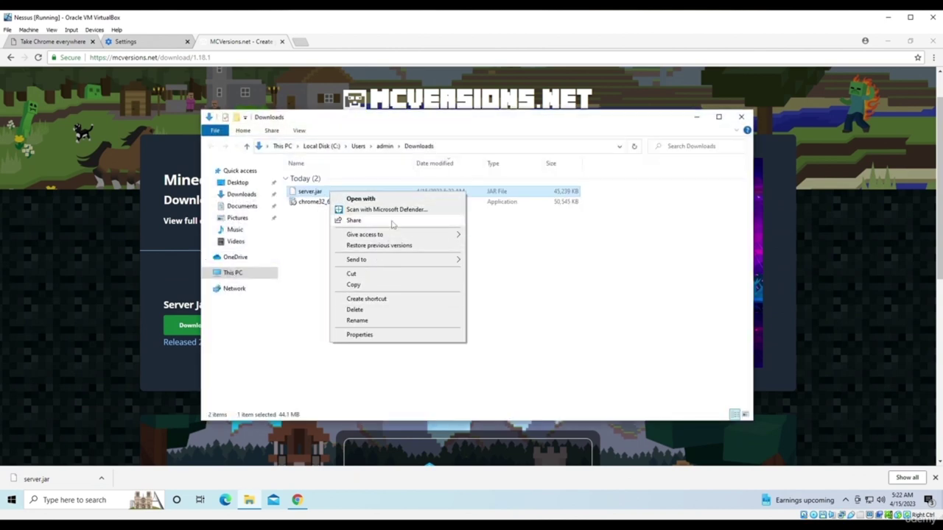
click(308, 259)
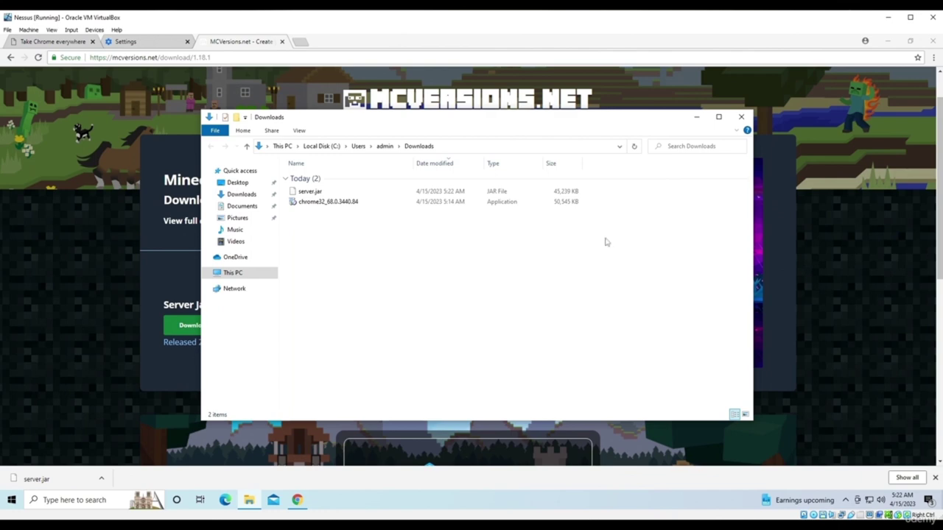
click(742, 118)
click(282, 41)
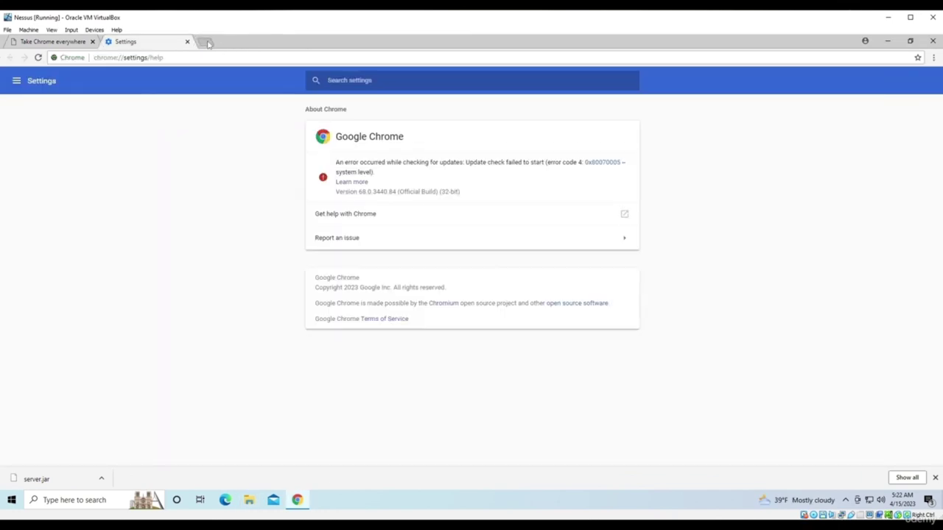
Search 'previous version of 7zip' and open Uptodown's older 7-Zip versions list
click(205, 43)
text(previous version of 7zip)
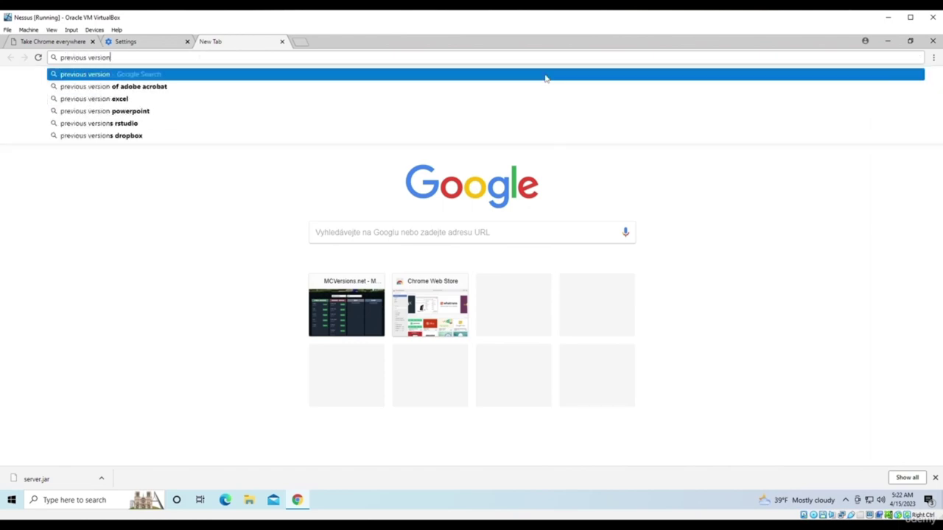
key(Return)
click(206, 184)
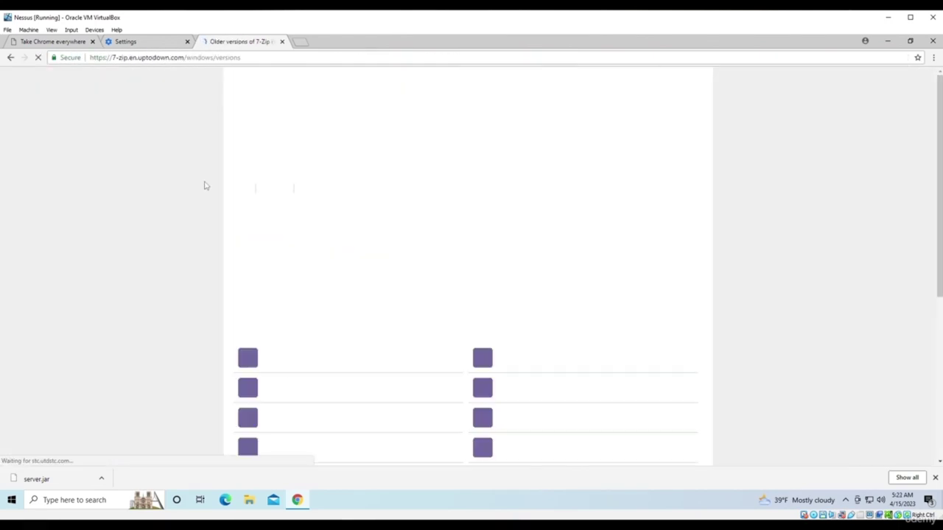
scroll(305, 224, down, 3)
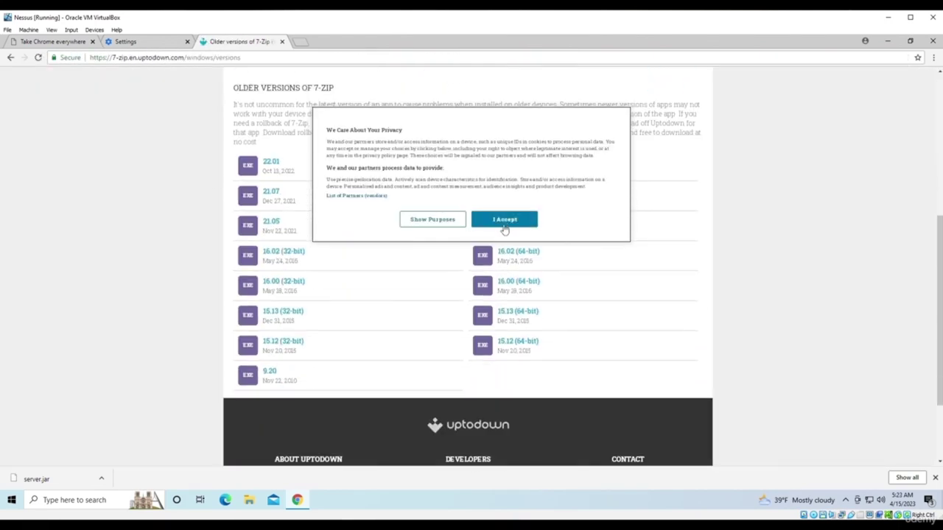
click(507, 221)
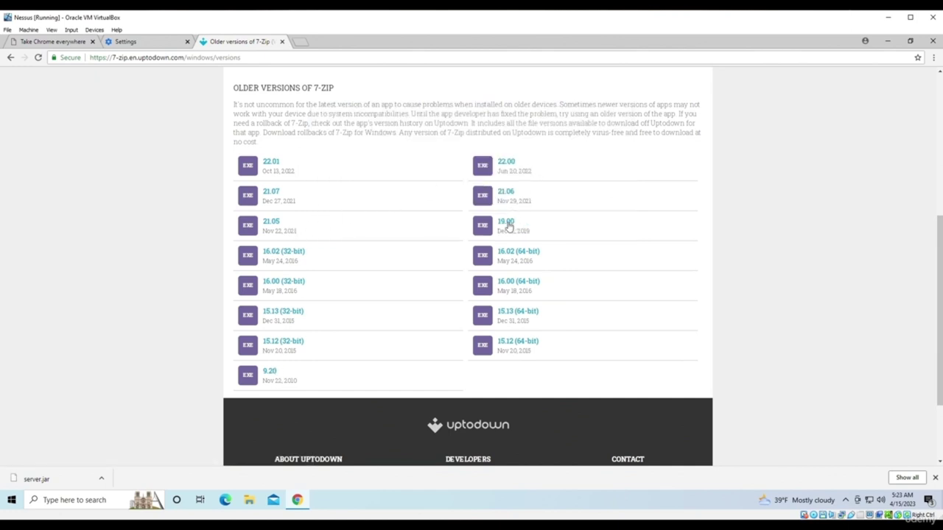
Download the 7-Zip 19.00 installer and show server.jar in its folder
click(507, 225)
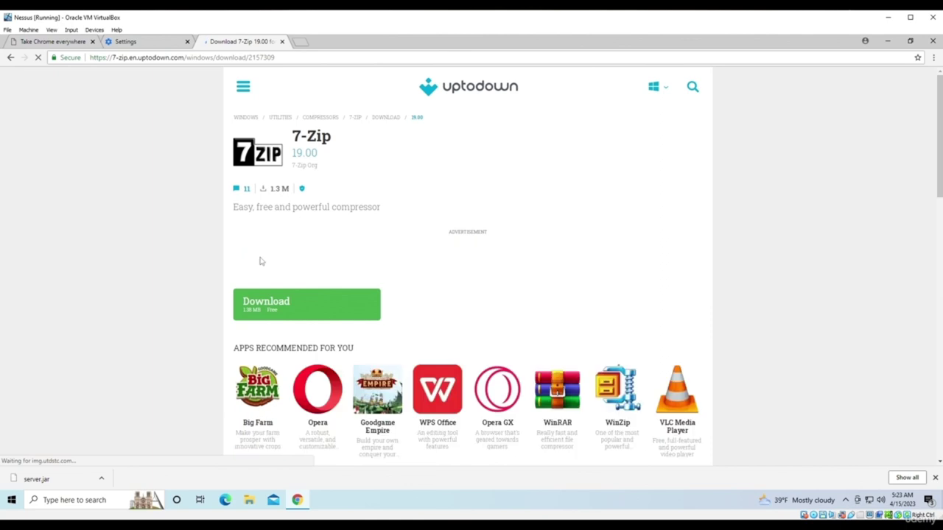
click(303, 404)
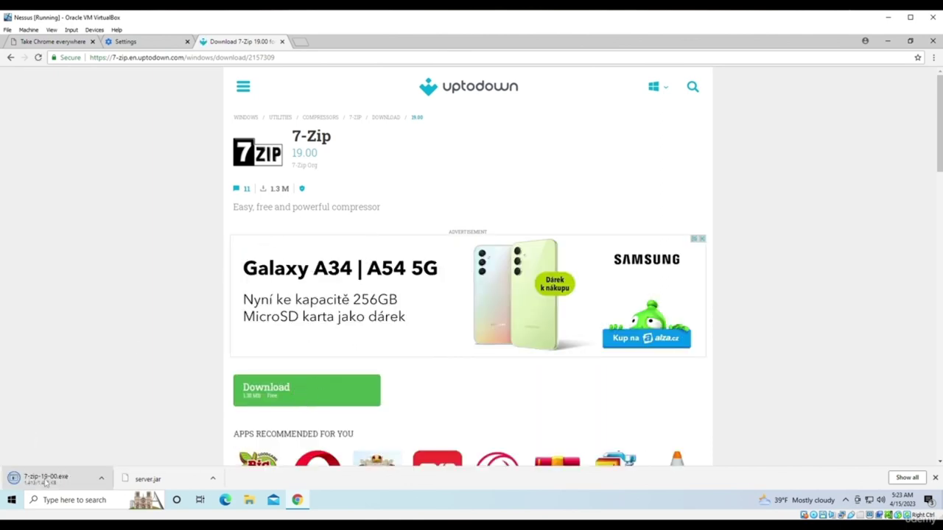
click(212, 479)
click(236, 444)
Extract server.jar into Downloads with 7-Zip Extract Here
right_click(299, 204)
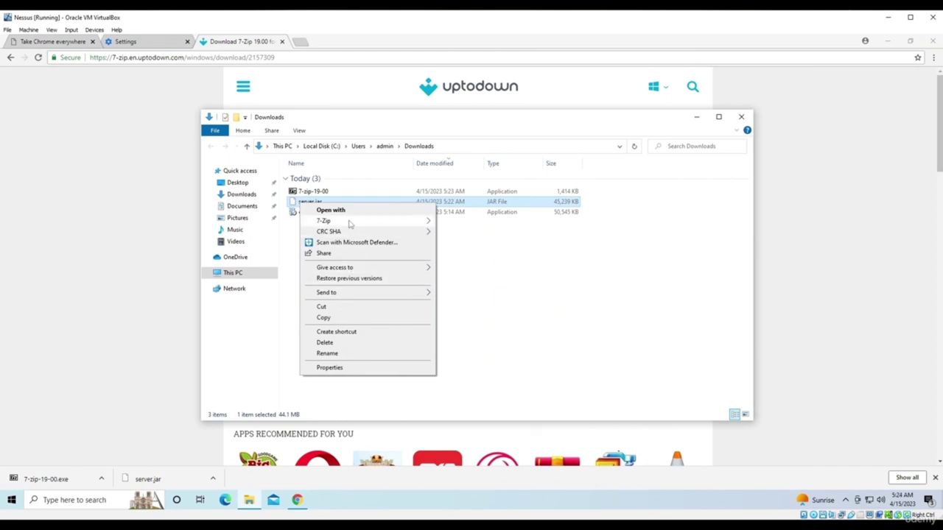
mouse_move(362, 222)
click(484, 255)
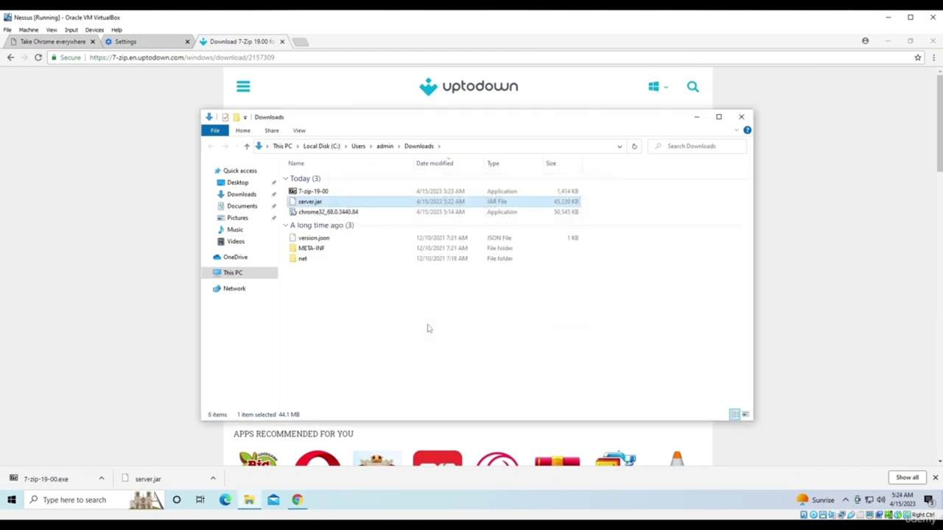
Extract server-1.18.1.jar inside META-INF\versions\1.18.1 with 7-Zip
double_click(313, 260)
double_click(310, 177)
key(alt+Up)
key(alt+Up)
double_click(356, 248)
double_click(316, 178)
double_click(324, 178)
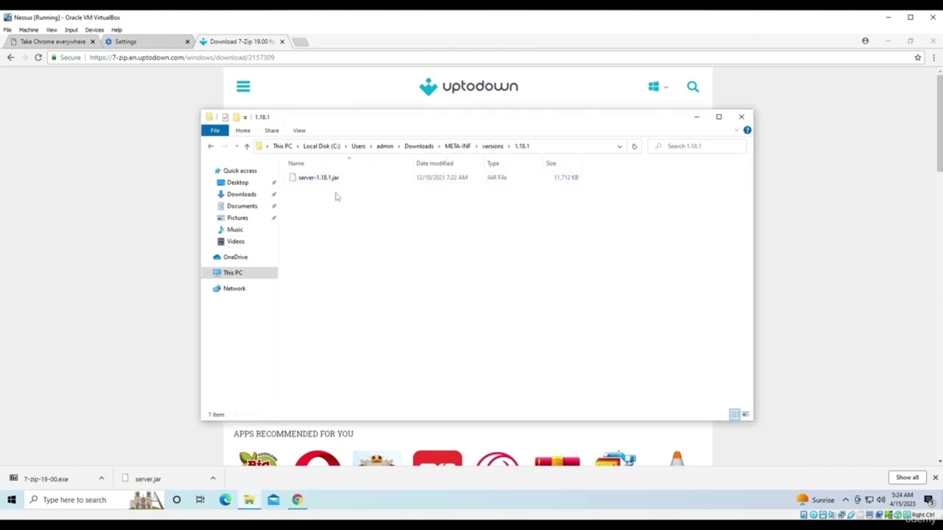
click(337, 180)
right_click(339, 179)
mouse_move(367, 198)
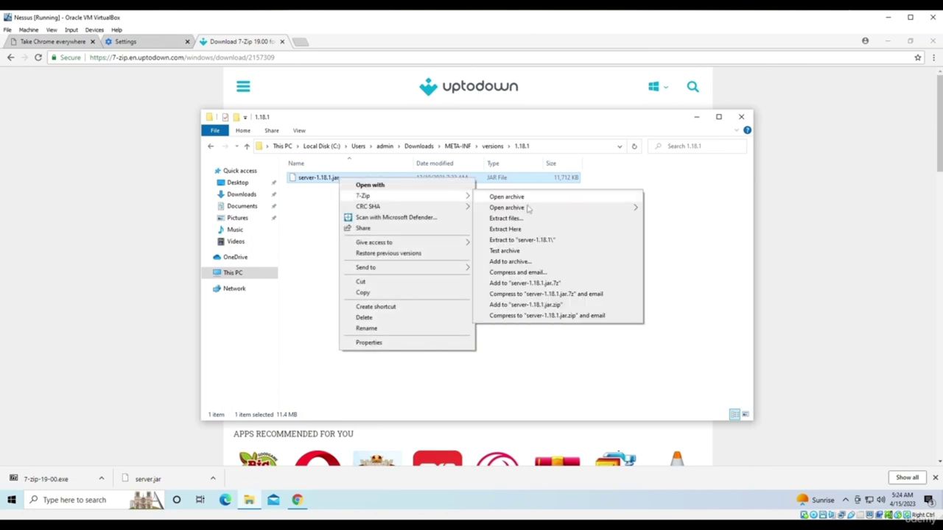
click(531, 230)
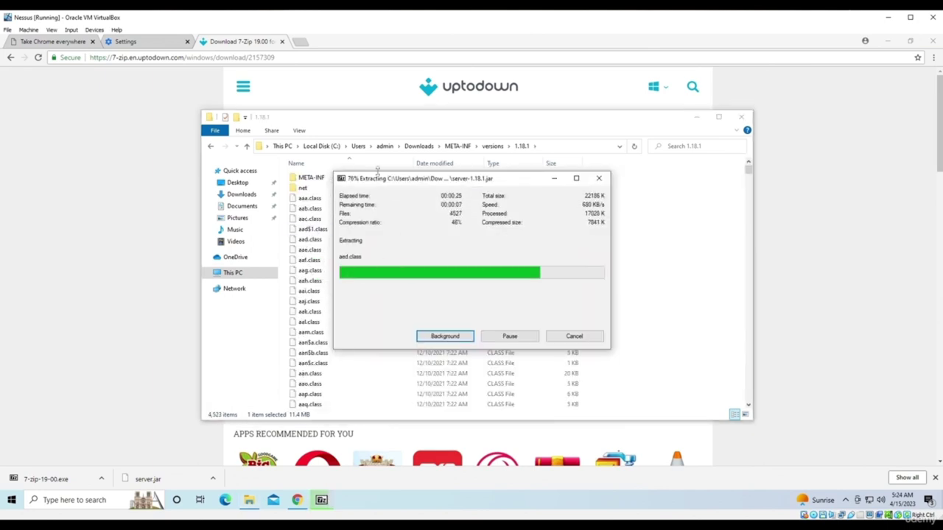
Browse the extracted libraries and commons-io folders, then close the Downloads window
key(alt+Up)
click(247, 148)
double_click(324, 179)
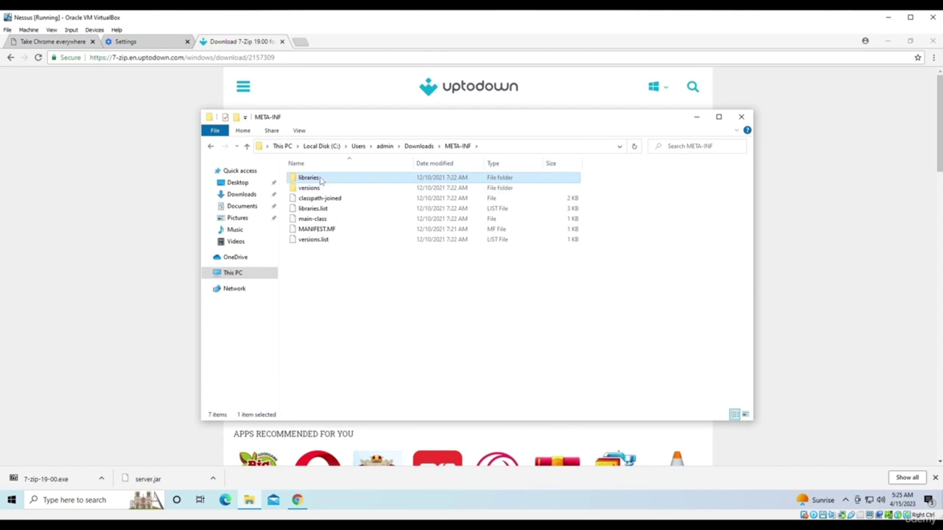
double_click(328, 190)
key(alt+Up)
key(alt+Up)
click(420, 147)
click(742, 117)
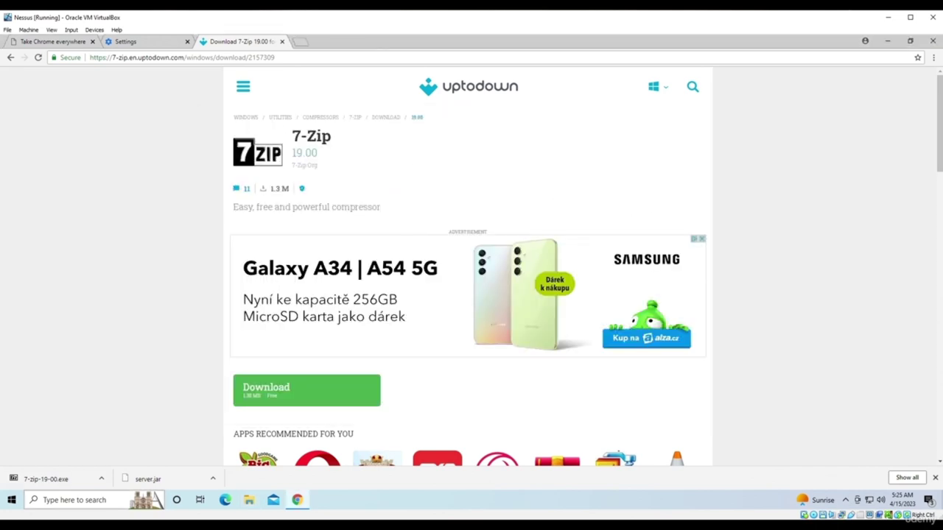
Close Chrome and switch the VM's Adapter 1 from bridged to Host-only Adapter (VirtualBox Host-Only Ethernet Adapter)
click(934, 41)
click(93, 31)
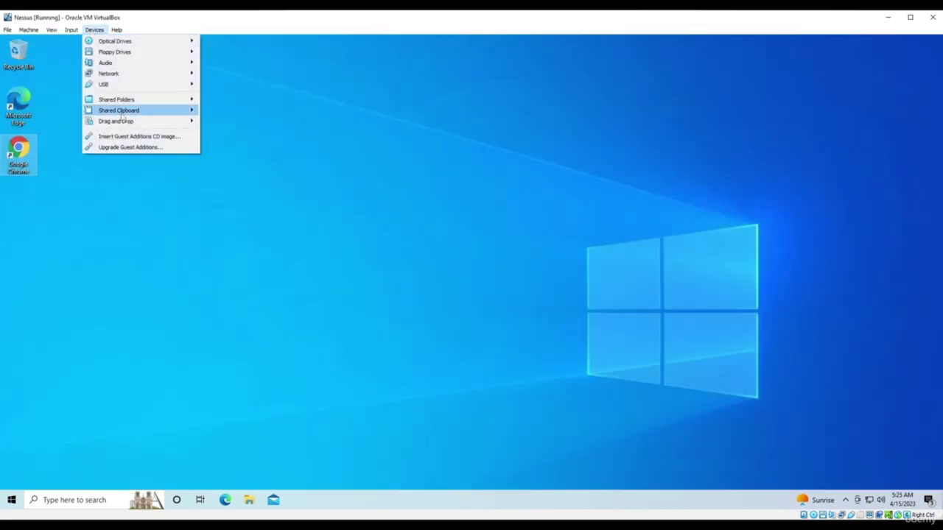
mouse_move(135, 103)
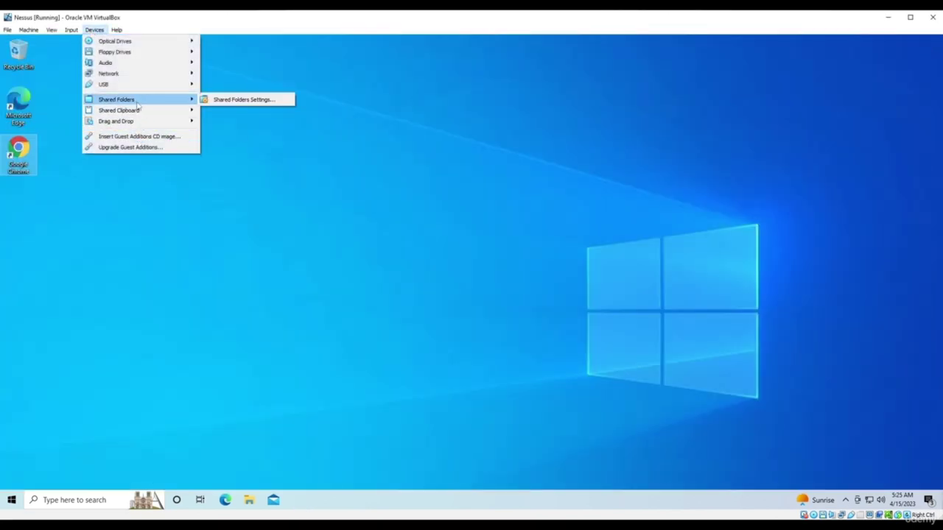
mouse_move(136, 74)
click(235, 74)
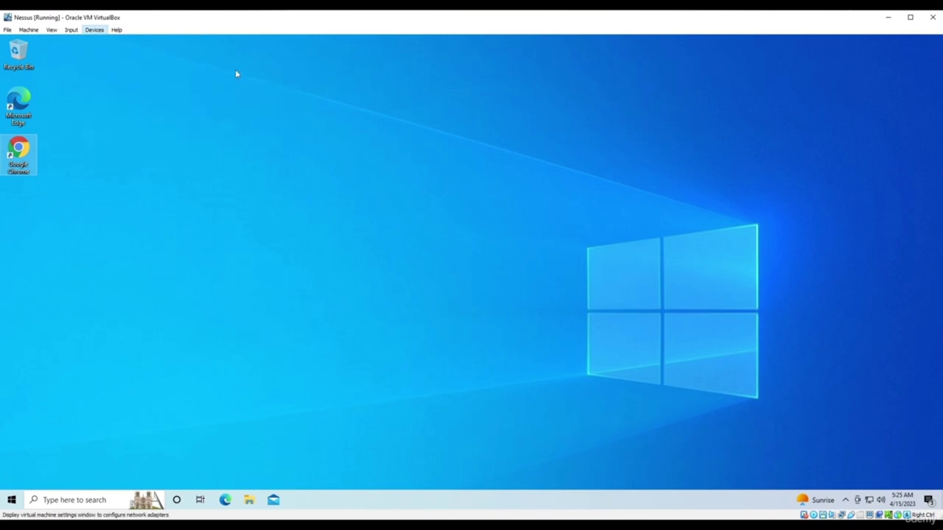
click(492, 216)
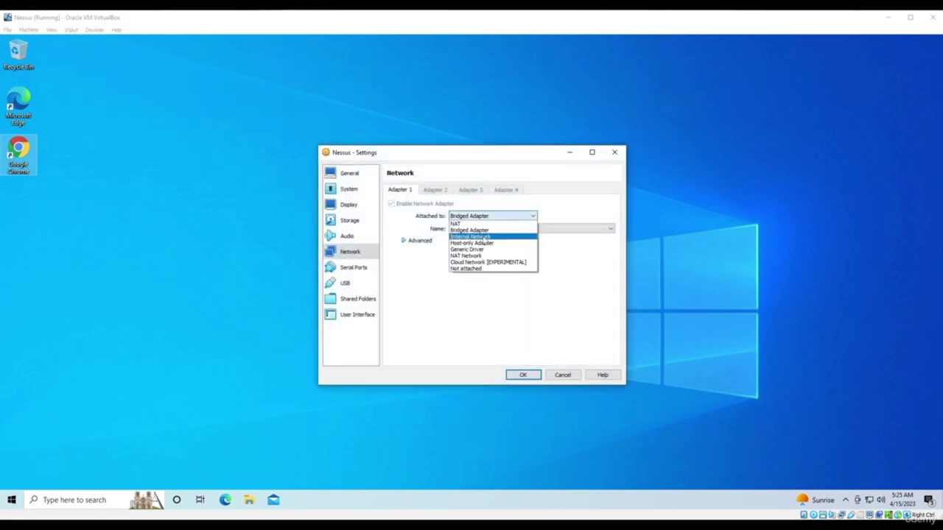
click(471, 242)
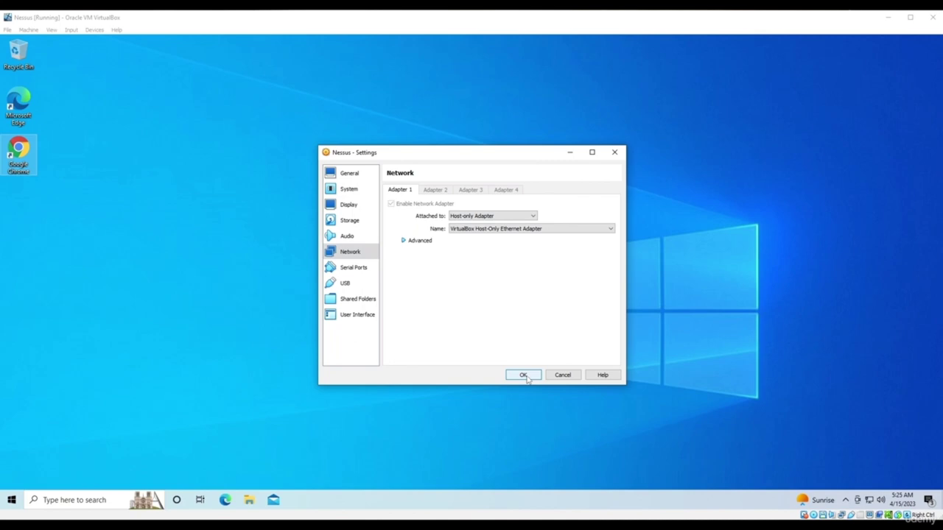
click(524, 375)
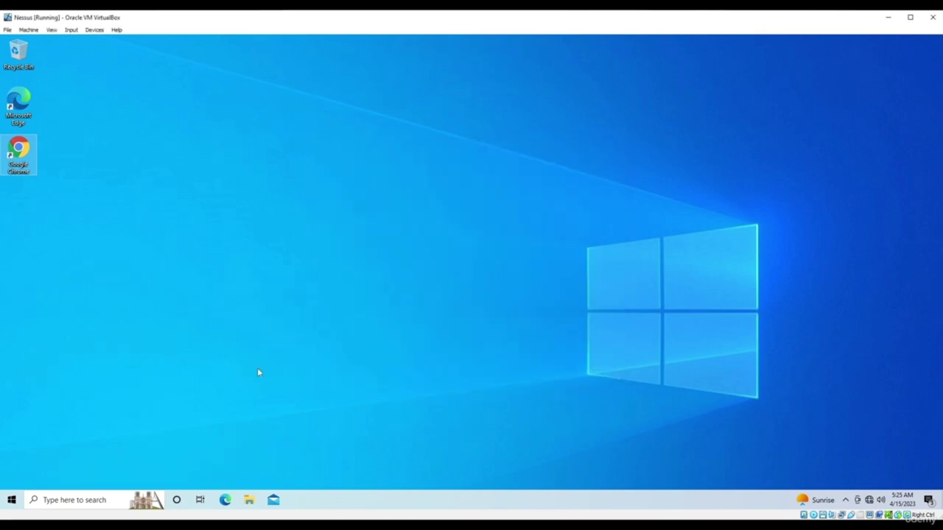
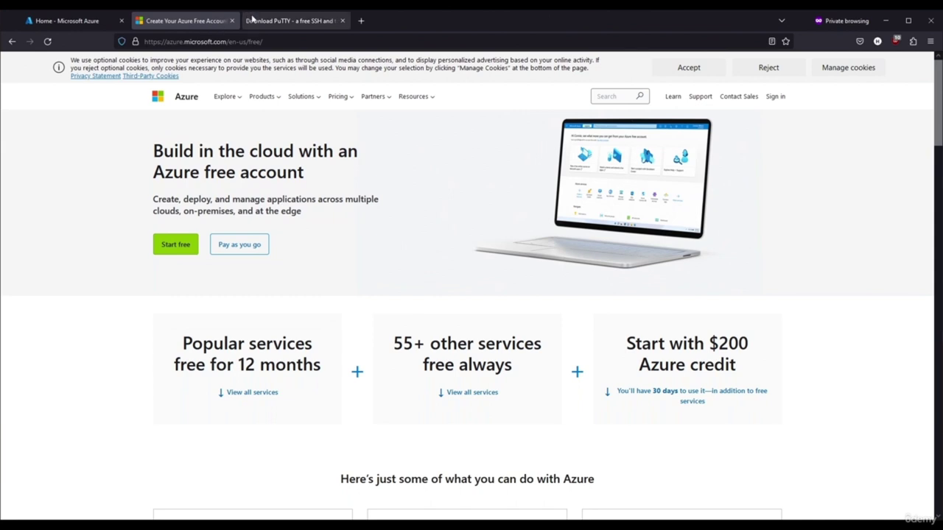
Glance at the PuTTY download page, then return to the Azure portal home tab
click(276, 22)
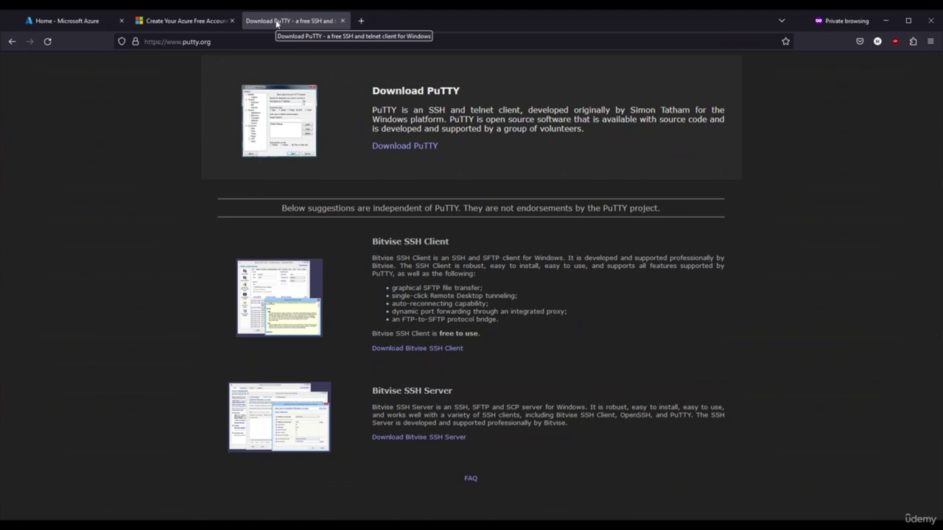
click(54, 22)
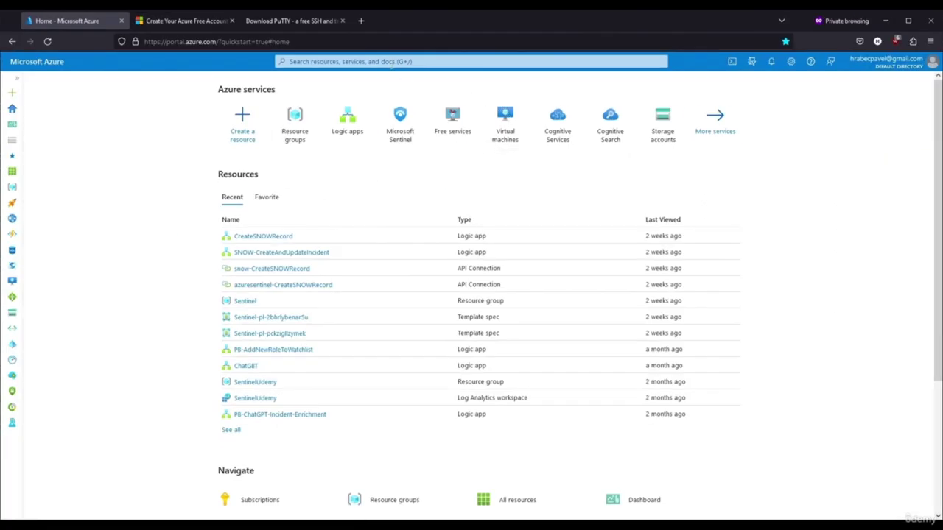
Start a new Azure virtual machine from the Virtual machines service, keeping the West Europe region
click(391, 62)
text(v)
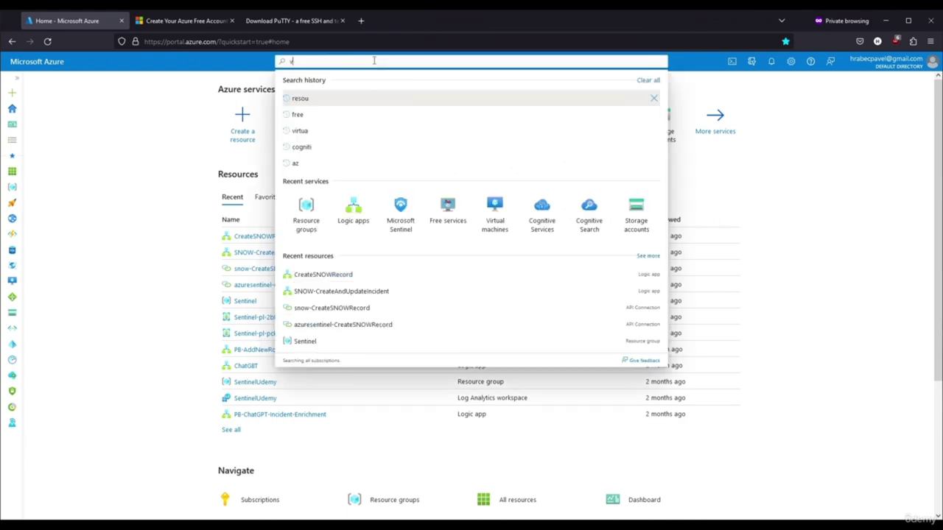
text(irtual machines)
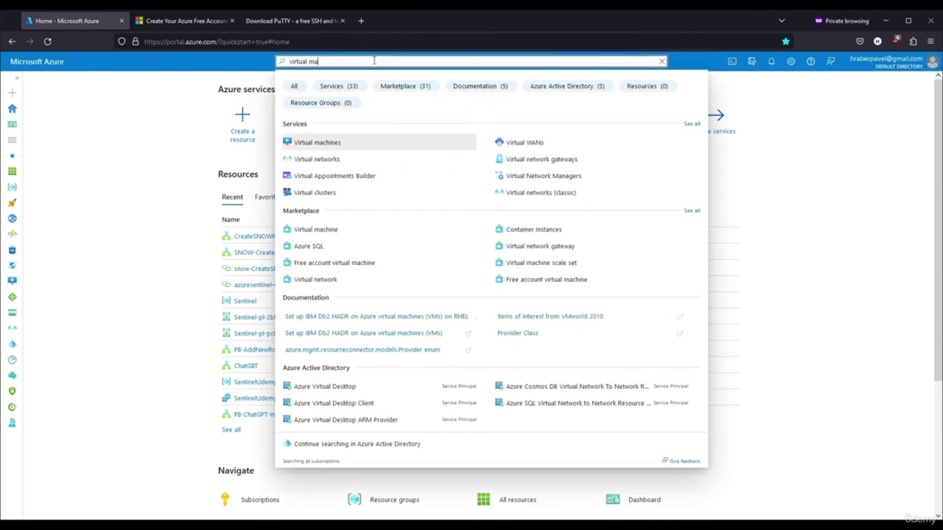
click(336, 146)
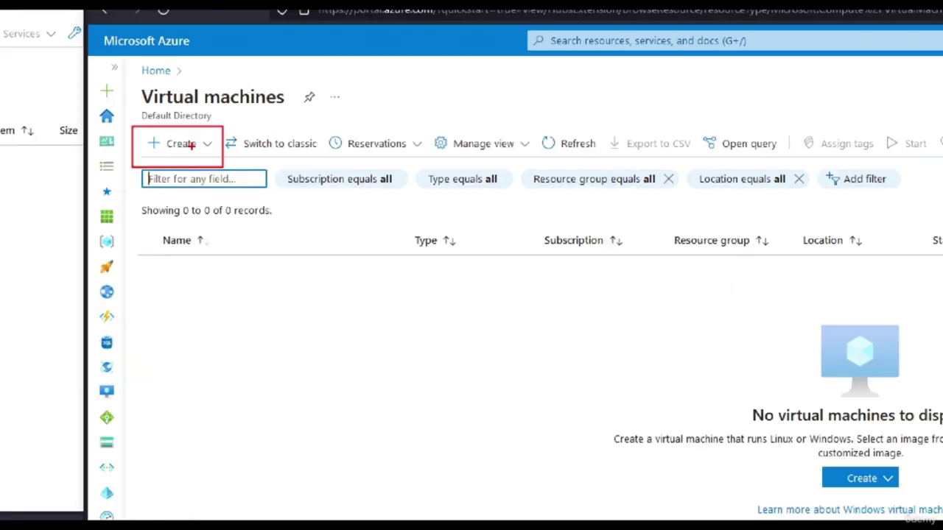
click(52, 127)
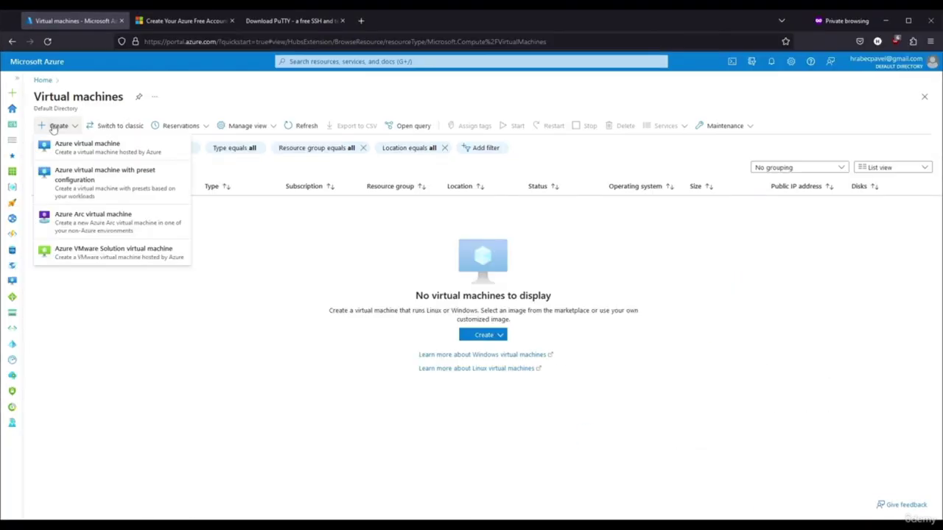
click(137, 152)
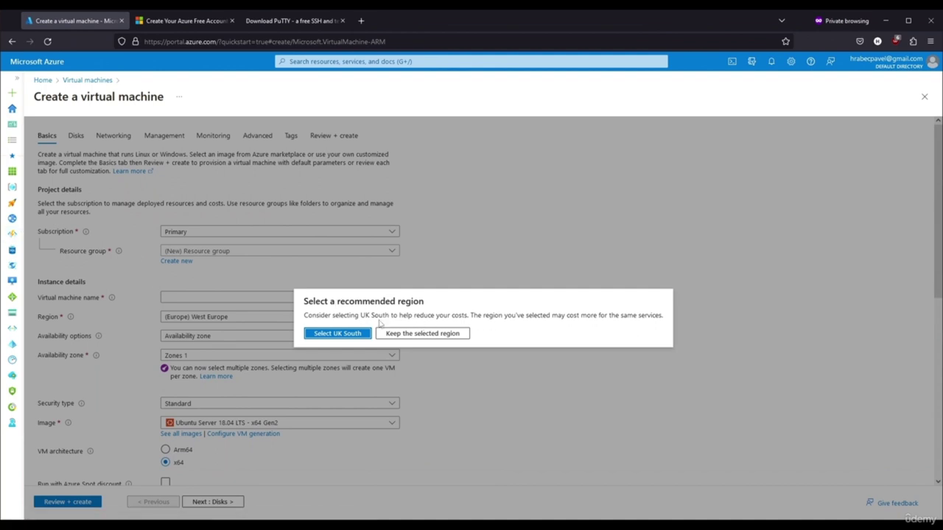
click(436, 337)
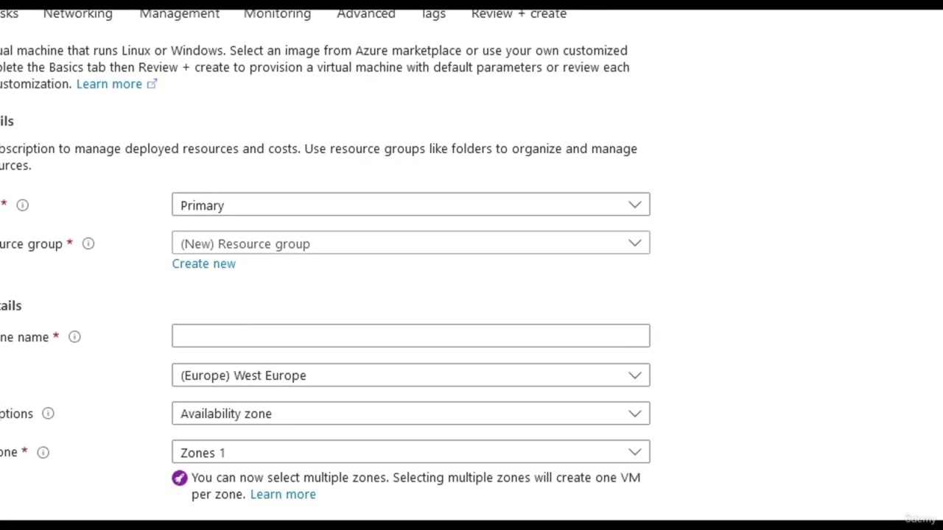
Create a new resource group named HoneyPot for the VM
mouse_move(156, 245)
mouse_down()
mouse_move(237, 281)
mouse_move(260, 279)
mouse_up()
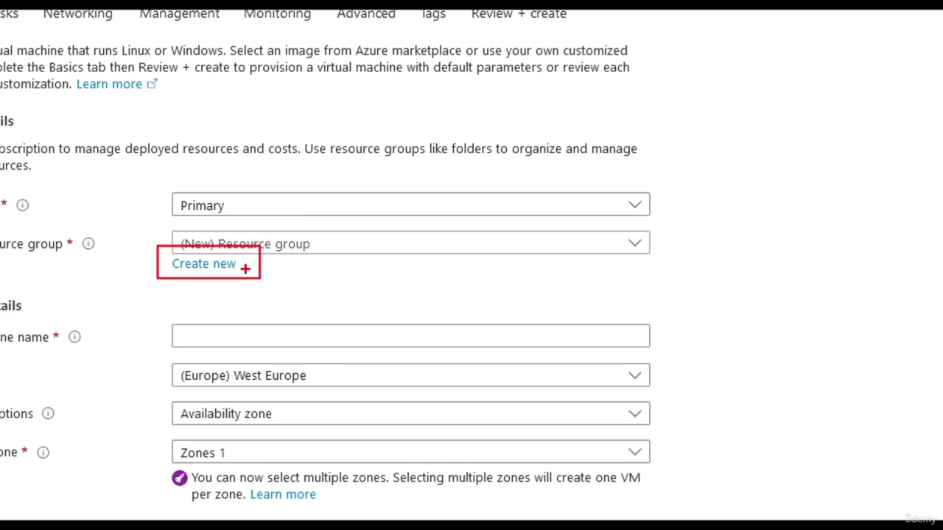
click(221, 264)
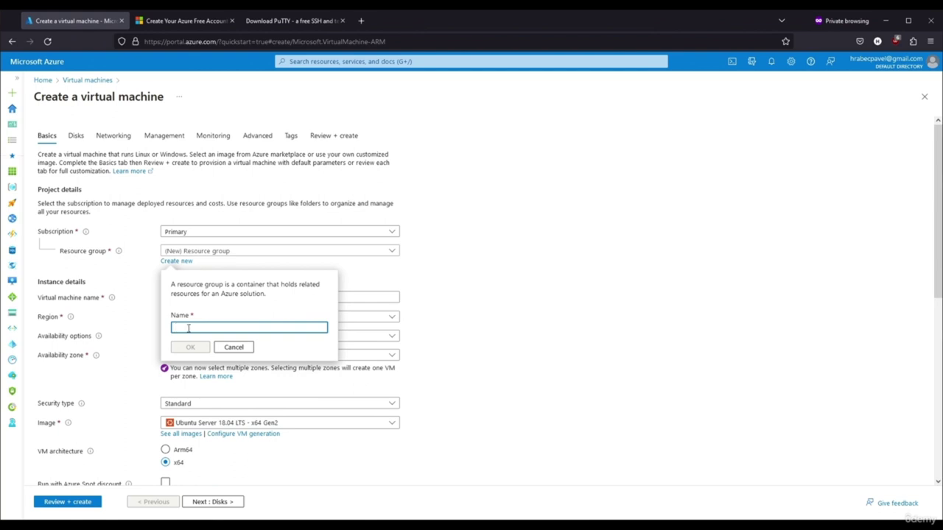
text(HoneyPO)
key(BackSpace)
text(ot)
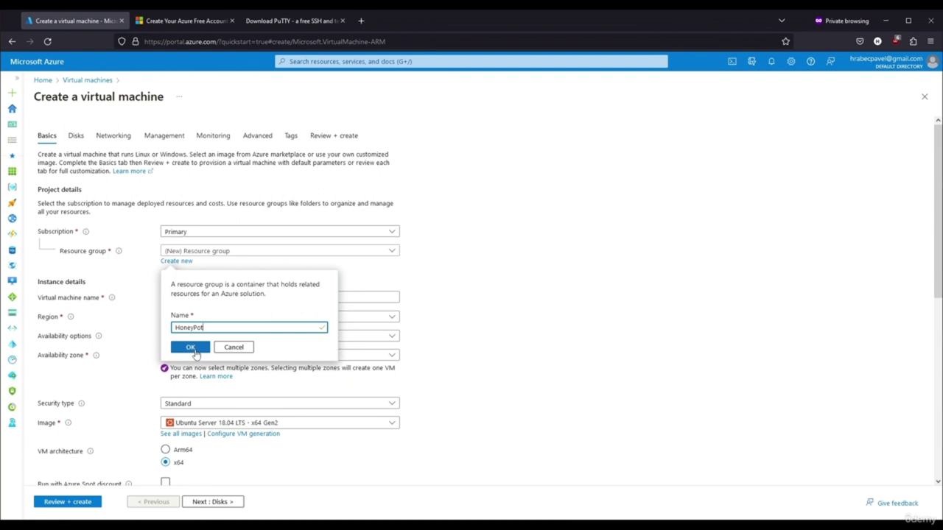
click(190, 348)
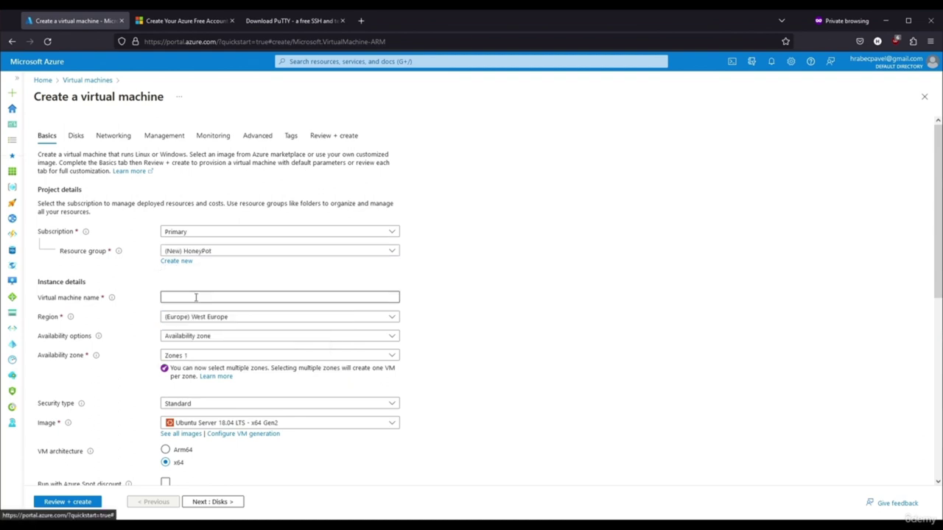
Enter HoneyPot as the virtual machine name
click(196, 297)
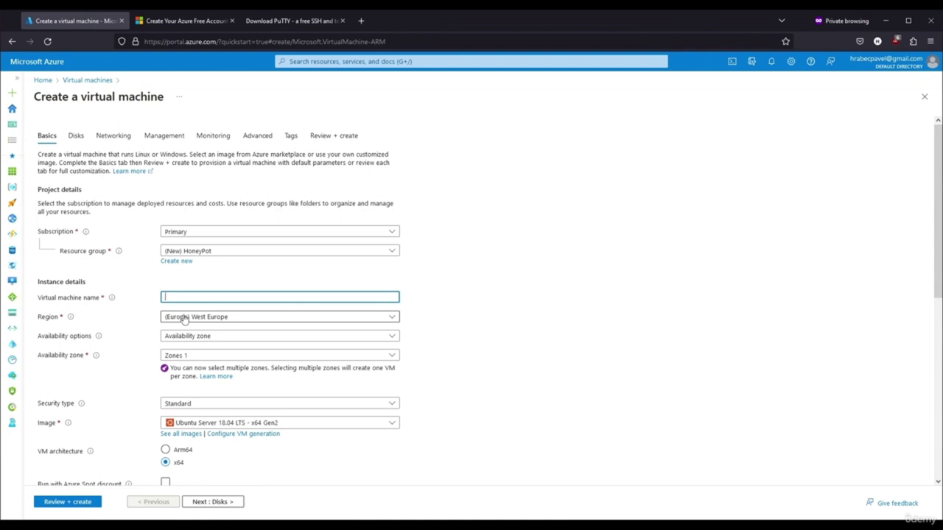
text(HoneyPot)
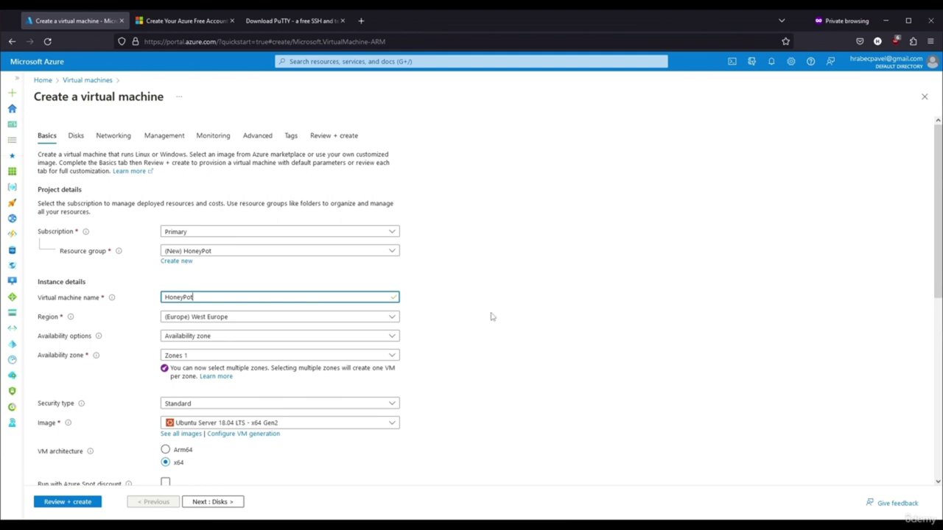
click(391, 317)
Set the region to (US) East US and the image to Debian 11 "Bullseye" x64 Gen2
click(243, 126)
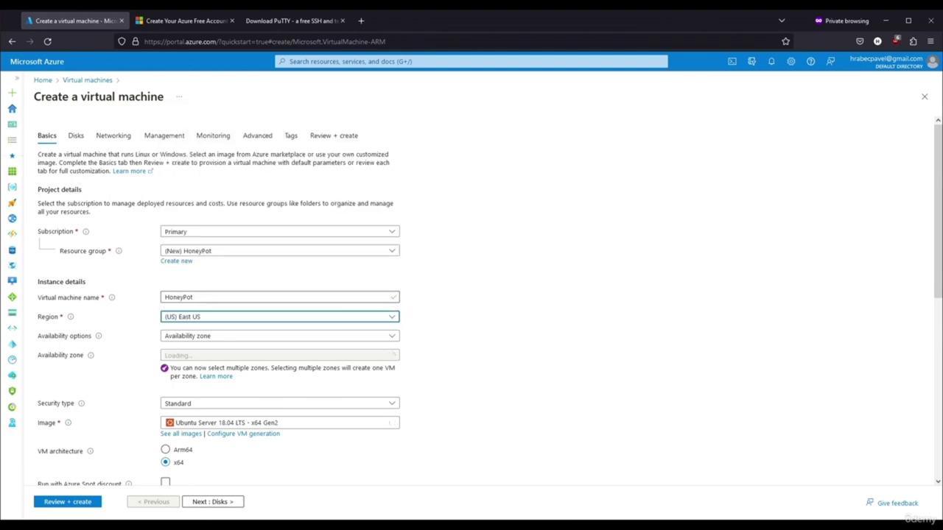
scroll(419, 260, down, 3)
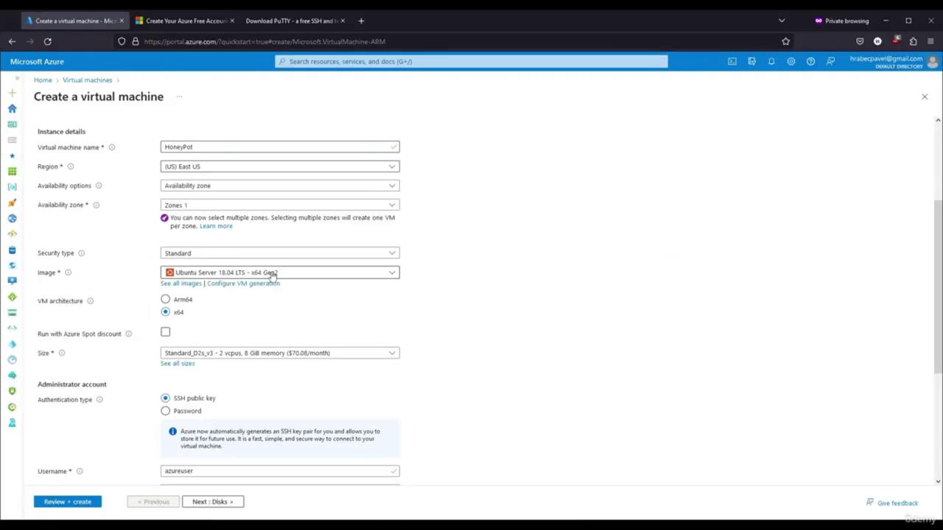
click(272, 274)
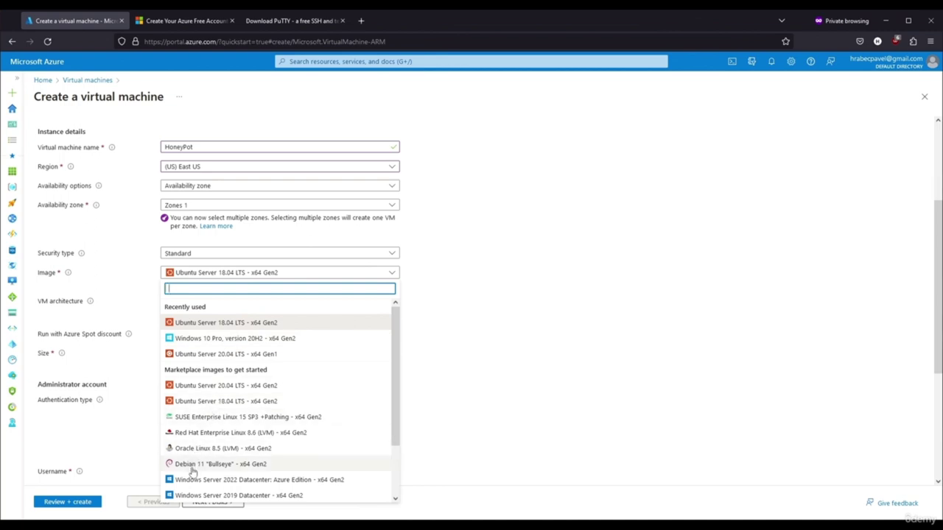
click(259, 465)
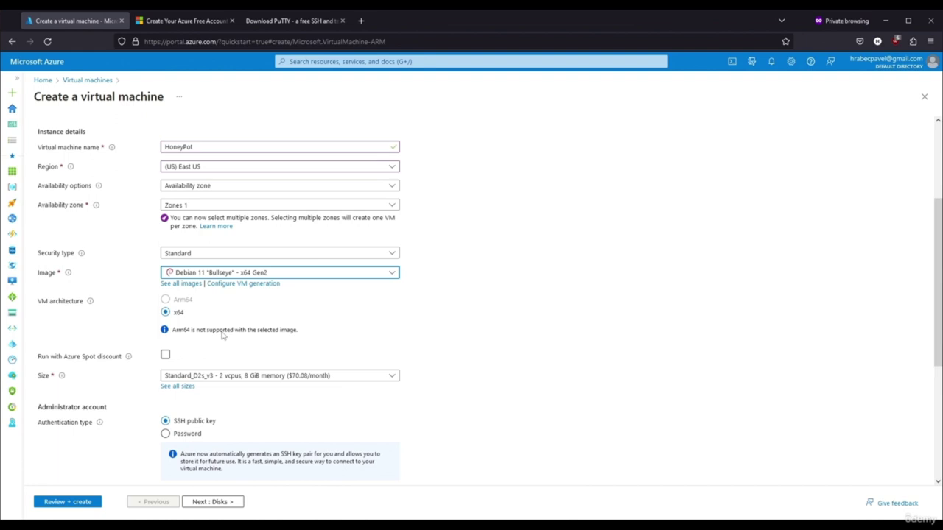
scroll(214, 304, down, 1)
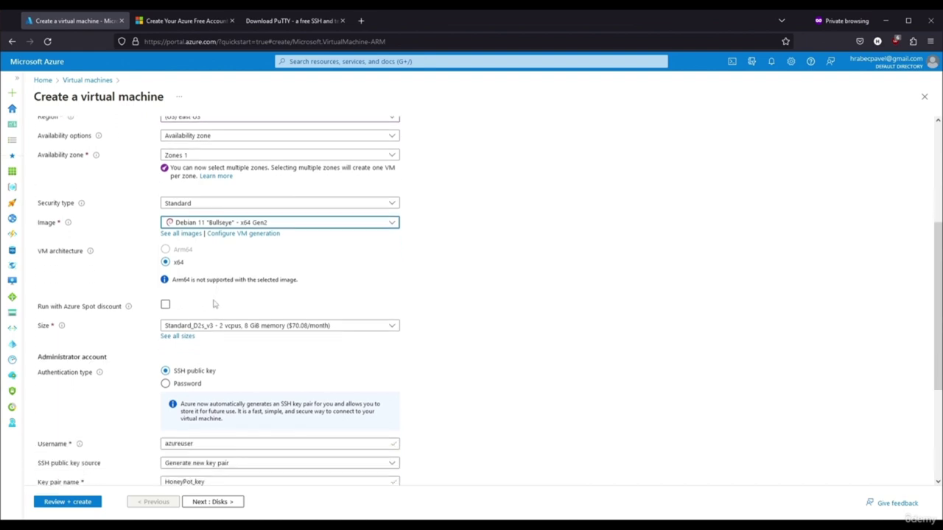
scroll(213, 304, down, 1)
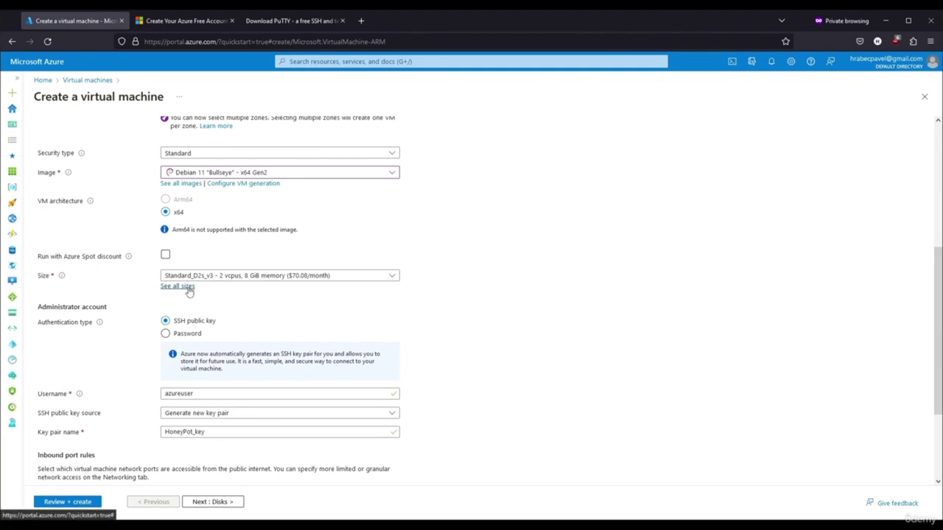
click(177, 287)
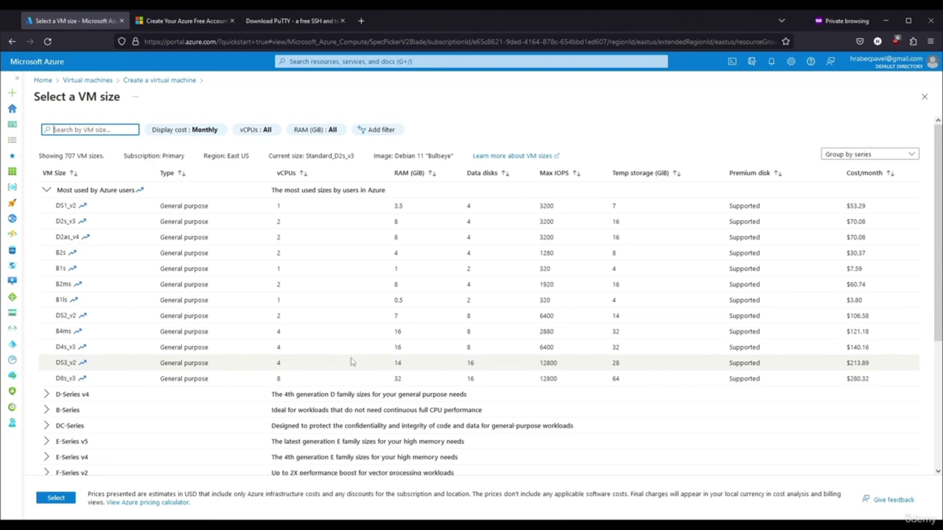
Select Standard_D4s_v3 (4 vCPUs, 16 GiB memory) as the VM size
click(435, 350)
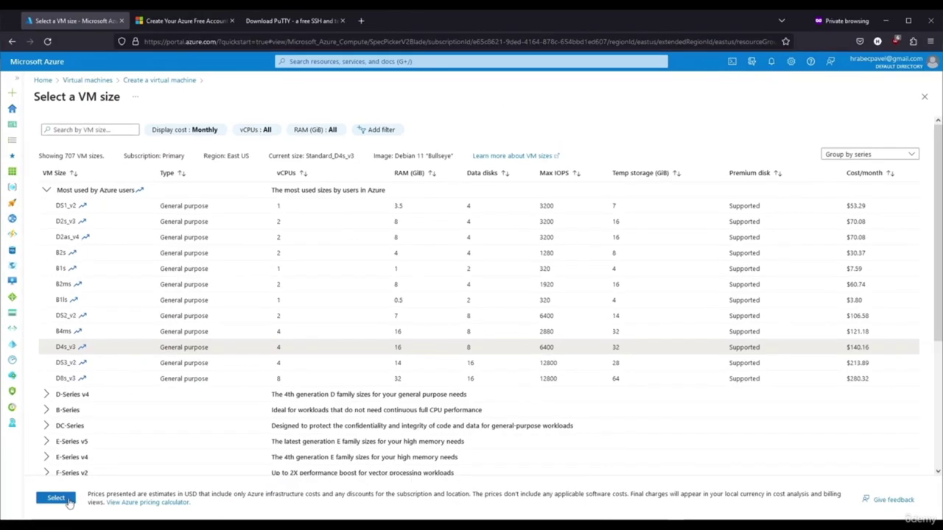
click(103, 465)
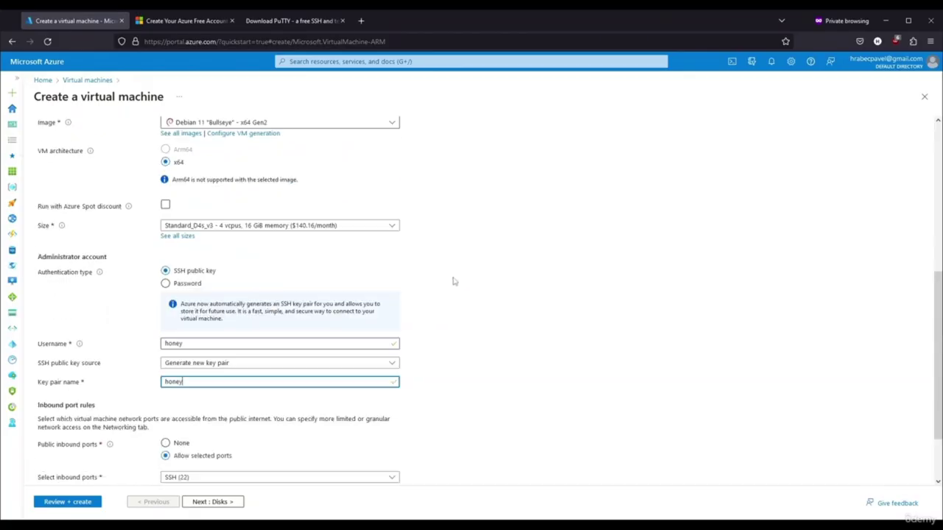
Scroll past the remaining Basics settings and advance to the Disks tab
scroll(457, 257, down, 3)
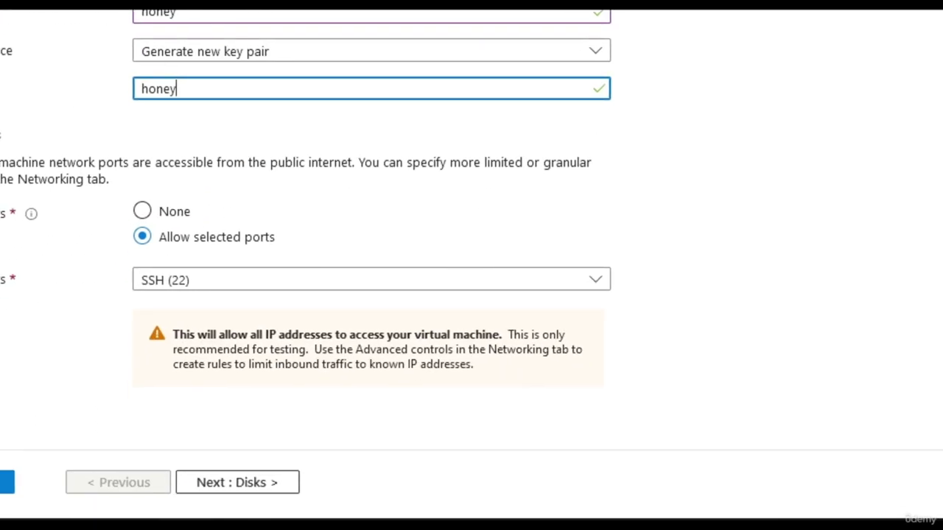
mouse_move(164, 456)
mouse_down()
mouse_move(308, 500)
mouse_move(333, 498)
mouse_up()
click(250, 483)
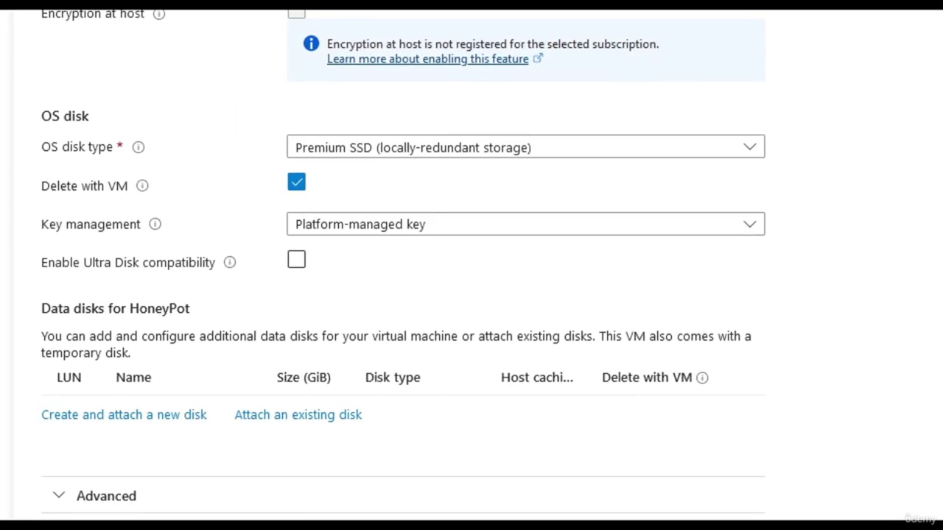
Attach a new 128 GiB Premium SSD data disk, HoneyPot_DataDisk_0, to the VM
mouse_move(30, 403)
mouse_down()
mouse_move(189, 434)
mouse_move(230, 431)
mouse_up()
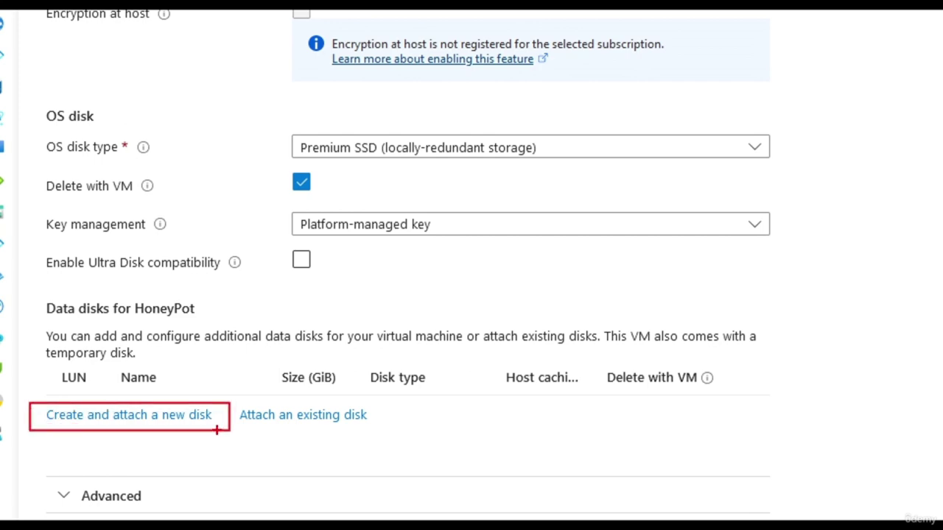
click(177, 416)
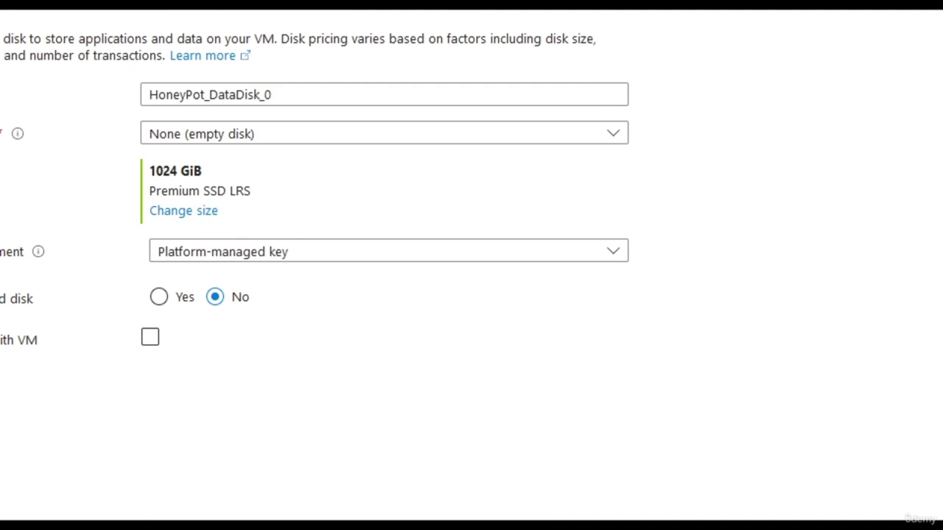
mouse_move(124, 189)
mouse_down()
mouse_move(143, 213)
mouse_move(231, 221)
mouse_up()
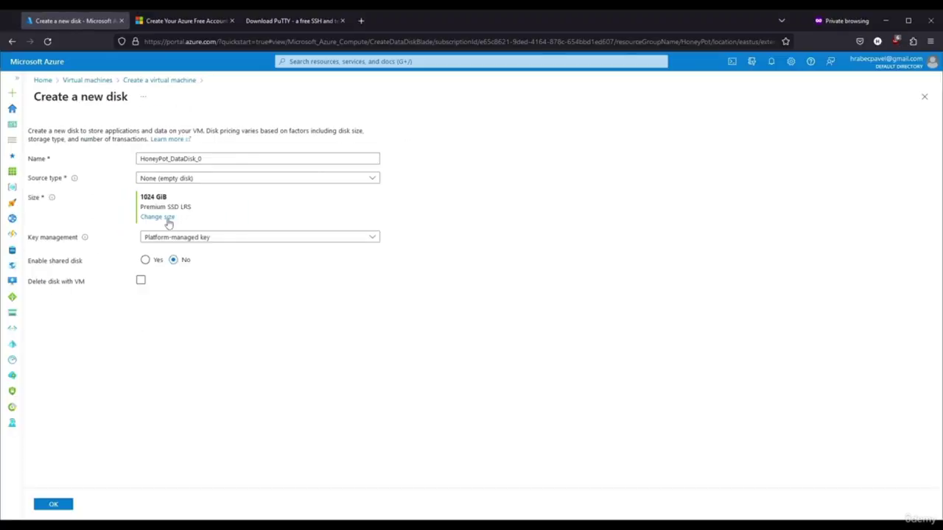
click(167, 218)
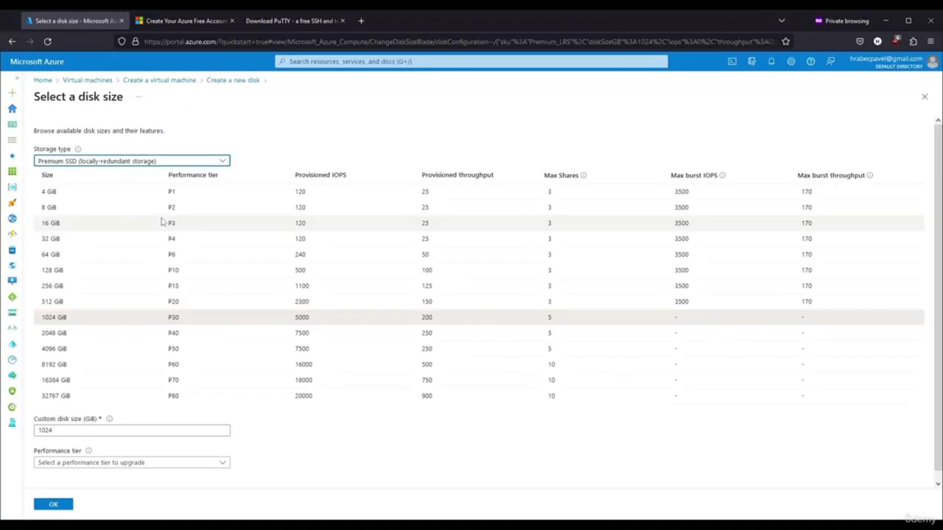
click(112, 277)
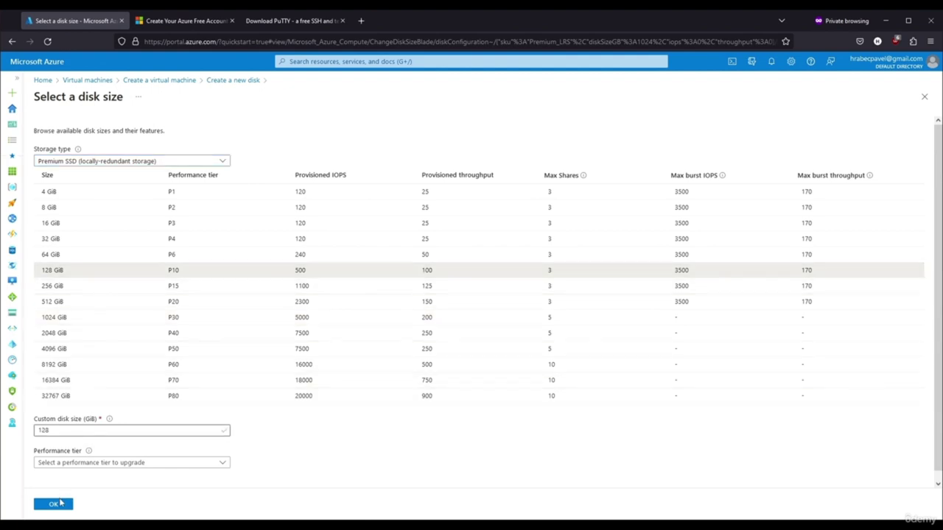
click(55, 506)
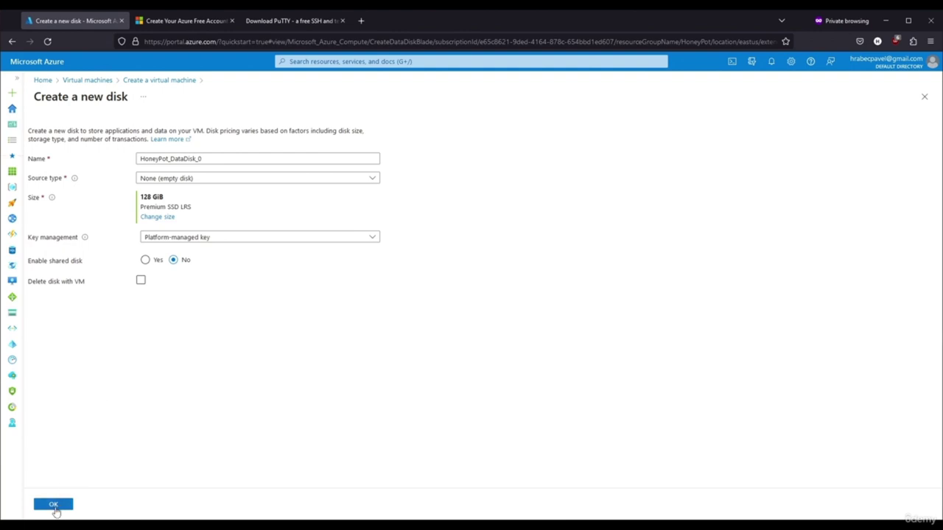
click(53, 506)
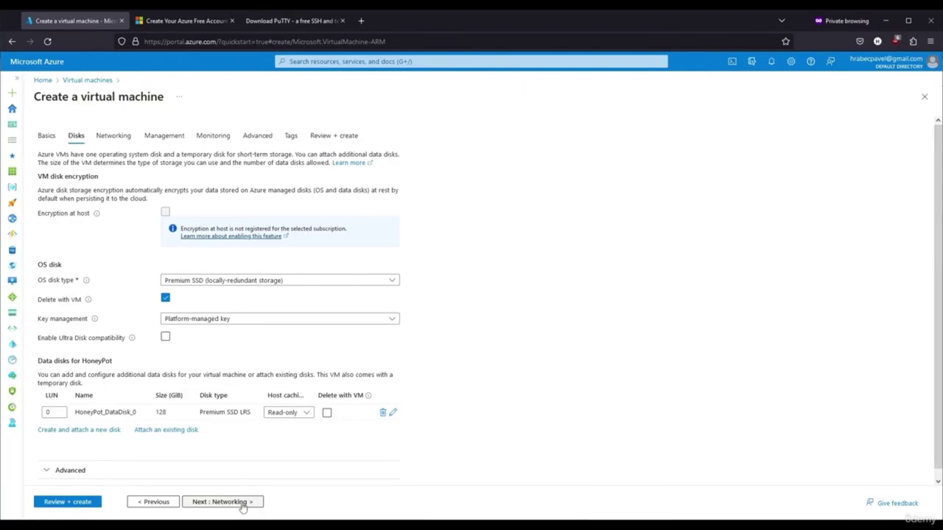
click(237, 503)
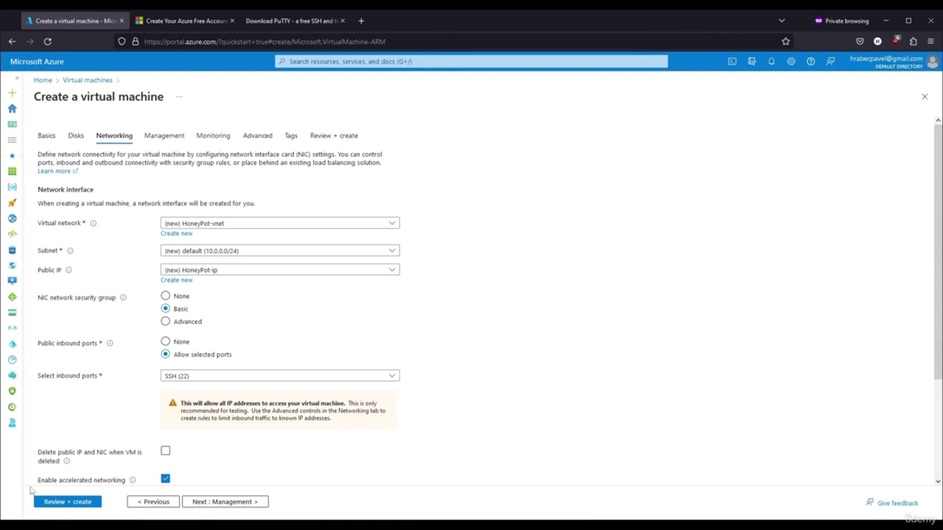
Pass Networking and Management with auto-shutdown left off, and run validation
click(251, 504)
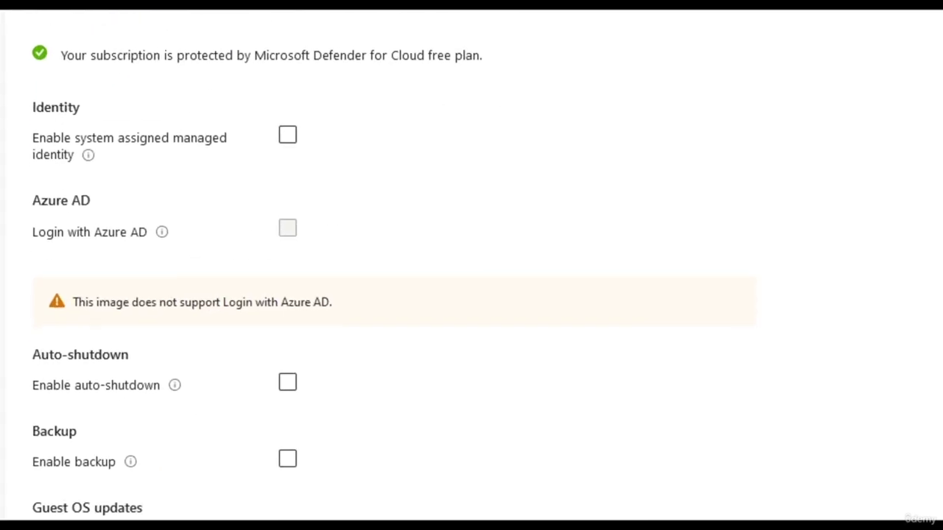
drag(22, 346, 333, 410)
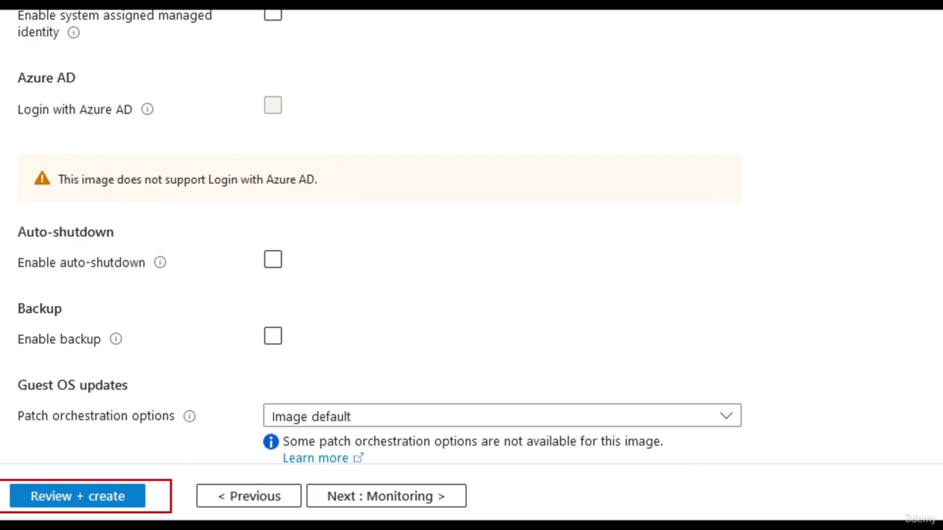
click(77, 496)
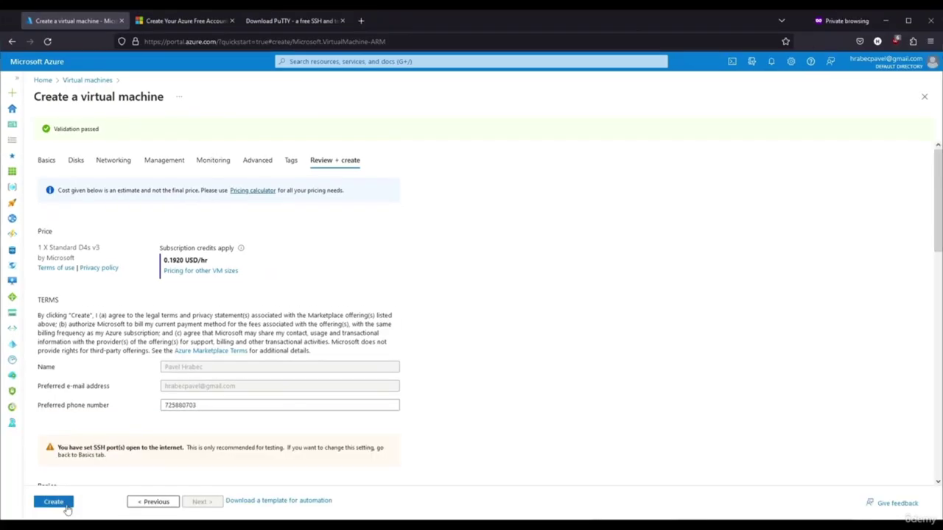
Create the HoneyPot VM and download the generated honey.pem private key
click(69, 507)
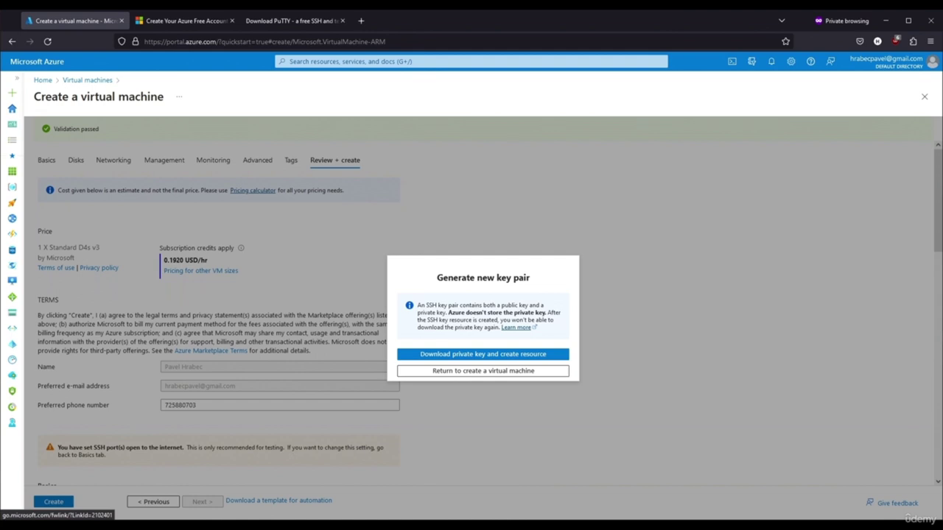
click(439, 354)
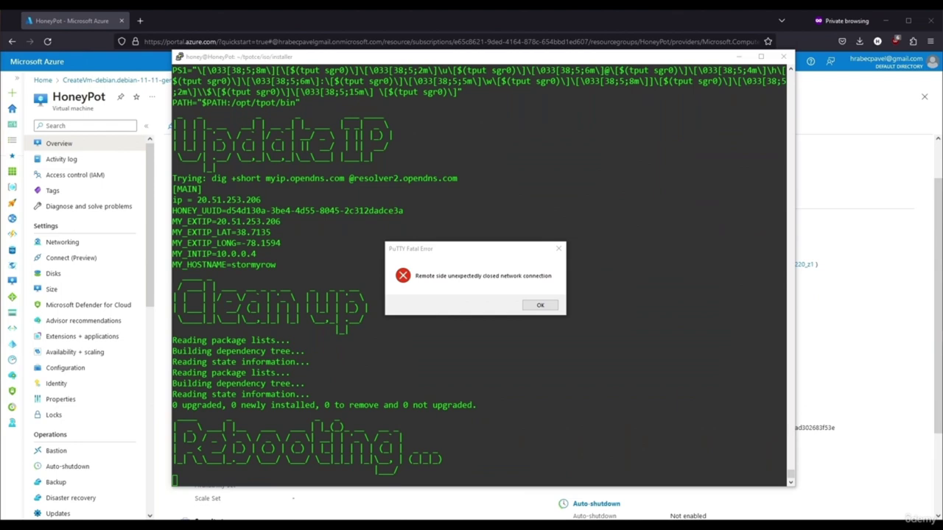
Dismiss PuTTY's connection-closed error, close the terminal, and open a new private Firefox tab
click(540, 305)
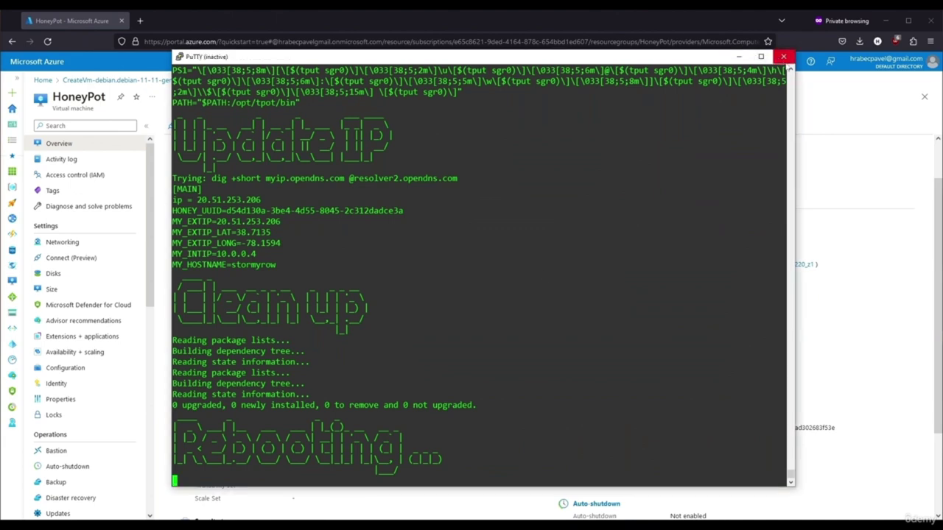
click(783, 57)
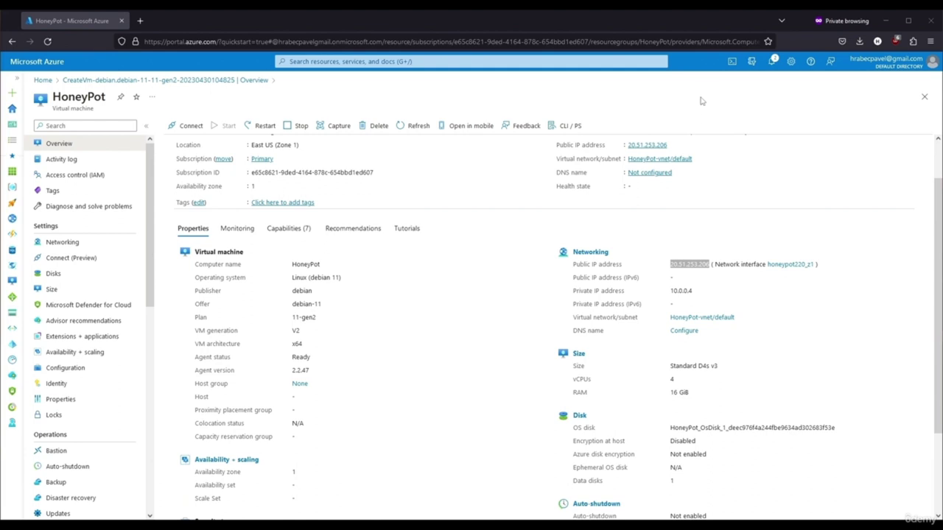
click(142, 24)
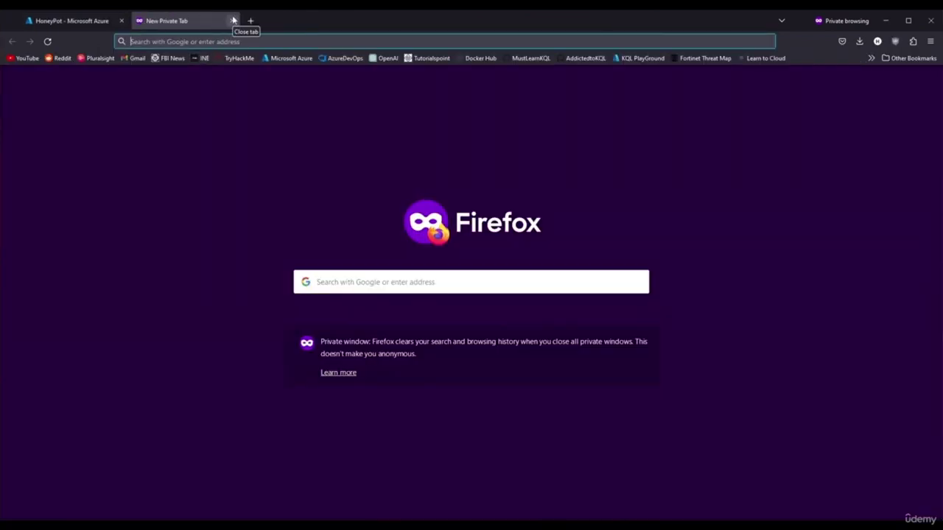
text(https://)
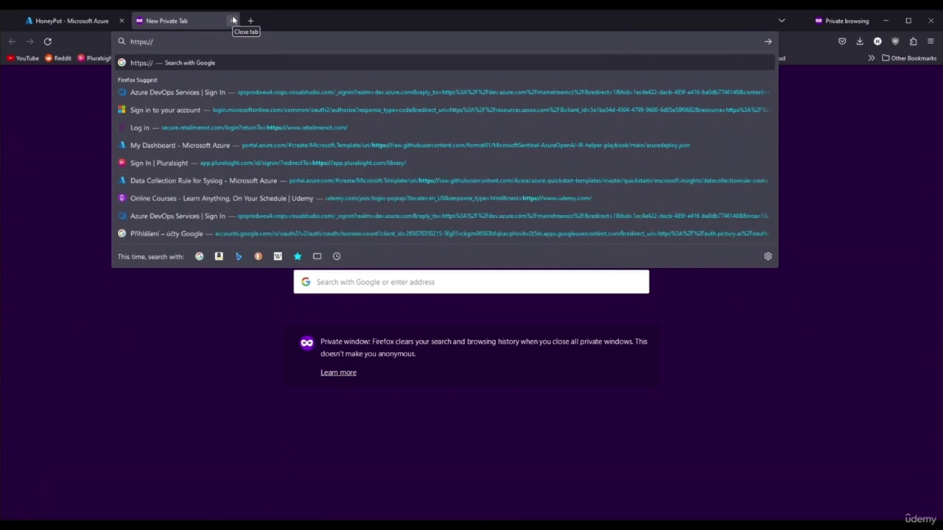
text(20.51.253.206)
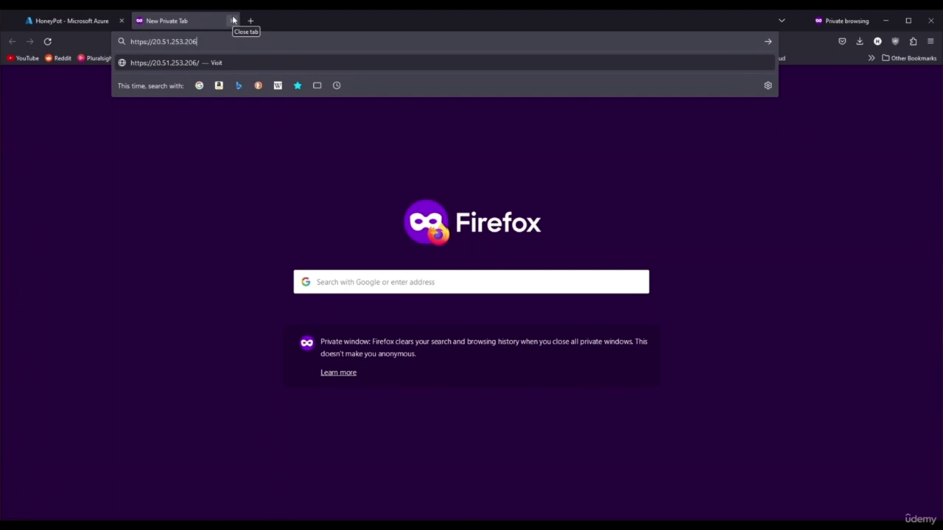
text(:64297)
key(Return)
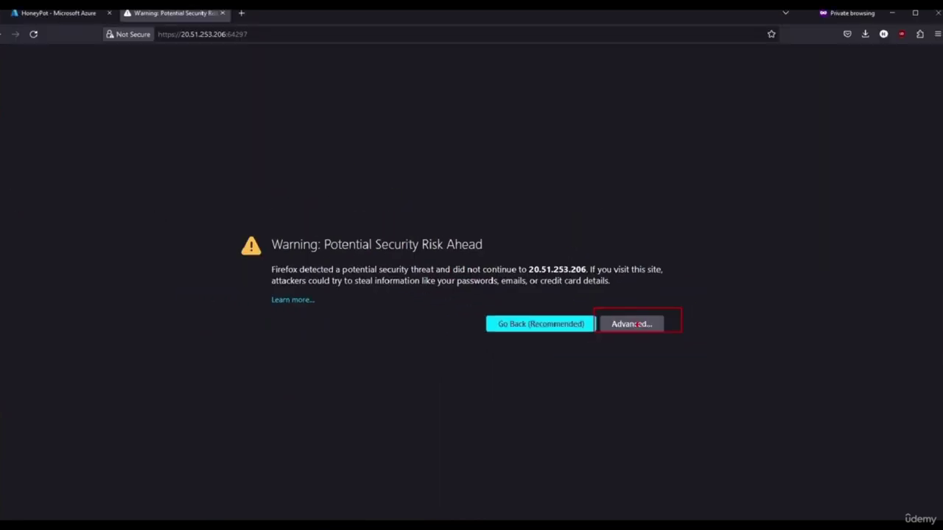
click(638, 324)
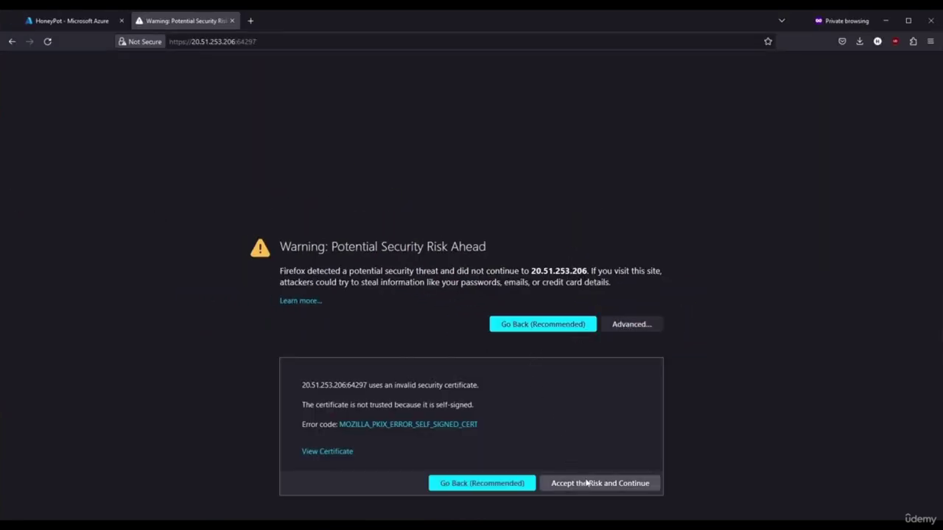
click(587, 483)
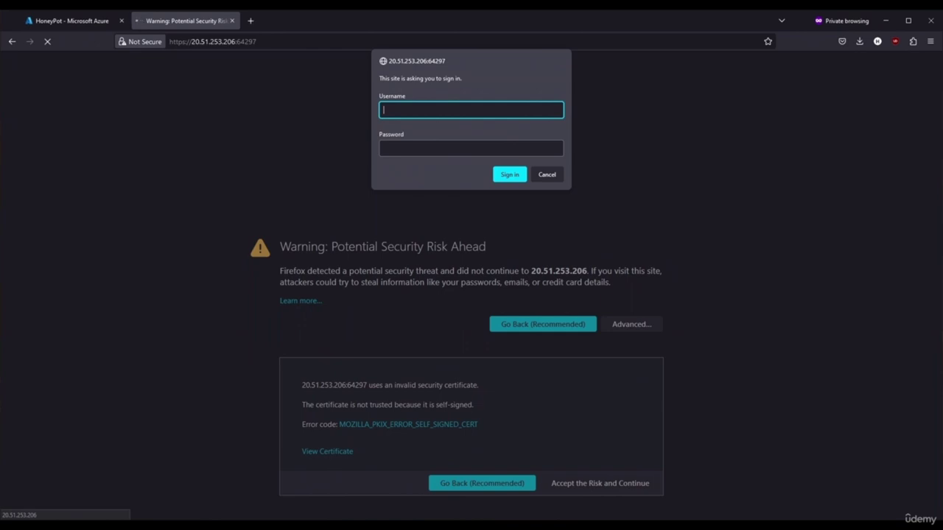
Sign in to T-Pot with the web username and password
key(Tab)
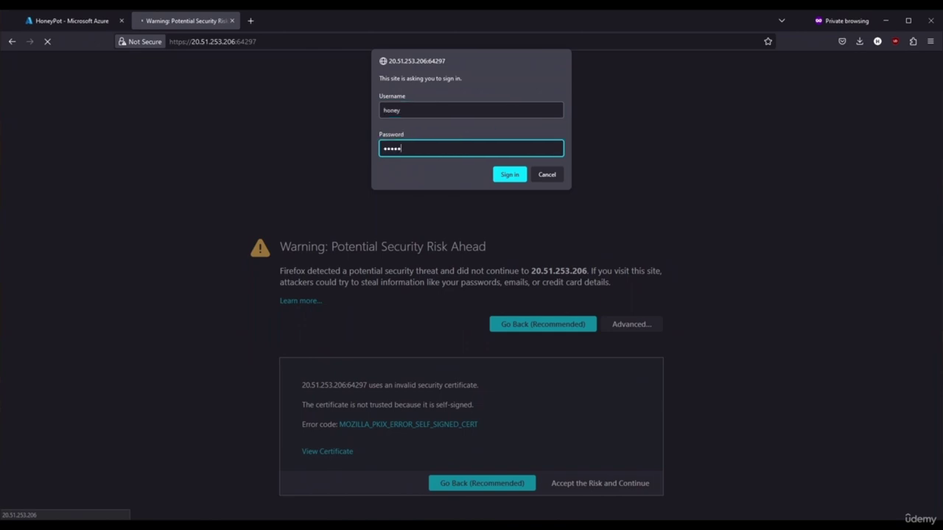
key(Return)
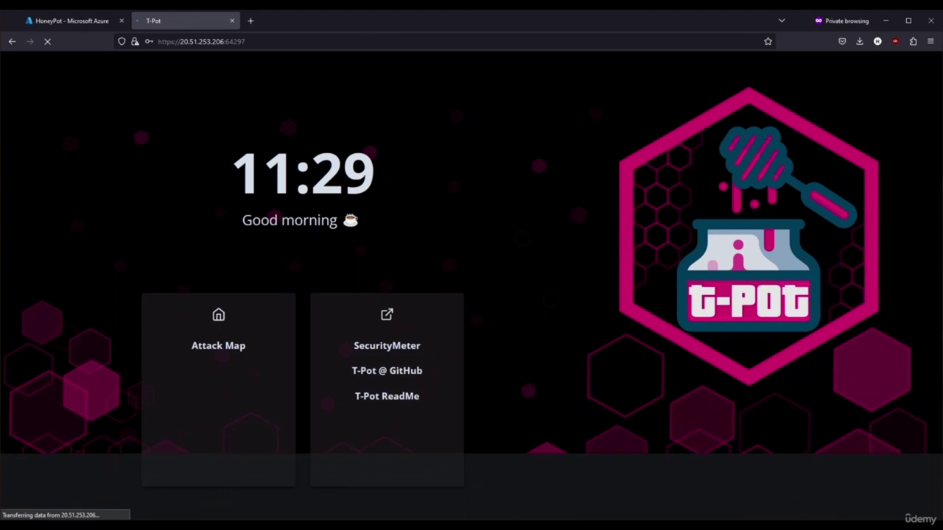
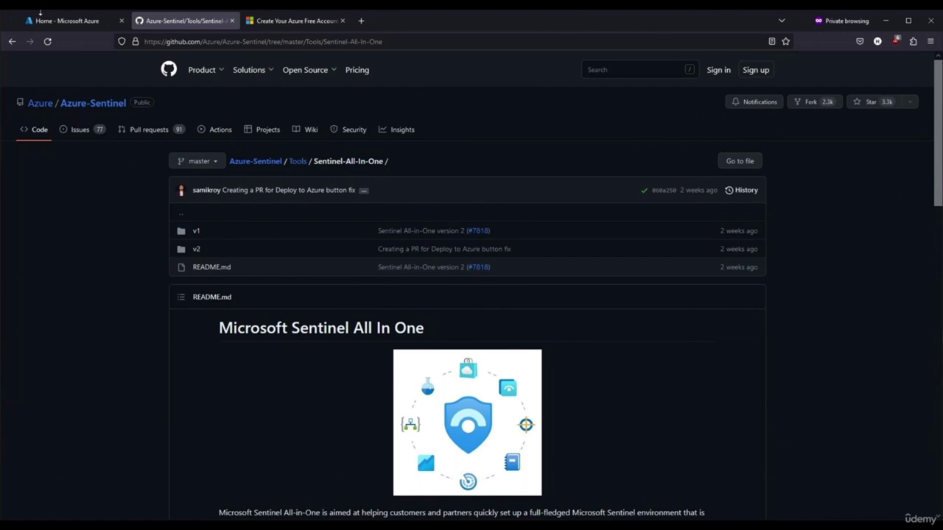
Close the Azure free-account tab and scroll the Sentinel-All-In-One README to what v2 automates
click(274, 21)
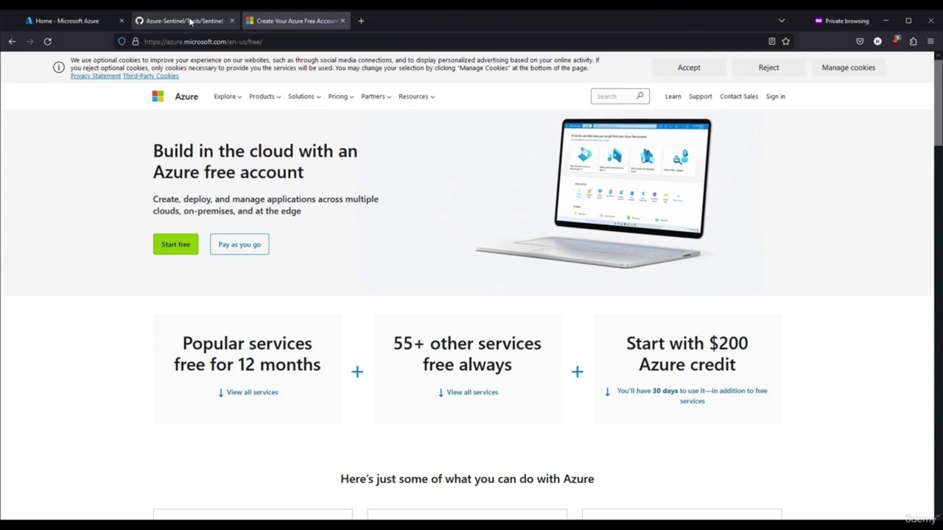
click(190, 22)
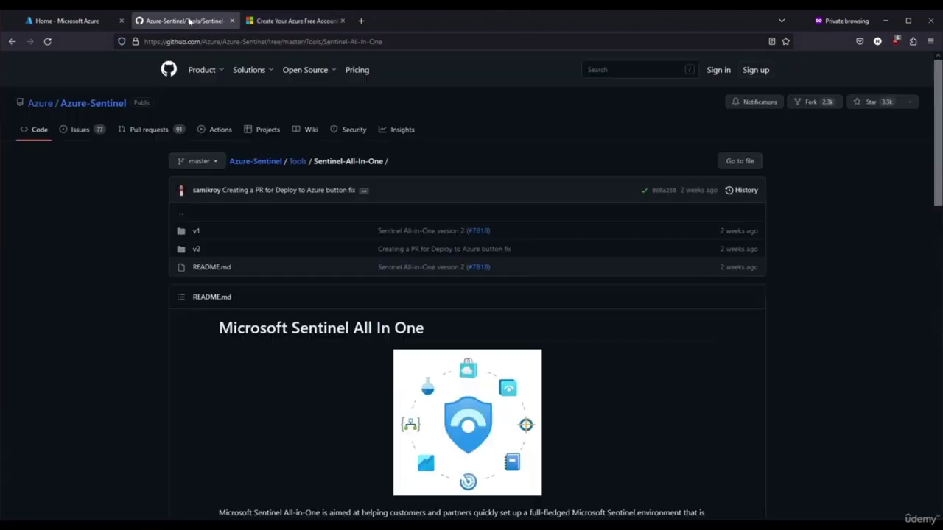
click(342, 21)
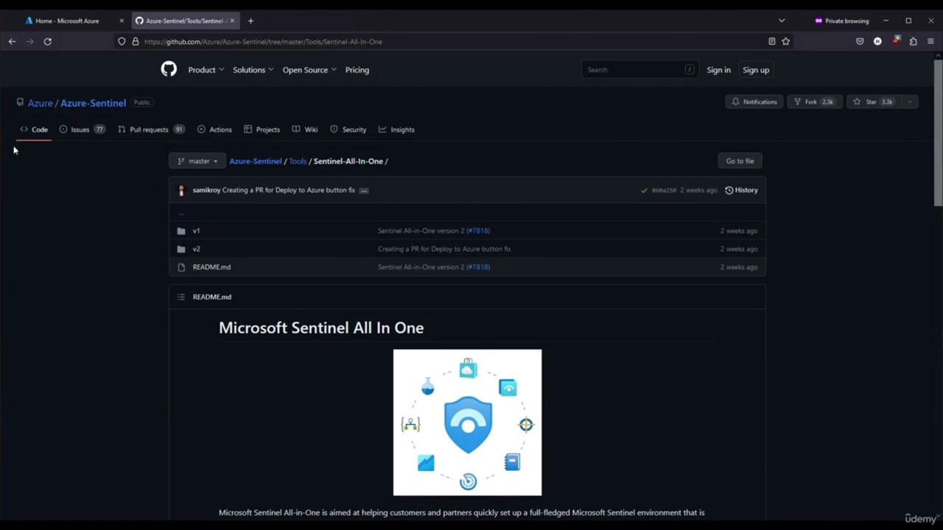
scroll(22, 170, down, 2)
scroll(21, 170, down, 10)
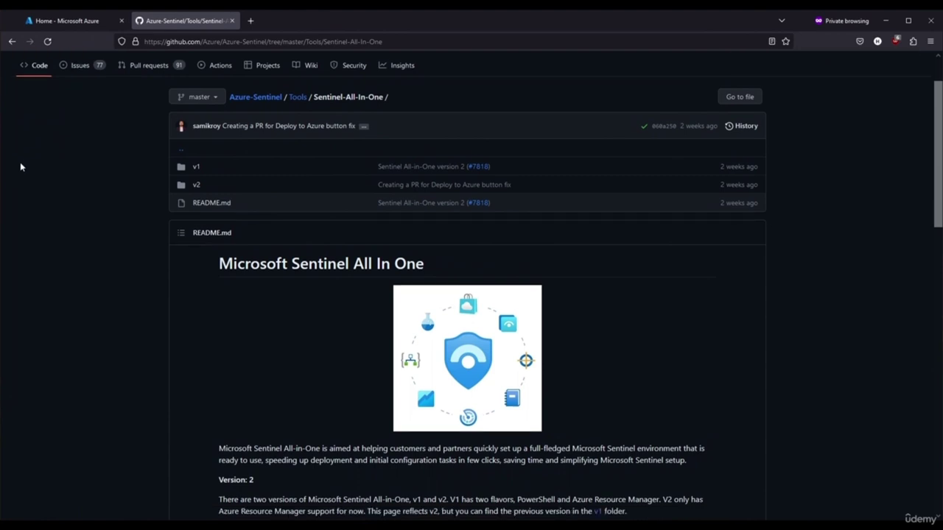
scroll(21, 168, down, 2)
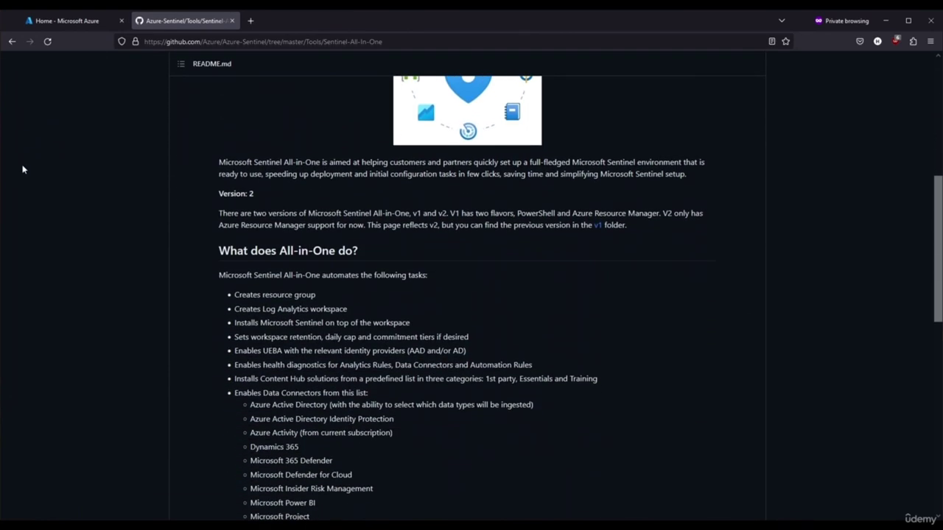
scroll(23, 169, down, 2)
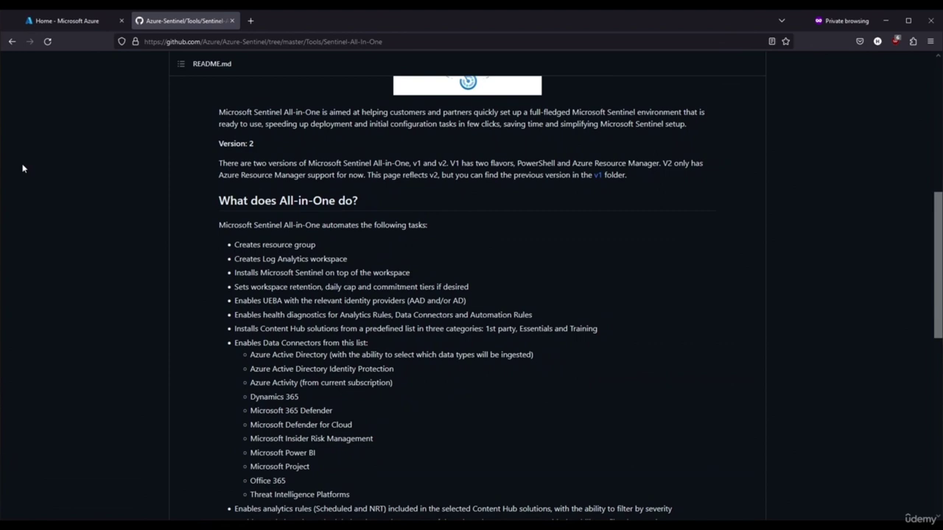
Scroll the README down to the prerequisites, Try it now and Supported connectors sections
scroll(22, 169, down, 3)
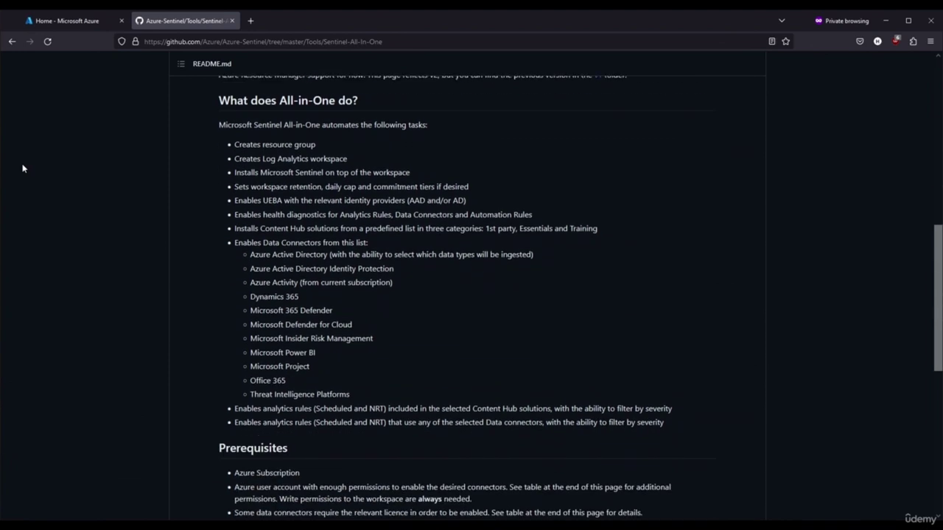
scroll(22, 167, down, 1)
scroll(21, 167, down, 1)
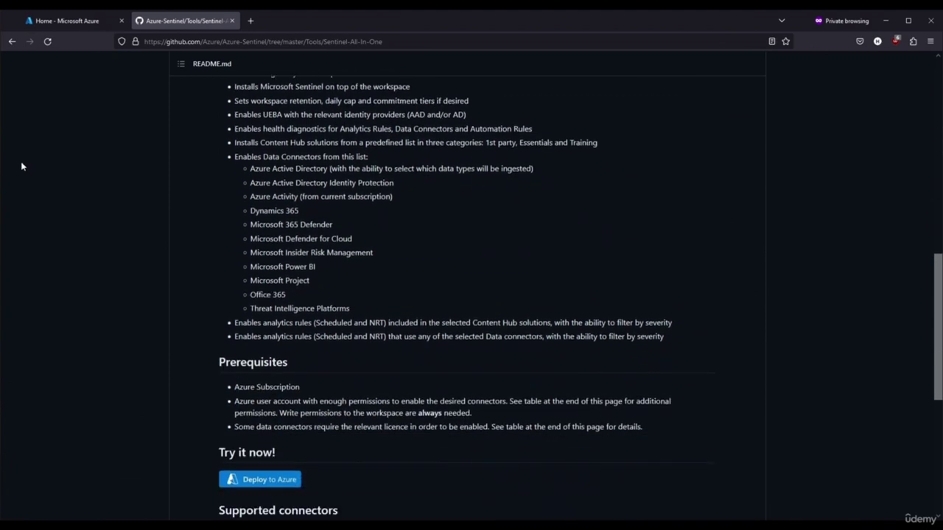
scroll(22, 166, down, 5)
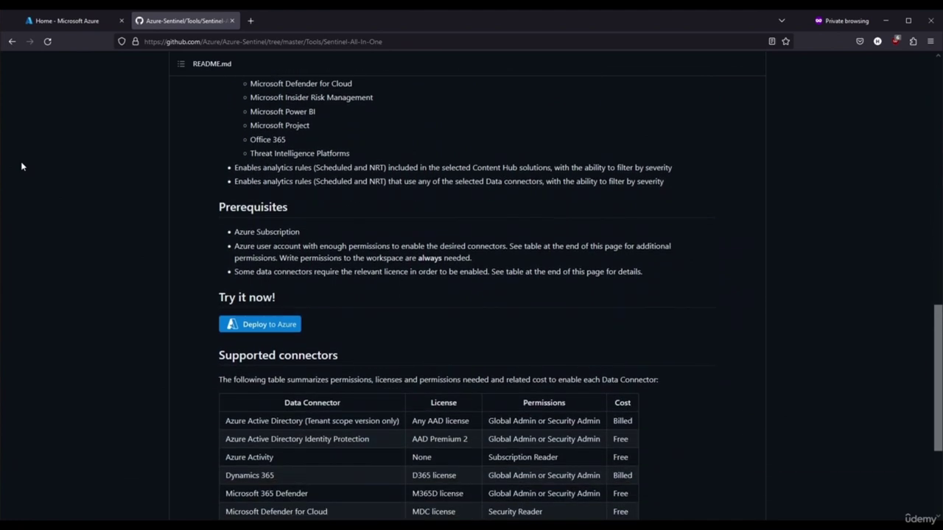
scroll(23, 166, down, 1)
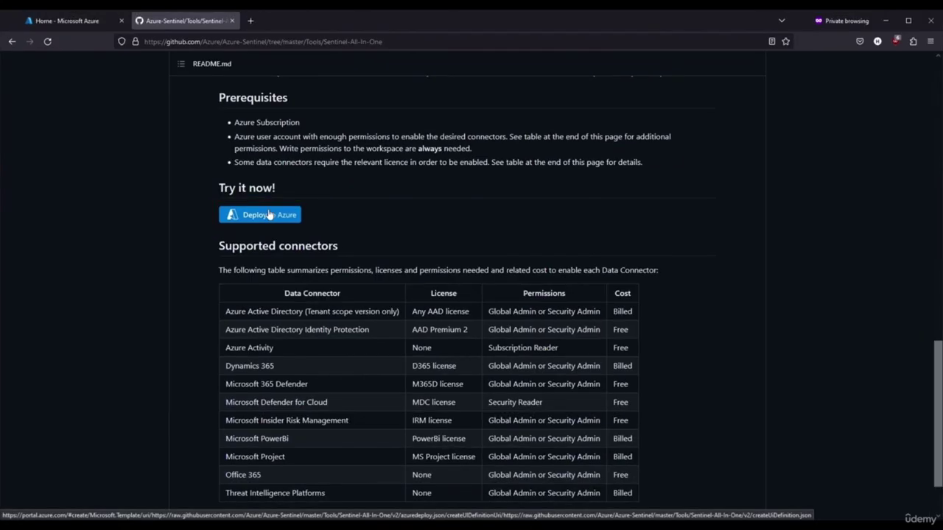
Launch the Deploy to Azure template and set its location to North Europe
click(269, 214)
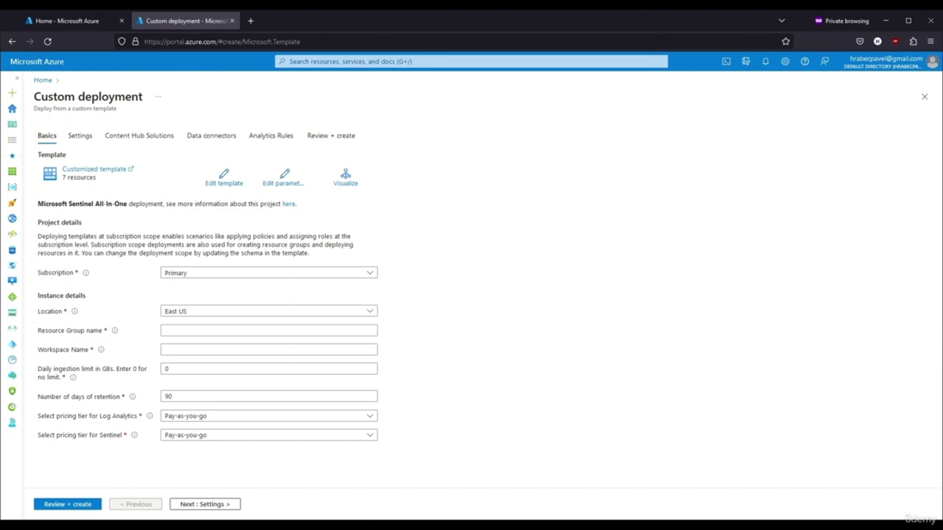
click(92, 331)
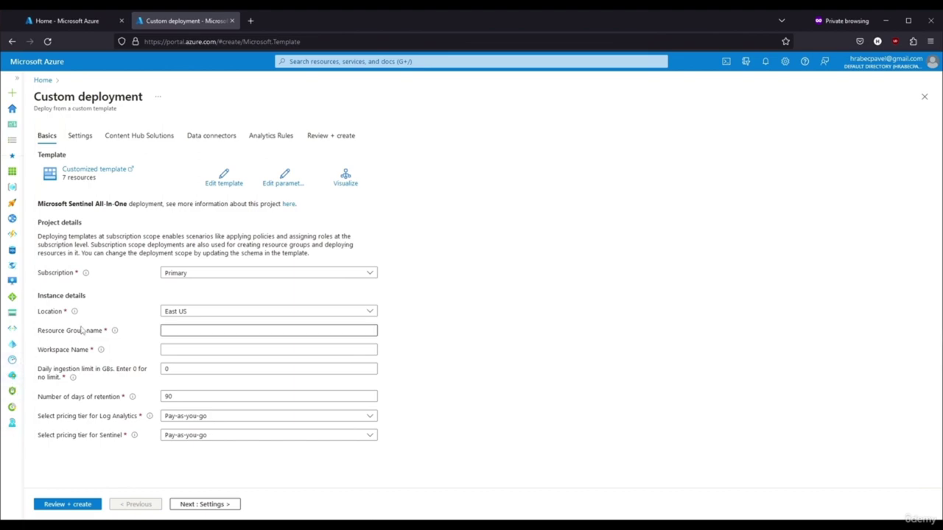
mouse_move(77, 285)
mouse_down()
mouse_move(807, 316)
mouse_move(782, 326)
mouse_up()
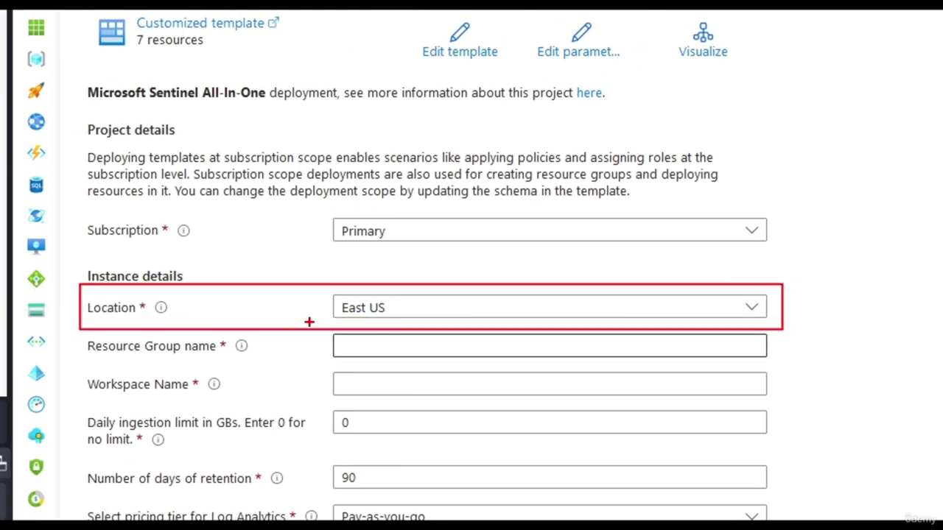
click(404, 313)
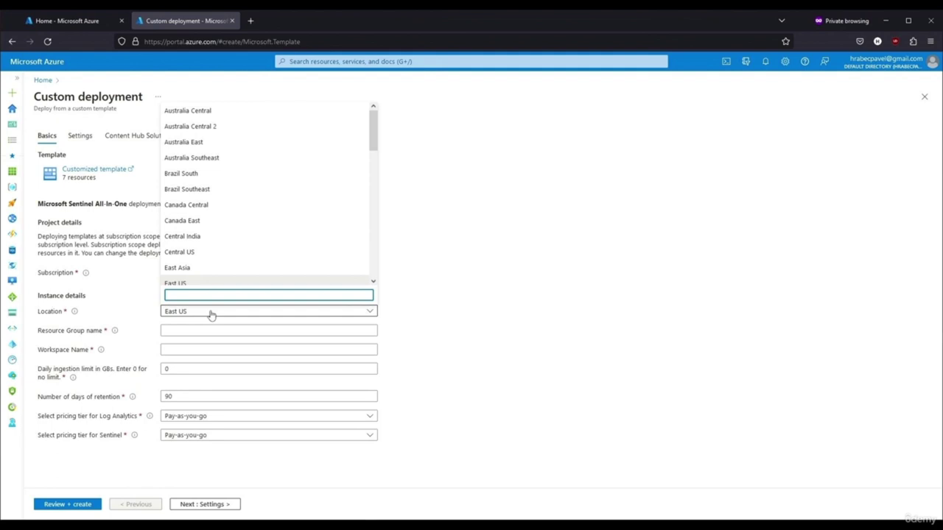
text(north)
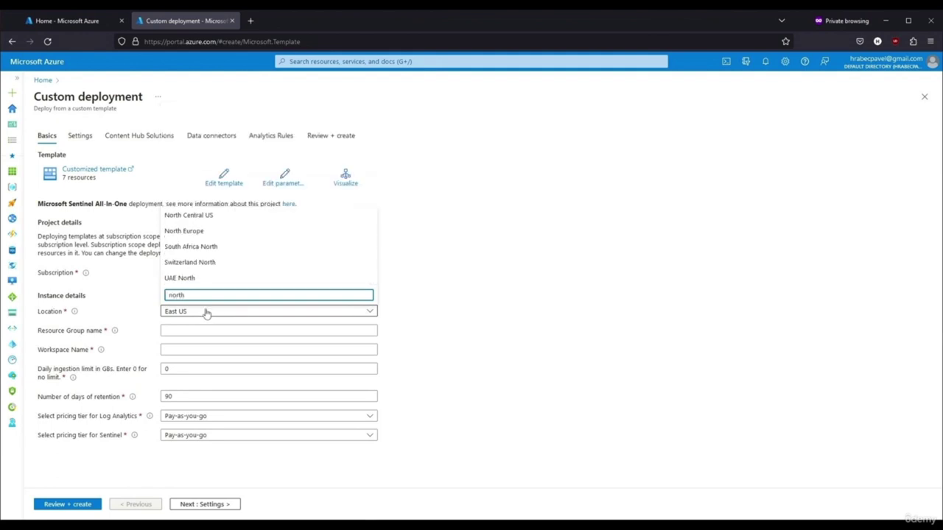
click(205, 234)
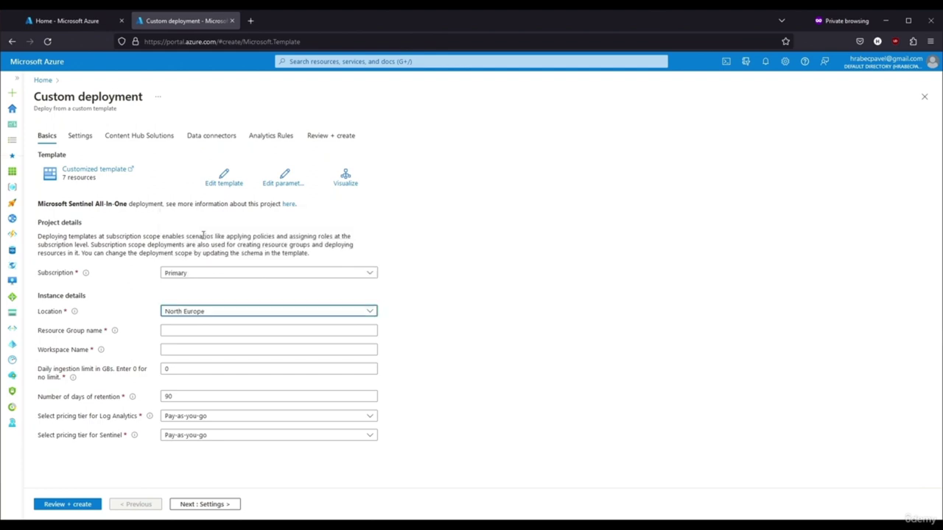
Name the resource group and workspace SEC-Monitoring and cap daily ingestion at 10 GB
click(180, 330)
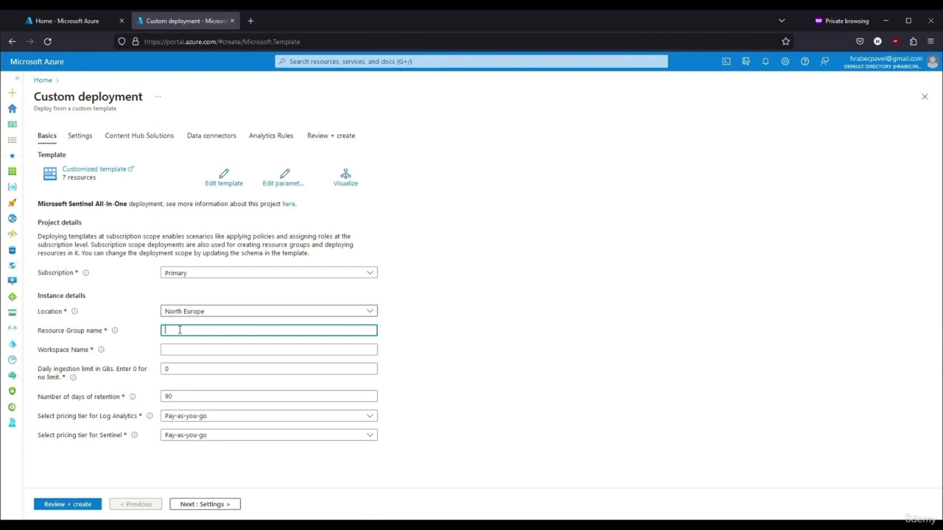
text(SEC-Monitoring)
key(ctrl+a)
key(ctrl+c)
click(284, 349)
key(ctrl+v)
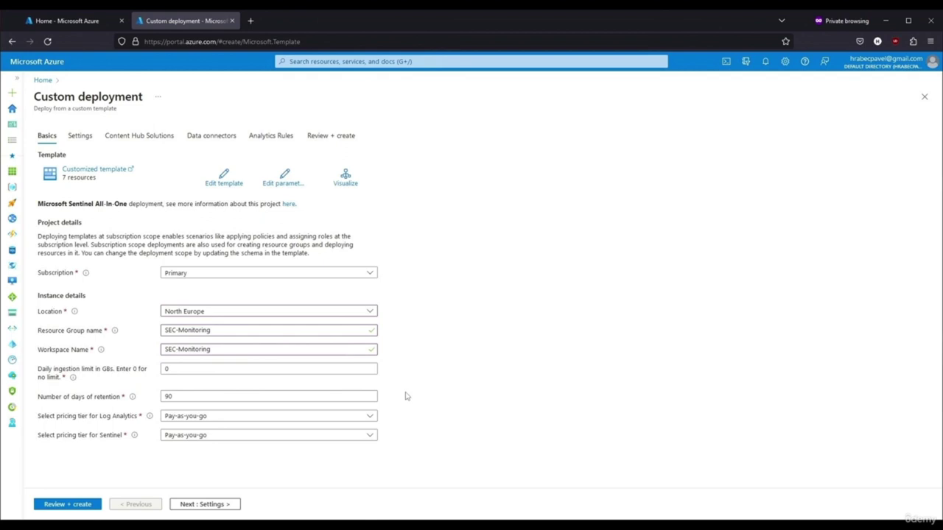
double_click(275, 368)
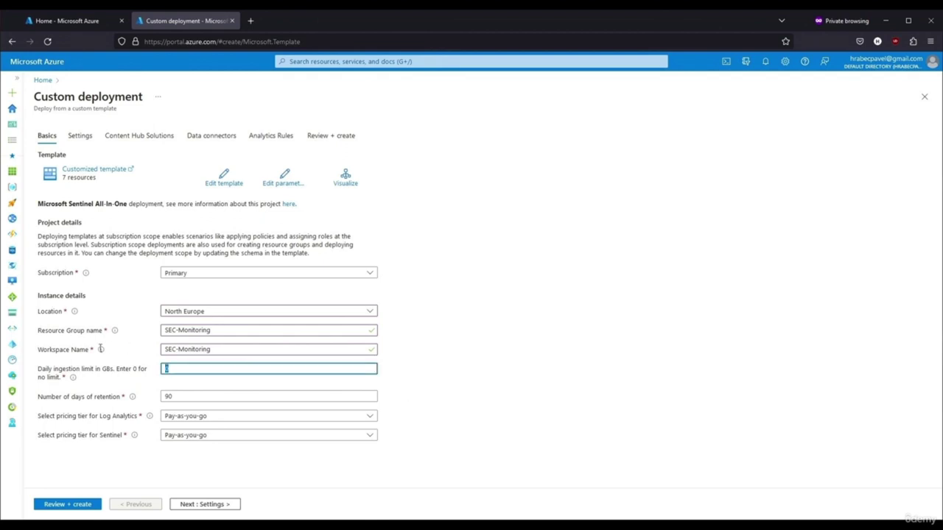
text(10)
click(589, 331)
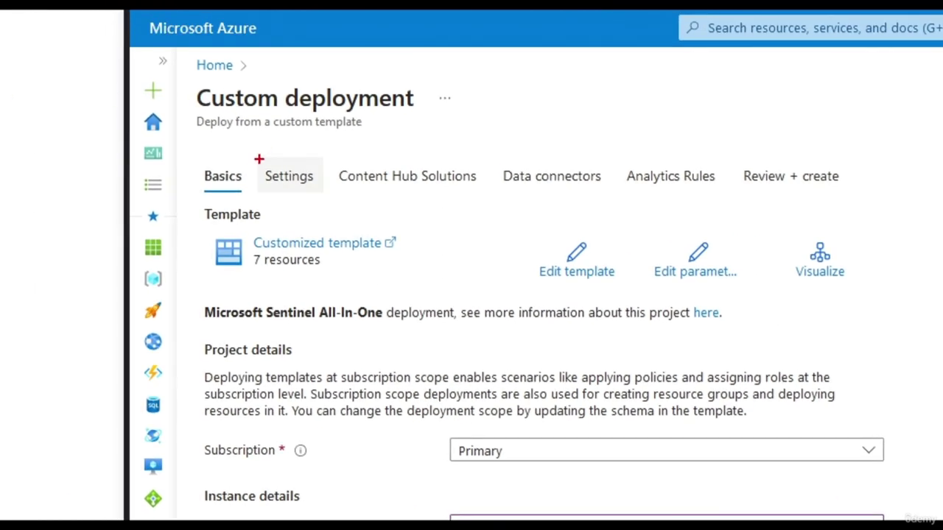
drag(242, 151, 332, 197)
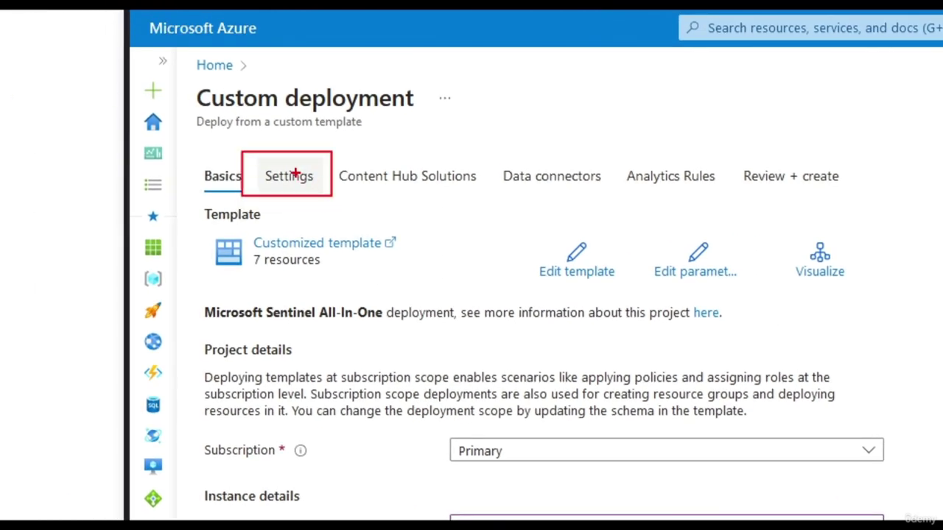
Tick Enable Sentinel health diagnostics on the Settings step, leaving UEBA unchecked
click(296, 175)
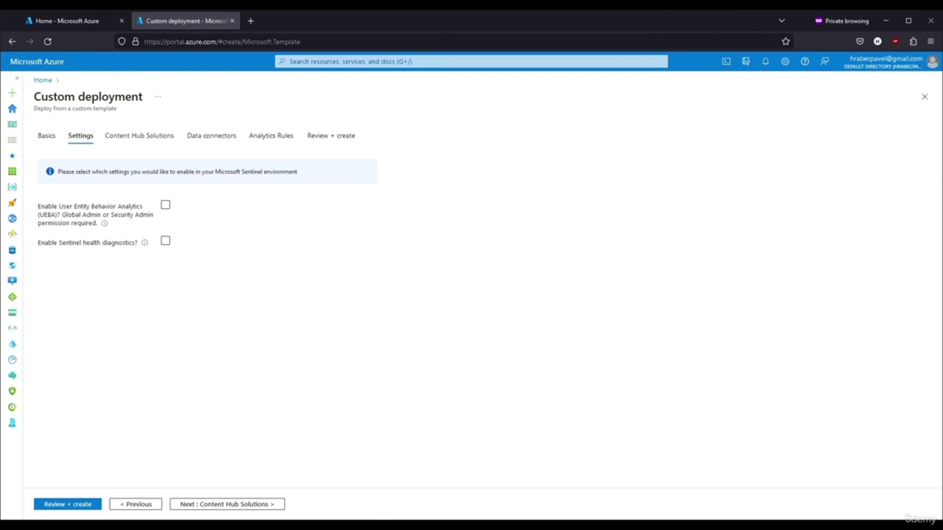
click(165, 242)
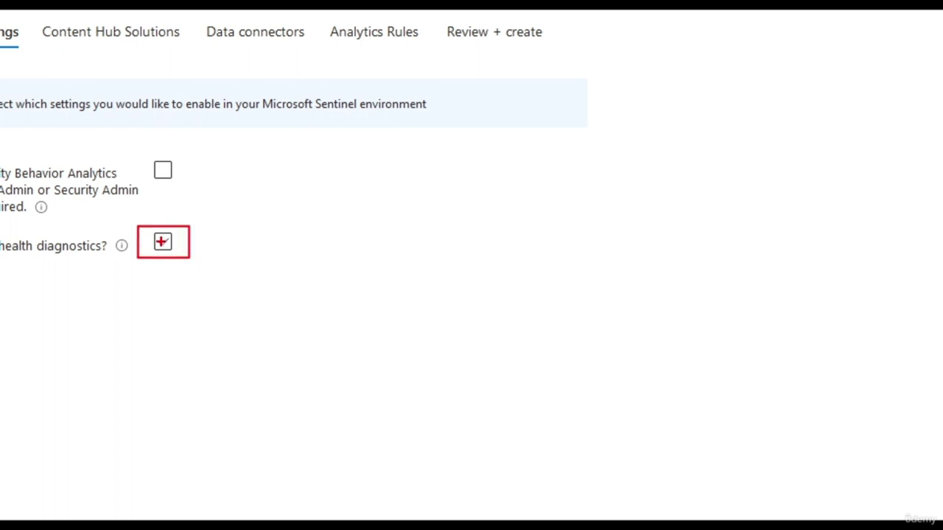
click(163, 241)
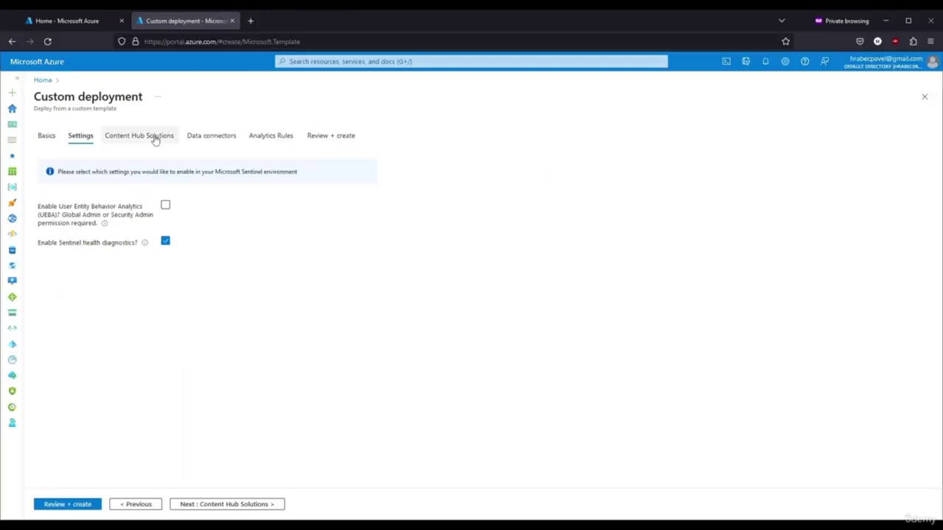
Select all Microsoft solutions in the Content Hub Solutions step
click(156, 139)
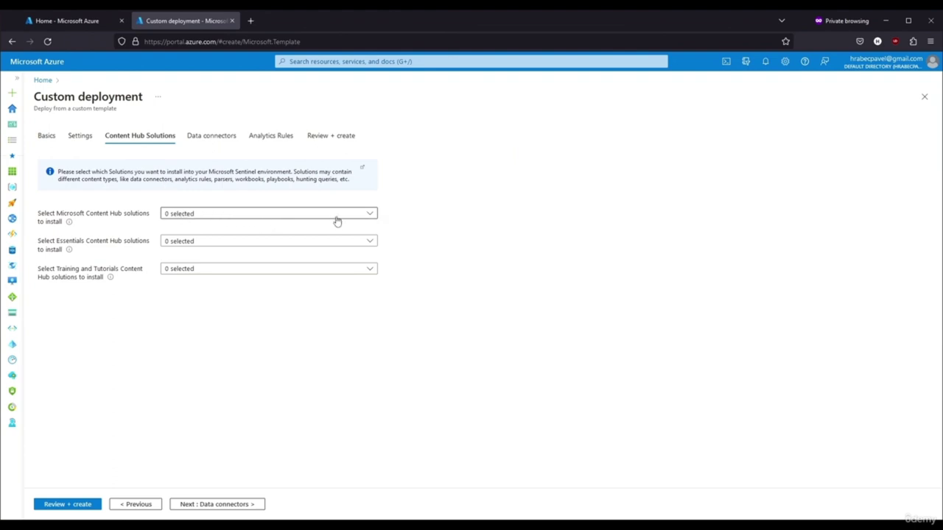
click(226, 214)
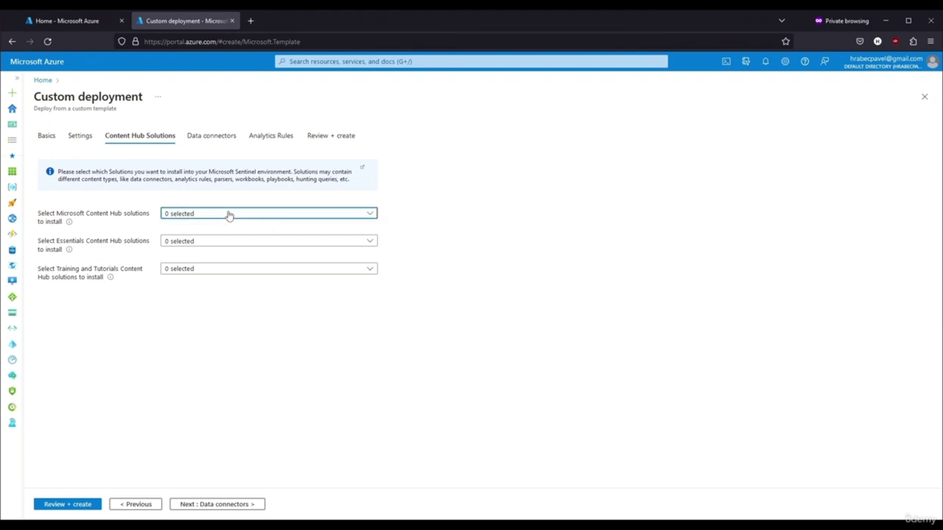
mouse_move(373, 287)
mouse_down()
mouse_move(382, 406)
mouse_move(374, 280)
mouse_up()
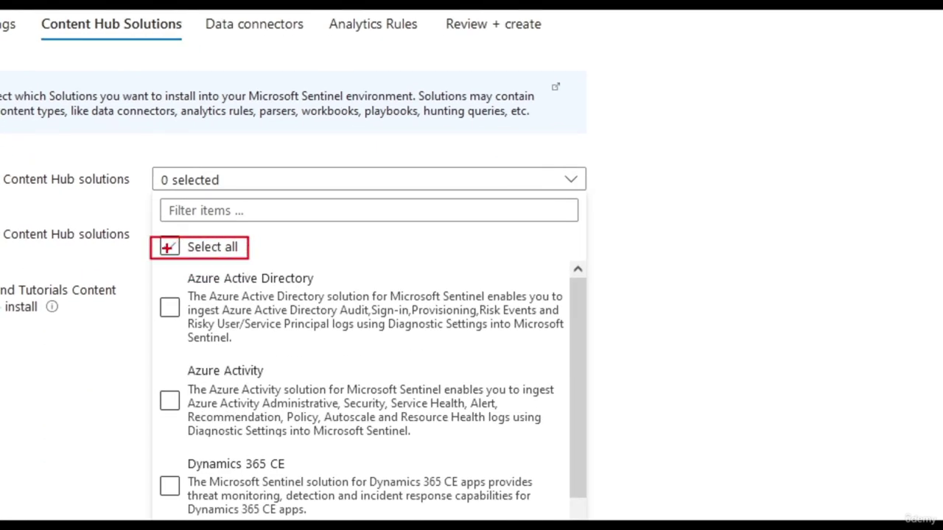
click(168, 247)
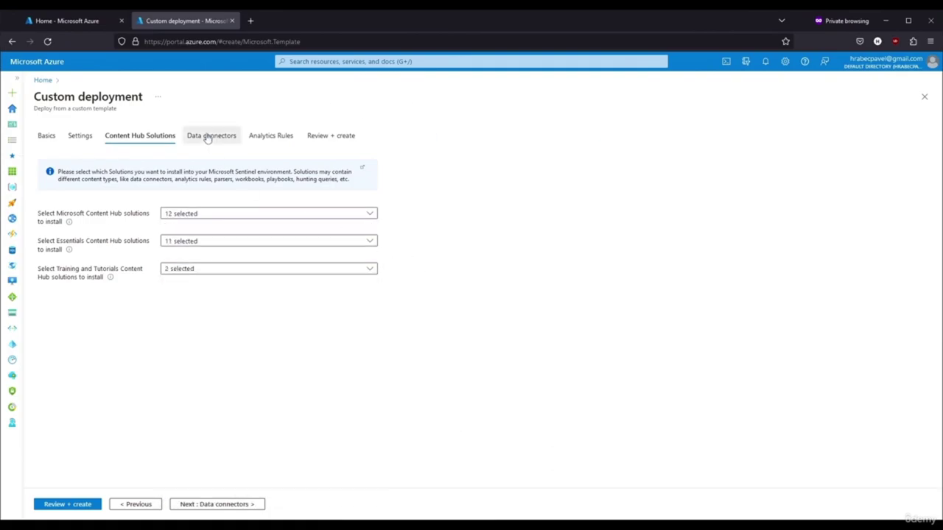
Select all 11 data connectors to onboard on the Data connectors step
click(209, 140)
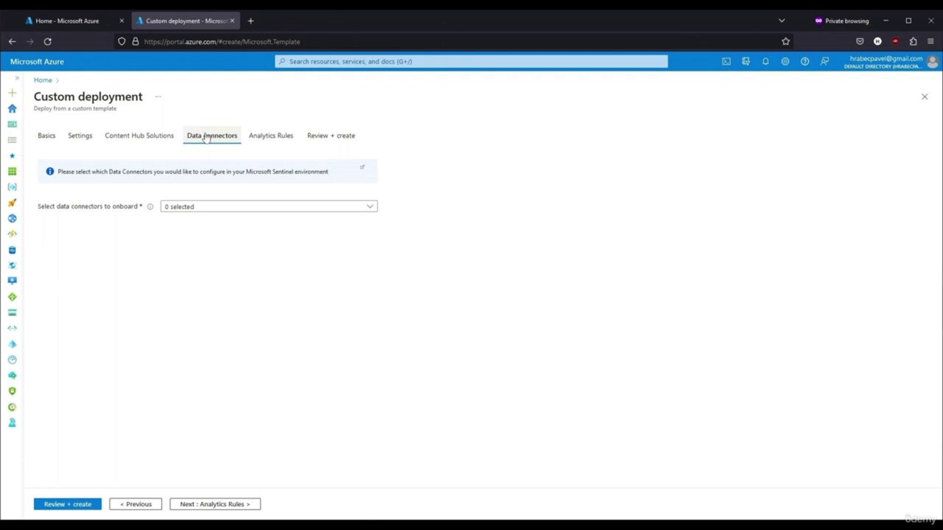
click(174, 210)
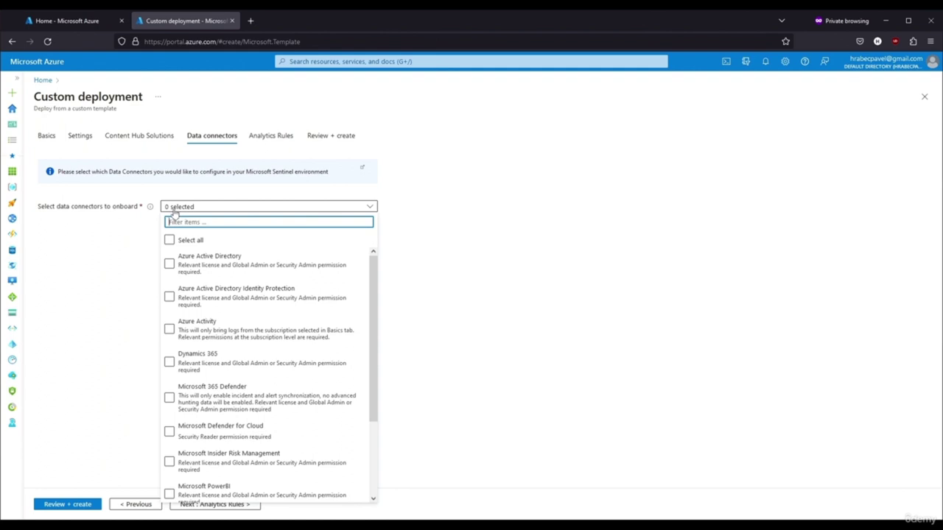
drag(374, 268, 379, 346)
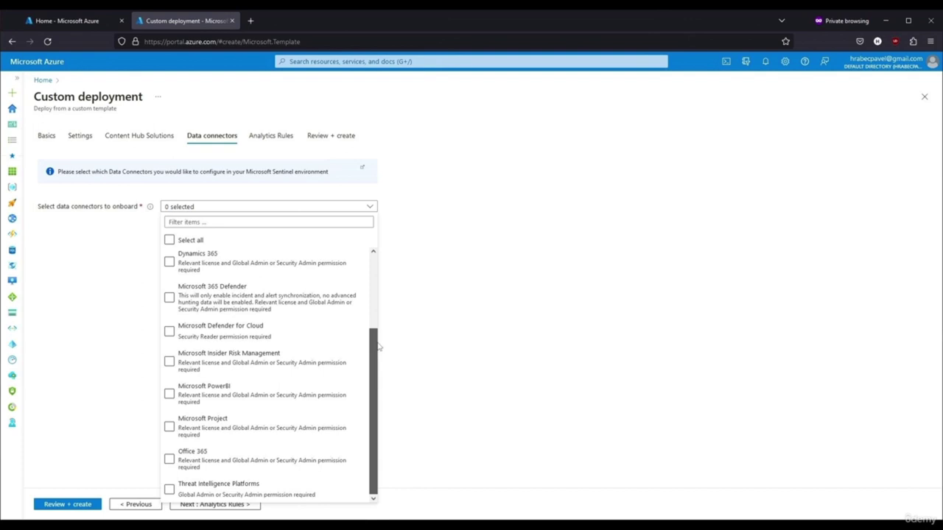
scroll(376, 347, up, 4)
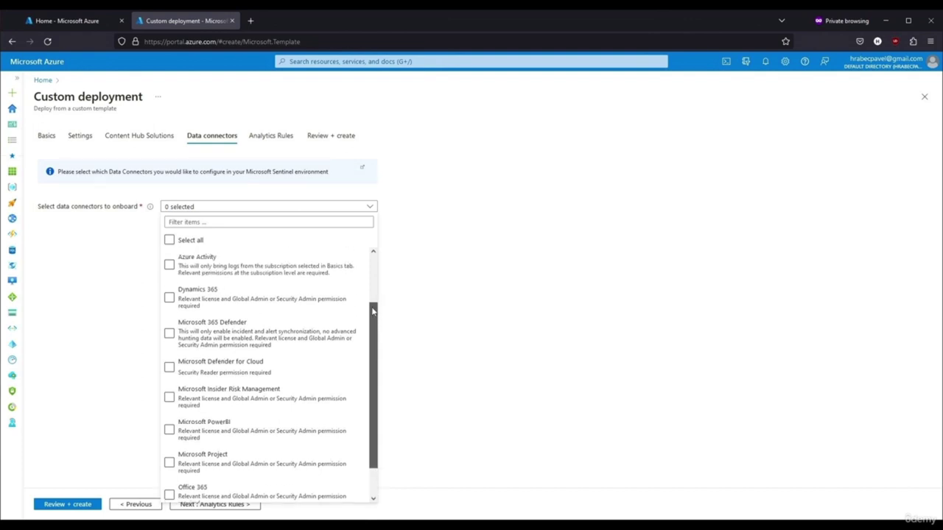
click(169, 241)
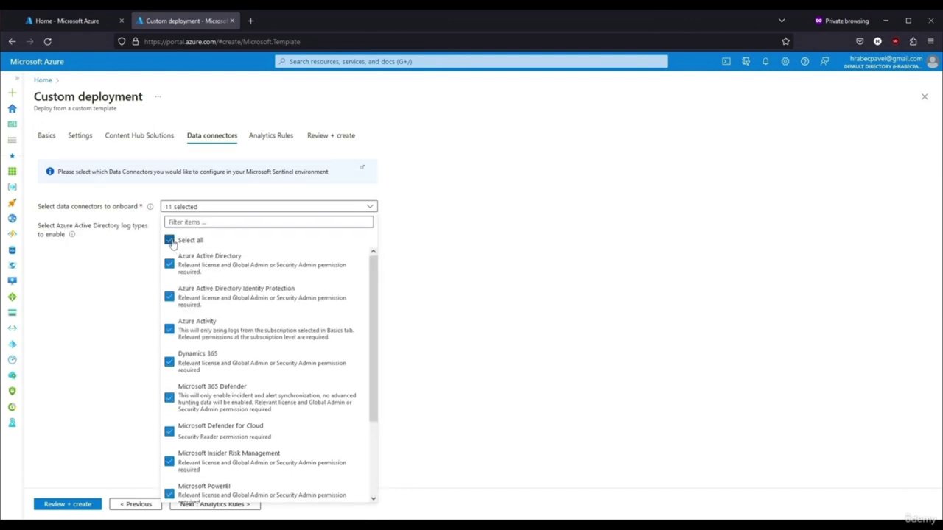
click(414, 240)
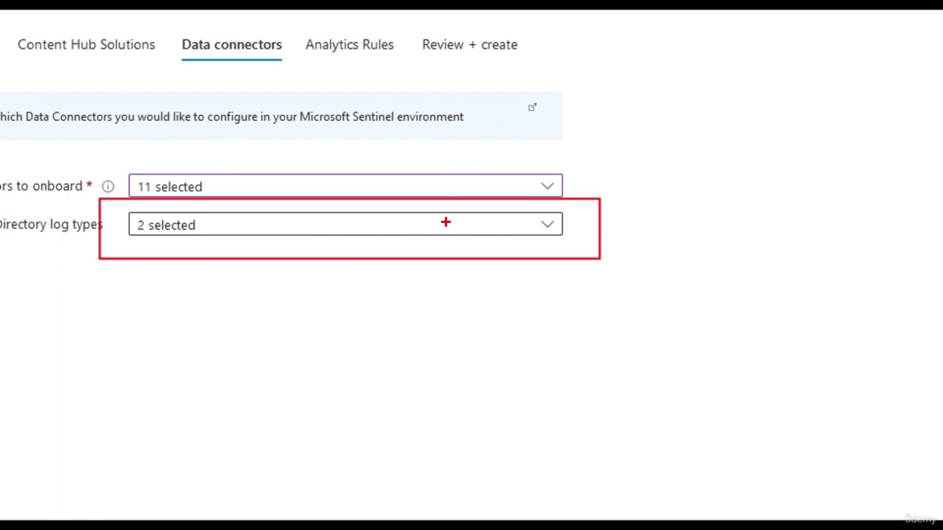
Enable all 12 Azure Active Directory log types
click(391, 231)
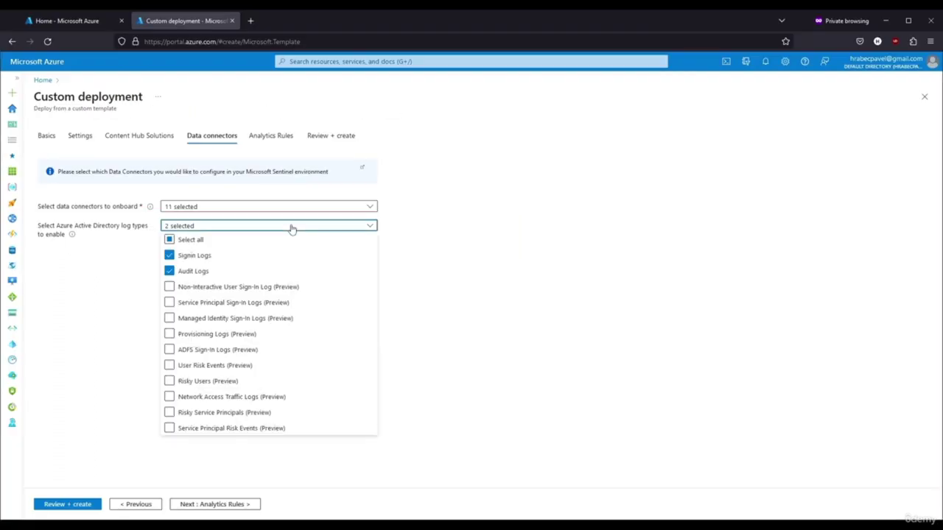
click(169, 286)
click(169, 302)
click(169, 319)
click(169, 334)
click(170, 349)
click(170, 366)
click(170, 381)
click(169, 397)
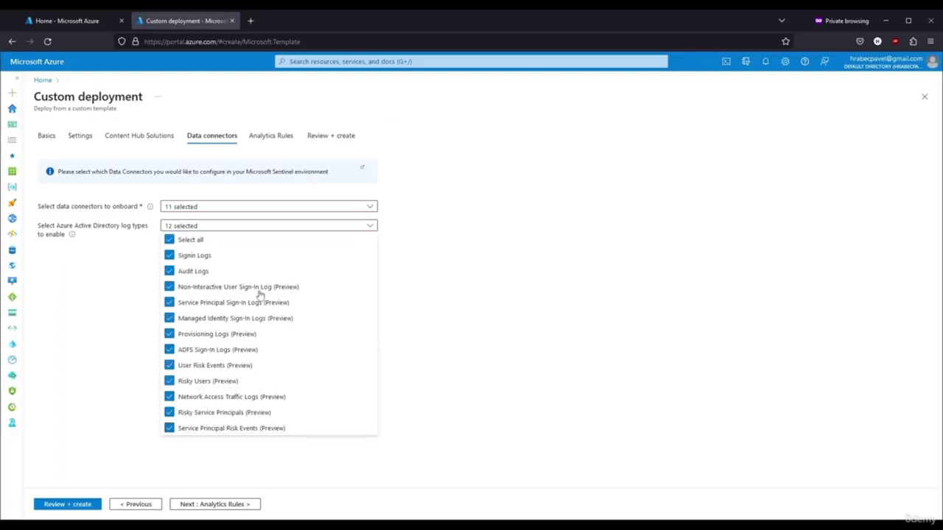
click(426, 265)
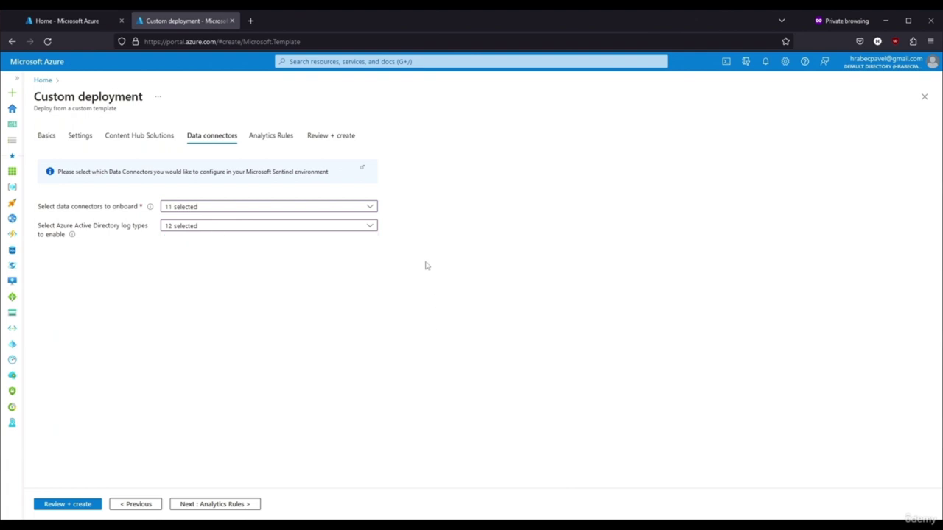
Enable scheduled alert rules and add Low and Informational to the High and Medium severities
click(268, 140)
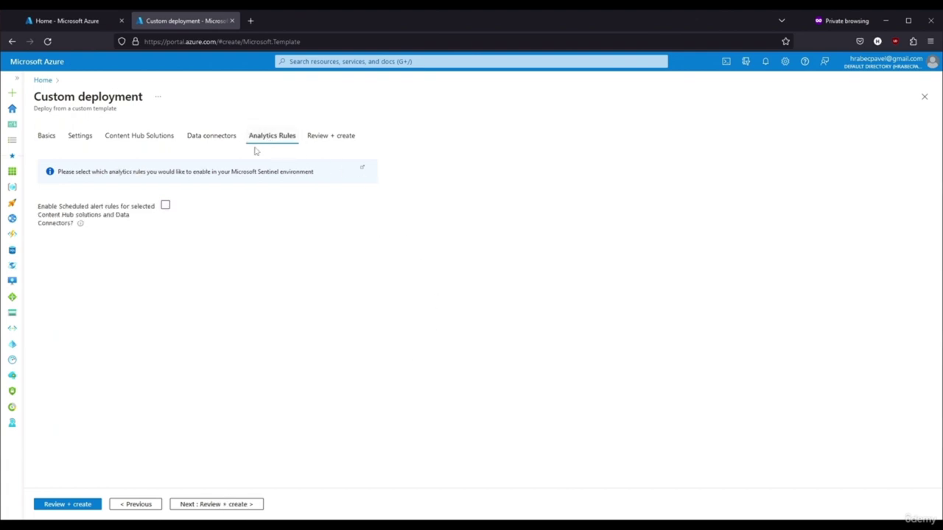
mouse_move(81, 225)
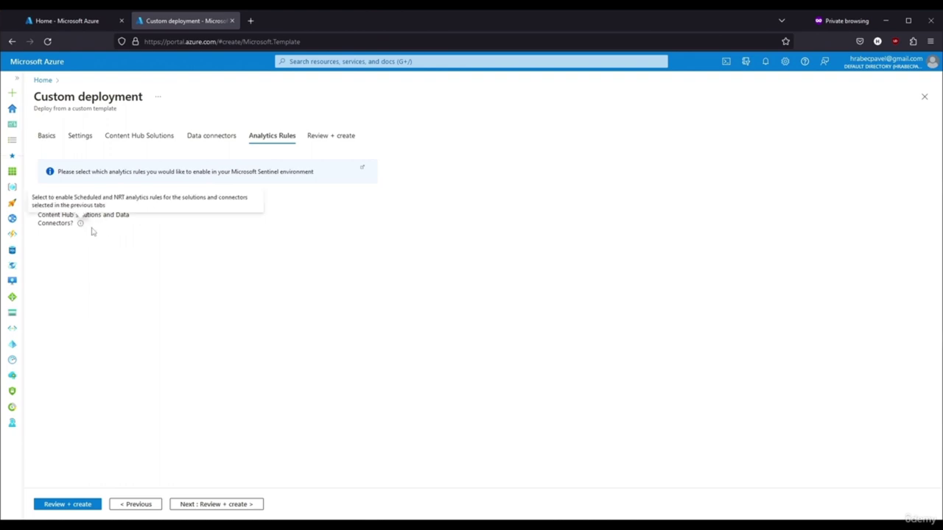
click(166, 208)
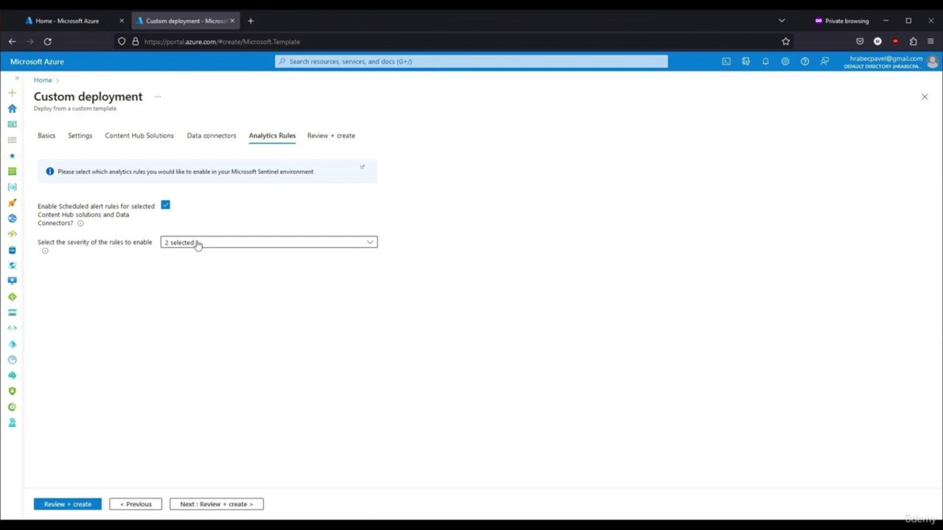
click(198, 244)
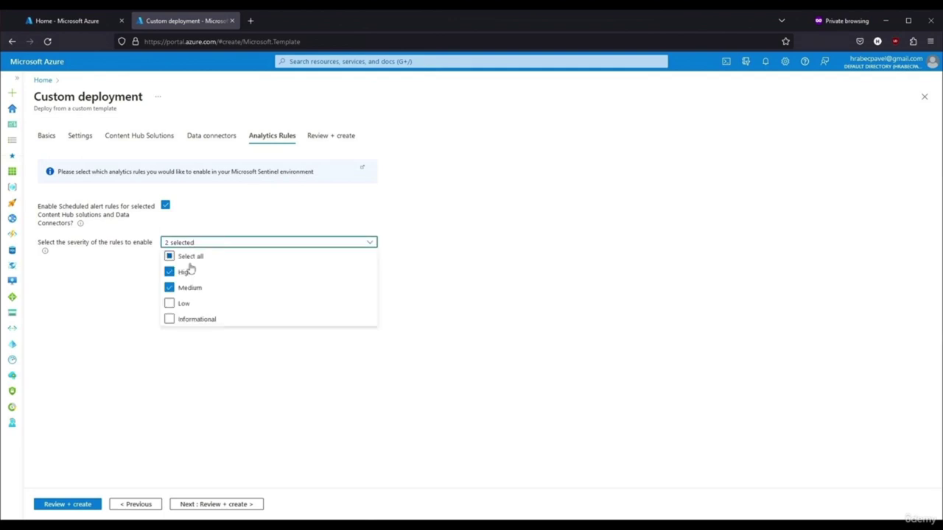
click(171, 304)
click(170, 319)
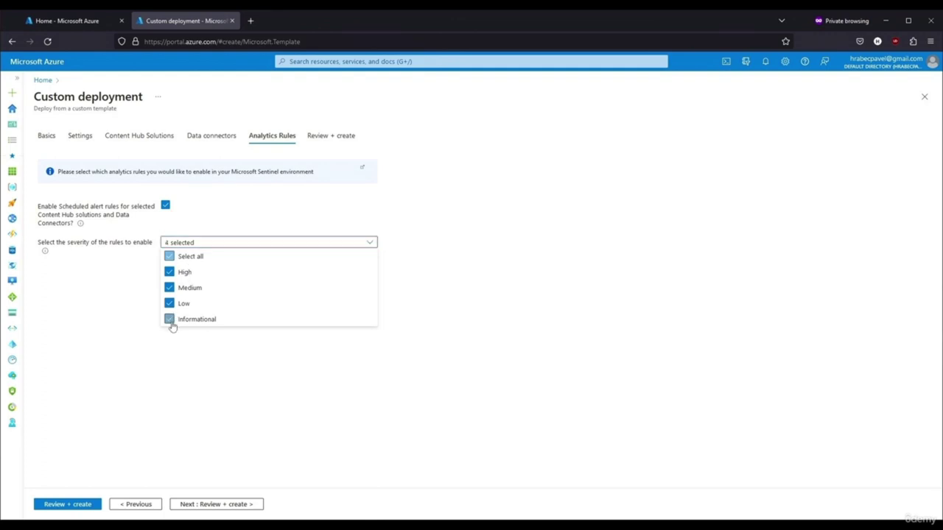
click(398, 262)
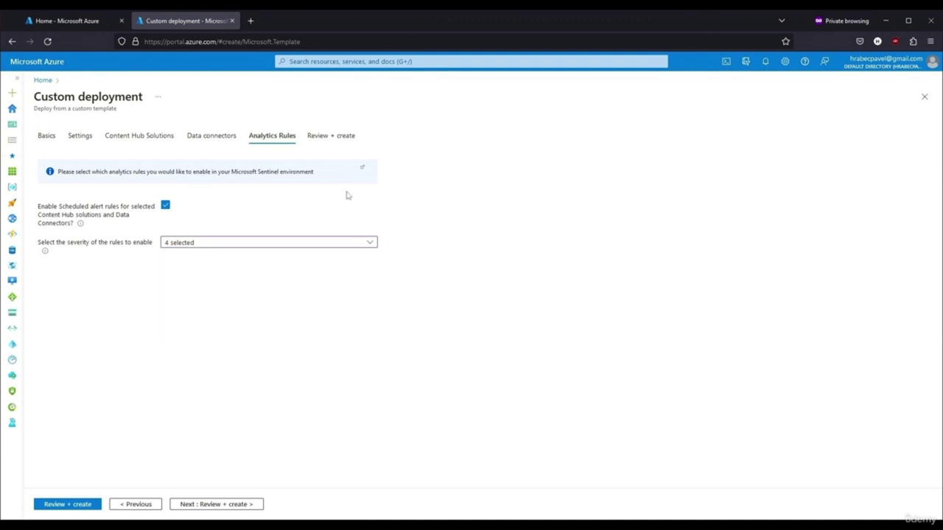
Open Review + create and scroll the summary once validation passes
click(323, 140)
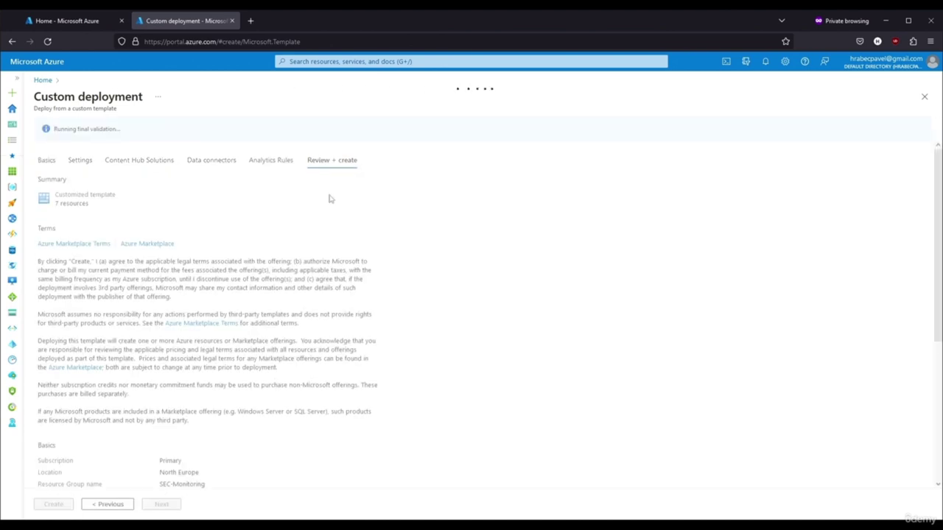
scroll(330, 199, down, 3)
scroll(329, 201, down, 4)
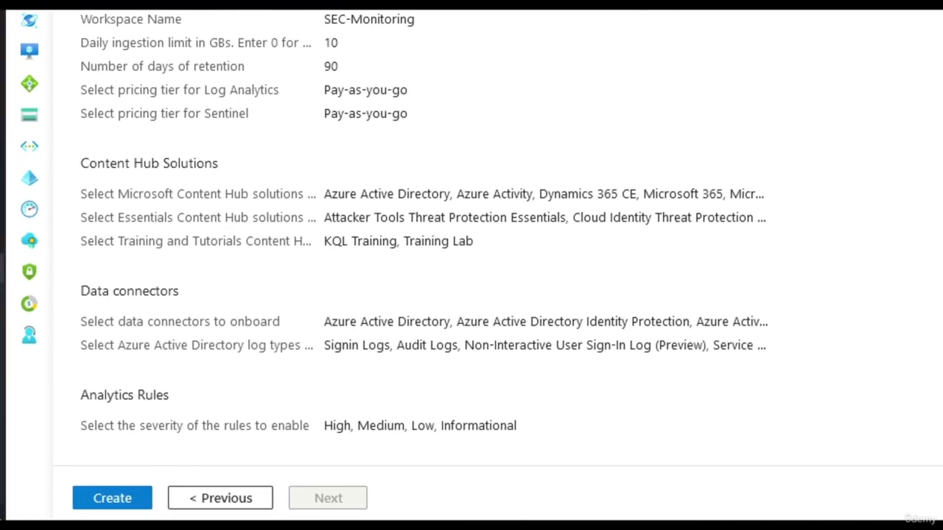
drag(17, 477, 143, 525)
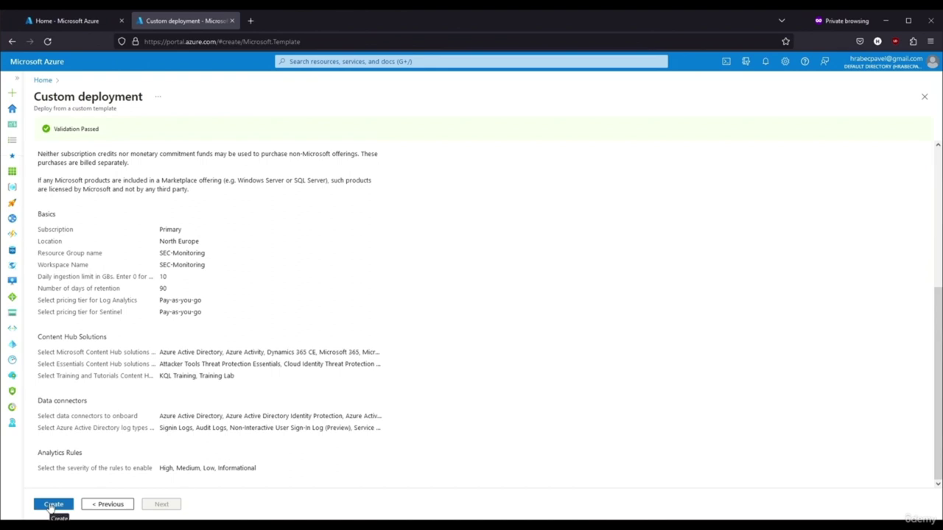
Create the deployment and read the enableDataConnectors InvalidLicense conflict in its operation details
click(52, 506)
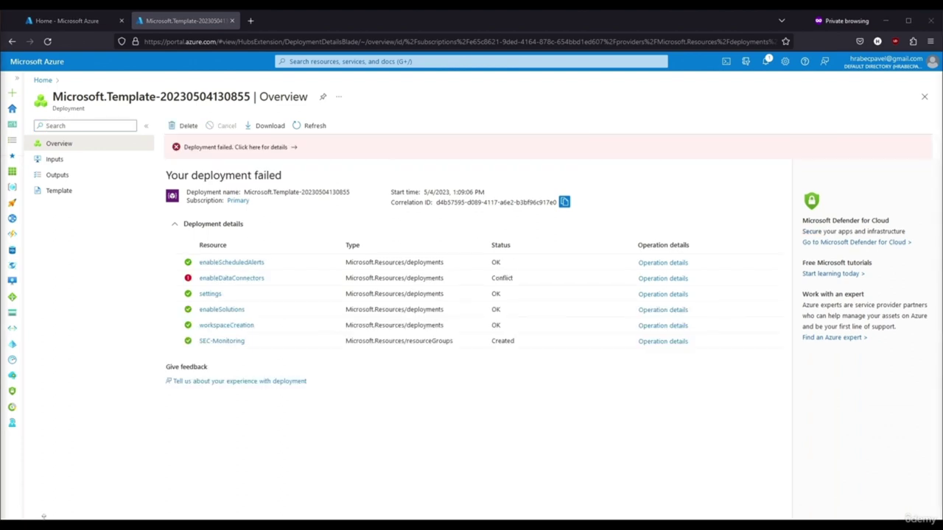
click(646, 283)
scroll(726, 413, down, 2)
drag(725, 446, 783, 446)
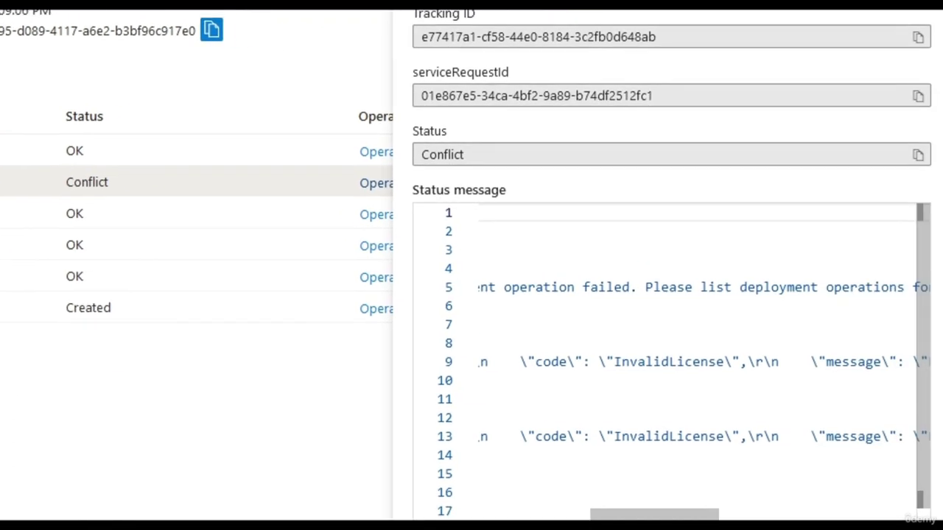
drag(644, 342, 899, 459)
drag(806, 455, 797, 461)
key(Escape)
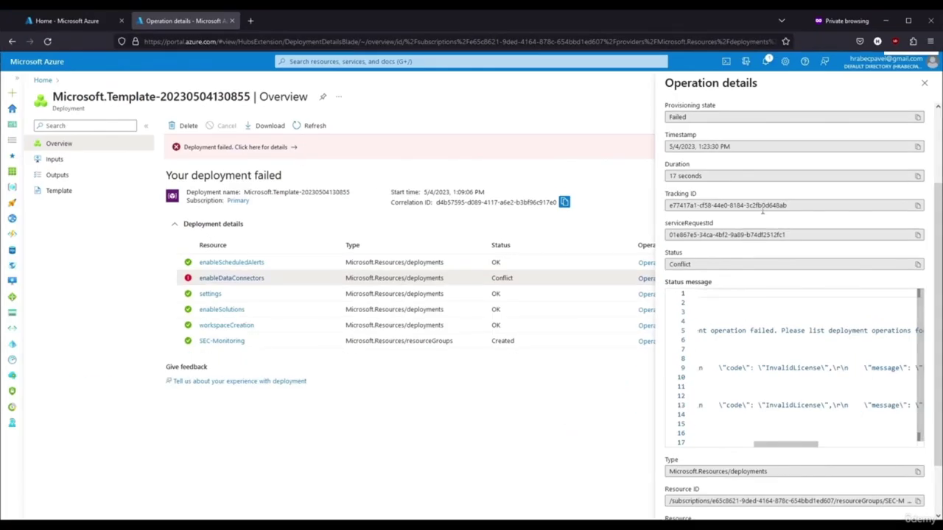
click(924, 85)
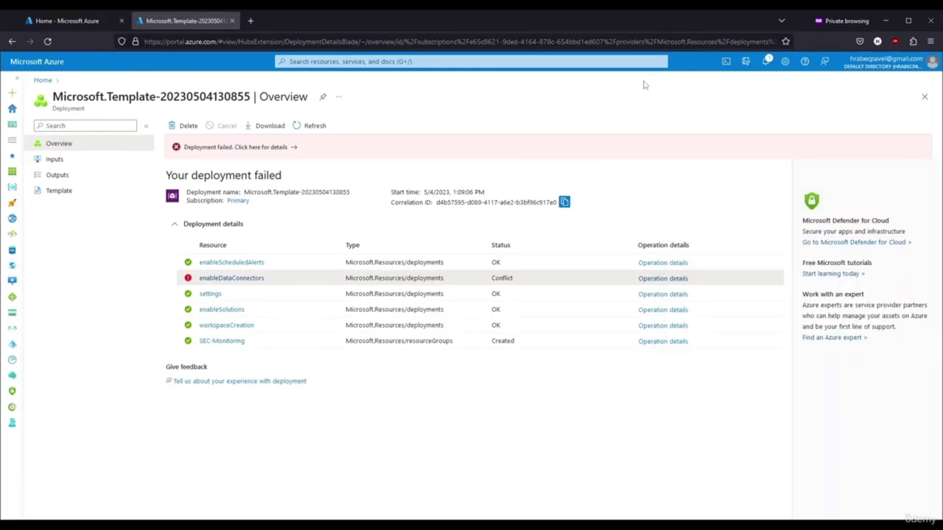
Find Resource groups via the portal search and open SEC-Monitoring with the list pane collapsed
click(362, 61)
text(resource)
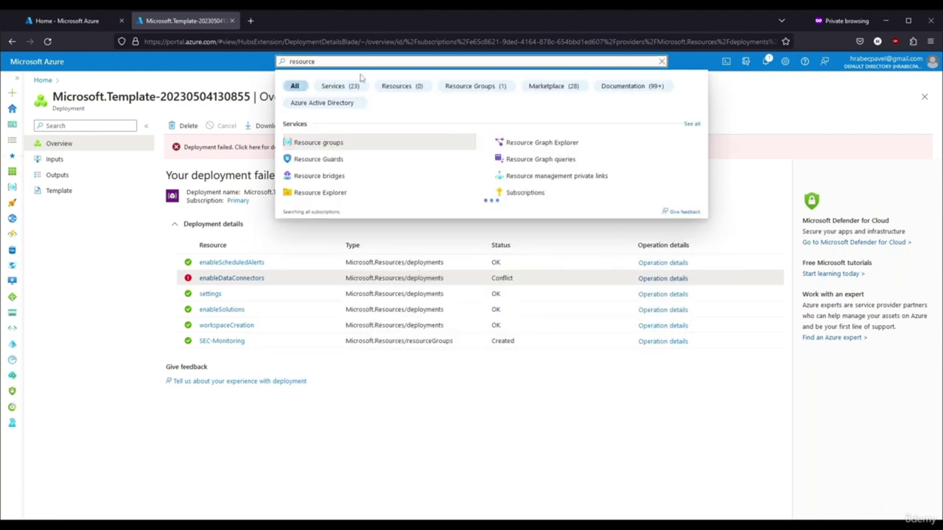
click(340, 140)
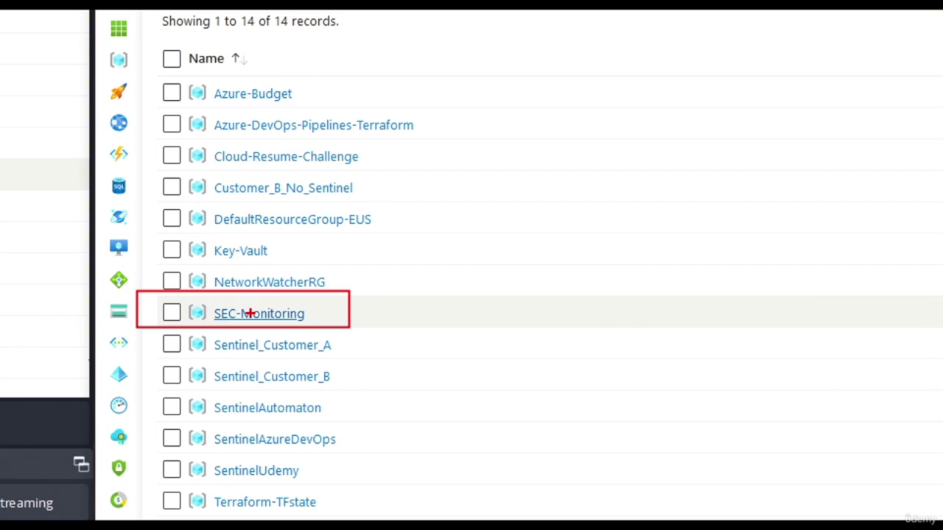
click(249, 314)
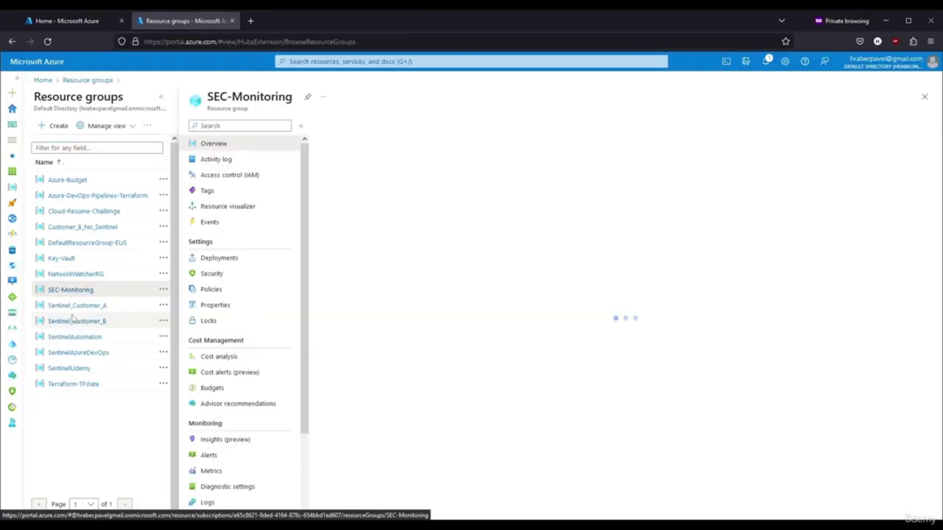
click(160, 98)
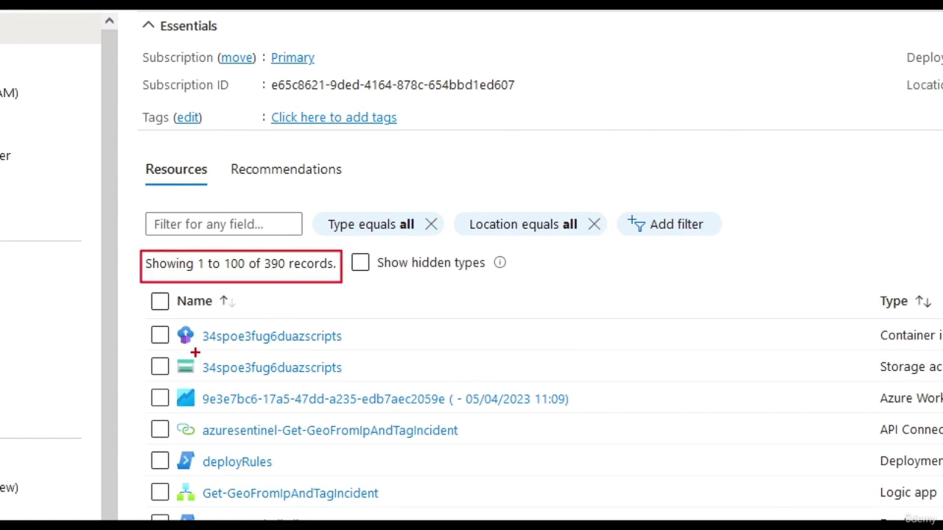
Scroll through the 390 resources and move to the second page
mouse_move(130, 318)
mouse_down()
mouse_move(507, 522)
mouse_move(584, 522)
mouse_up()
mouse_move(872, 285)
mouse_down()
mouse_move(901, 522)
mouse_move(942, 522)
mouse_up()
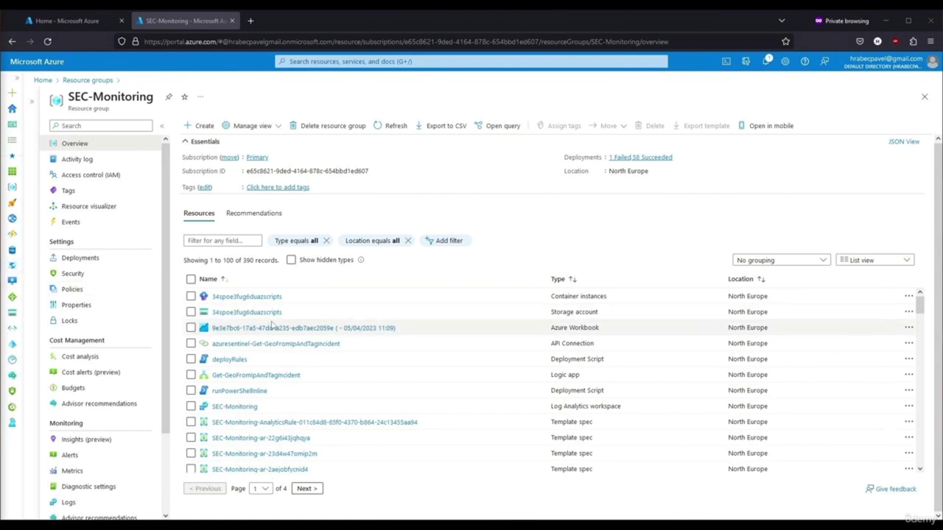
scroll(273, 326, down, 3)
scroll(273, 325, down, 3)
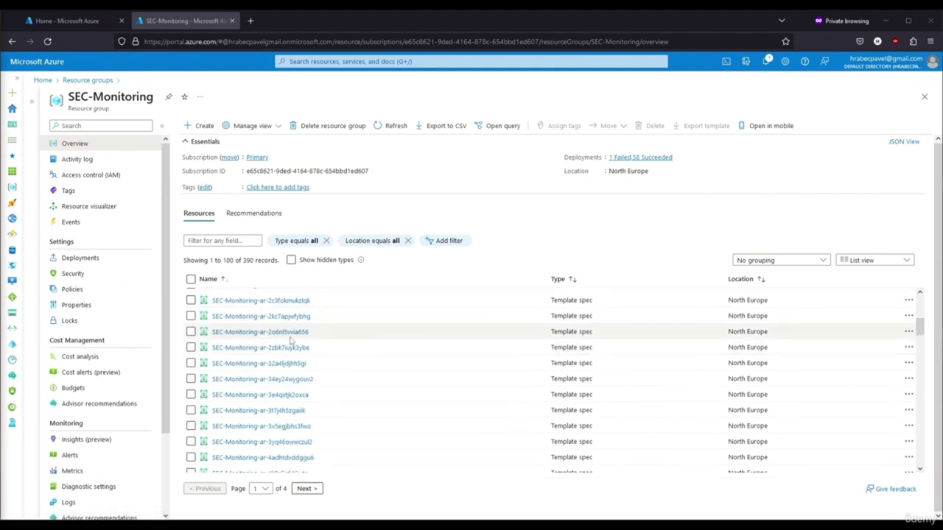
scroll(302, 341, down, 3)
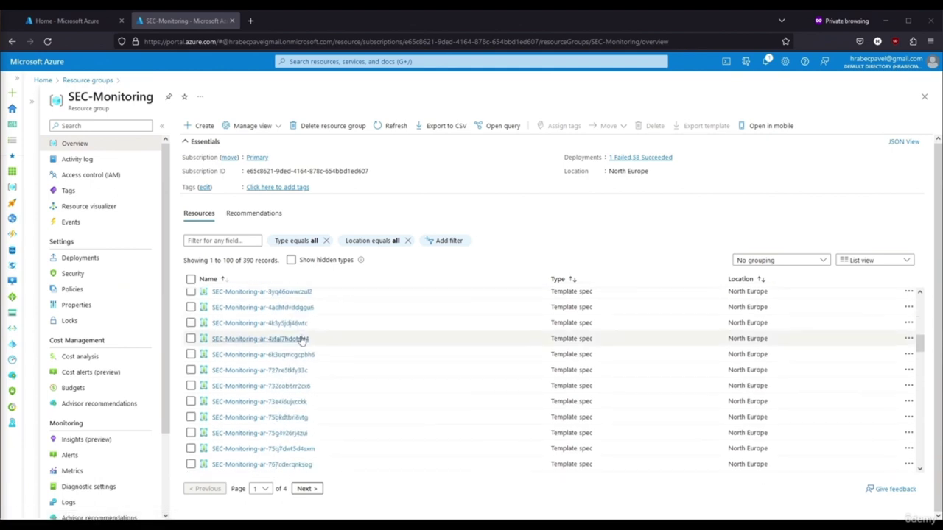
scroll(302, 346, down, 3)
click(305, 489)
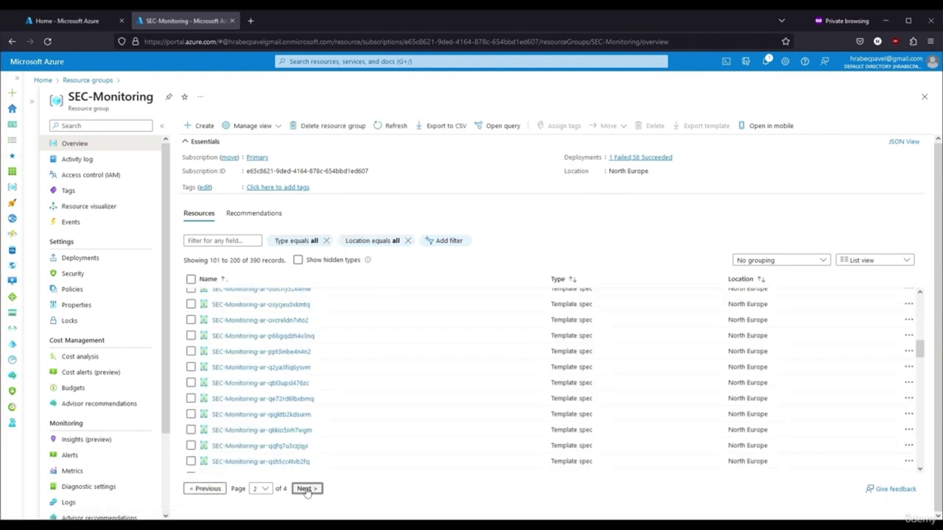
scroll(291, 338, up, 5)
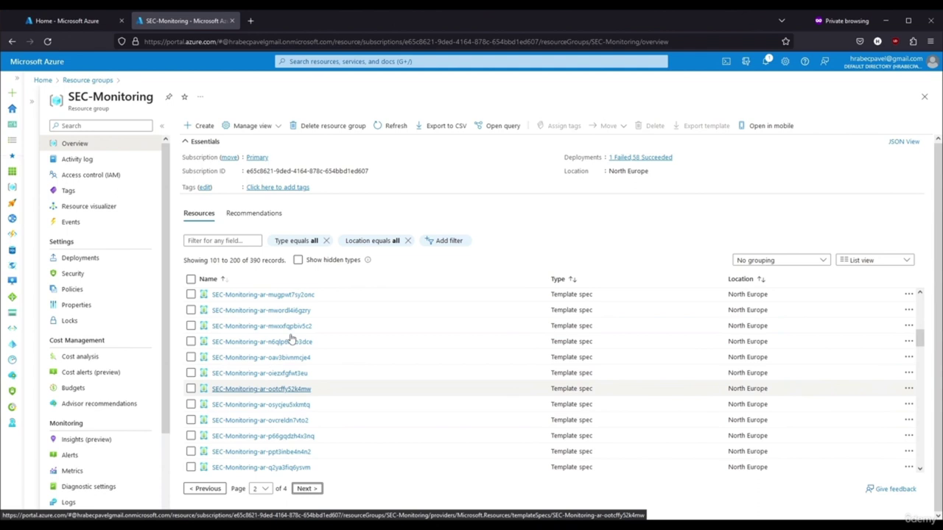
scroll(293, 338, down, 3)
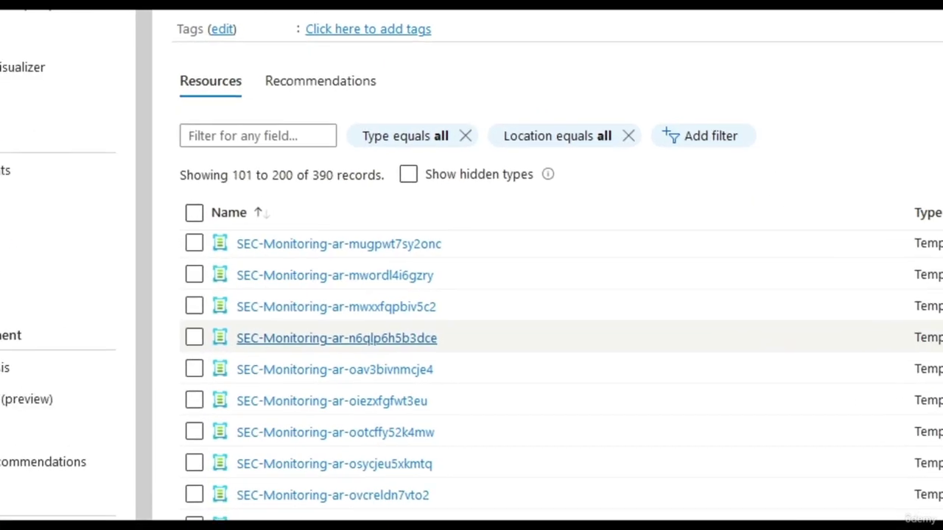
drag(193, 329, 467, 359)
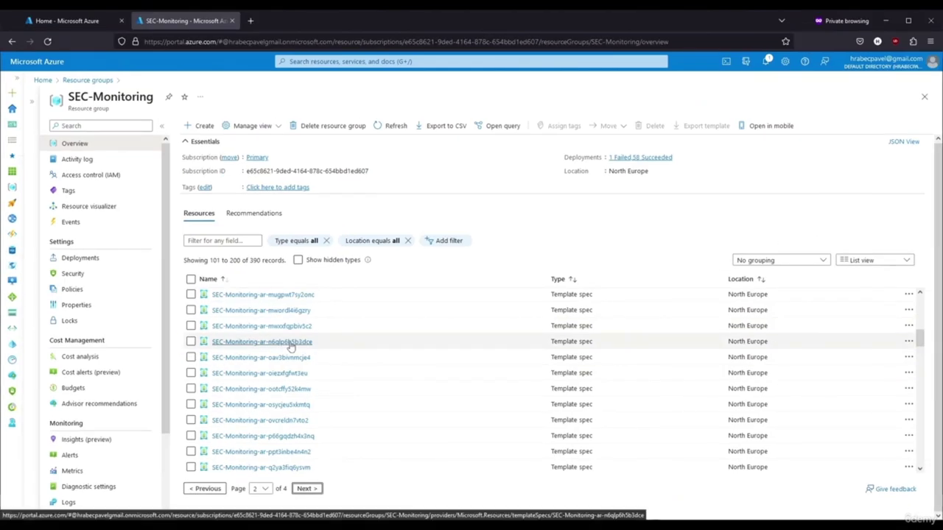
click(351, 338)
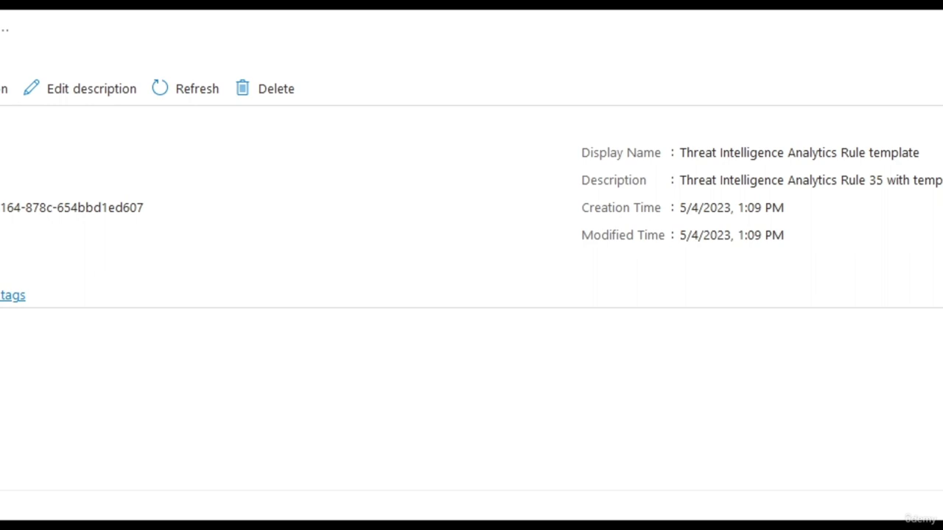
drag(338, 131, 740, 253)
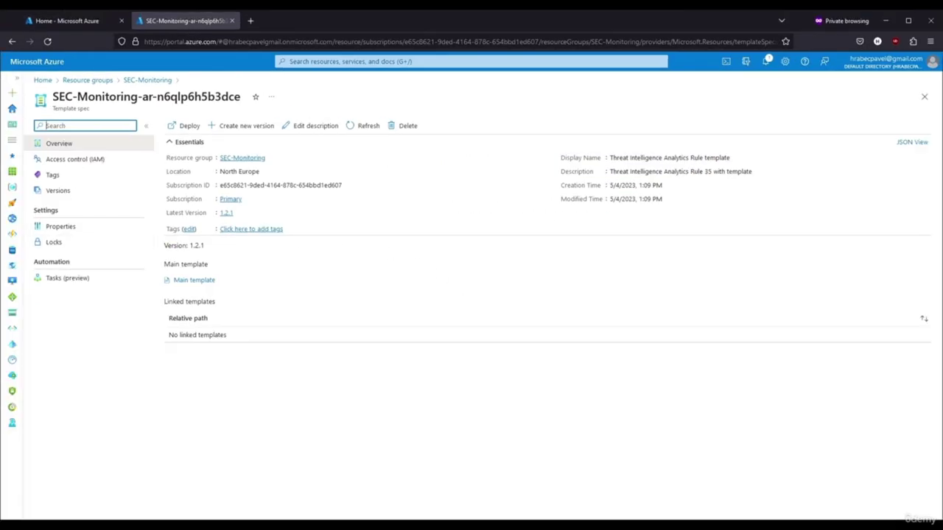
mouse_move(197, 118)
mouse_down()
mouse_move(217, 155)
mouse_move(286, 157)
mouse_up()
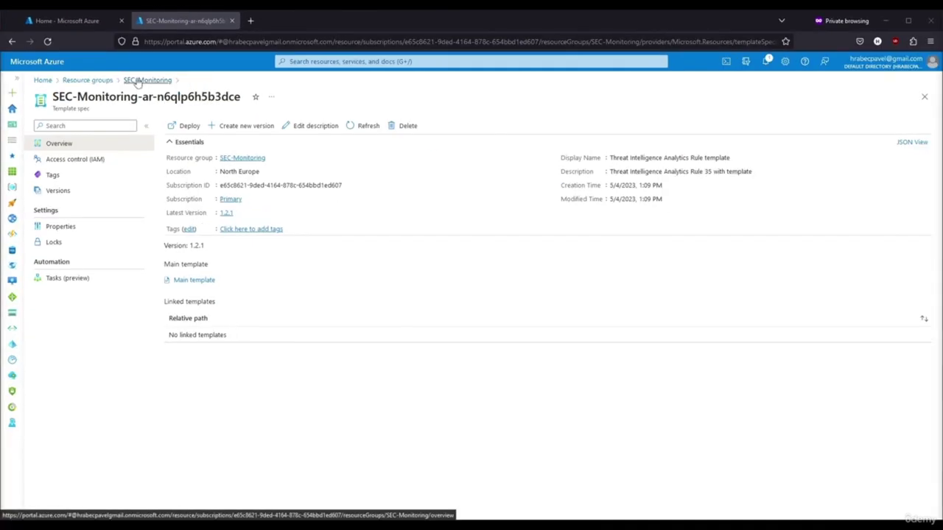
From the SEC-Monitoring resource group, open the SEC-Monitoring workspace's empty Diagnostic settings page
click(141, 82)
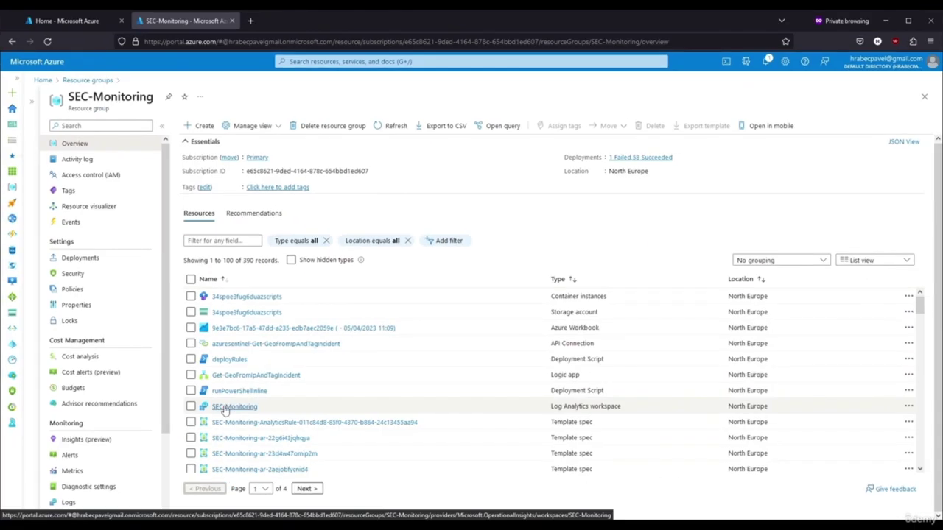
click(225, 410)
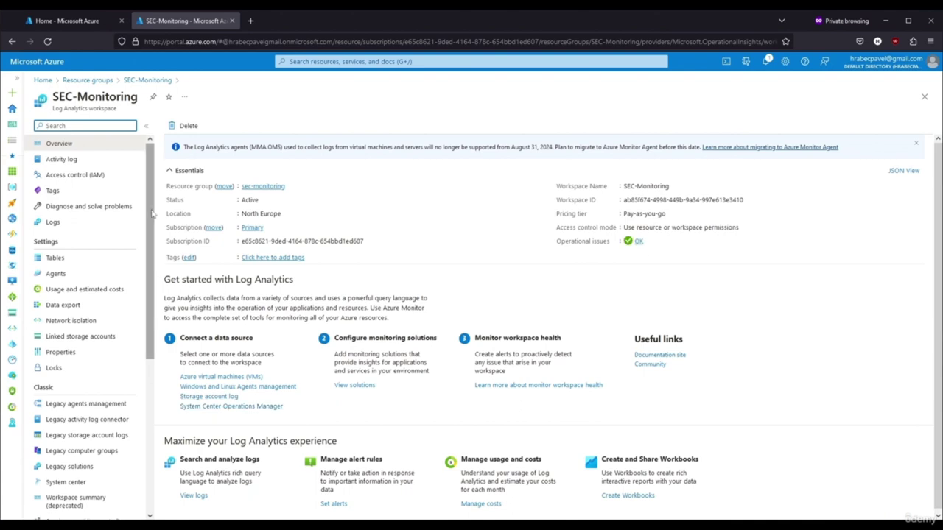
scroll(150, 186, down, 5)
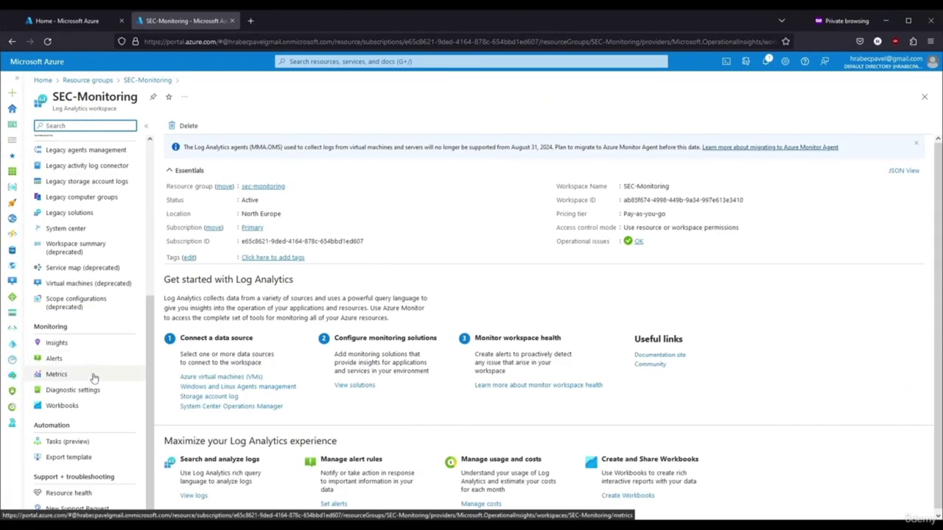
click(70, 402)
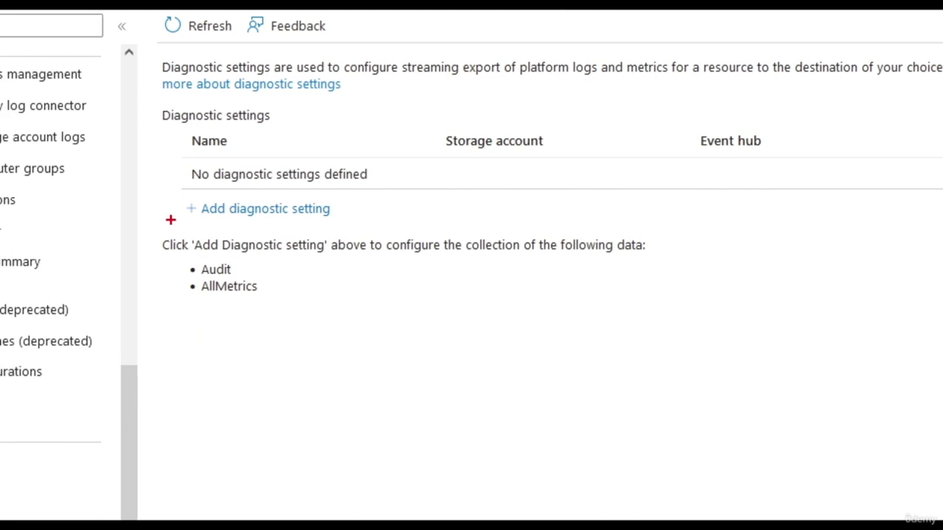
Save diagnostic setting 'Sentinel' sending allLogs and AllMetrics to the SEC-Monitoring Log Analytics workspace
click(265, 209)
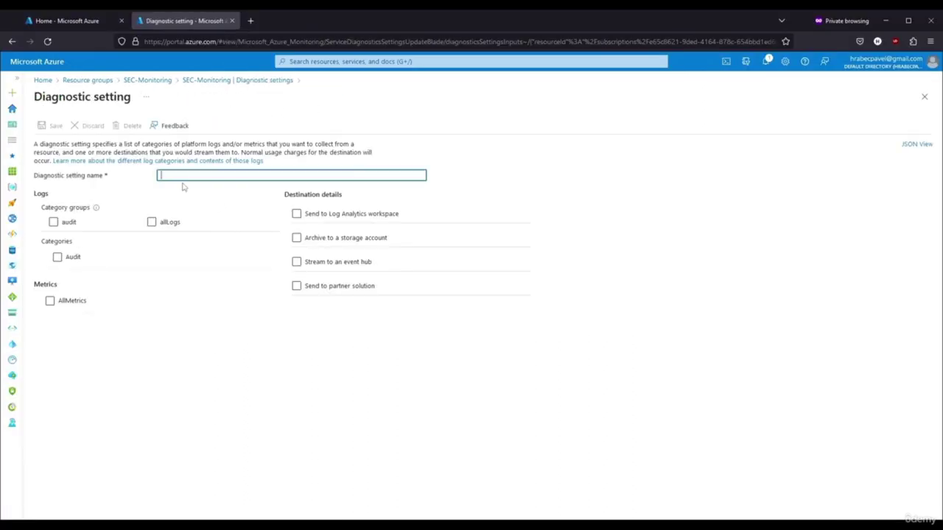
text(Sentinel)
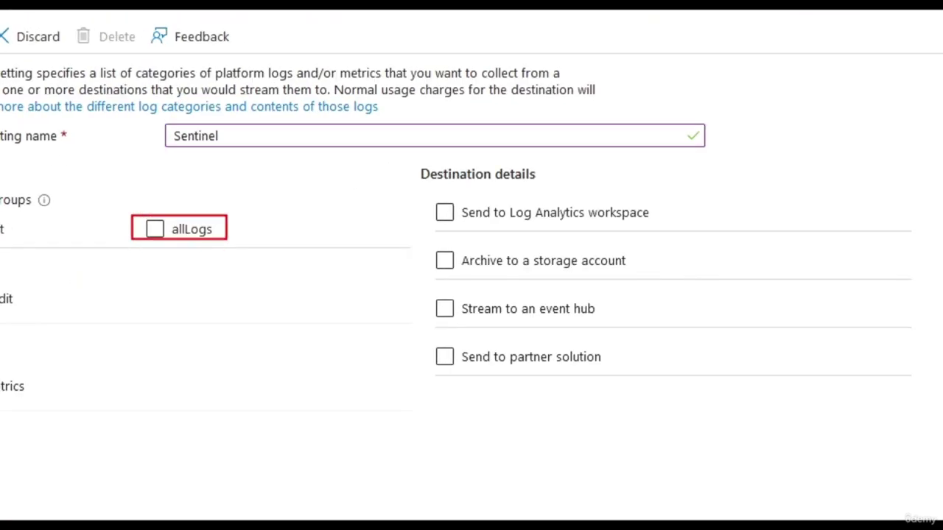
click(72, 302)
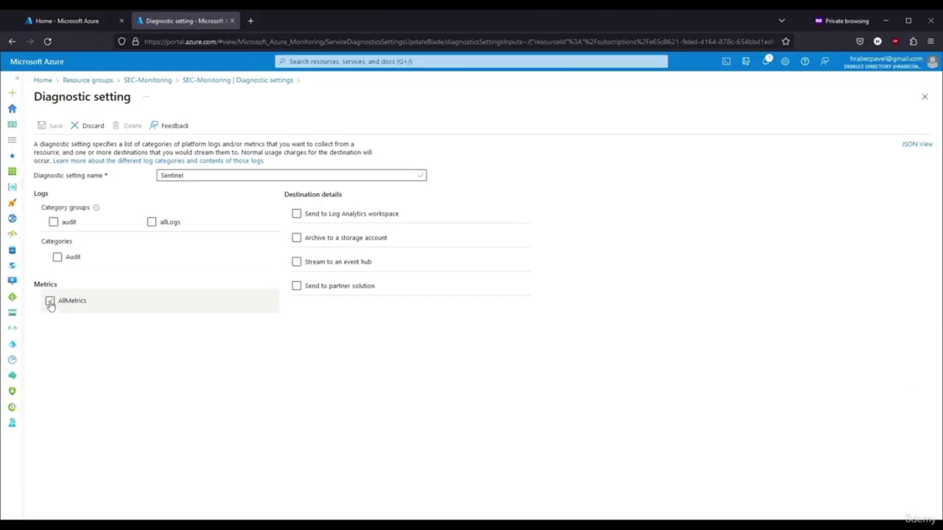
click(50, 302)
click(152, 222)
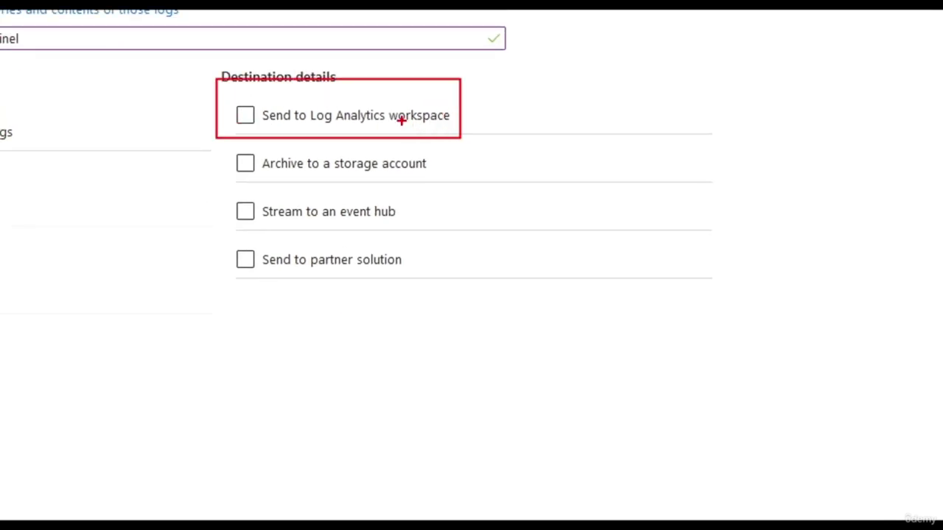
click(263, 117)
click(305, 221)
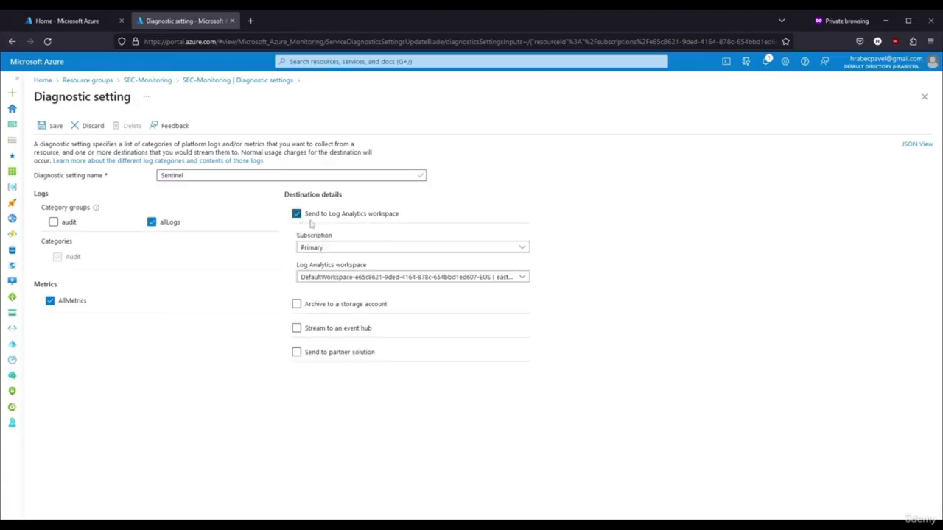
click(522, 278)
click(384, 422)
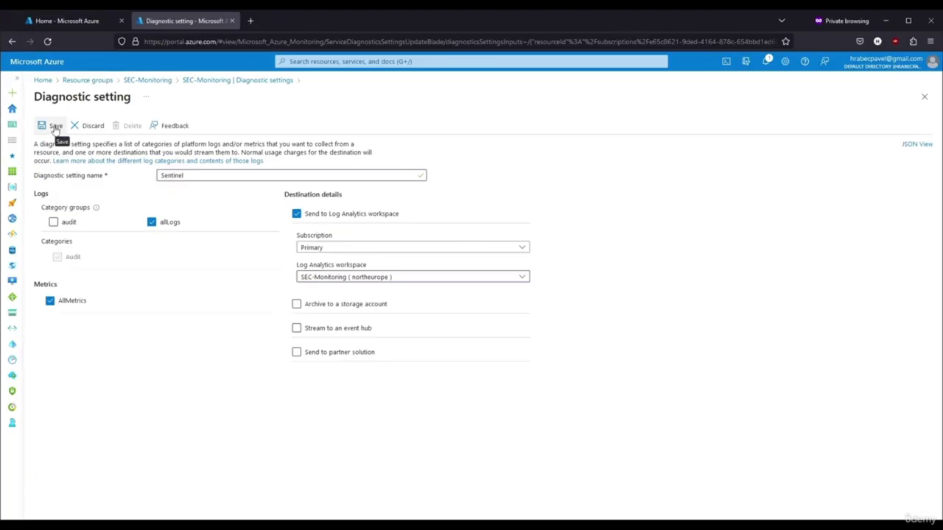
click(56, 127)
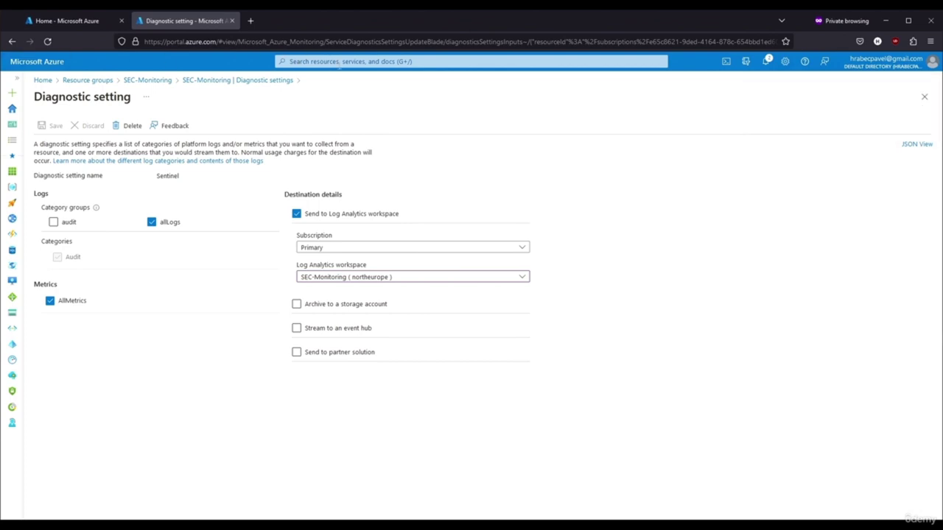
Search for Microsoft Sentinel and open it for the SEC-Monitoring workspace
click(341, 62)
text(M)
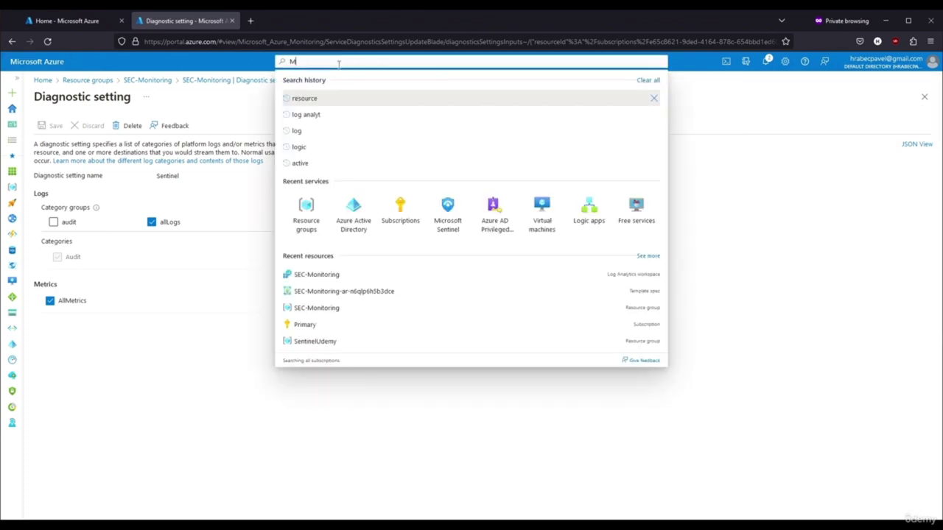
text(icrosoft Sentinel)
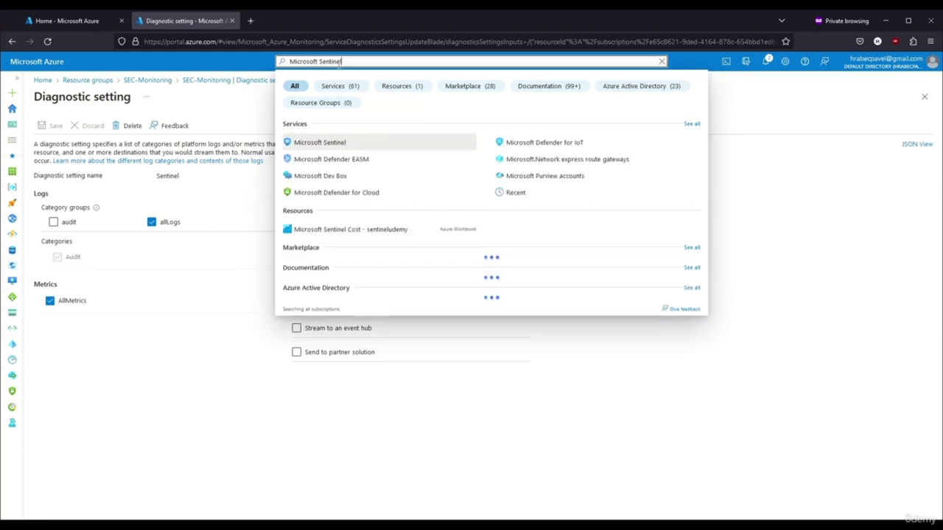
click(356, 145)
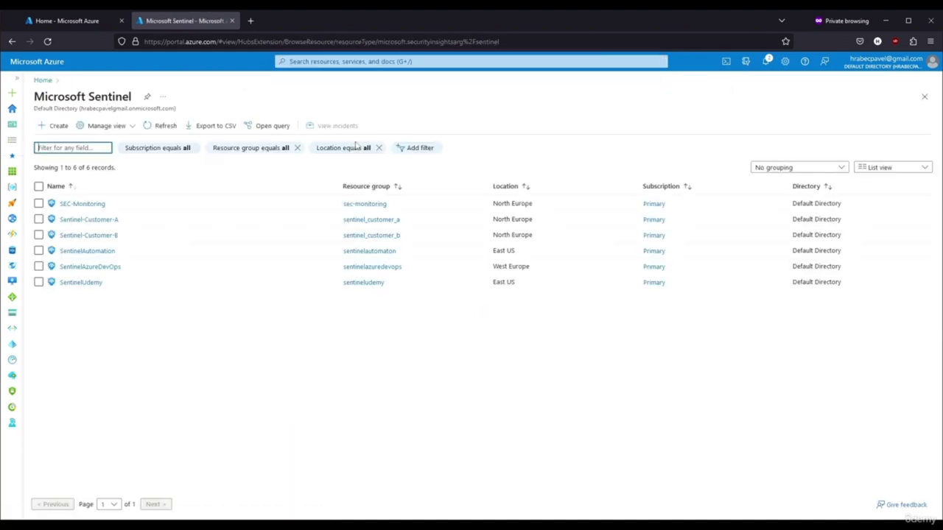
click(84, 206)
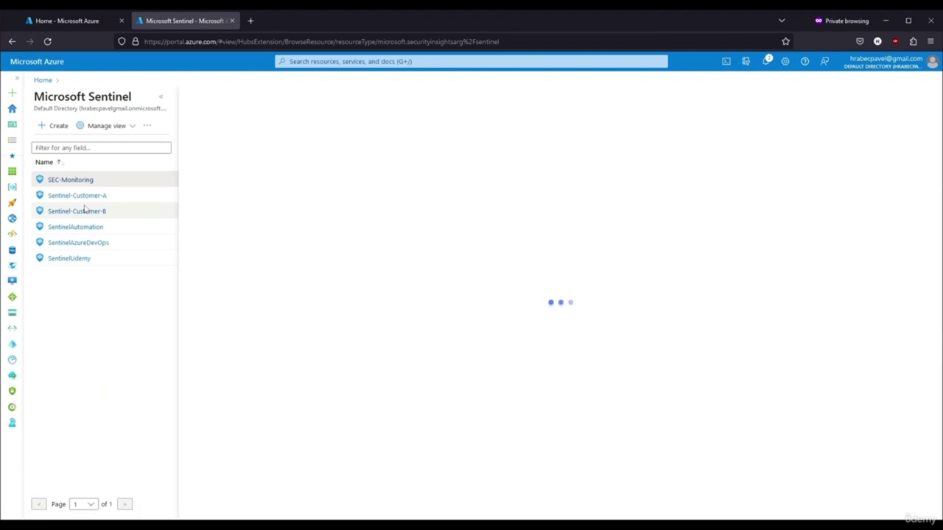
Hide the workspace list, refresh the Sentinel overview, and go to Logs
click(162, 102)
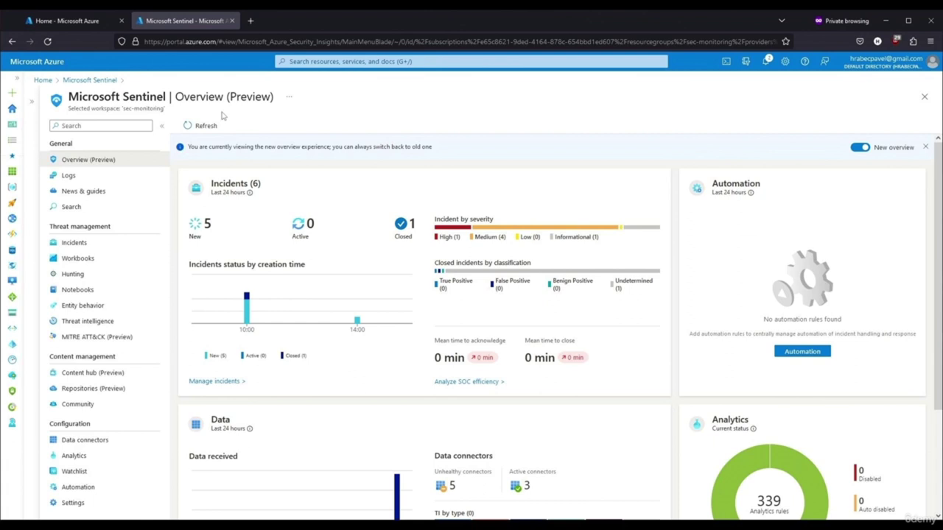
click(206, 125)
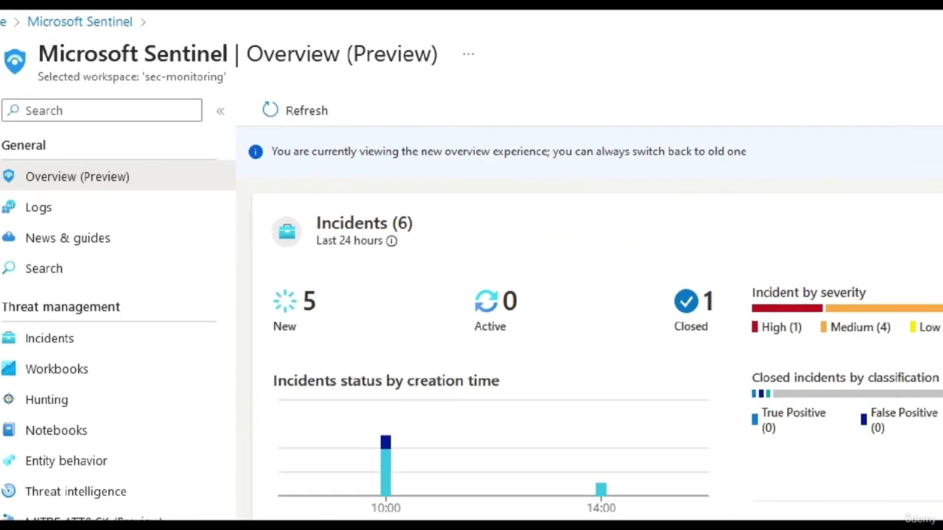
drag(77, 145, 177, 188)
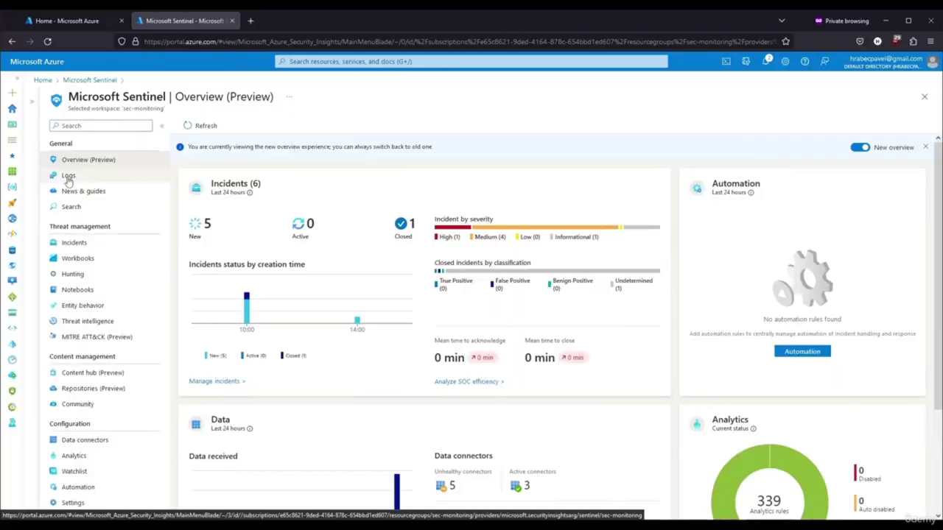
click(131, 171)
Close the welcome and Queries dialogs, then expand the LogManagement and Microsoft Sentinel table groups
click(911, 154)
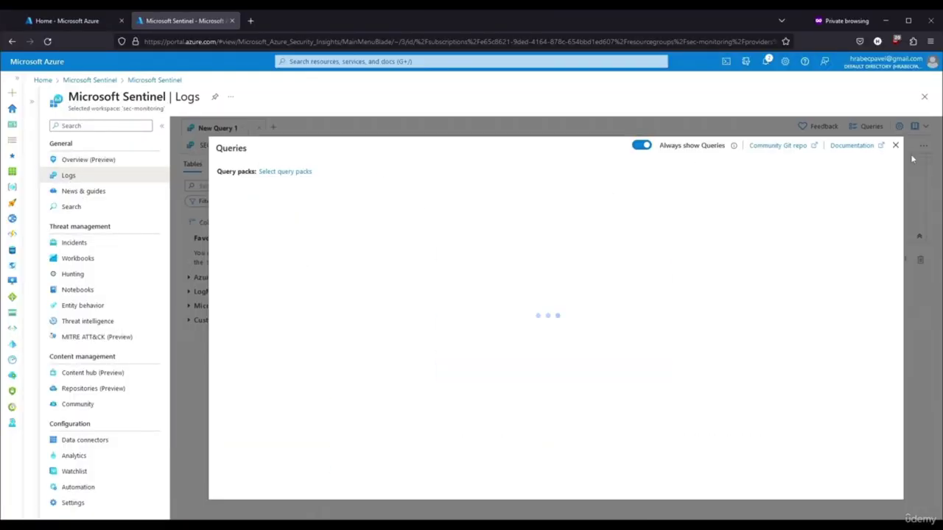
click(898, 146)
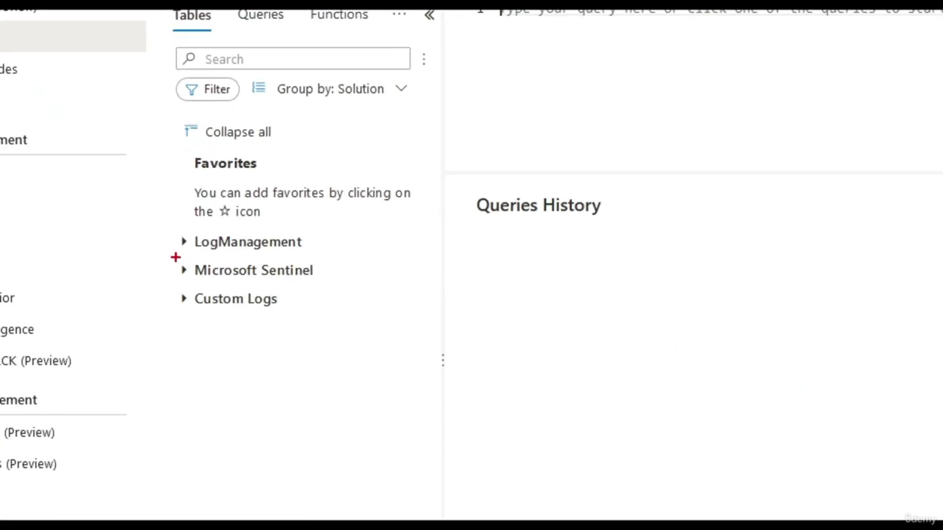
drag(186, 272, 195, 281)
drag(176, 232, 192, 250)
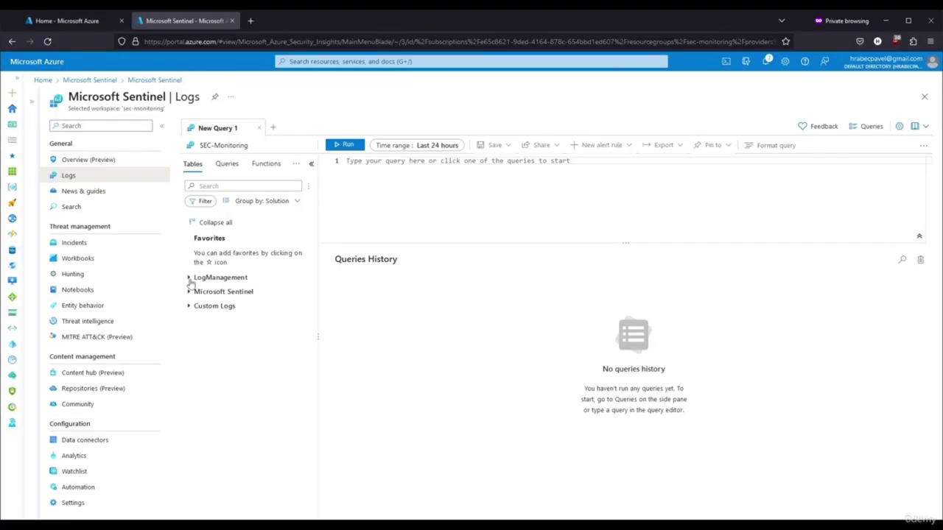
click(190, 280)
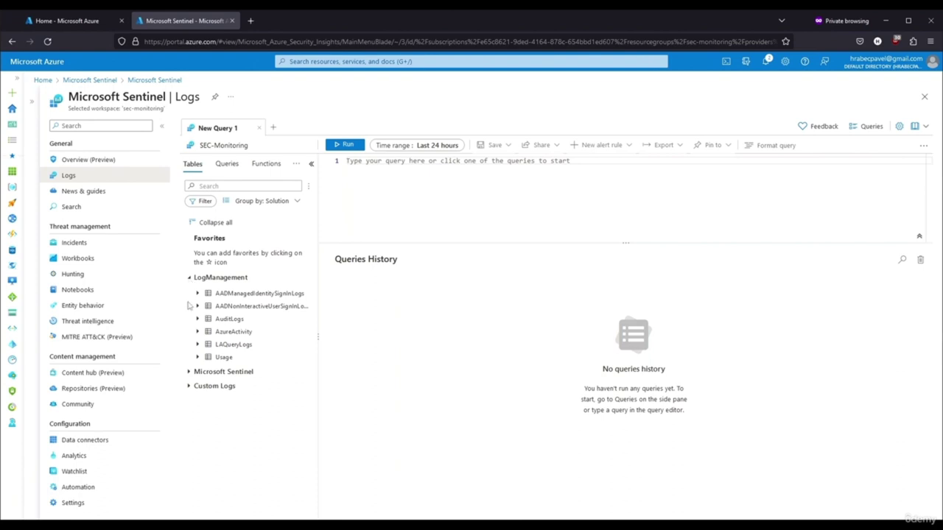
click(189, 376)
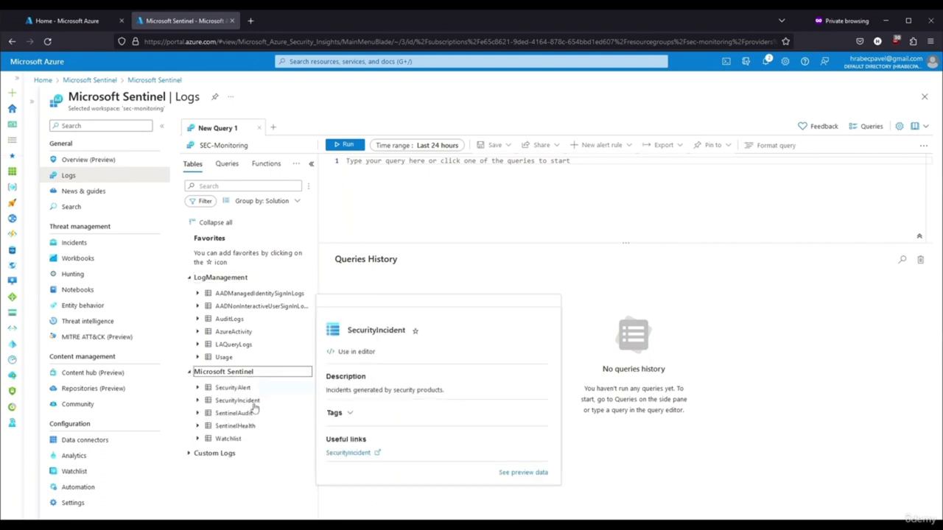
mouse_move(248, 296)
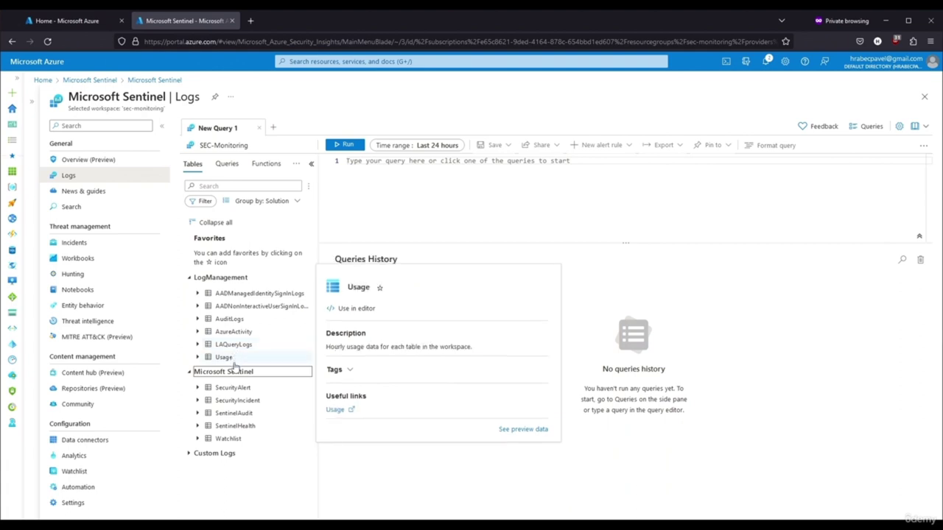
Run an AzureActivity query and expand a result's Properties and Authorization details
double_click(234, 331)
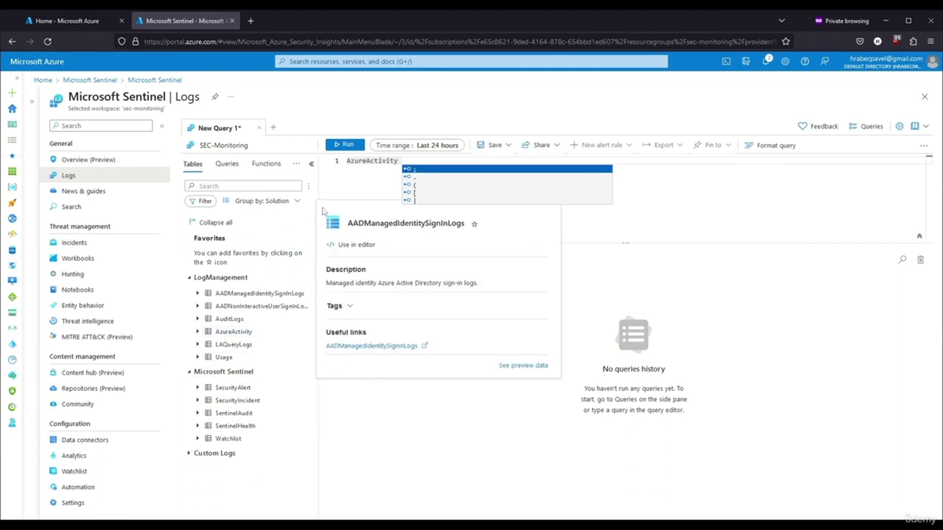
key(shift+Return)
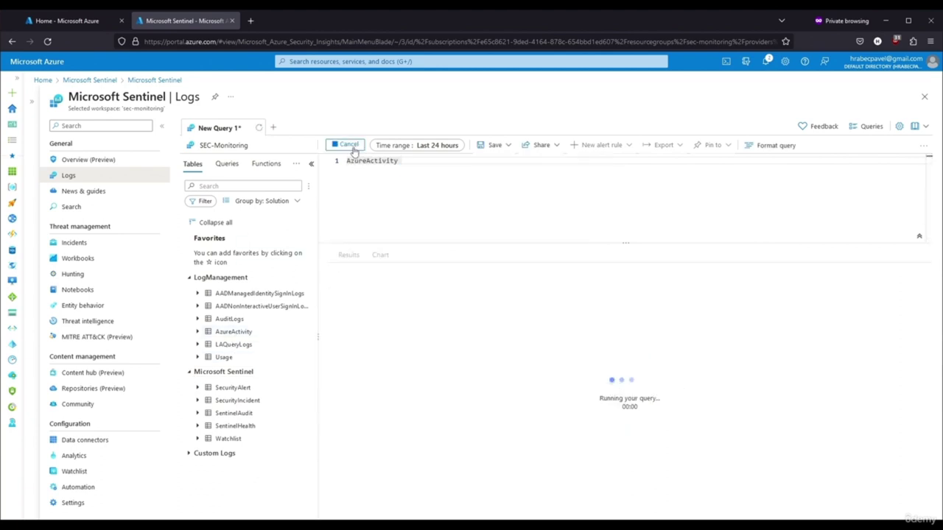
mouse_move(386, 492)
mouse_down()
mouse_move(518, 500)
mouse_move(649, 487)
mouse_move(398, 492)
mouse_up()
click(351, 286)
scroll(354, 313, down, 3)
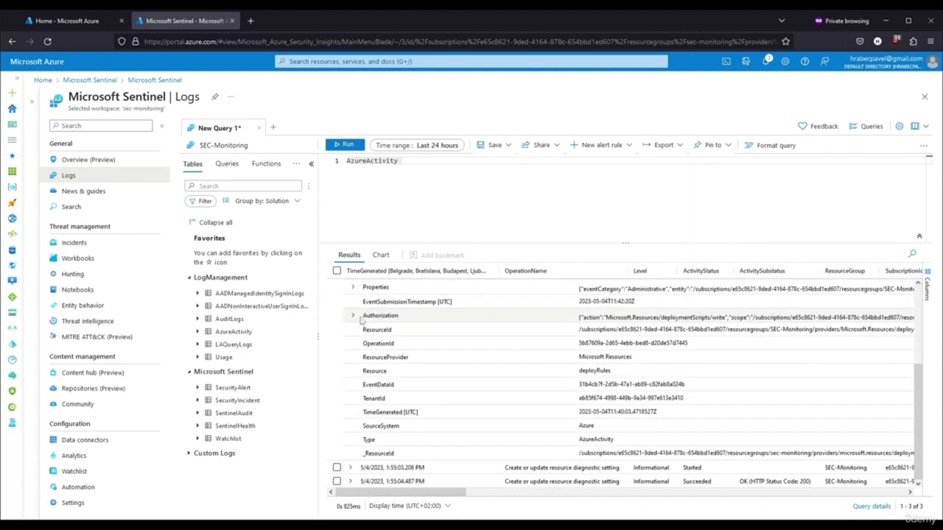
scroll(365, 328, up, 3)
scroll(355, 416, up, 1)
click(353, 410)
scroll(354, 383, down, 3)
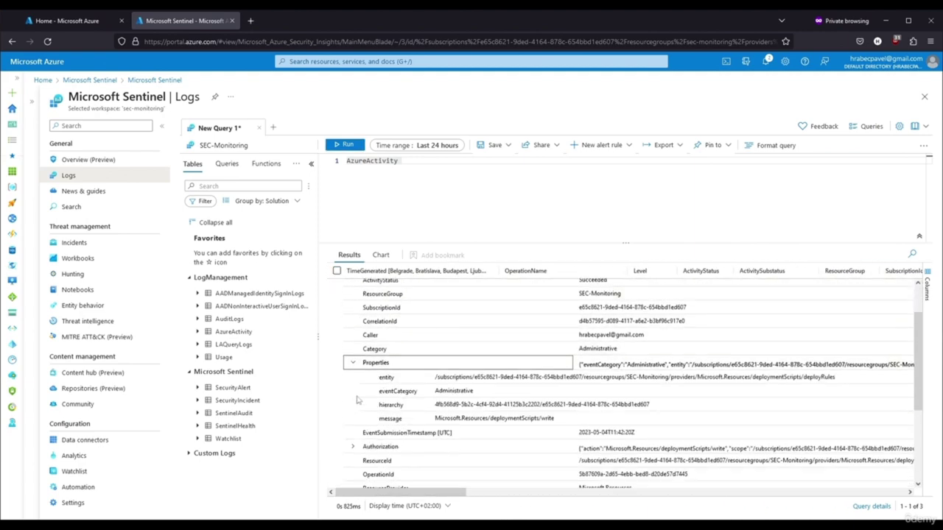
click(352, 361)
scroll(361, 413, down, 2)
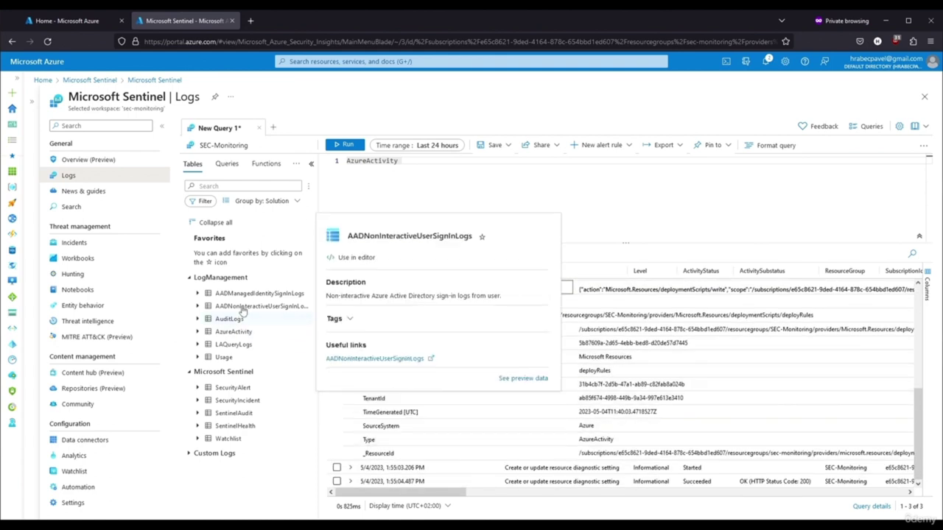
Replace the query with AADNonInteractiveUserSignInLogs, run it, and inspect a record's LocationDetails
click(384, 171)
key(ctrl+a)
key(Delete)
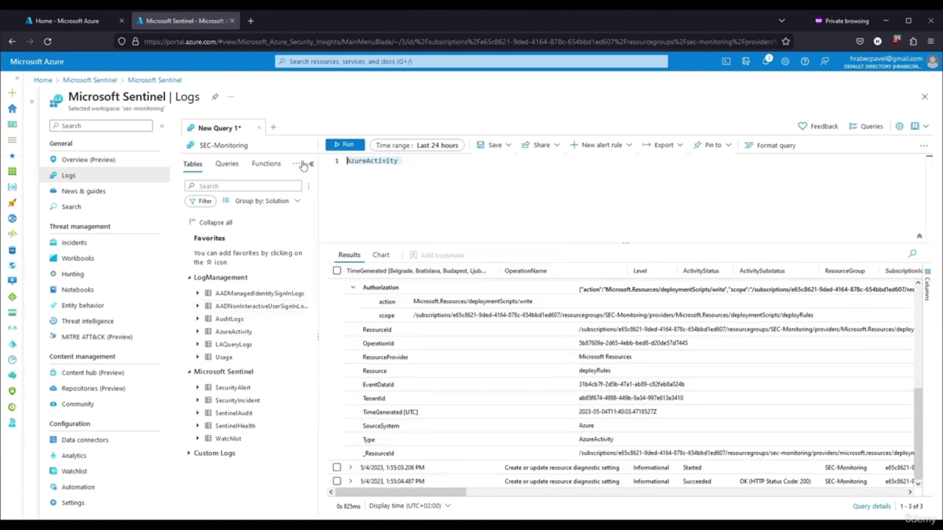
double_click(247, 310)
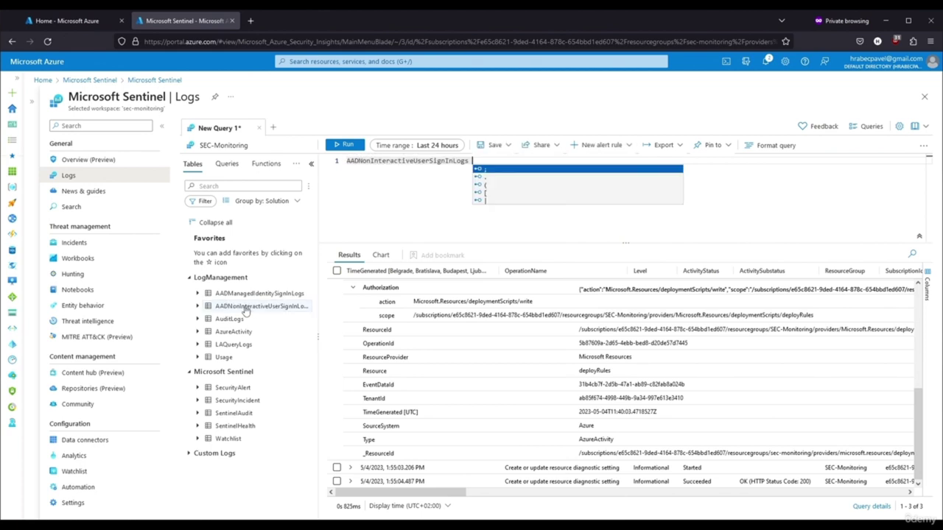
click(346, 146)
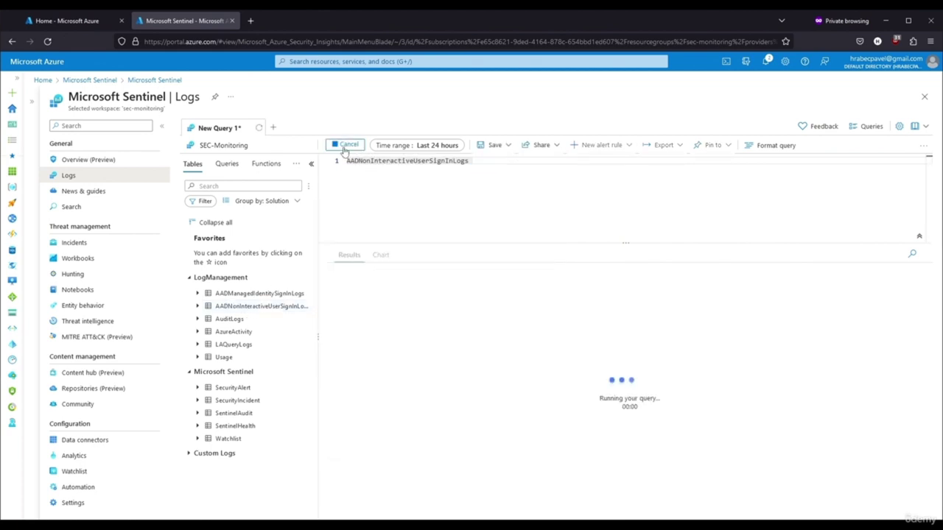
click(351, 288)
scroll(361, 305, down, 6)
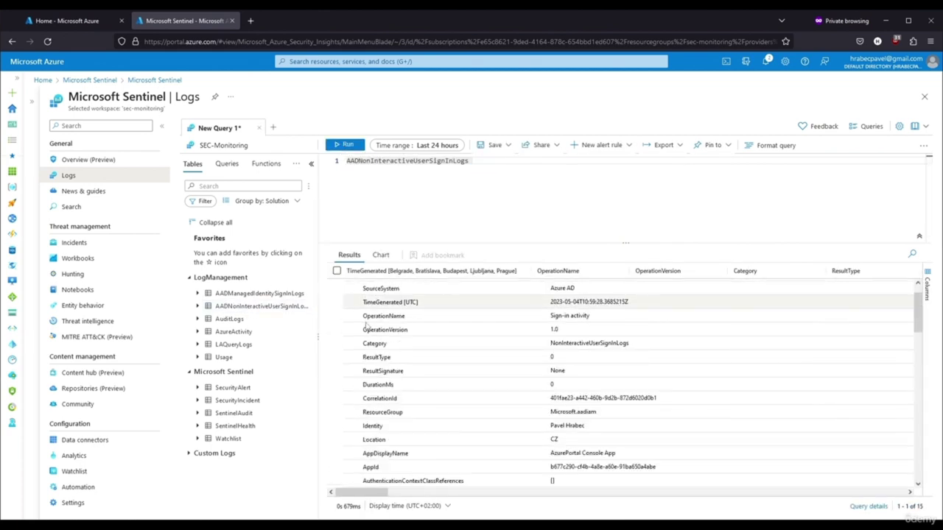
scroll(366, 318, down, 3)
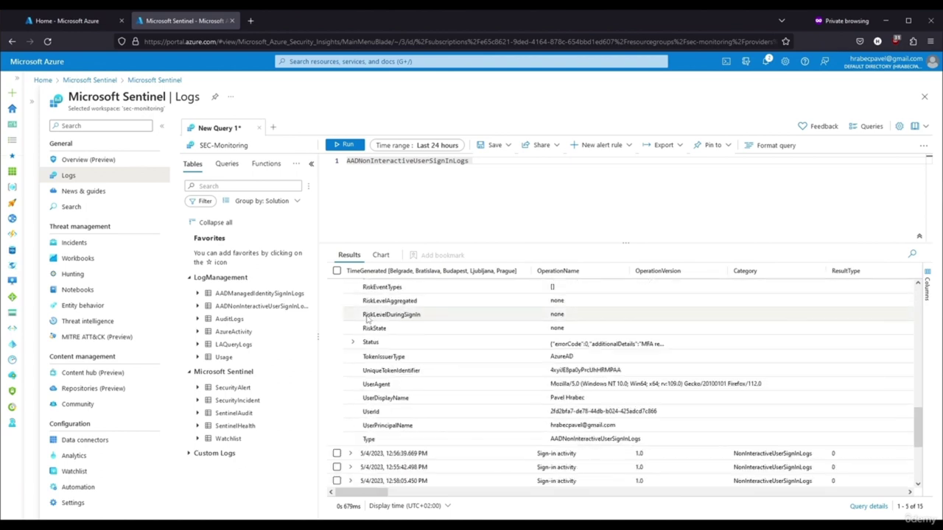
scroll(361, 328, up, 6)
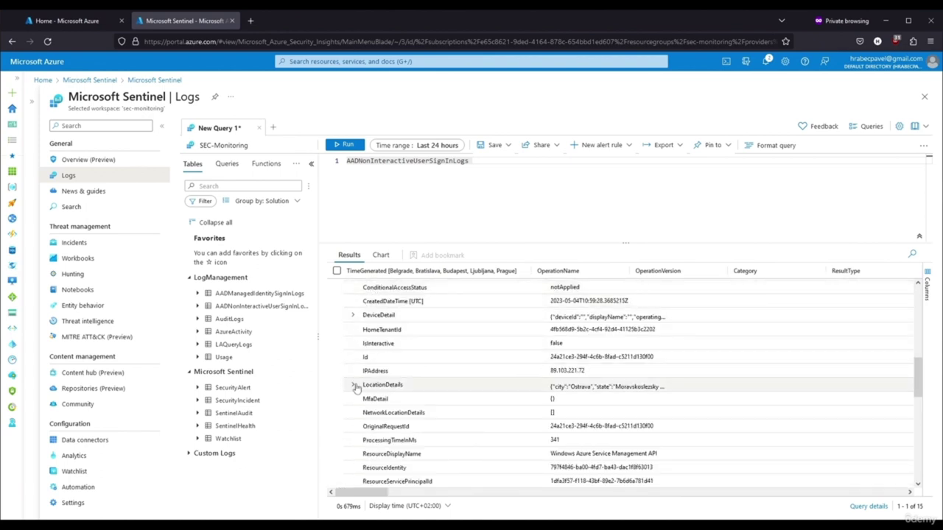
click(353, 385)
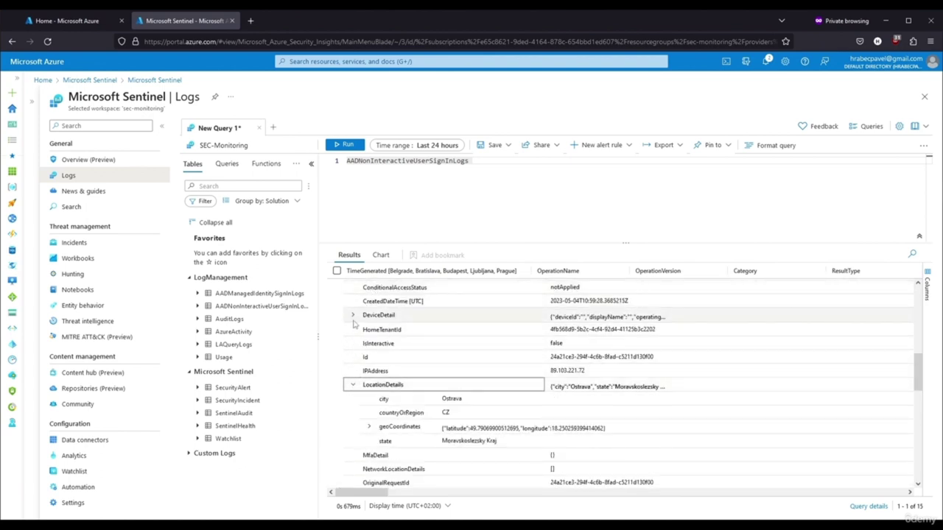
click(352, 384)
scroll(353, 389, down, 1)
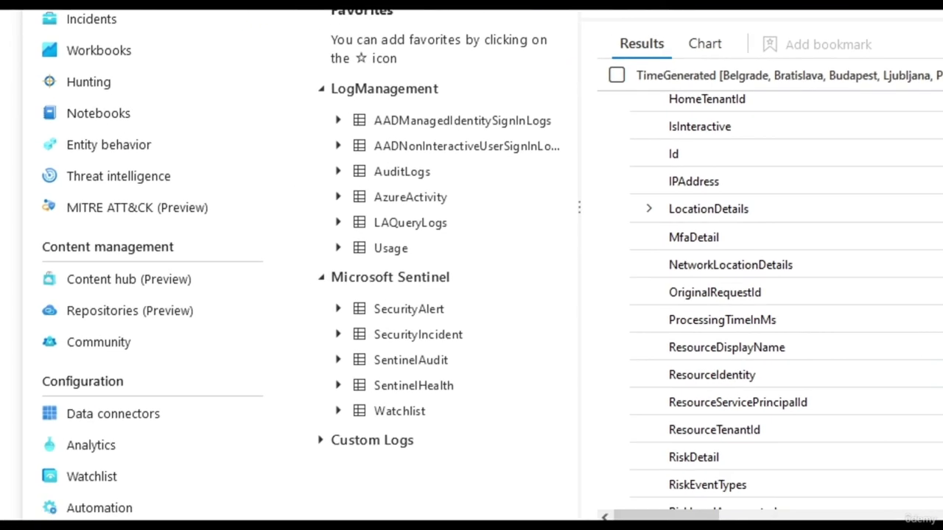
Open Sentinel's Data connectors page, discarding the unsaved query
drag(0, 430, 132, 448)
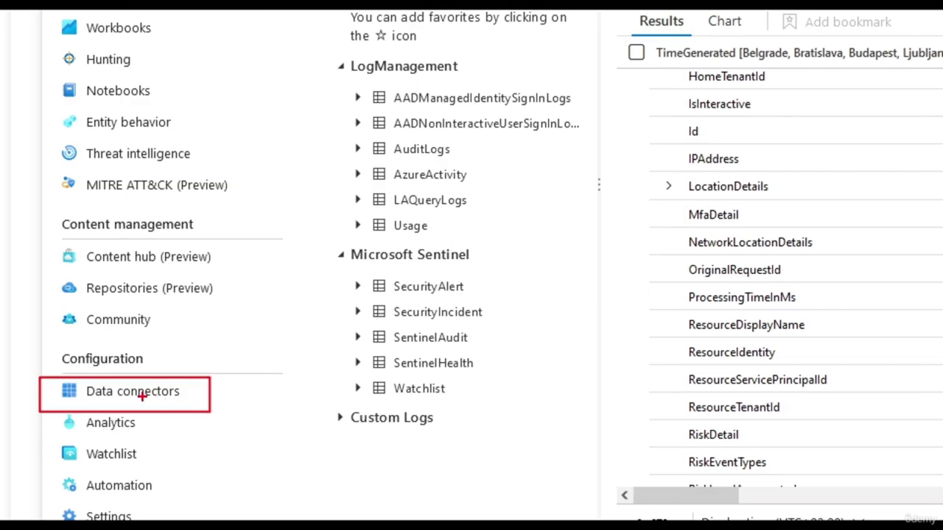
click(151, 396)
click(514, 301)
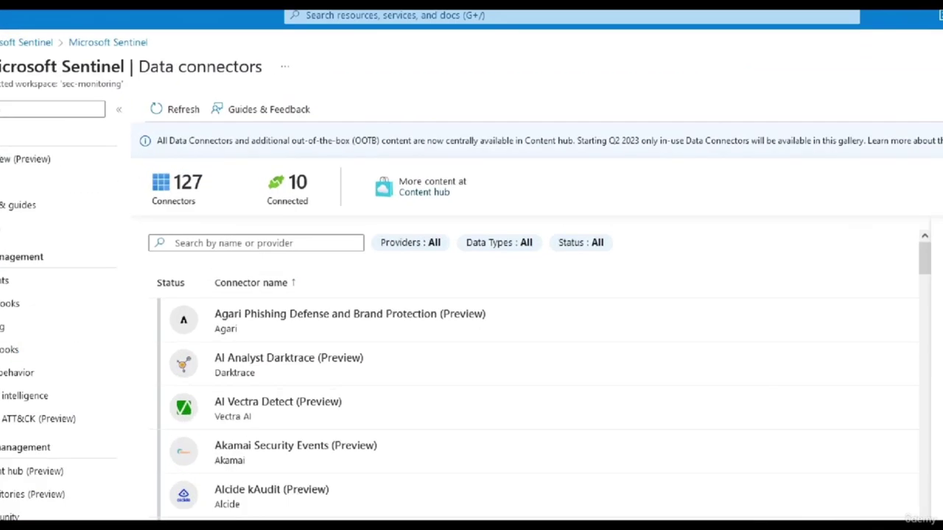
drag(248, 166, 355, 228)
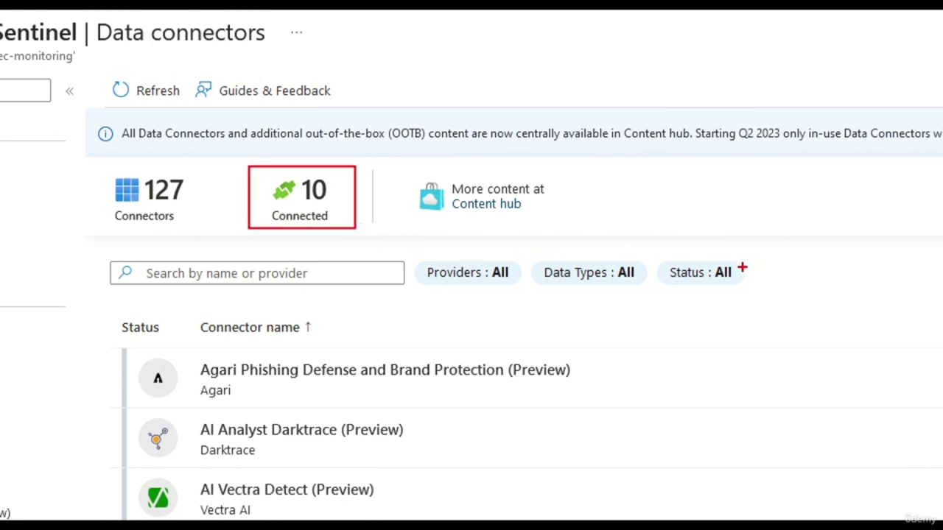
mouse_move(653, 251)
mouse_down()
mouse_move(716, 301)
mouse_move(755, 291)
mouse_up()
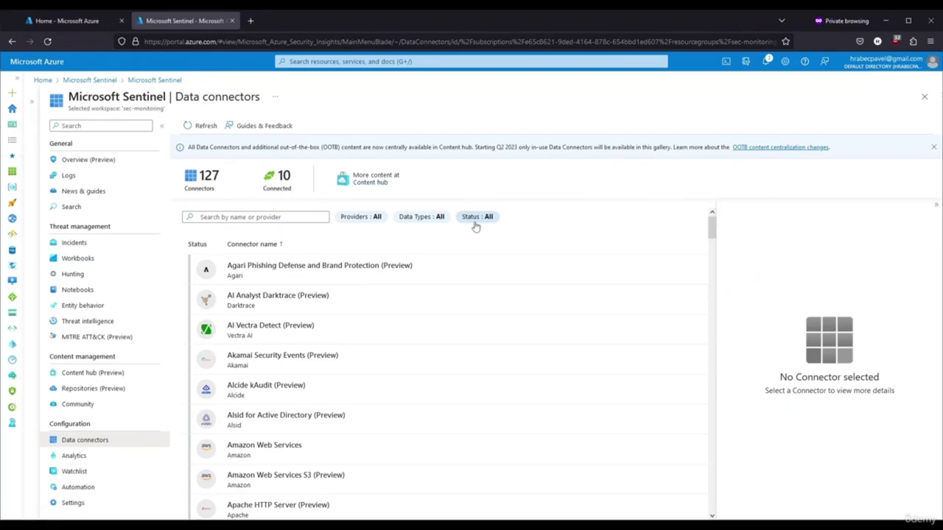
Filter connectors to Connected only and show Azure Active Directory's details and data-received chart
click(471, 218)
click(474, 276)
click(489, 295)
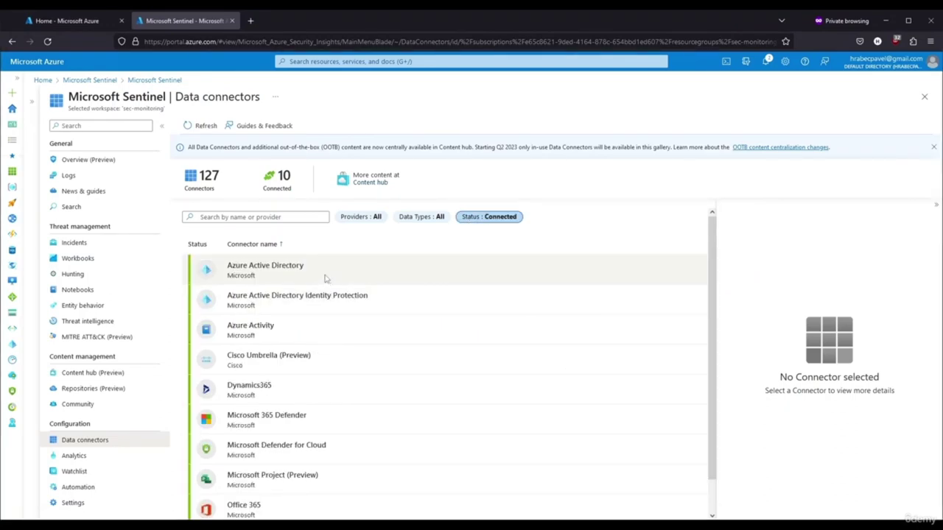
click(409, 275)
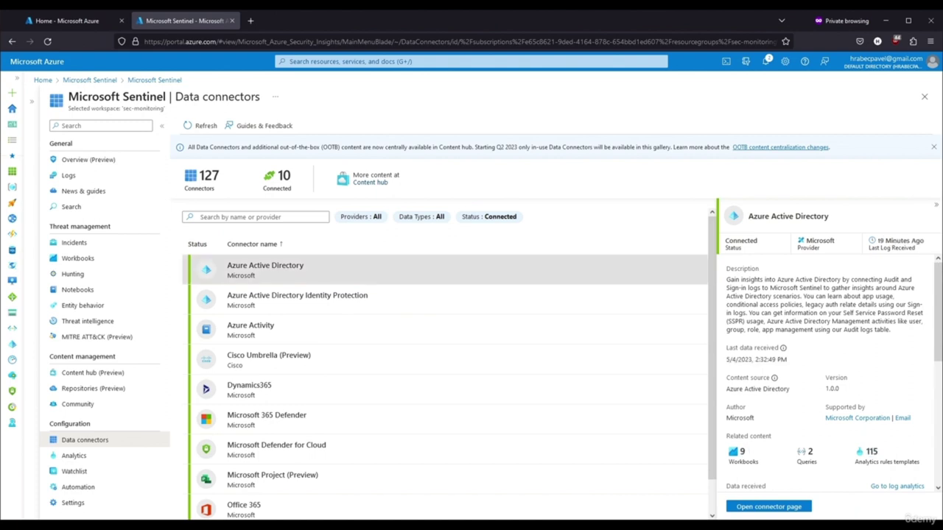
drag(940, 269, 940, 341)
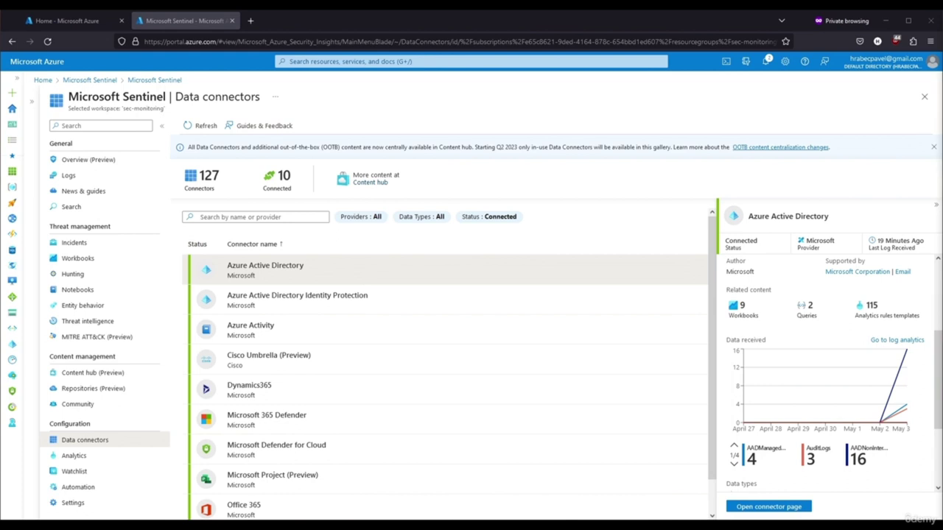
Review the Network Port Sweep, Suspicious application consent, Excessive Login Attempts and New CloudShell User rules across both pages
click(106, 462)
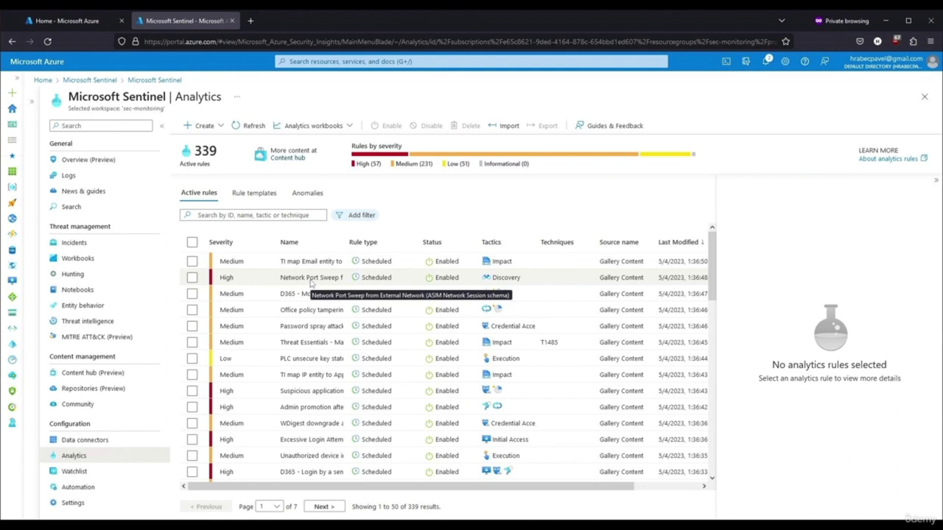
click(311, 283)
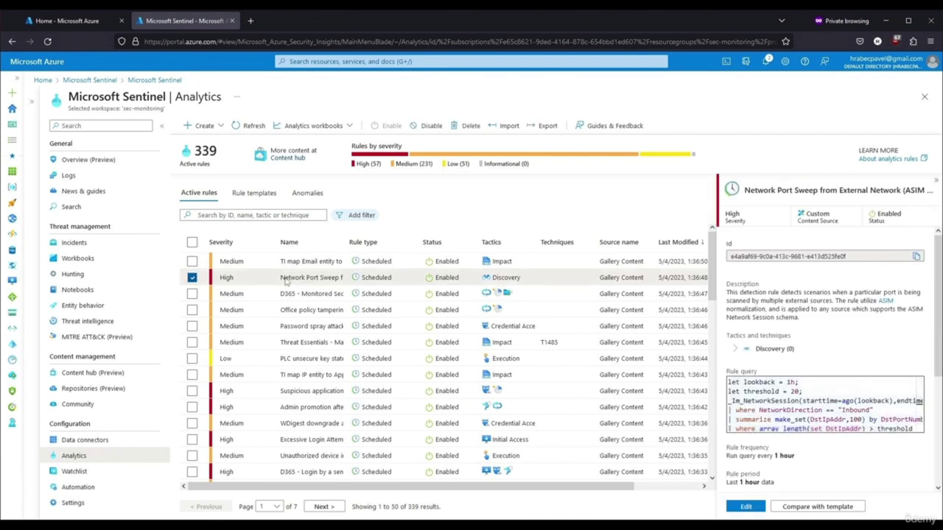
click(305, 391)
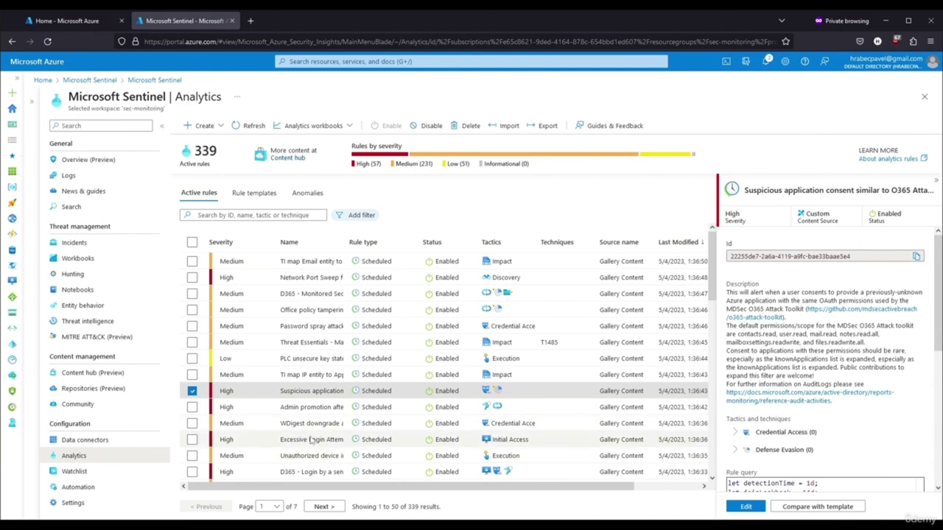
click(313, 439)
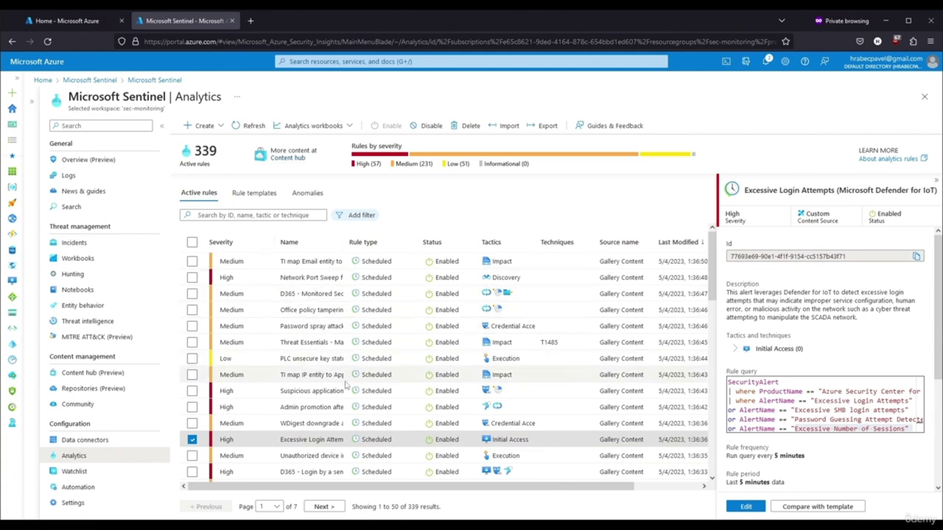
key(Down)
key(Down)
key(Down)
key(Down)
key(Down)
key(Down)
key(Down)
key(Down)
key(Down)
key(Down)
key(Down)
key(Down)
key(Down)
key(Down)
key(Down)
key(Down)
key(Down)
key(Down)
key(Down)
key(Down)
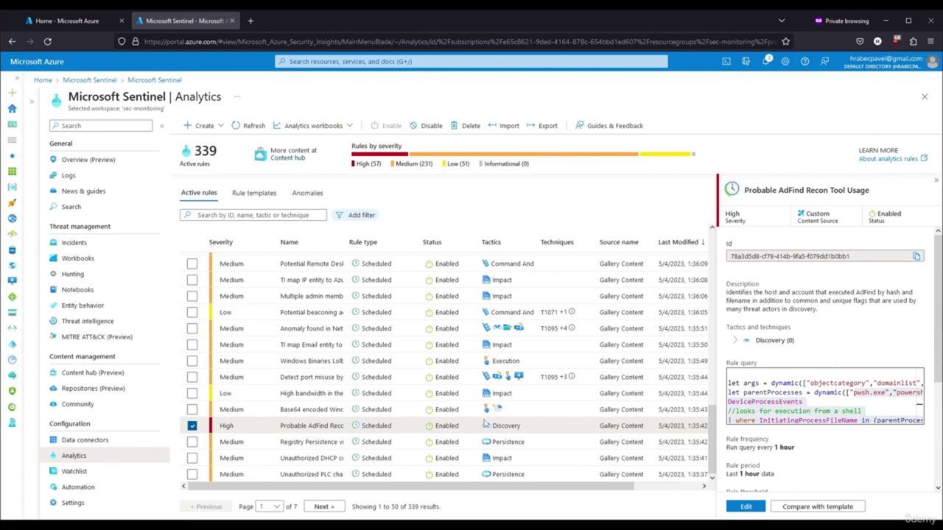
click(322, 508)
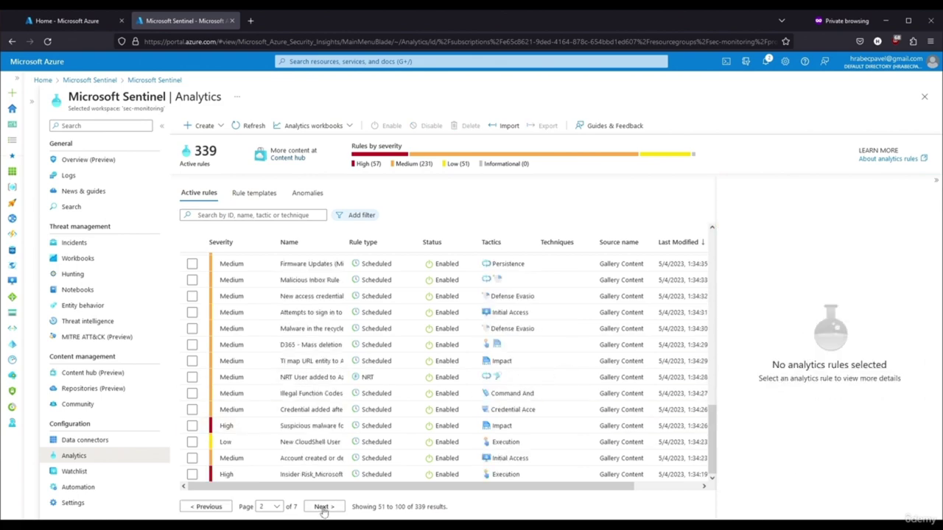
click(303, 442)
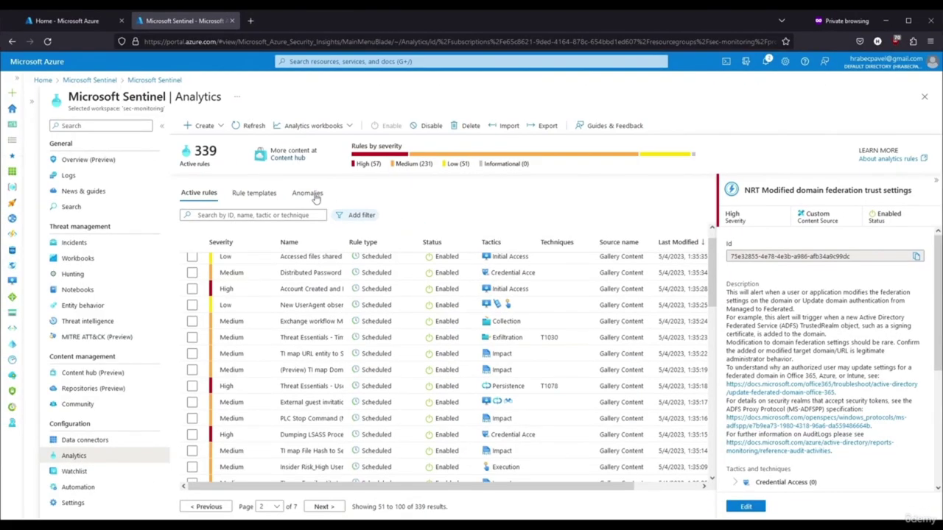
Show the Anomalies tab and read the UEBA Anomalous Account Deletion rule's description
click(327, 196)
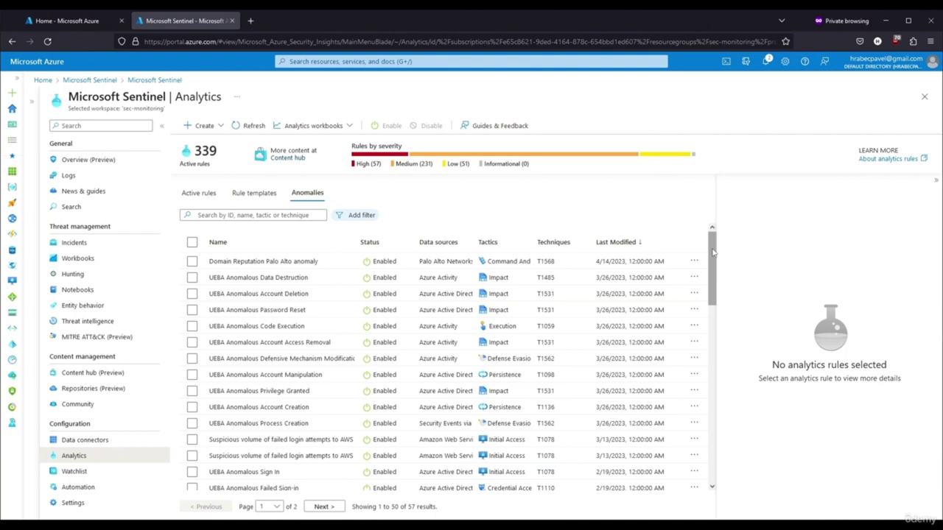
drag(713, 253, 717, 256)
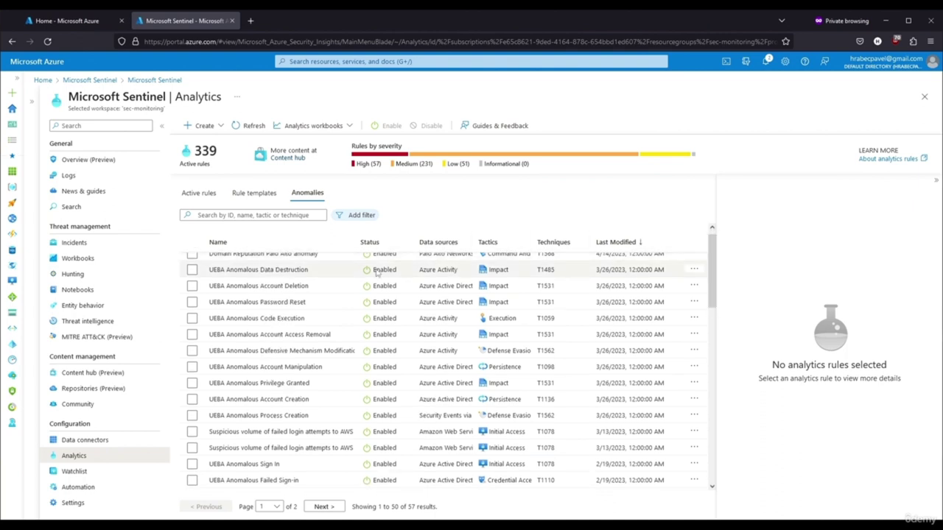
click(319, 291)
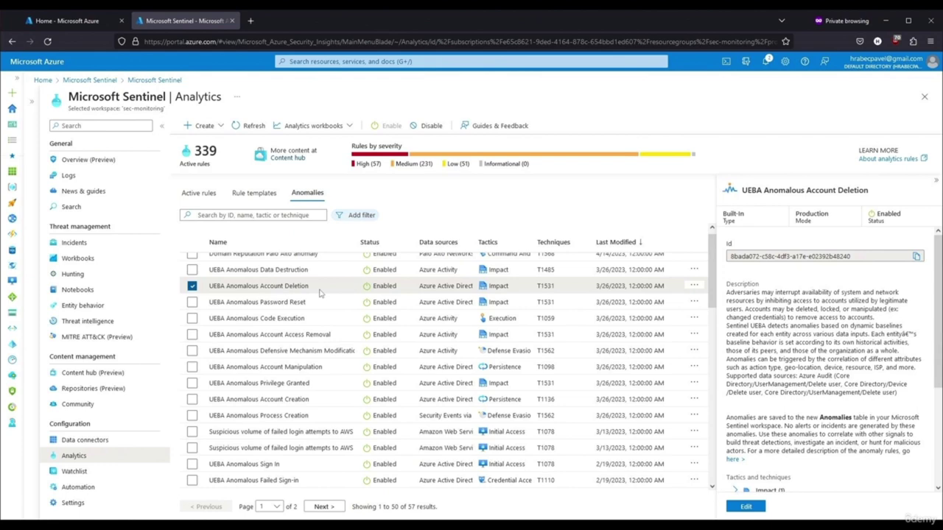
scroll(319, 293, down, 10)
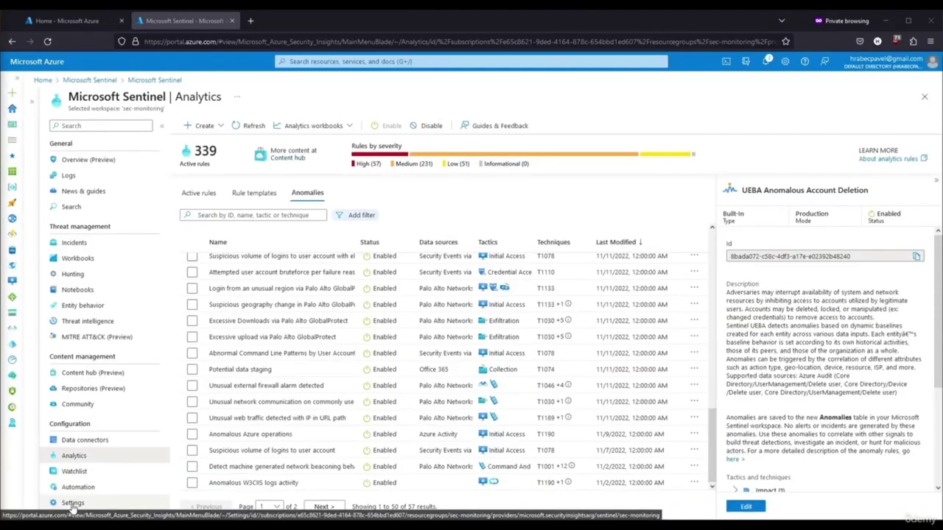
In Sentinel's general settings, turn on entity behavior analytics (UEBA)
click(92, 491)
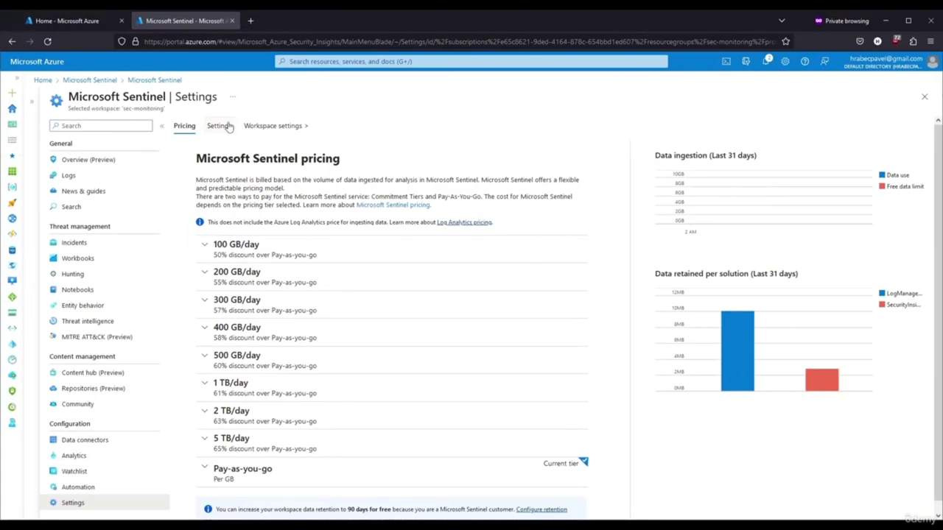
click(221, 126)
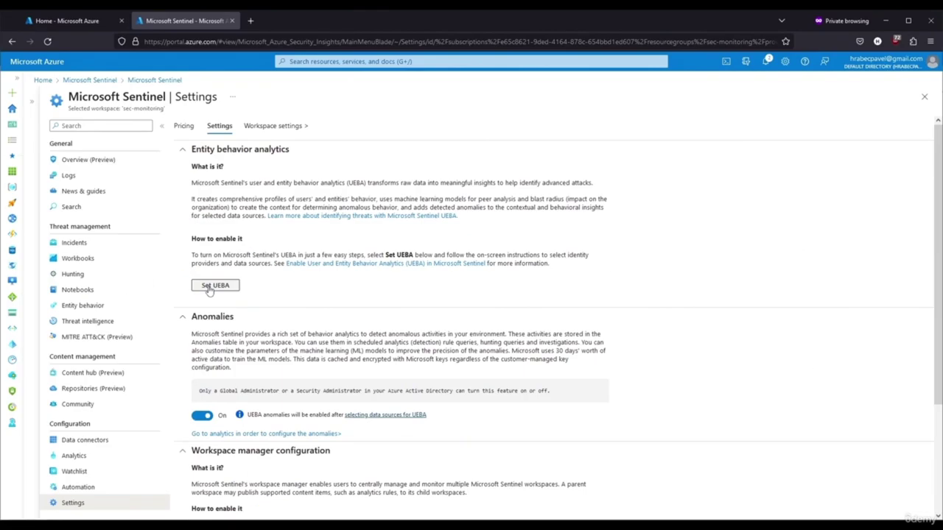
click(210, 290)
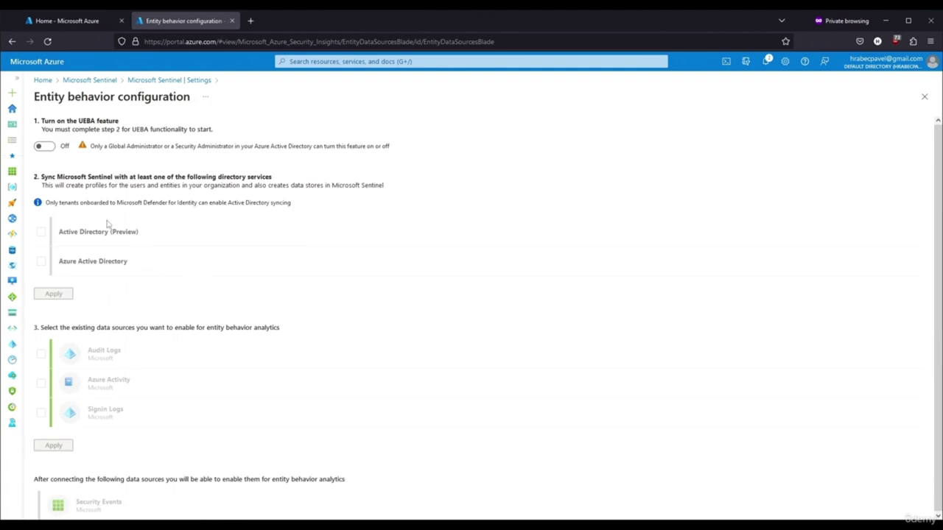
click(49, 148)
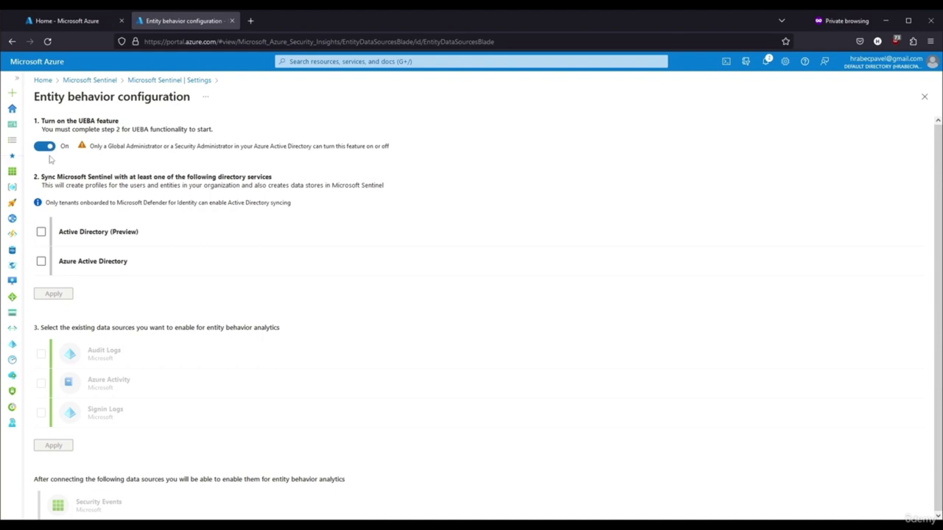
Sync Azure Active Directory and apply Audit Logs, Azure Activity and Signin Logs as UEBA sources
click(41, 263)
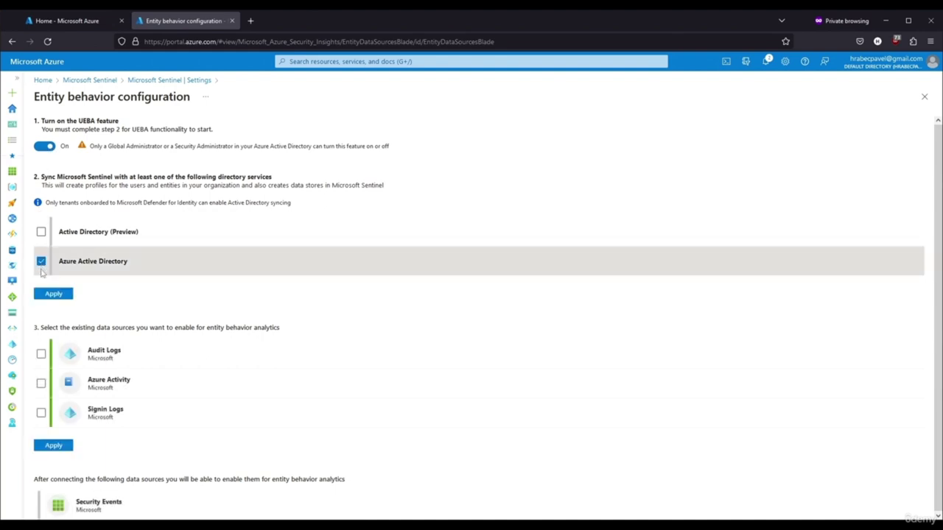
click(43, 295)
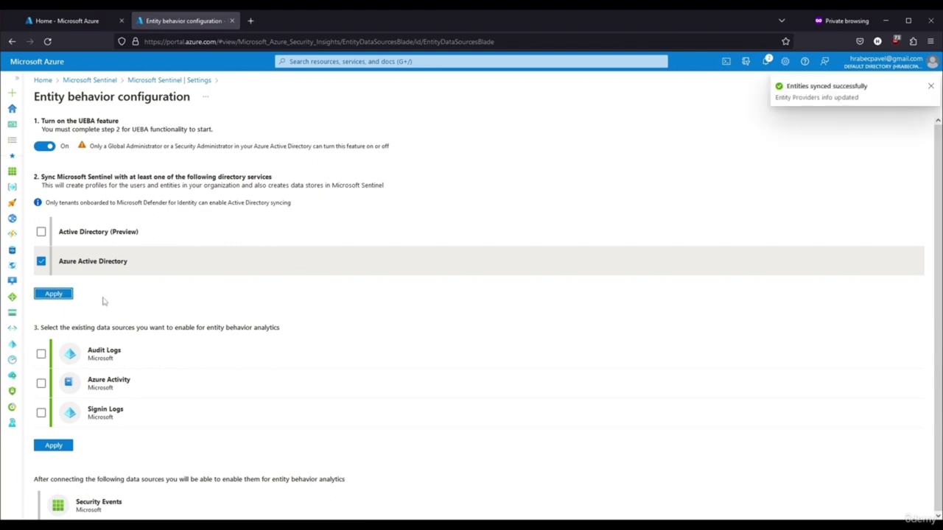
click(41, 354)
click(41, 384)
click(41, 413)
click(55, 446)
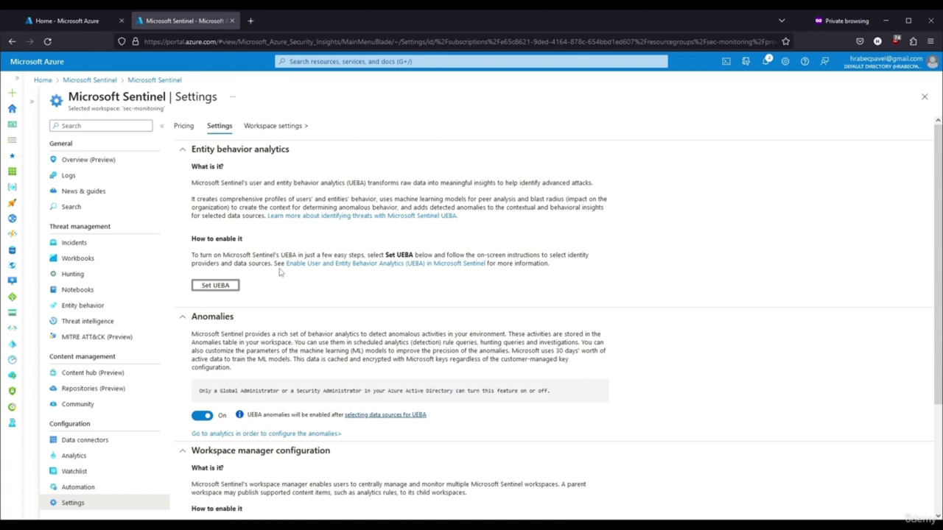
Grant Sentinel playbook permissions on the SEC-Monitoring resource group
scroll(277, 272, down, 4)
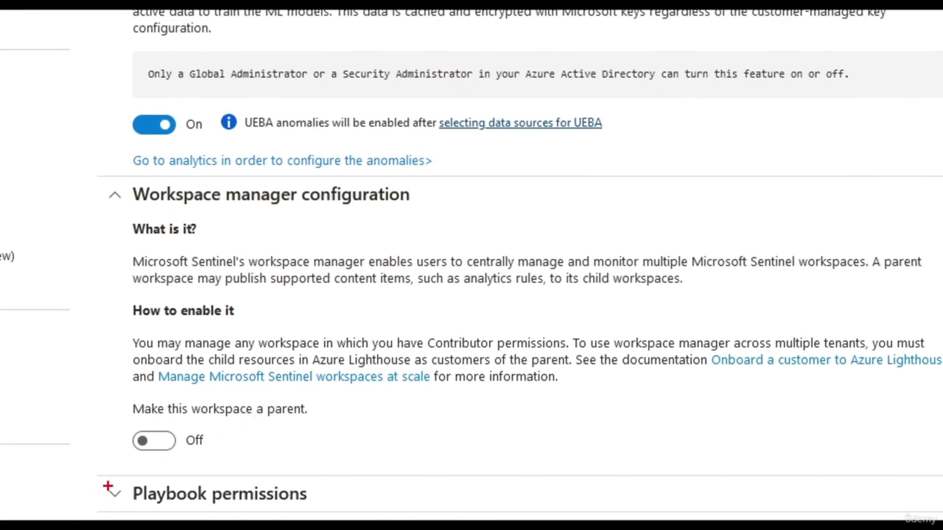
mouse_move(96, 474)
mouse_down()
mouse_move(162, 511)
mouse_move(331, 515)
mouse_up()
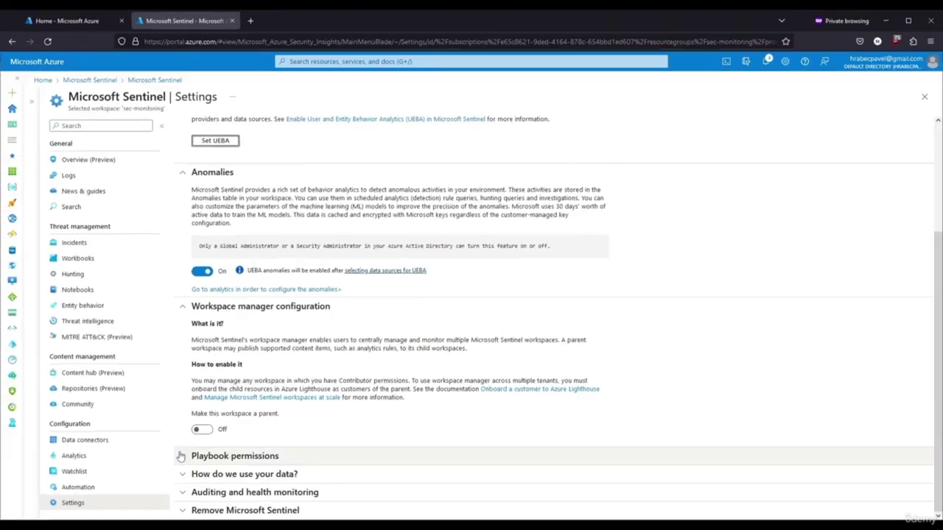
click(184, 457)
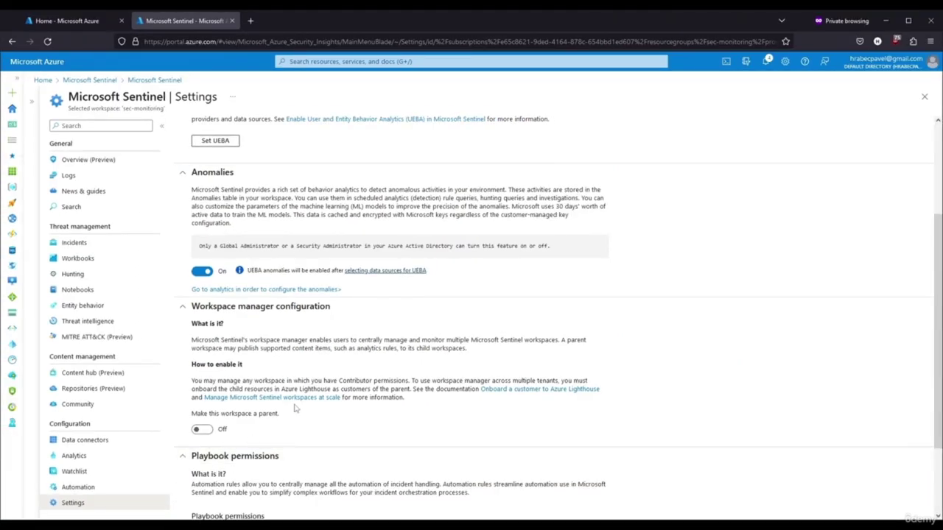
scroll(295, 410, down, 2)
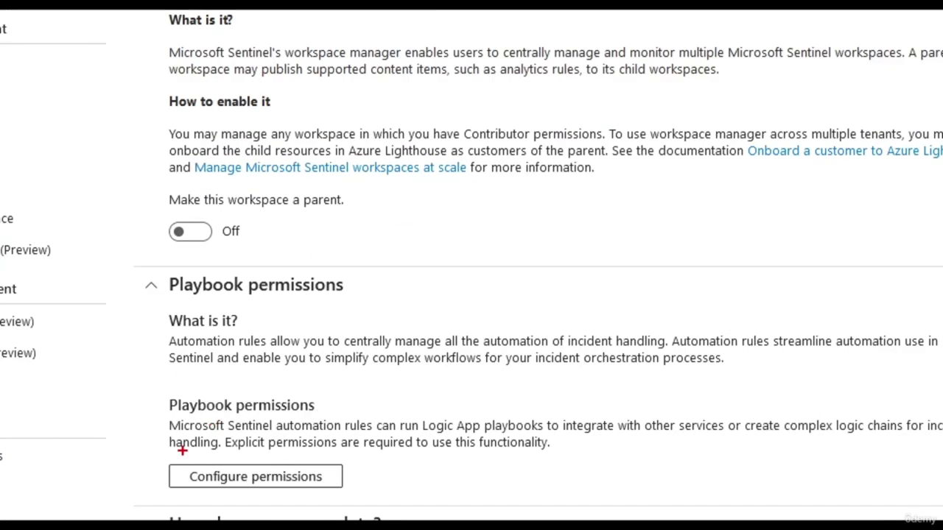
drag(182, 443, 291, 460)
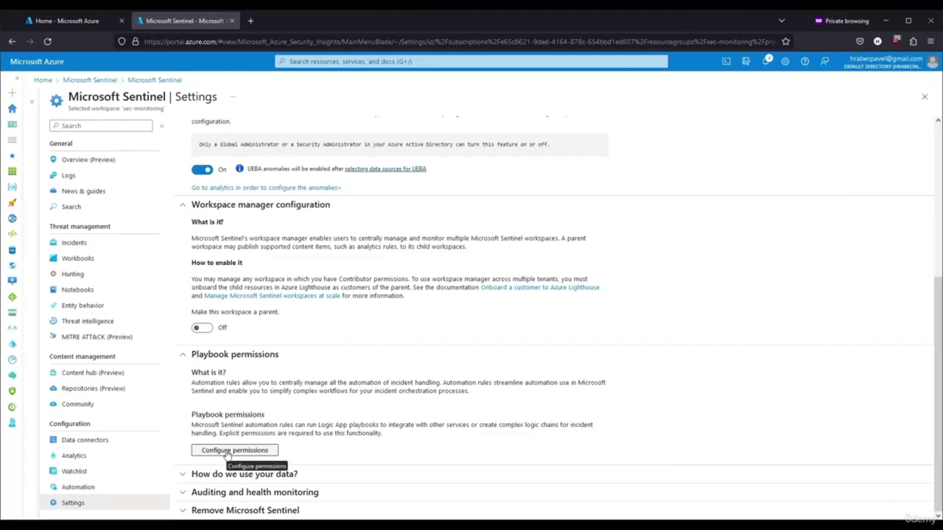
click(227, 451)
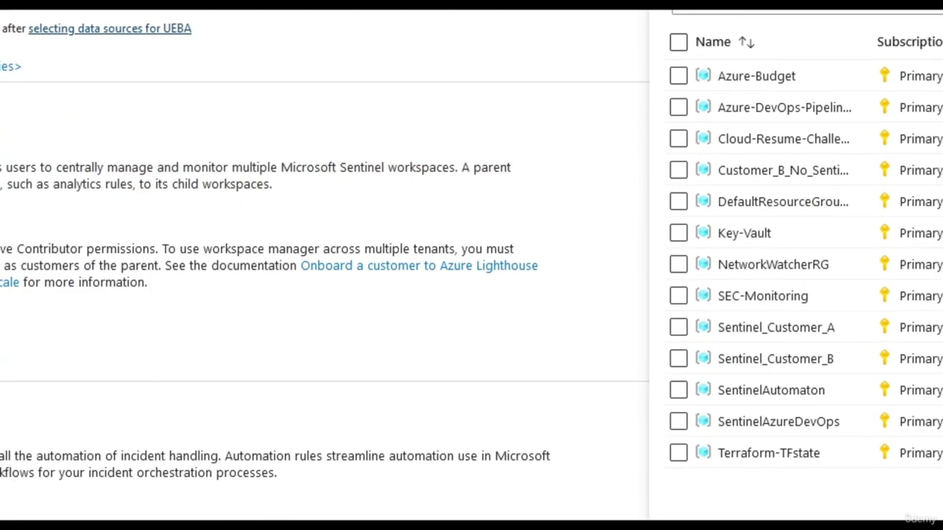
drag(659, 277, 783, 312)
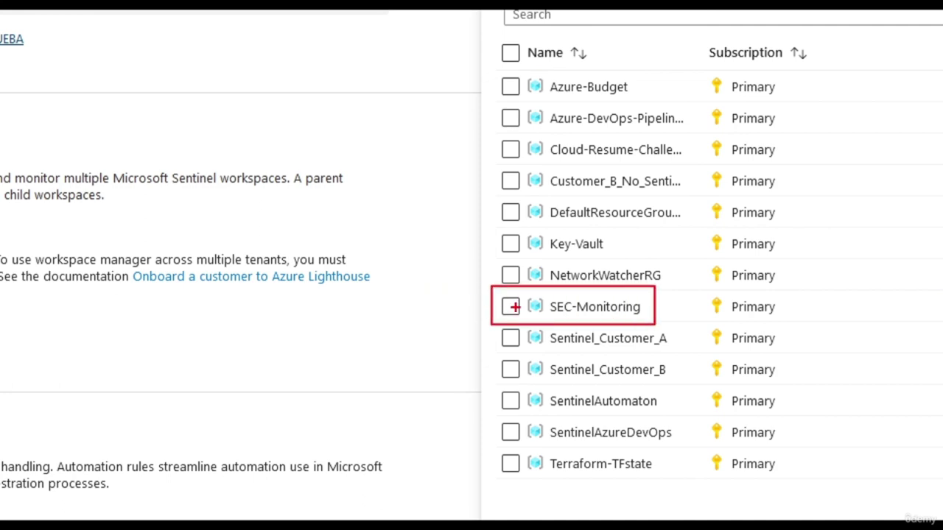
click(511, 307)
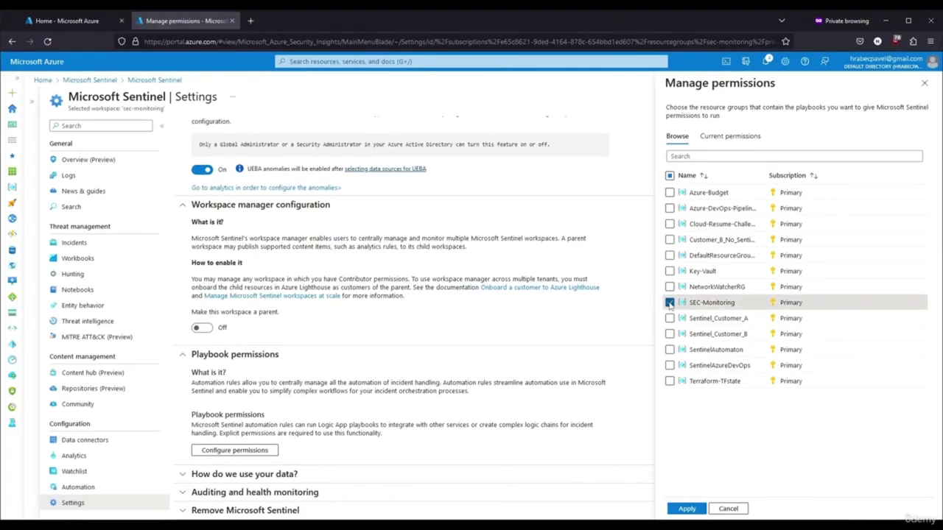
click(687, 508)
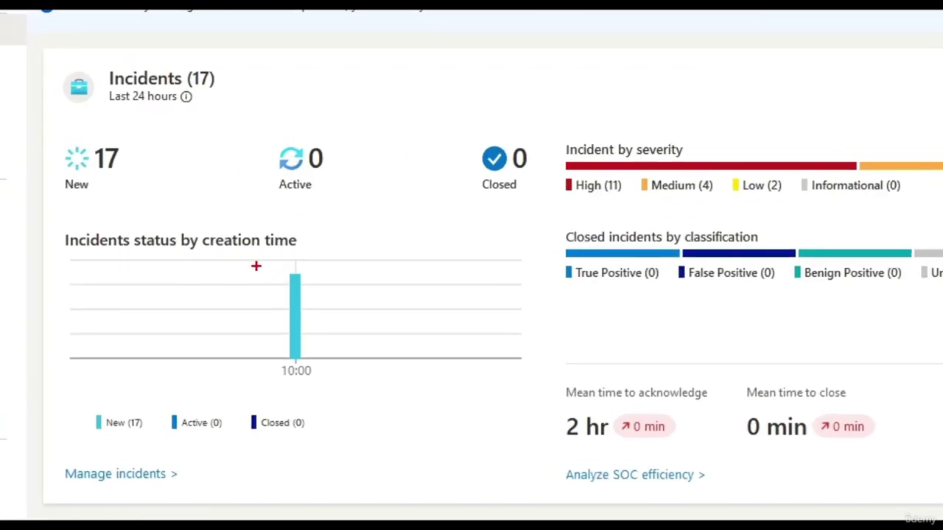
Highlight the 10:00 incident spike, then show Sentinel's list of 17 open incidents
drag(255, 263, 356, 400)
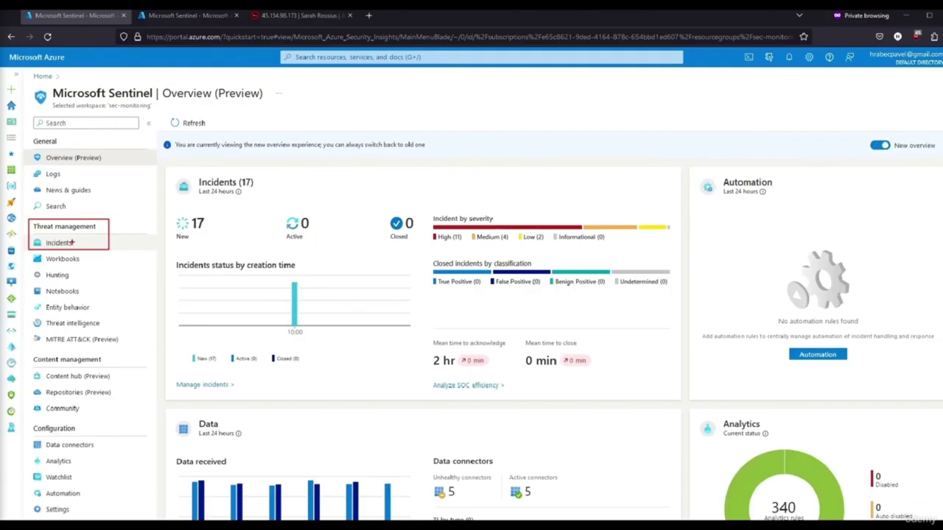
click(62, 243)
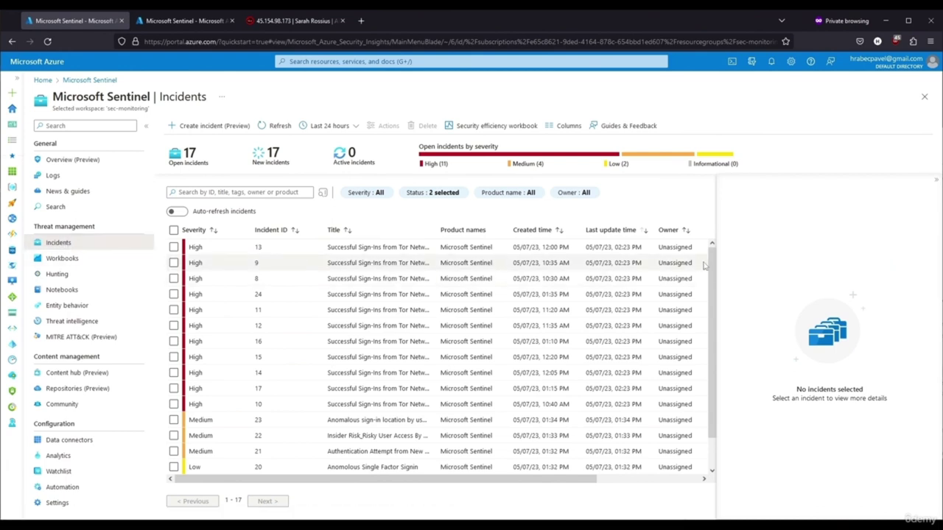
Widen the incident Title column so the Tor sign-in IP addresses show in full
scroll(716, 274, down, 1)
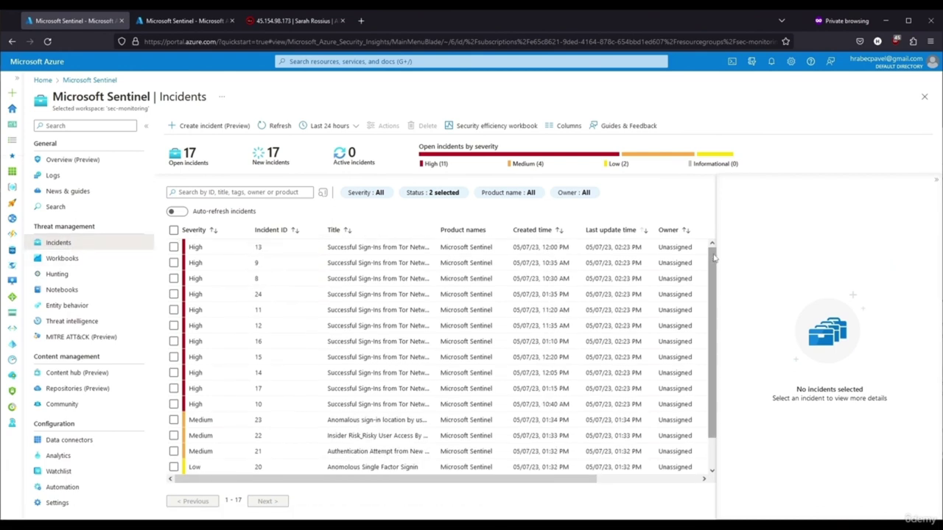
drag(717, 274, 721, 271)
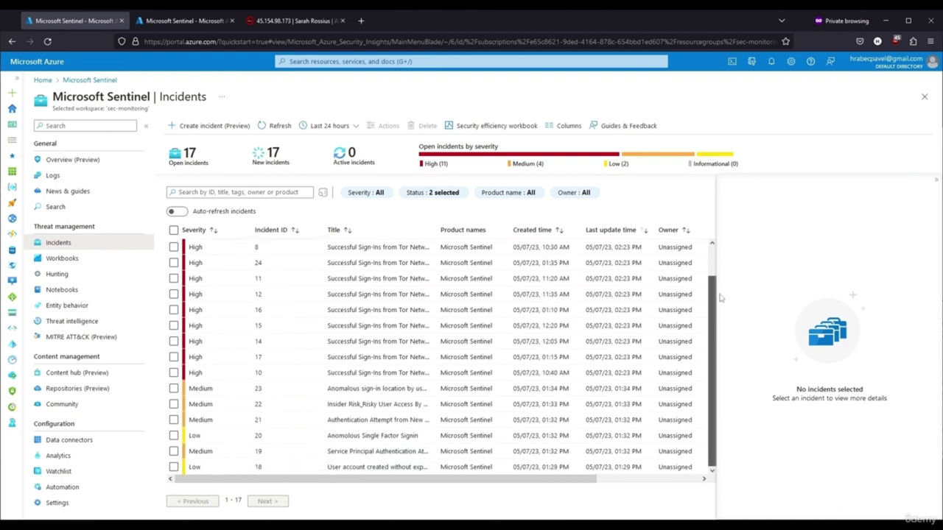
scroll(719, 267, up, 1)
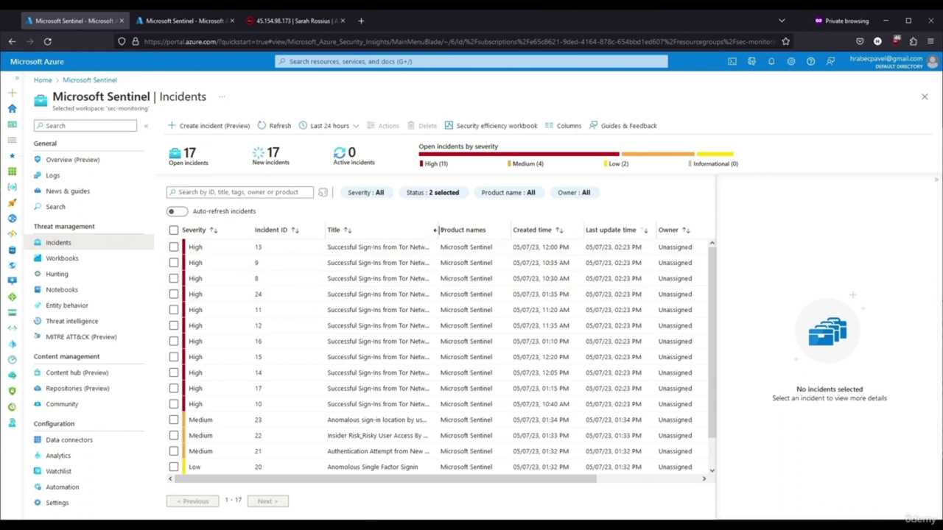
drag(438, 230, 537, 230)
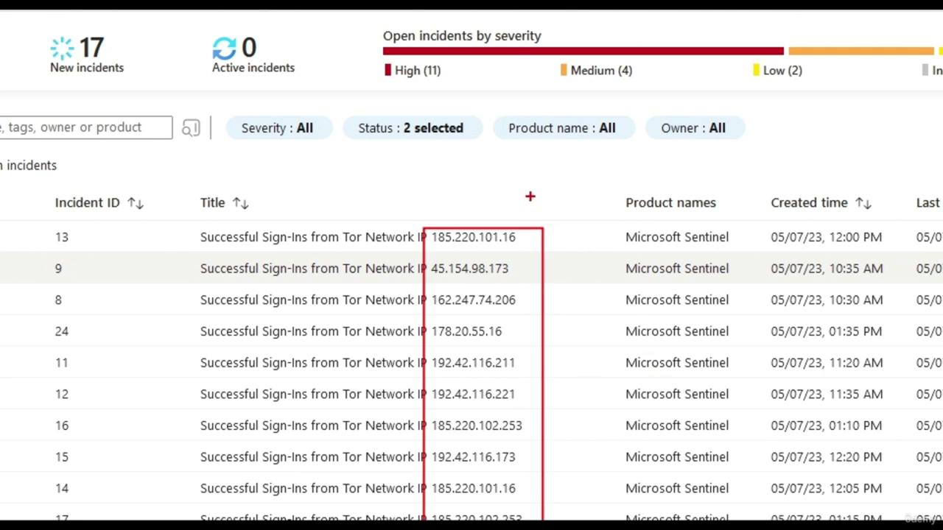
Highlight IP 185.220.102.253 and the 01:10 PM and 01:15 PM creation times of incidents 16 and 17
drag(427, 411, 540, 437)
drag(429, 507, 529, 519)
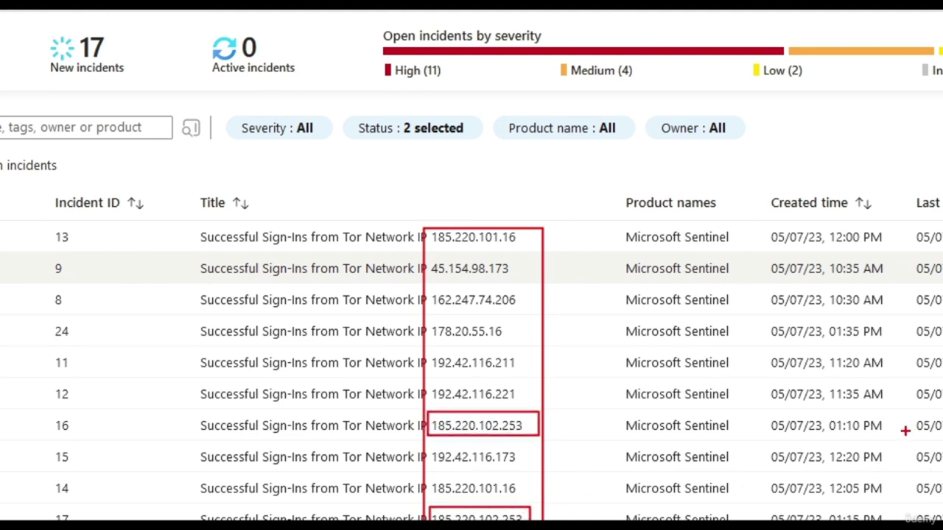
drag(887, 417, 824, 438)
drag(890, 506, 823, 522)
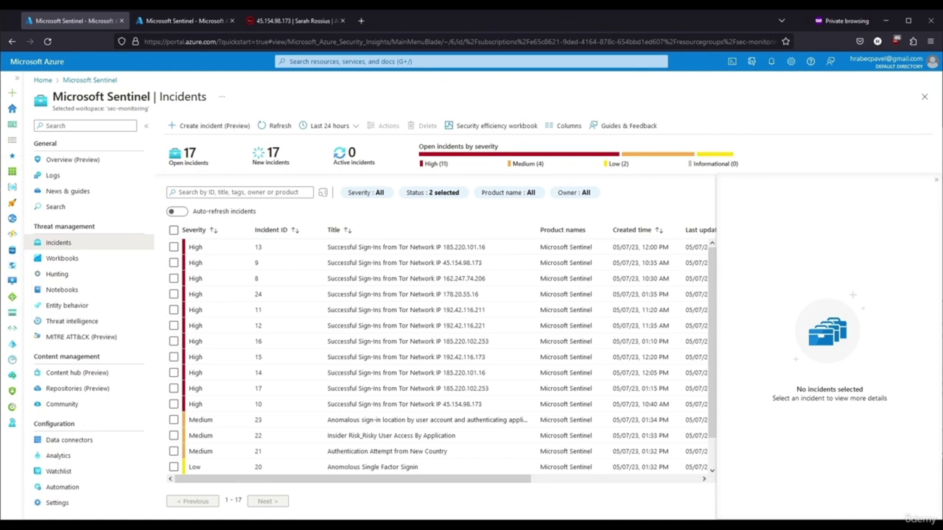
Sort the incidents by Incident ID and Created time, newest first, so incident 24 leads
scroll(370, 259, down, 1)
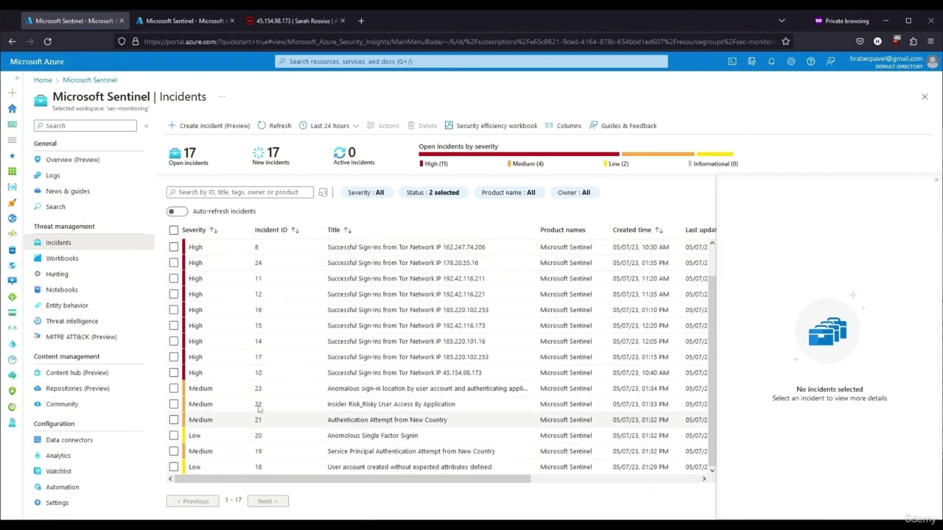
scroll(287, 310, up, 1)
click(281, 234)
click(264, 234)
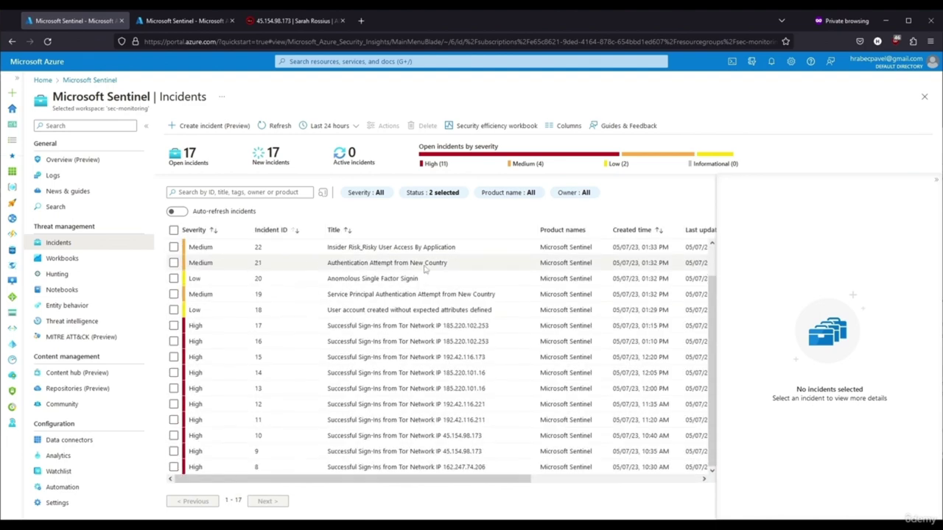
click(652, 234)
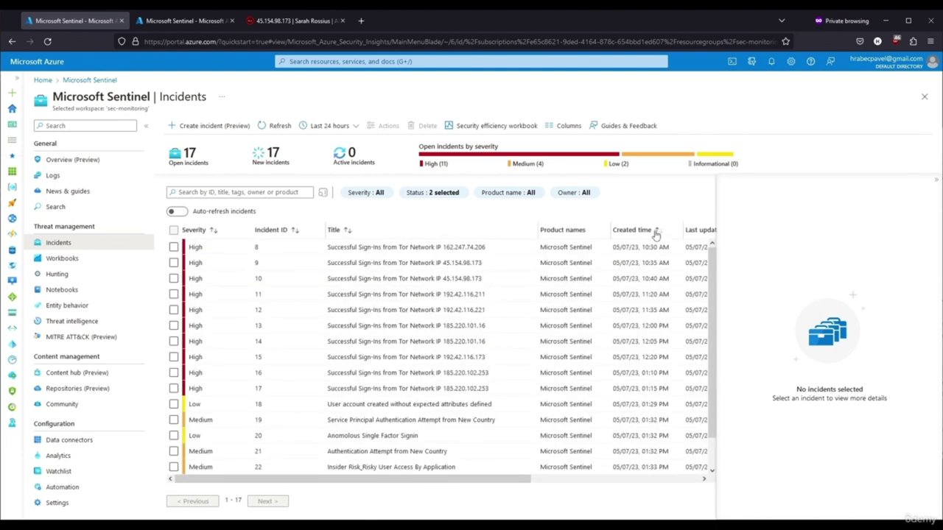
click(658, 235)
scroll(368, 310, down, 2)
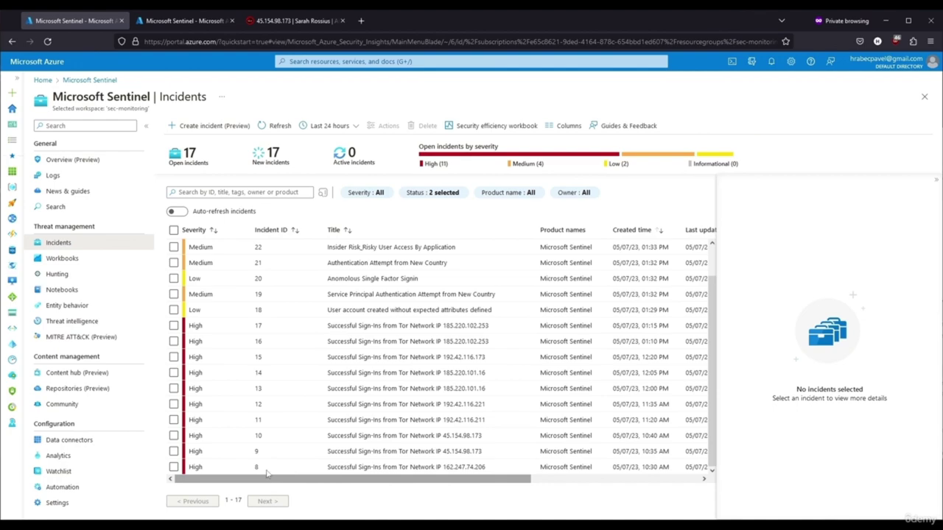
scroll(310, 339, up, 2)
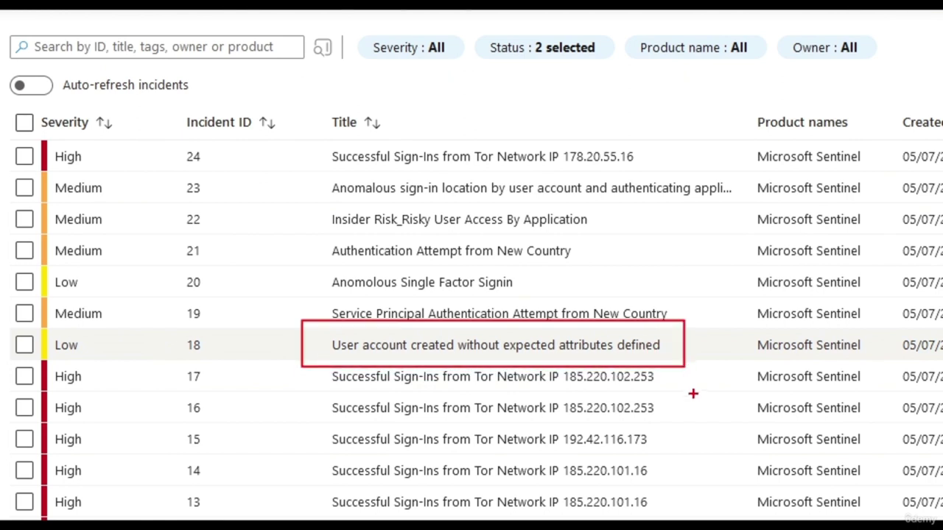
Highlight the newest incident titles, clear the callouts, and widen the Title column to full titles
mouse_move(321, 297)
mouse_down()
mouse_move(322, 320)
mouse_move(684, 333)
mouse_up()
mouse_move(311, 264)
mouse_down()
mouse_move(349, 280)
mouse_move(541, 294)
mouse_up()
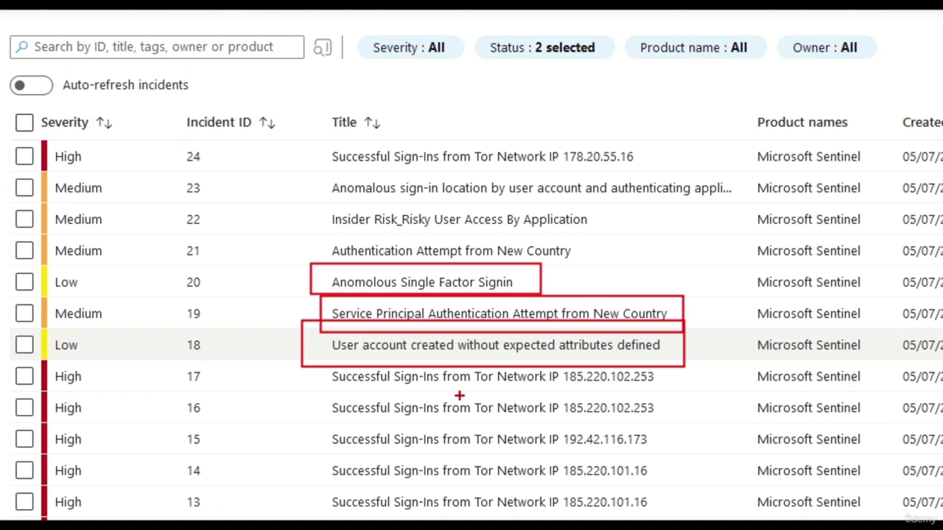
mouse_move(320, 412)
mouse_down()
mouse_move(346, 430)
mouse_move(697, 458)
mouse_up()
mouse_move(319, 234)
mouse_down()
mouse_move(396, 260)
mouse_move(595, 275)
mouse_move(586, 268)
mouse_up()
mouse_move(321, 210)
mouse_down()
mouse_move(380, 225)
mouse_move(618, 229)
mouse_up()
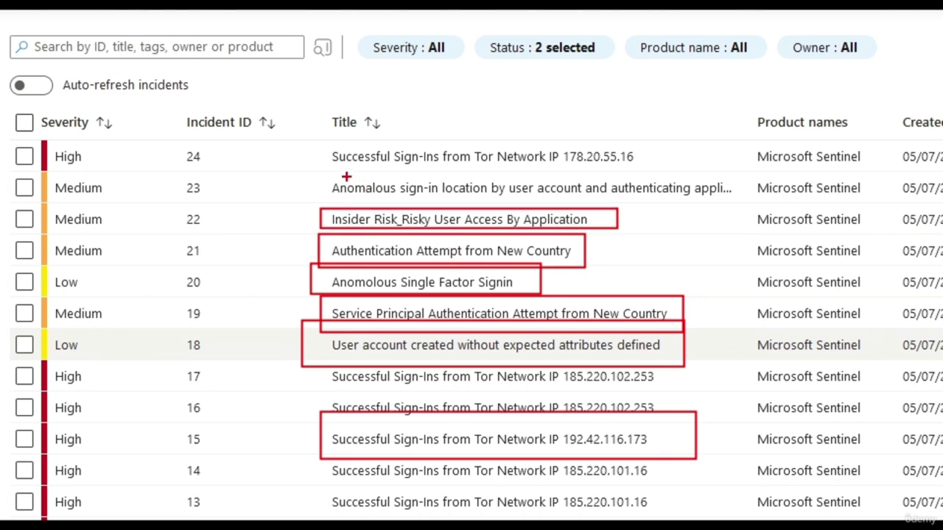
mouse_move(326, 171)
mouse_down()
mouse_move(362, 202)
mouse_move(569, 209)
mouse_move(744, 201)
mouse_up()
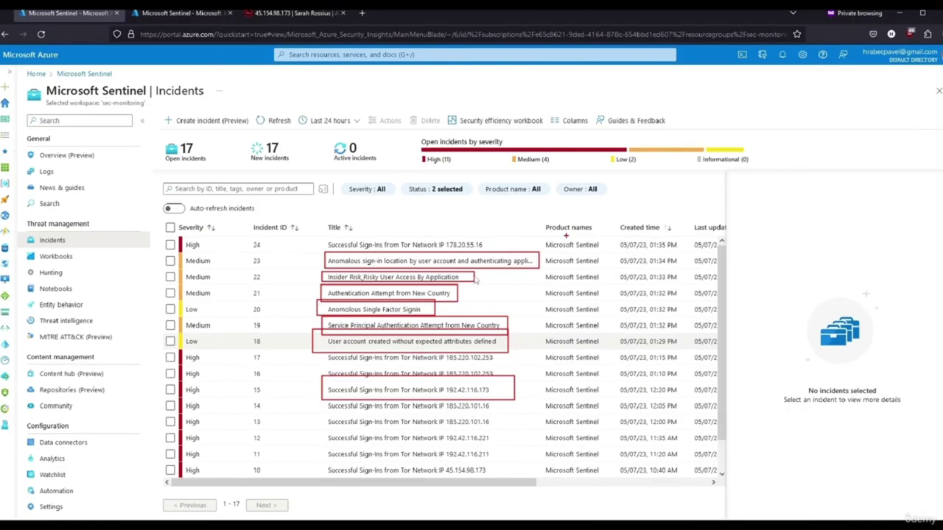
key(Escape)
drag(573, 235, 630, 234)
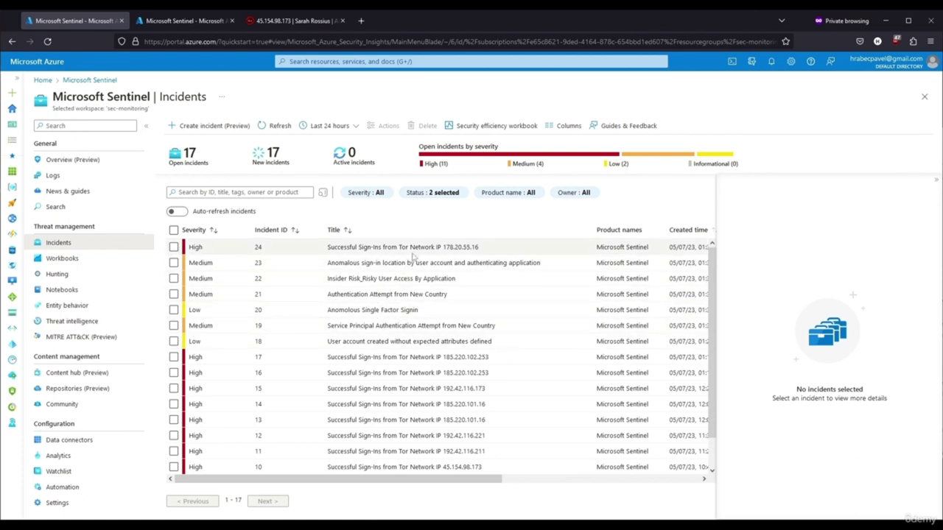
Review the non-Tor incidents' details: anomalous location (no entities), Insider Risk, New Country, Single Factor Signin
click(425, 268)
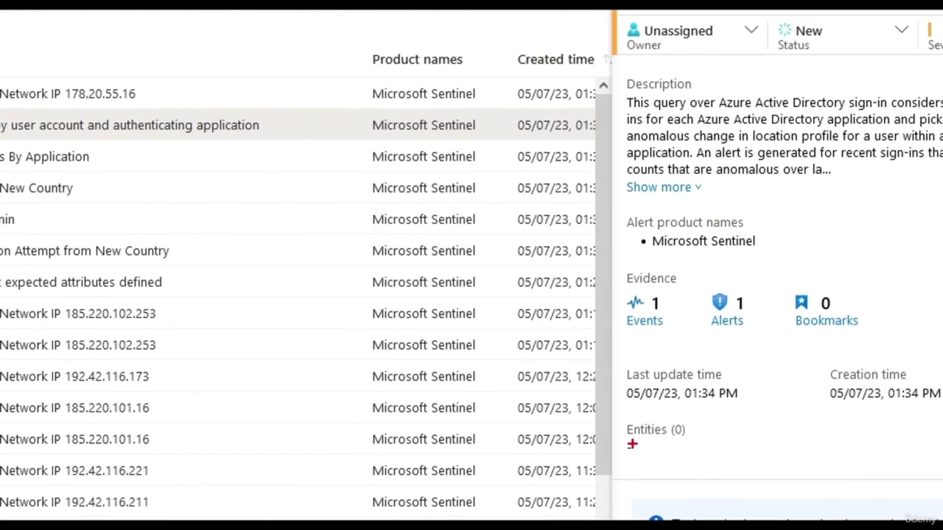
drag(623, 417, 696, 460)
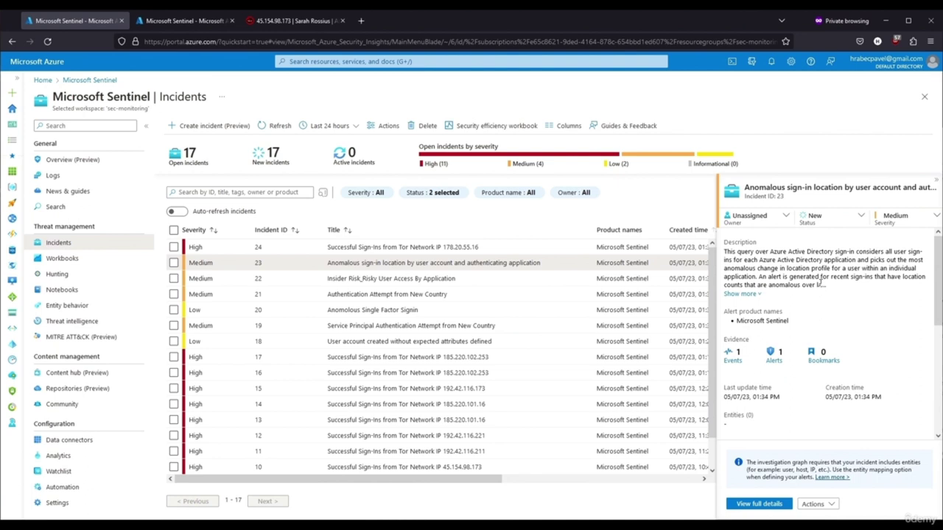
click(438, 278)
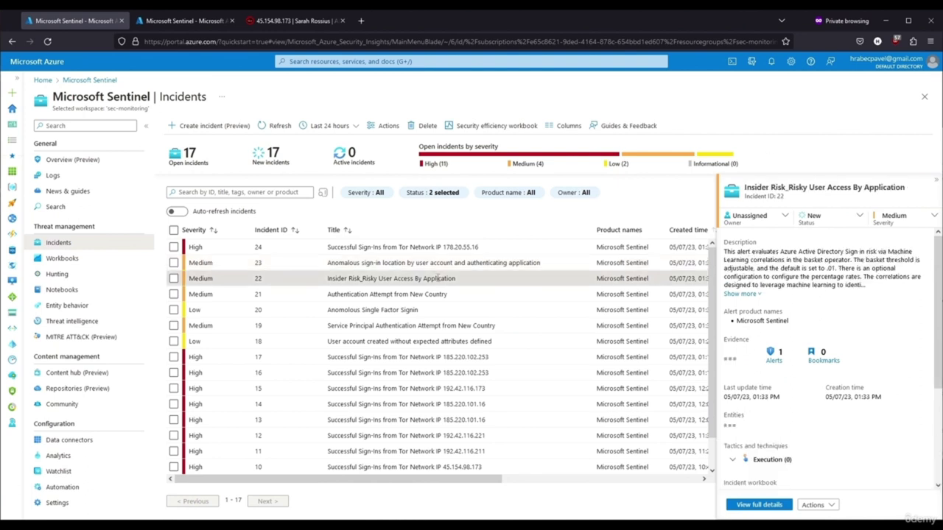
scroll(729, 334, down, 2)
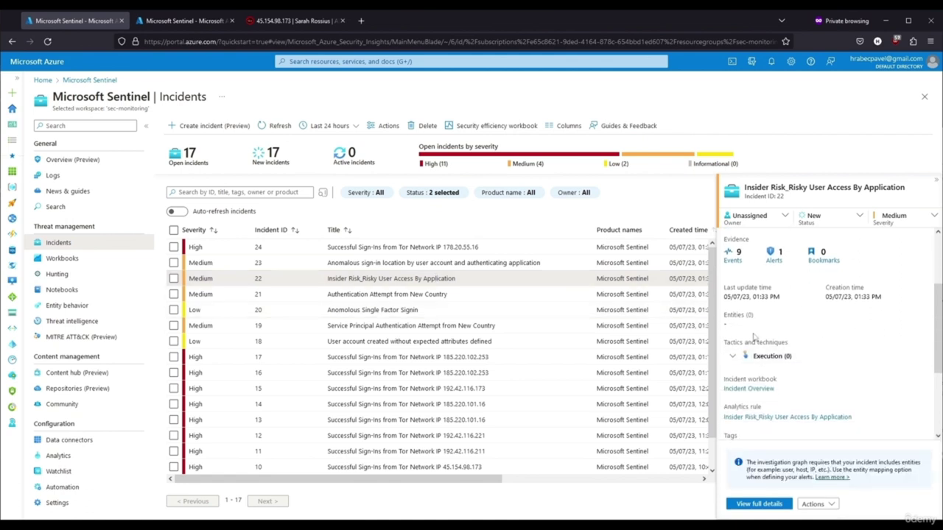
click(464, 294)
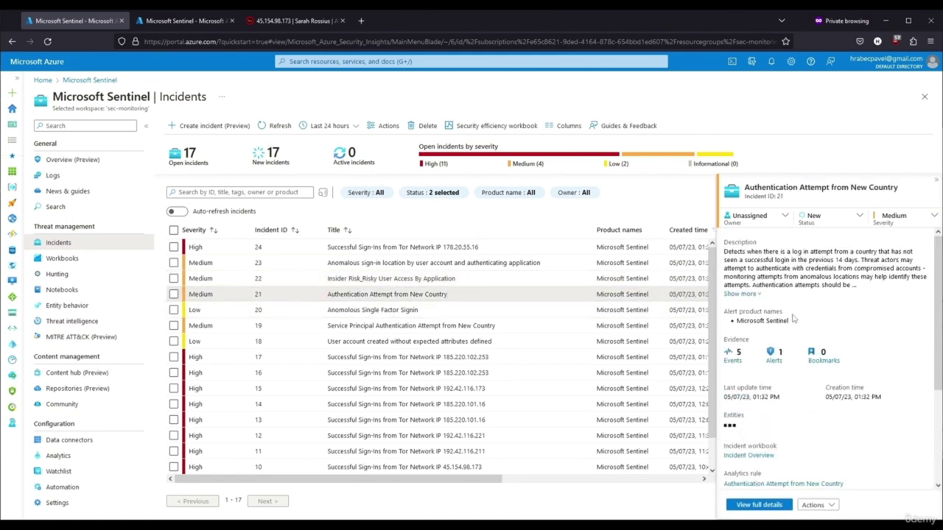
click(372, 310)
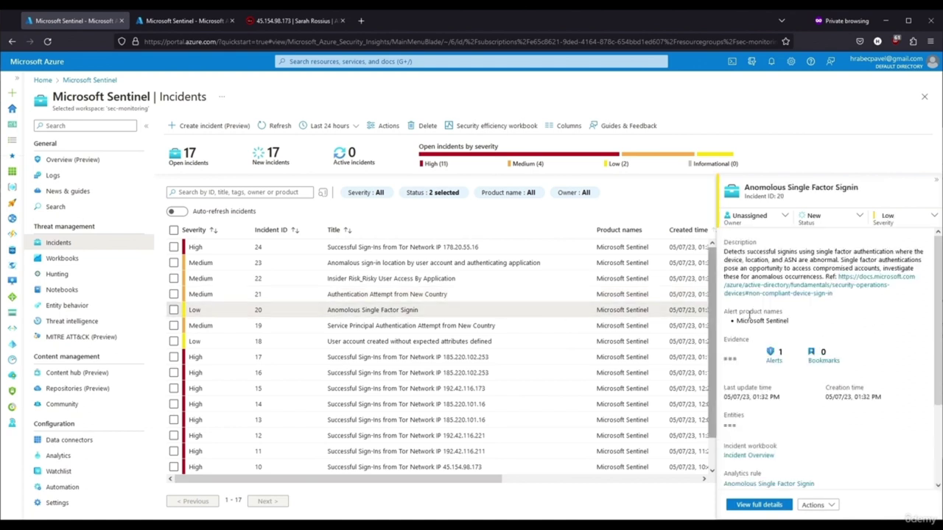
scroll(788, 324, down, 2)
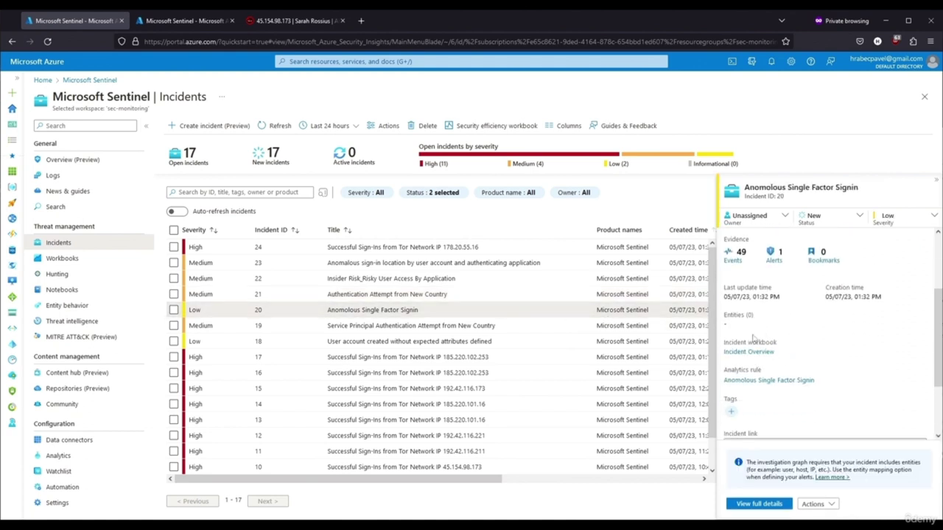
key(Down)
key(Down)
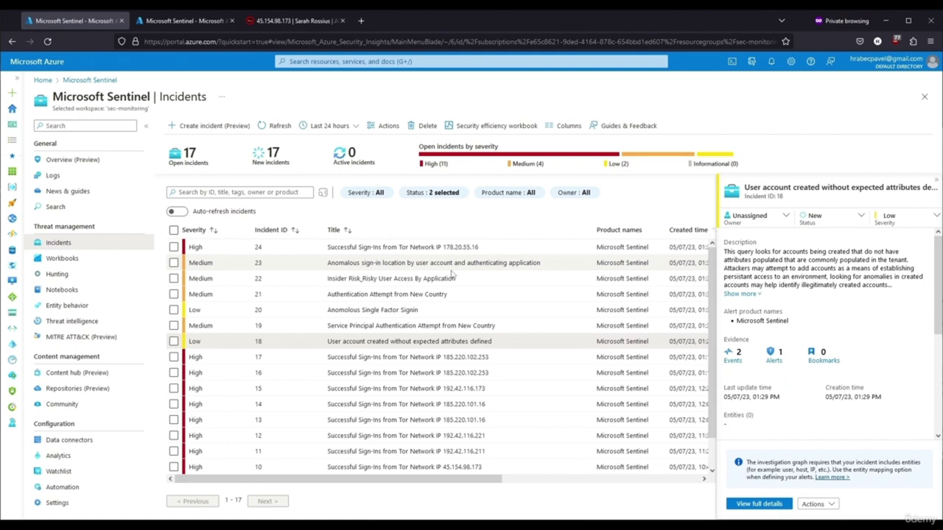
Review each Tor sign-in incident's details from 17 down to 10, ending on incident 17
click(550, 361)
click(550, 373)
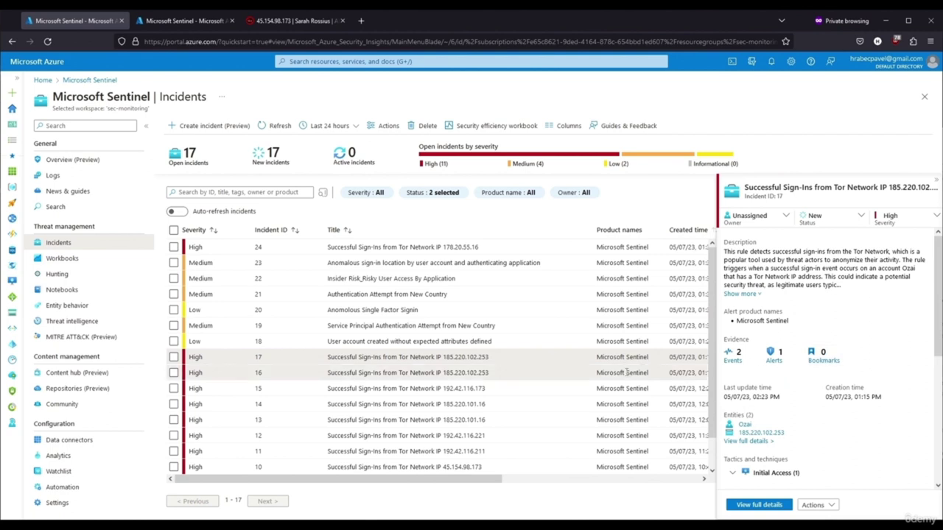
click(573, 391)
click(654, 418)
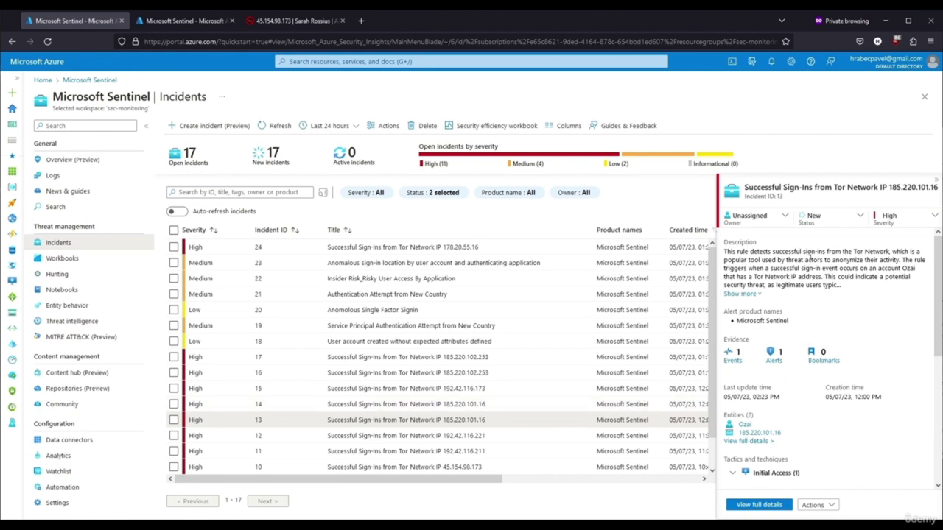
click(591, 437)
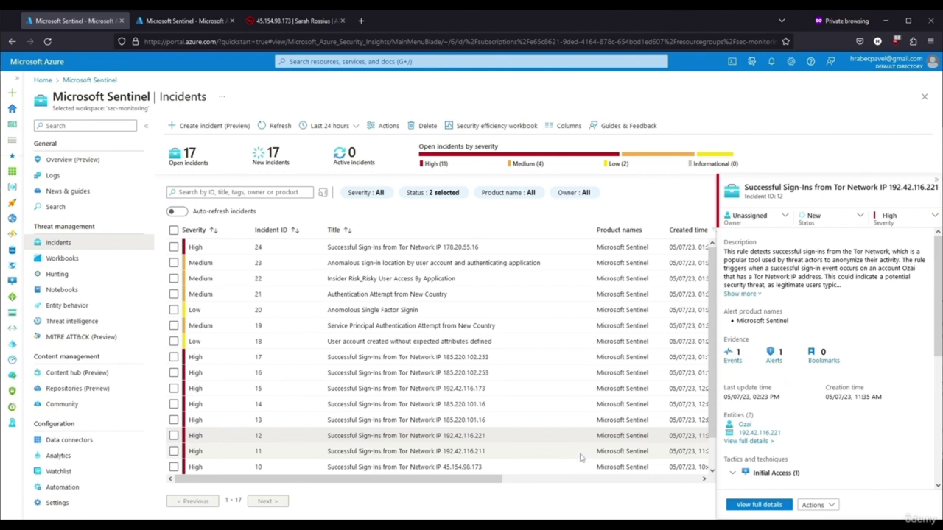
click(581, 452)
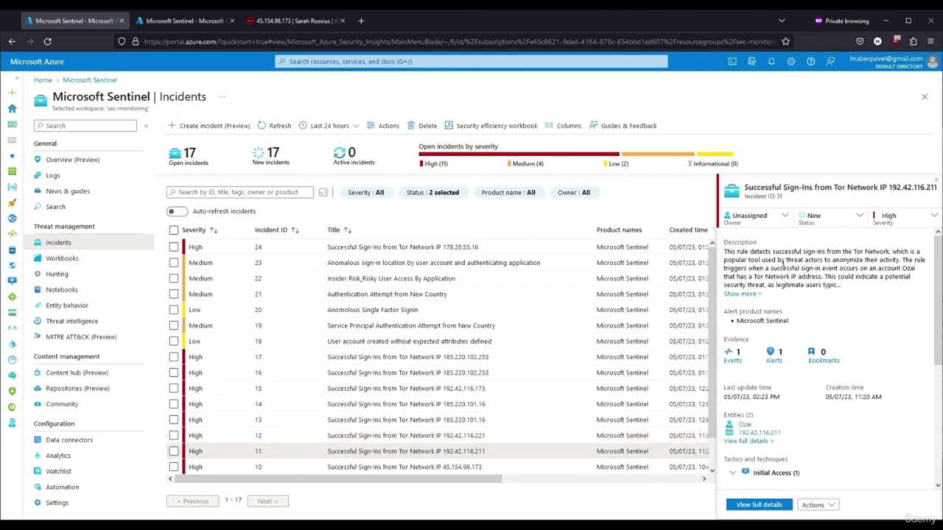
click(663, 466)
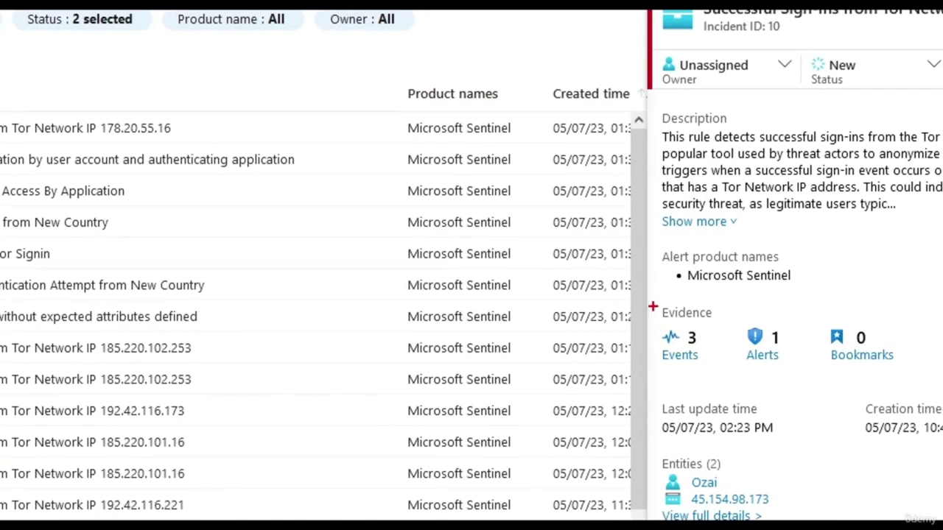
drag(720, 331, 752, 369)
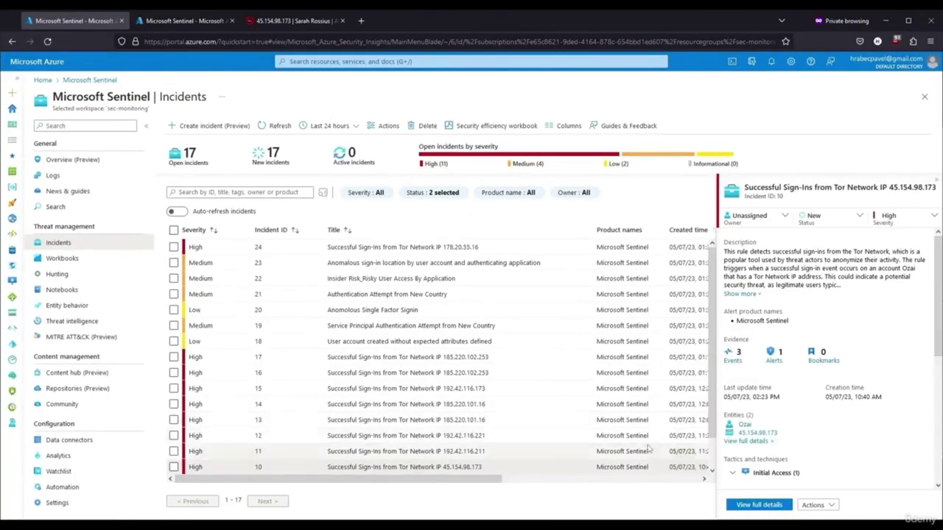
click(649, 451)
click(661, 419)
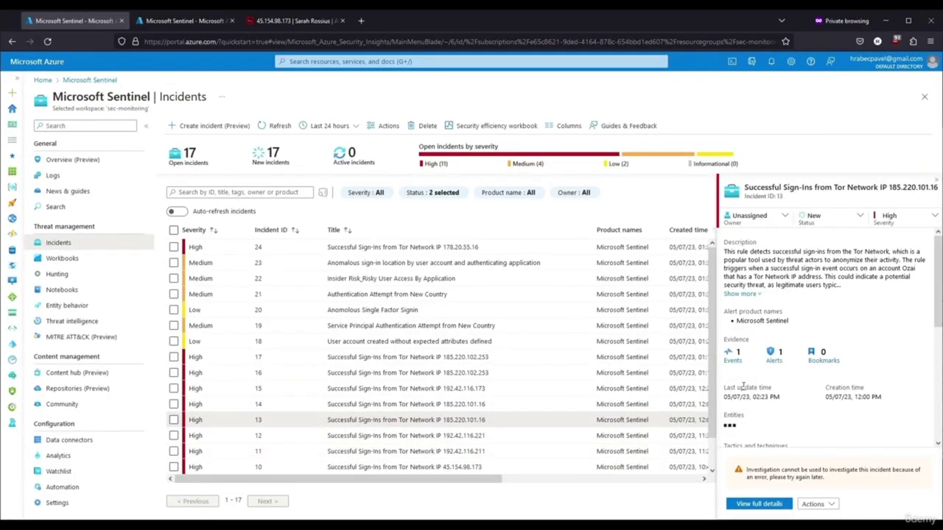
click(663, 341)
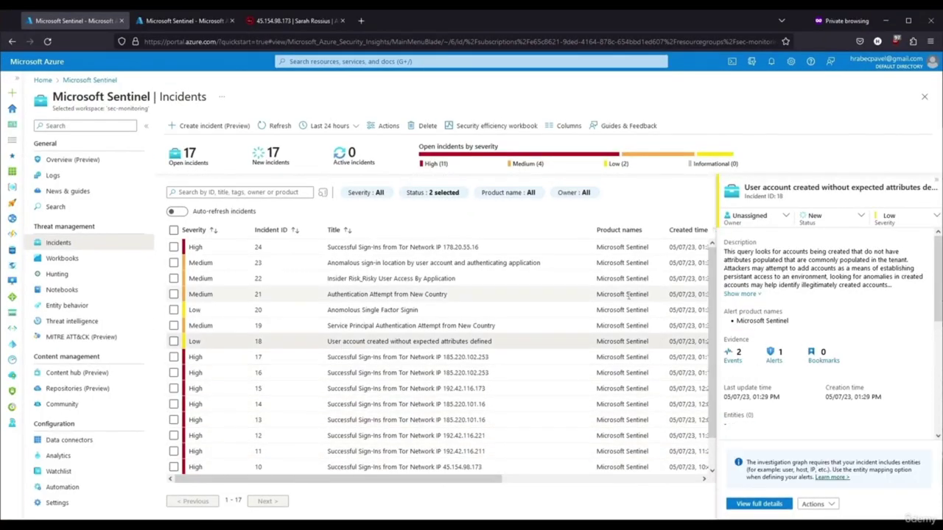
click(377, 363)
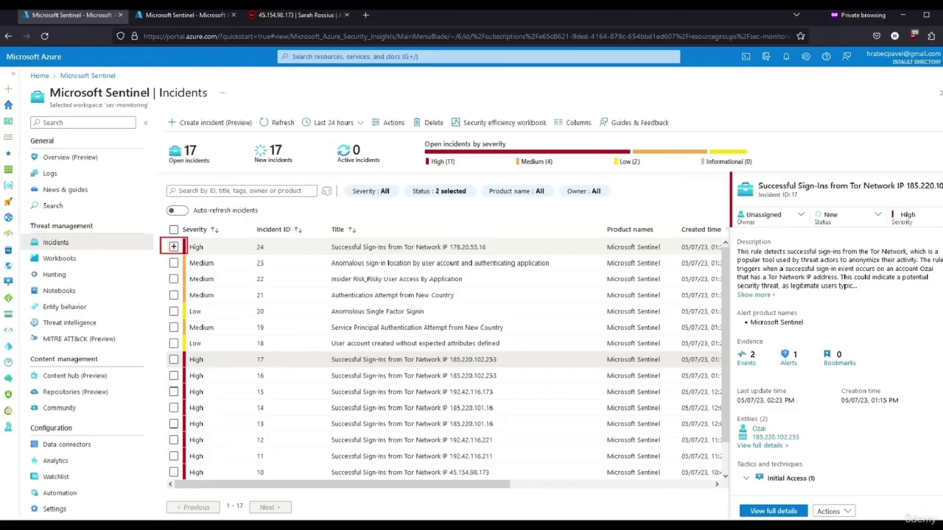
Select incidents 24 and 17 through 9 for a bulk update
click(173, 247)
click(173, 360)
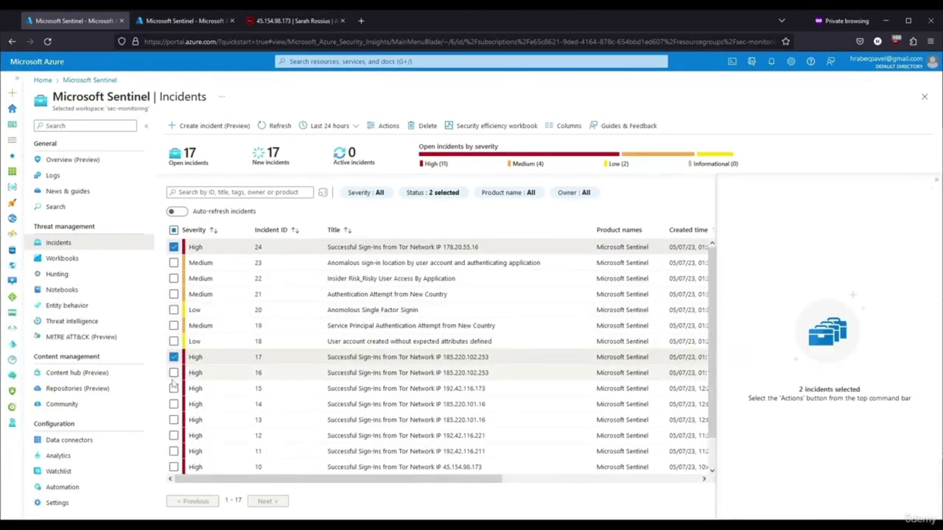
click(173, 373)
click(173, 389)
click(173, 404)
click(173, 420)
click(173, 435)
click(173, 451)
click(174, 467)
scroll(207, 453, down, 1)
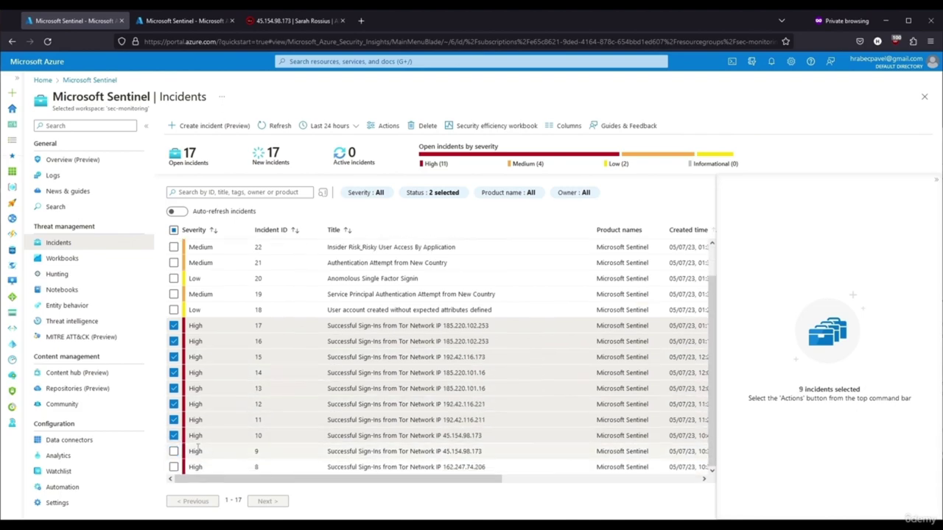
click(174, 452)
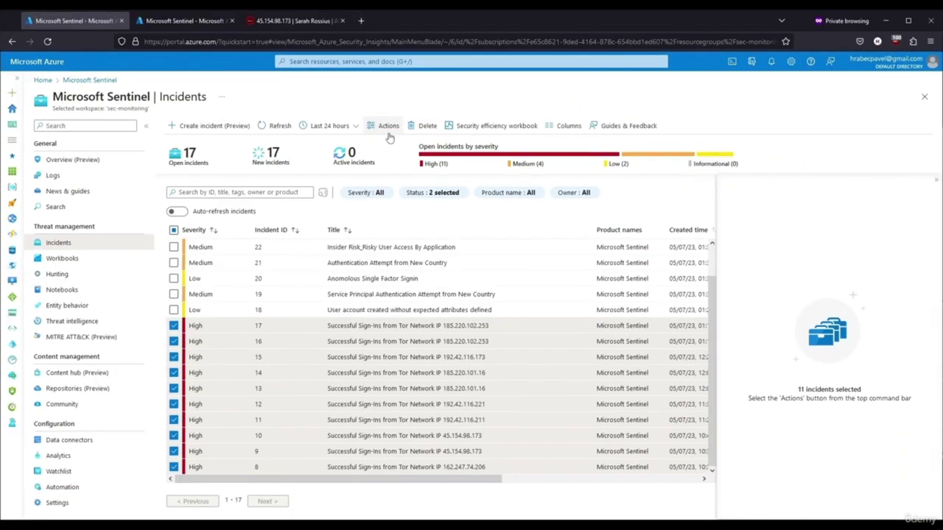
Bulk-set the selected incidents' owner to 'Assign to me' and status to Active
click(332, 44)
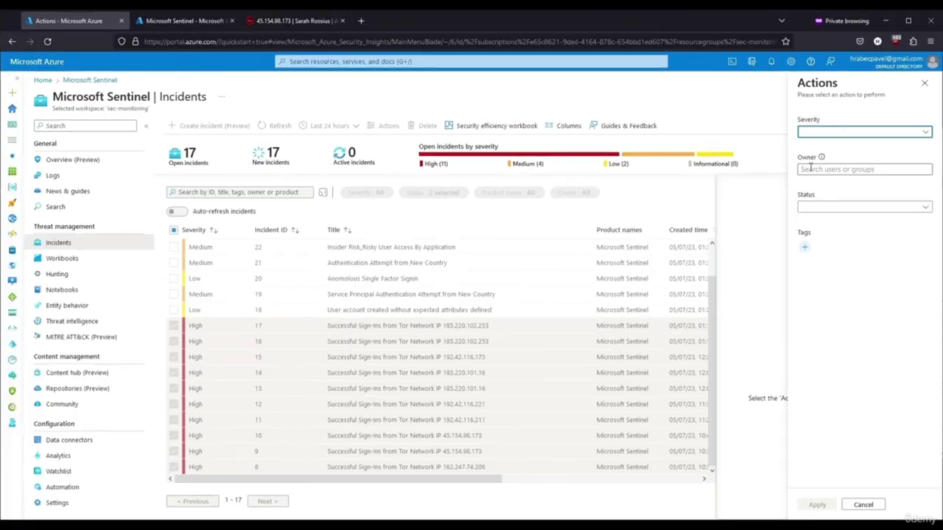
click(810, 168)
click(843, 242)
click(842, 213)
click(829, 243)
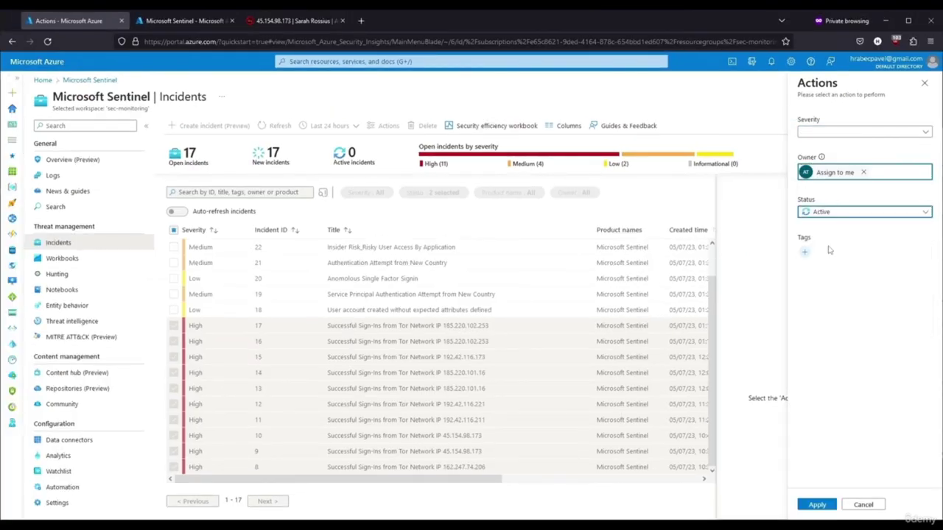
click(815, 507)
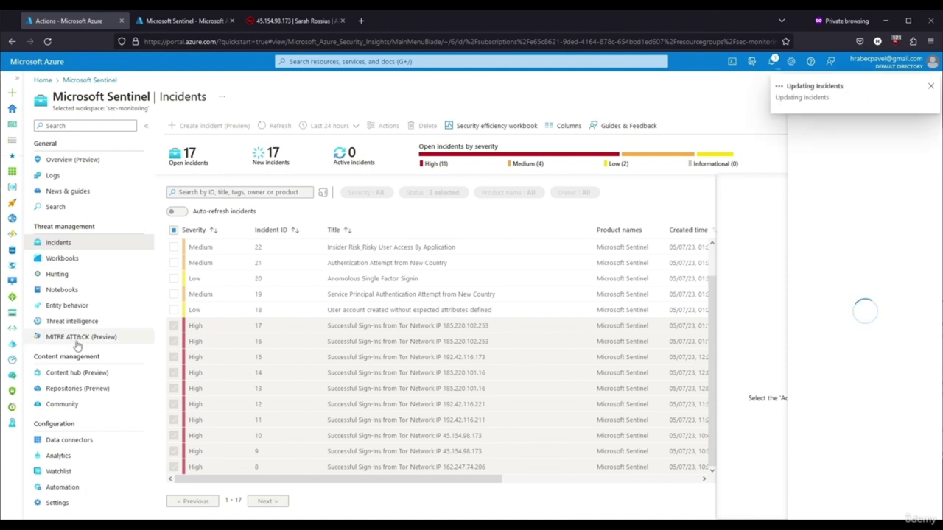
scroll(309, 483, right, 3)
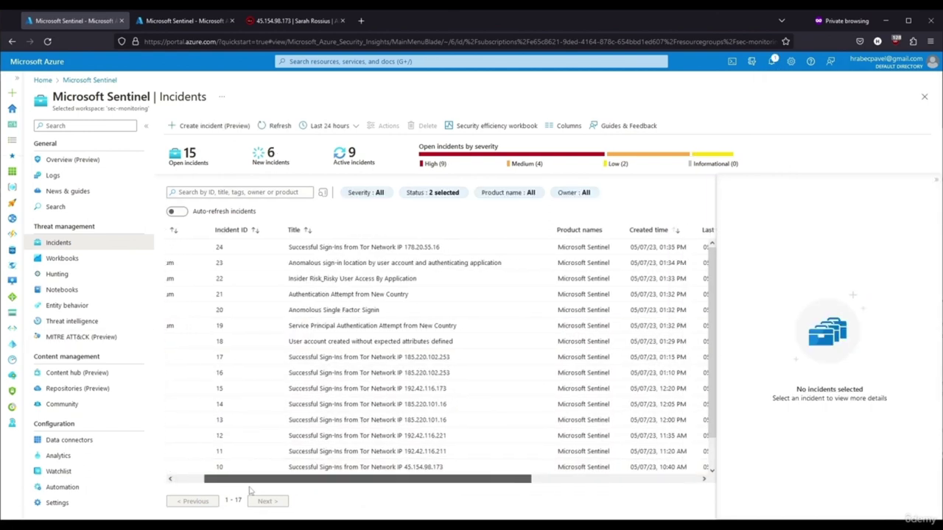
Check the Owner and Status columns, then move from incident 16 down to incident 8's details
drag(270, 495, 444, 494)
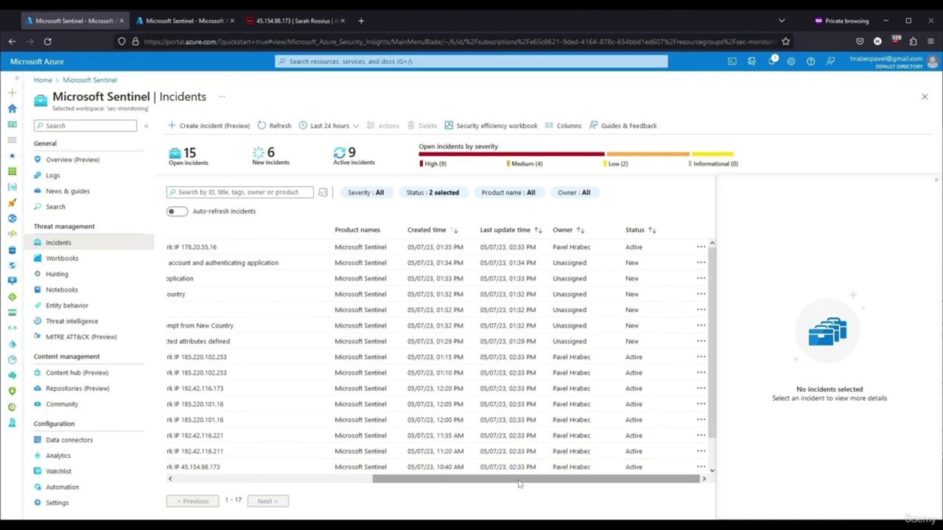
drag(519, 483, 320, 483)
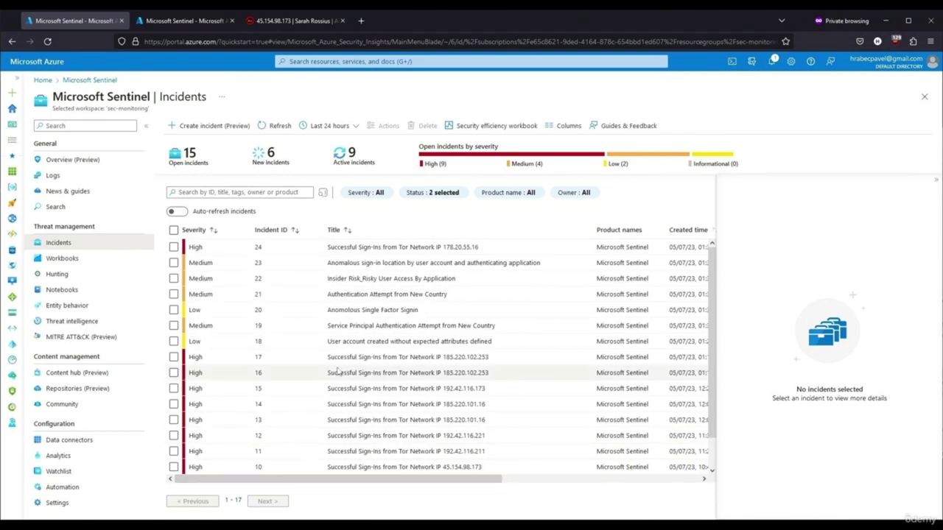
click(301, 370)
key(Down)
key(Down)
key(Down)
key(Down)
key(Down)
key(Down)
key(Down)
key(Down)
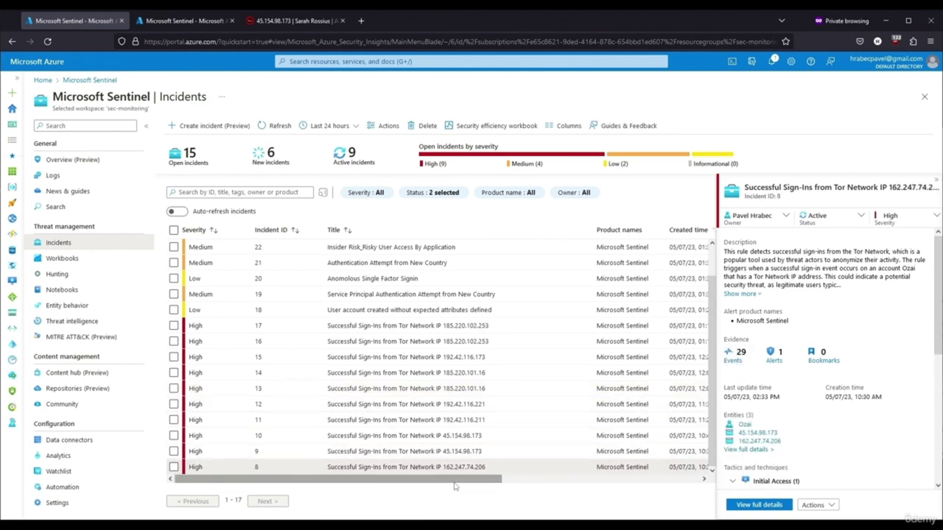
drag(468, 479, 705, 501)
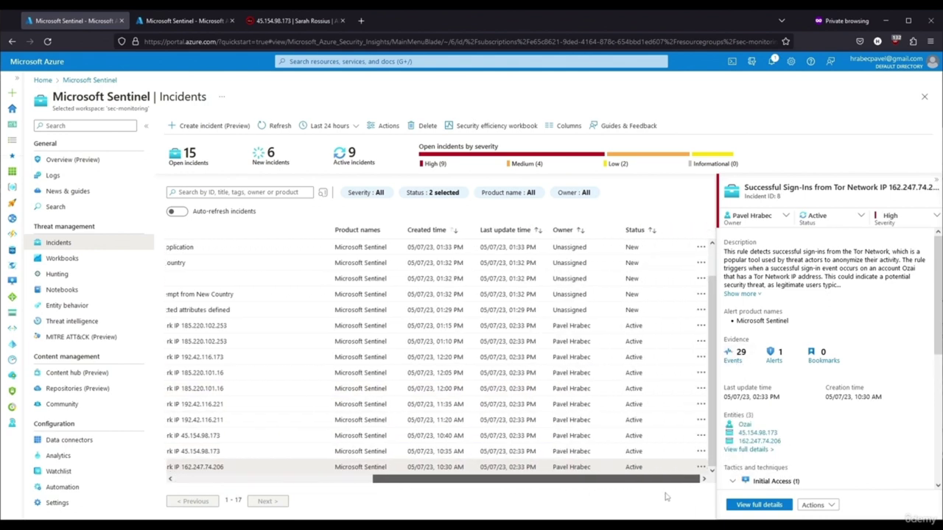
scroll(763, 401, down, 2)
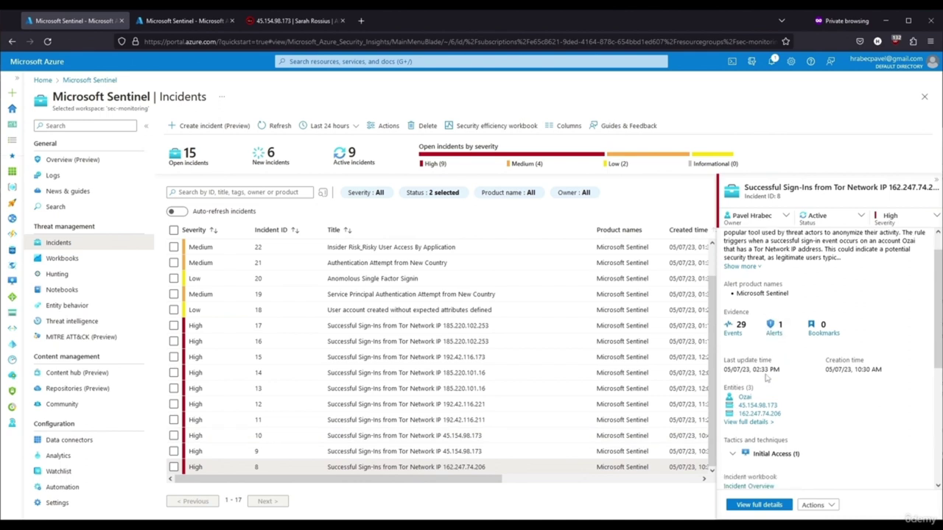
Open incident 8's full details with its sign-in logs query, then search 'azure active directory'
click(746, 508)
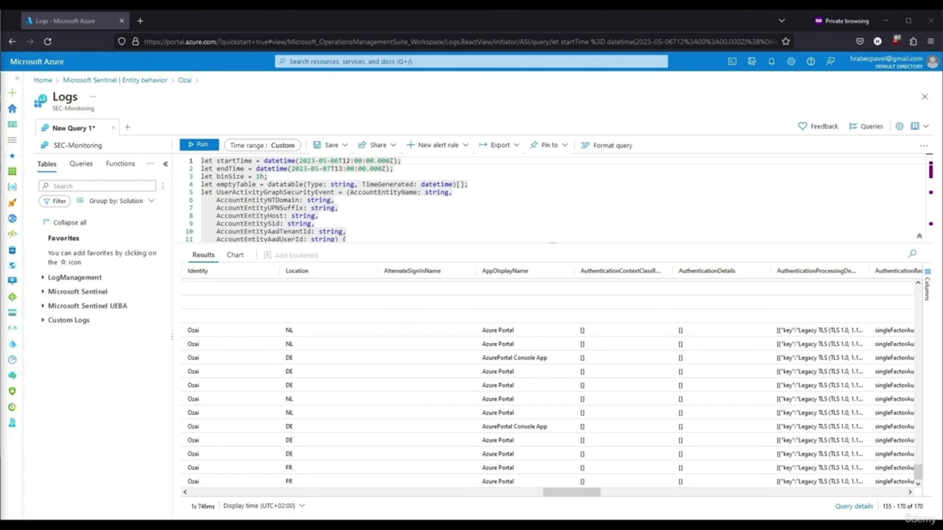
click(322, 63)
text(azure active directory)
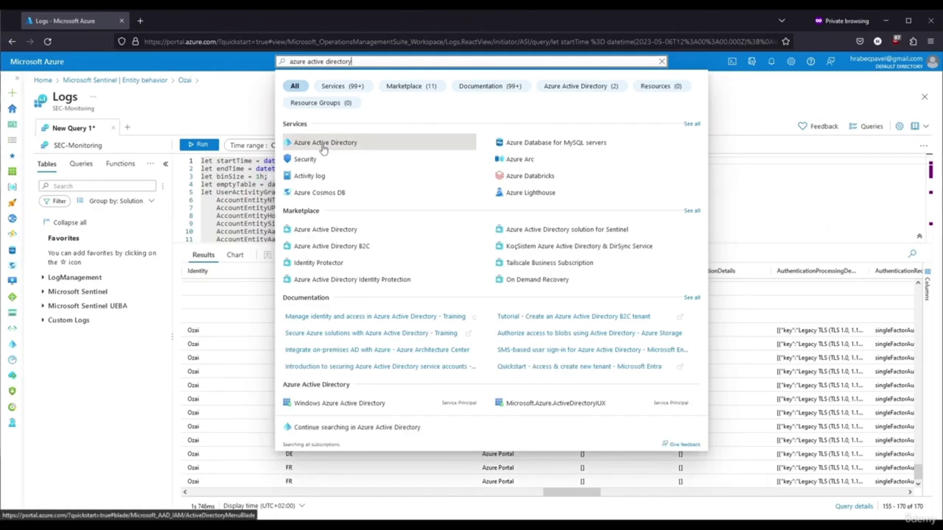
click(362, 158)
click(515, 303)
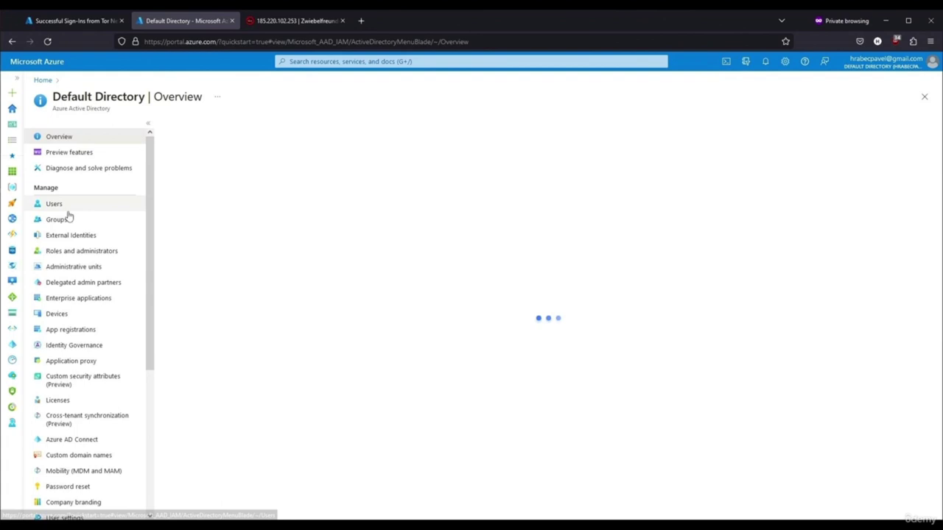
click(65, 203)
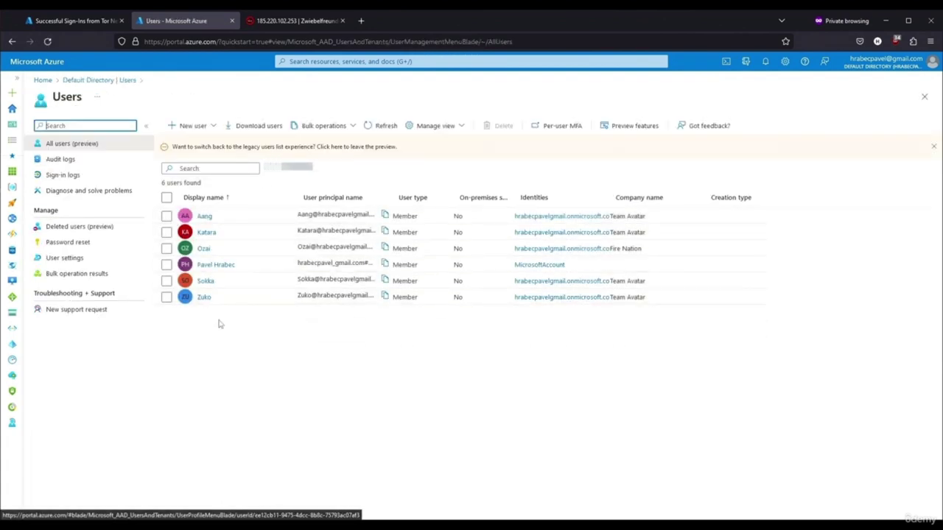
click(204, 249)
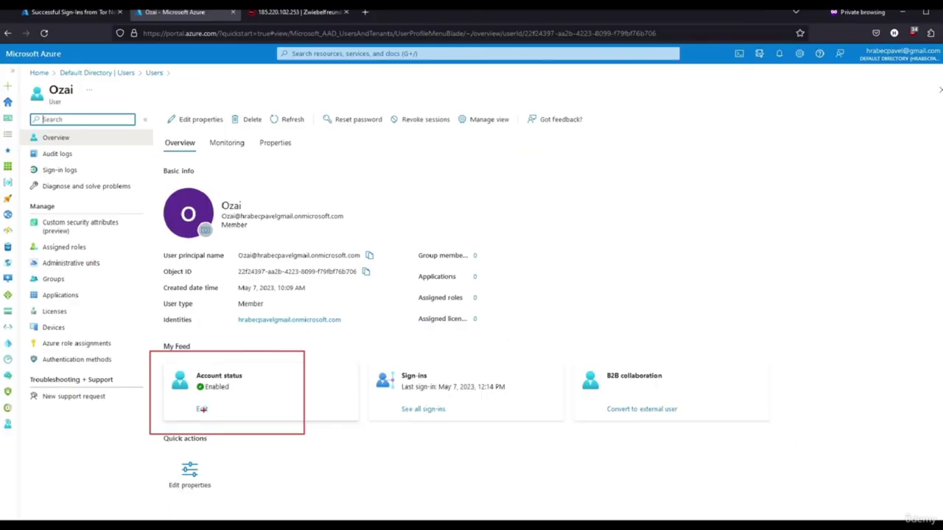
click(207, 433)
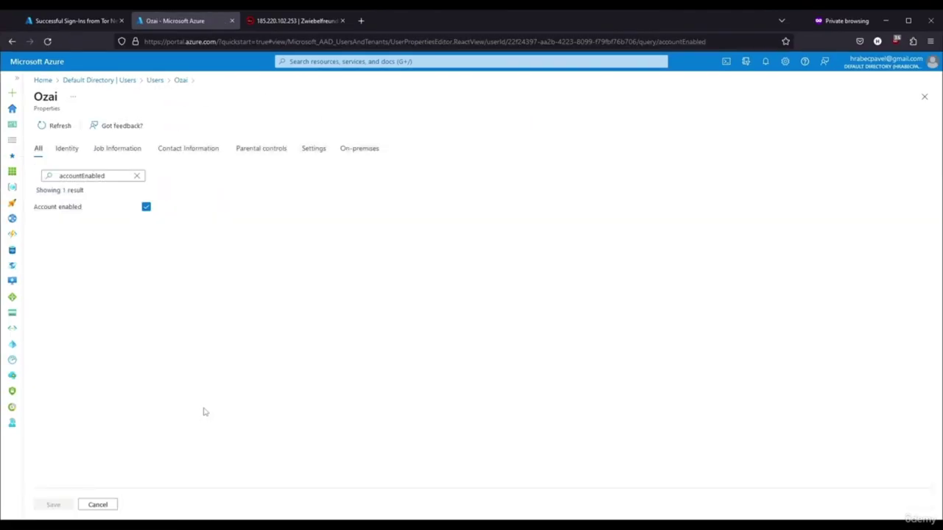
click(146, 207)
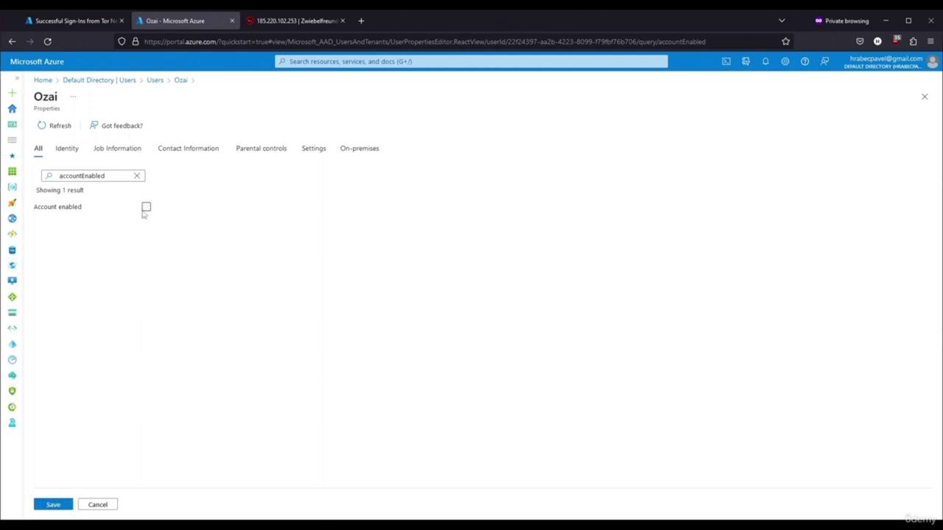
click(57, 506)
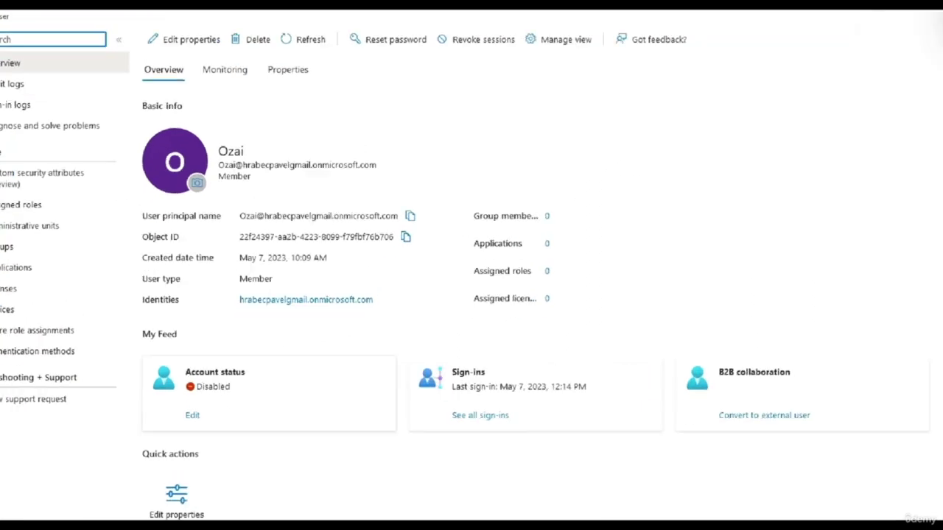
drag(160, 365, 306, 431)
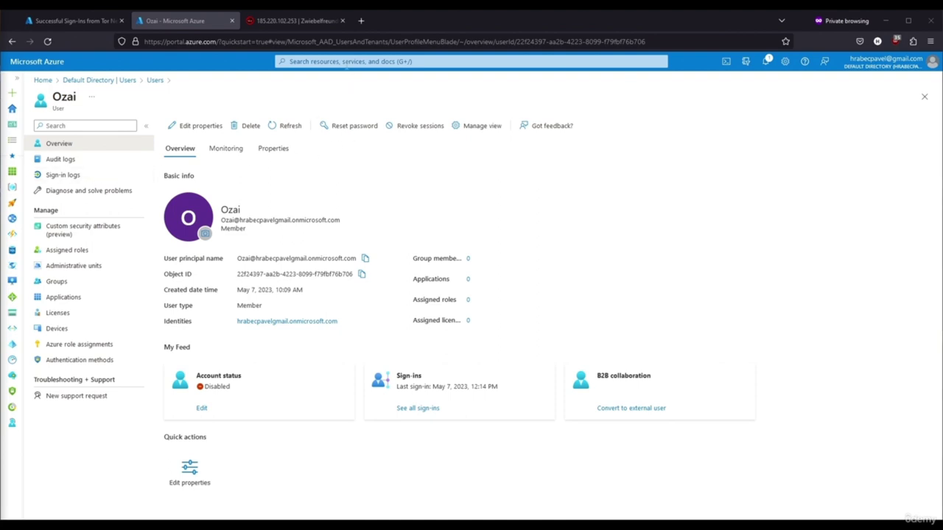
Force-delete the Dev-Temporary-VM-Database-Test virtual machine, acknowledging permanent deletion
click(345, 62)
text(virtual)
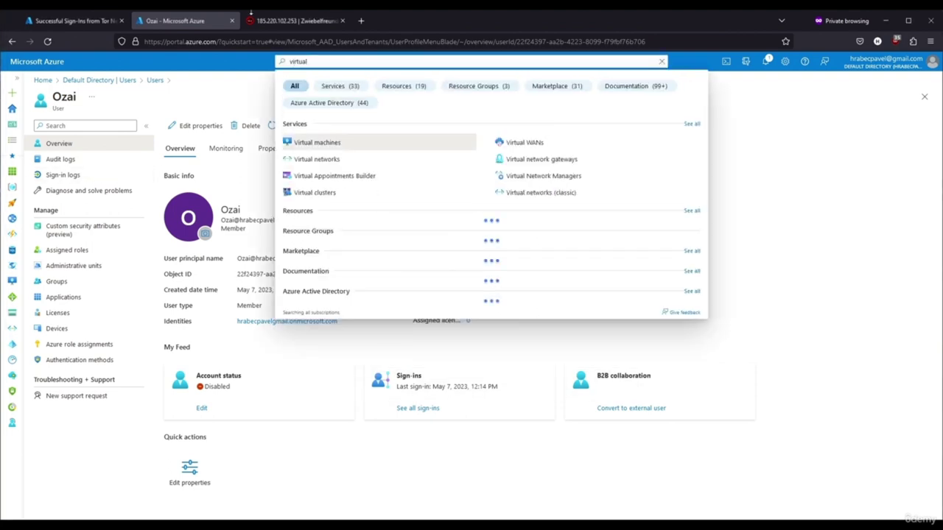
click(423, 142)
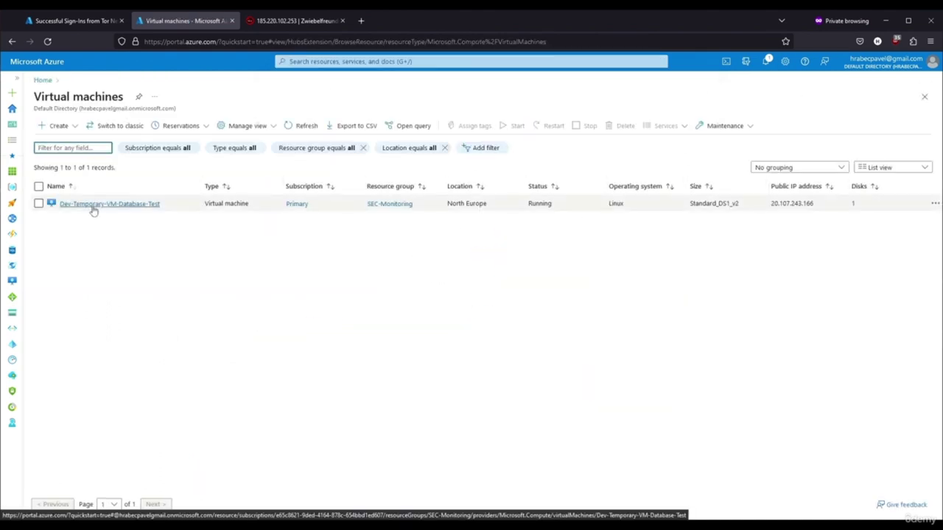
click(94, 205)
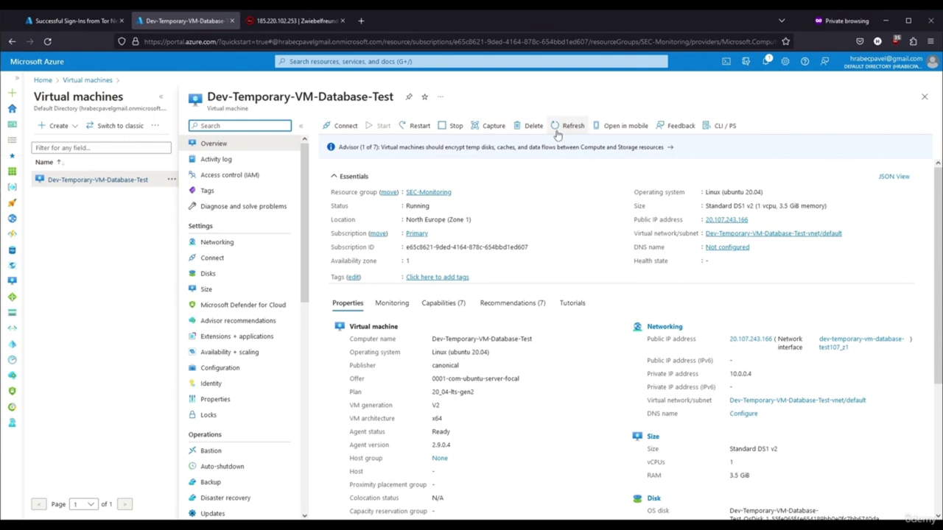
click(532, 126)
click(537, 193)
click(536, 484)
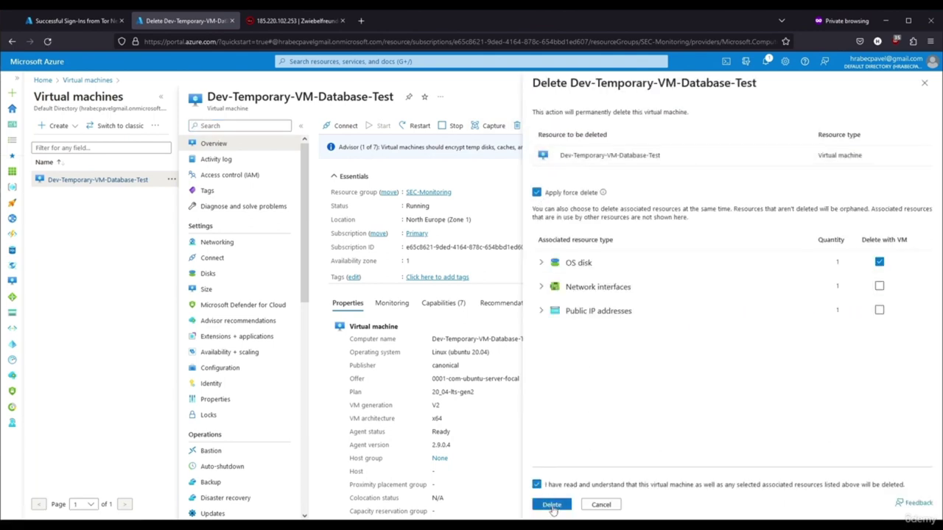
click(552, 505)
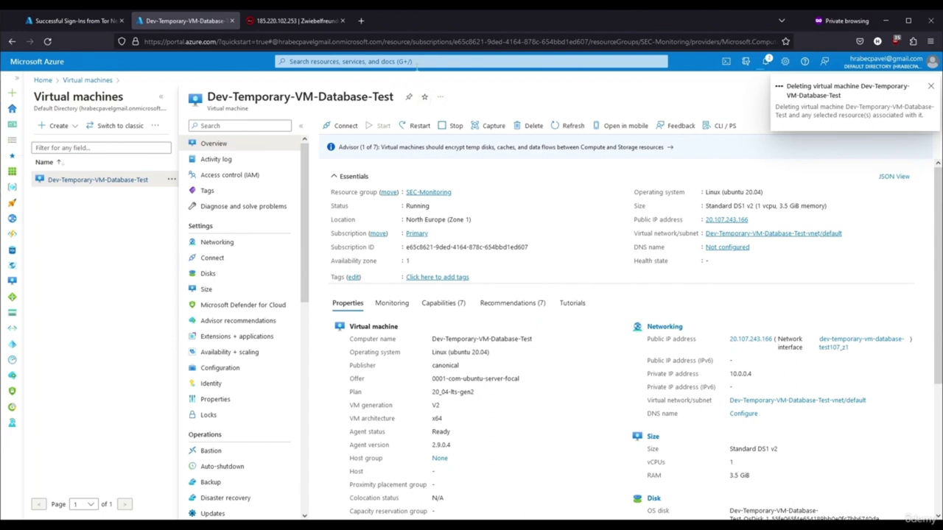
Go to the Resource groups list from recent services
click(416, 62)
click(448, 208)
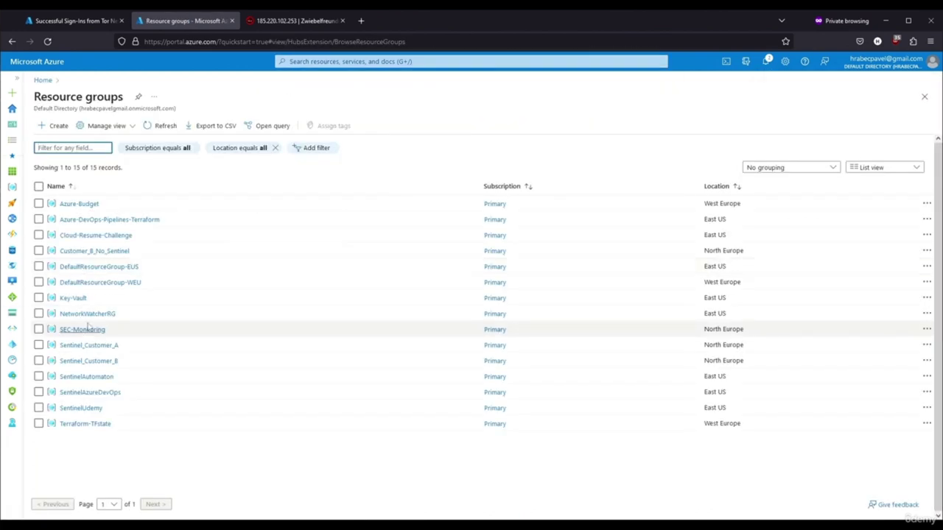
click(383, 62)
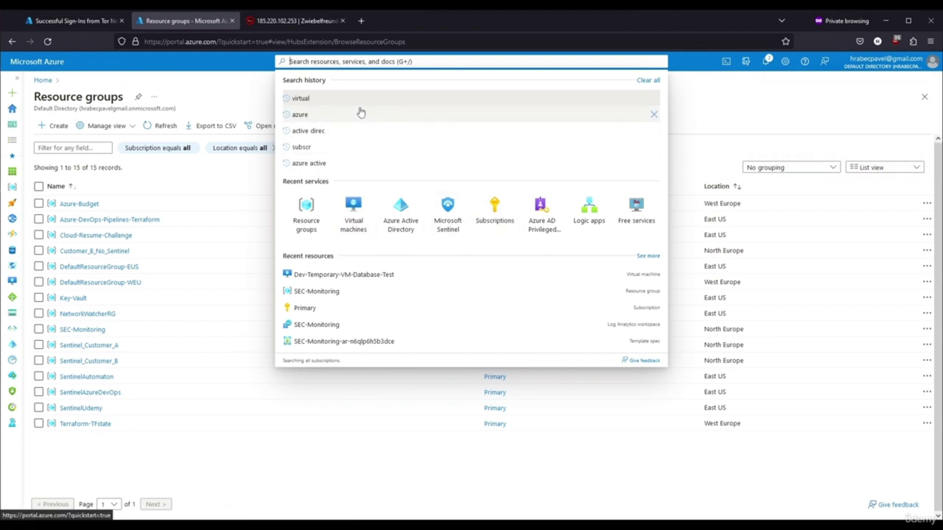
Go to the SEC-Monitoring Log Analytics workspace's Diagnostic settings
text(log )
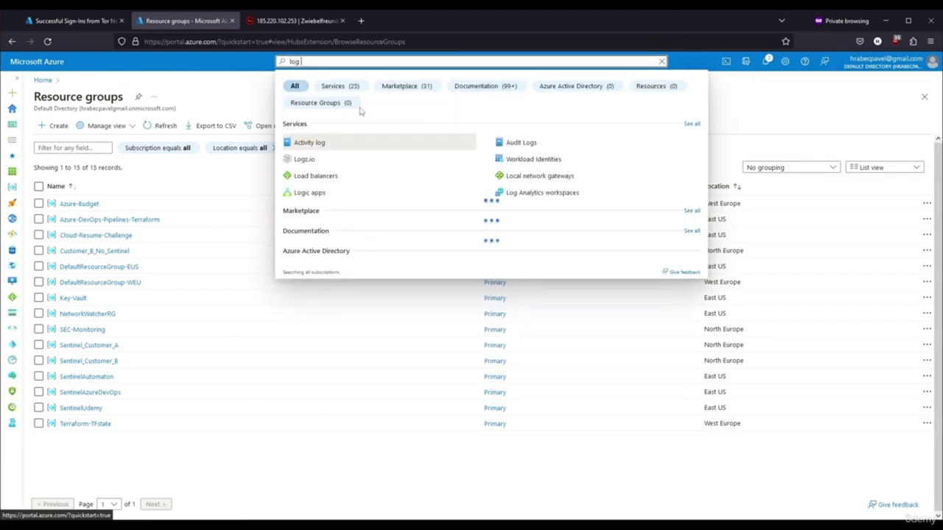
text(analytics)
click(440, 156)
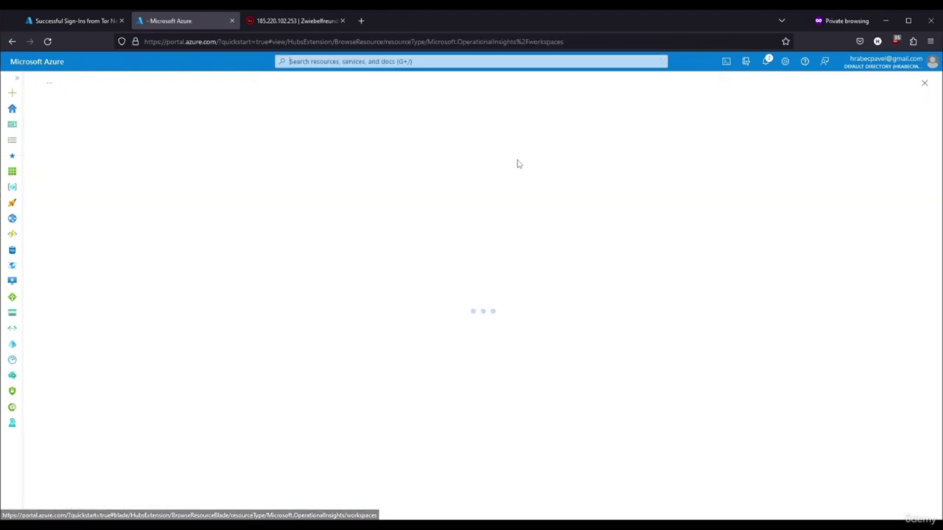
click(92, 251)
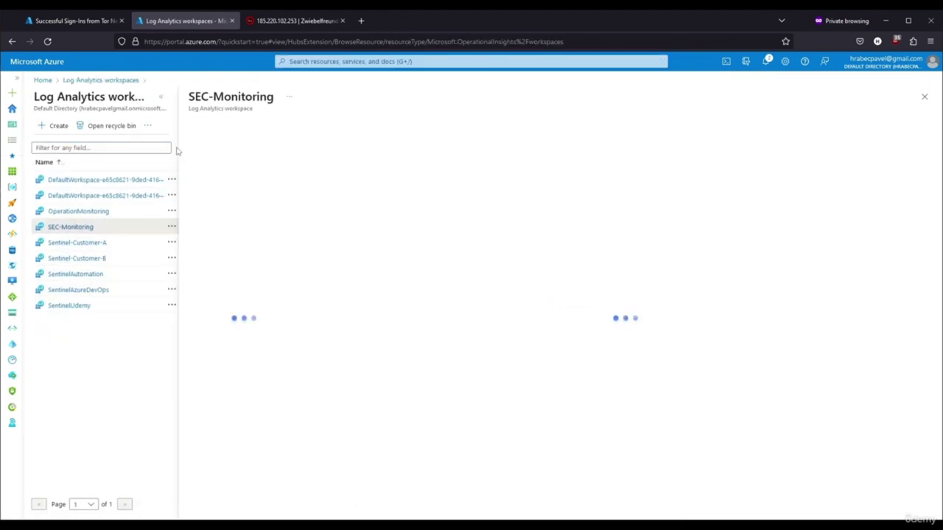
click(161, 99)
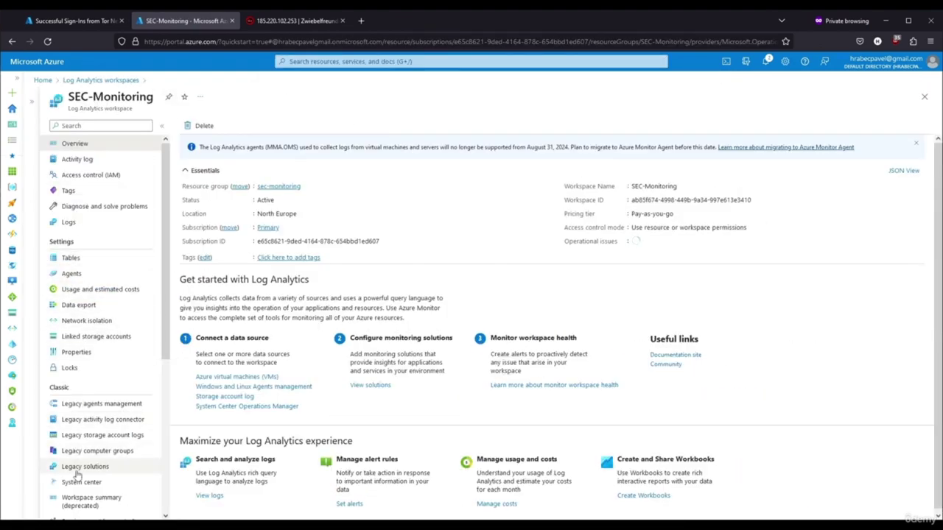
scroll(90, 327, down, 3)
click(88, 390)
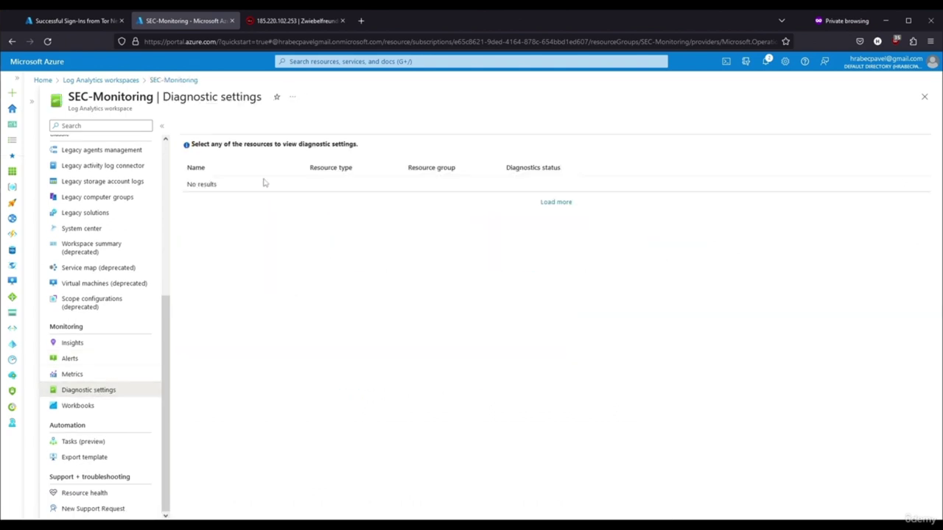
Add and save diagnostic setting 'Microsoft Sentinel' sending AllMetrics, audit and allLogs to SEC-Monitoring
click(243, 219)
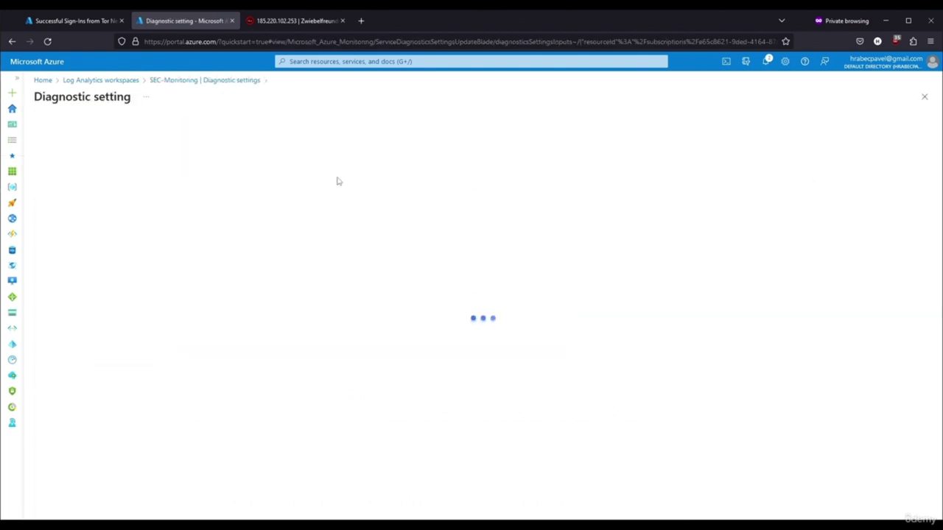
click(59, 301)
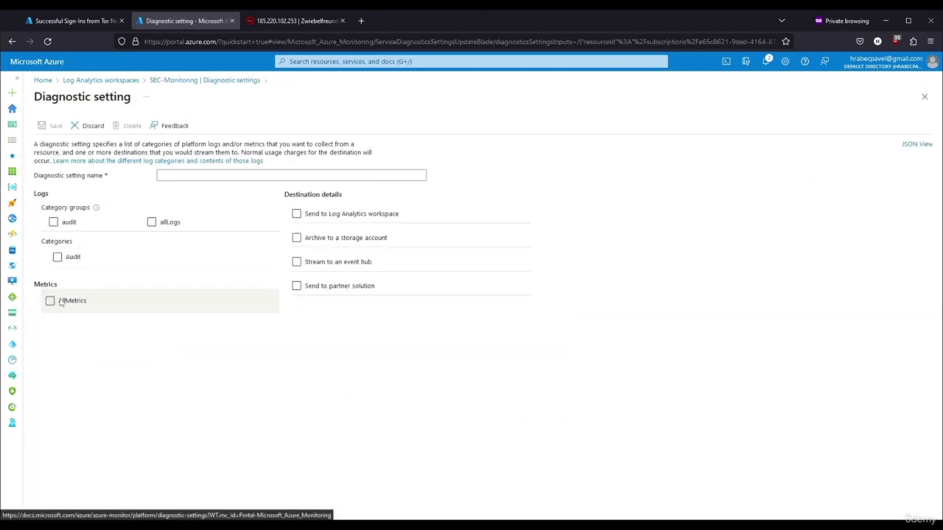
click(53, 222)
click(152, 221)
click(169, 175)
text(Microsoft Sentinel)
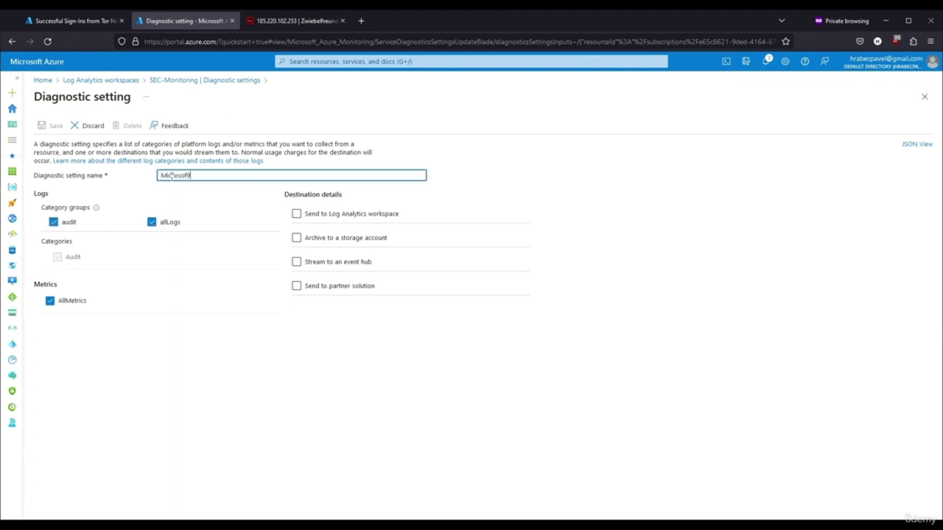
click(296, 214)
click(328, 276)
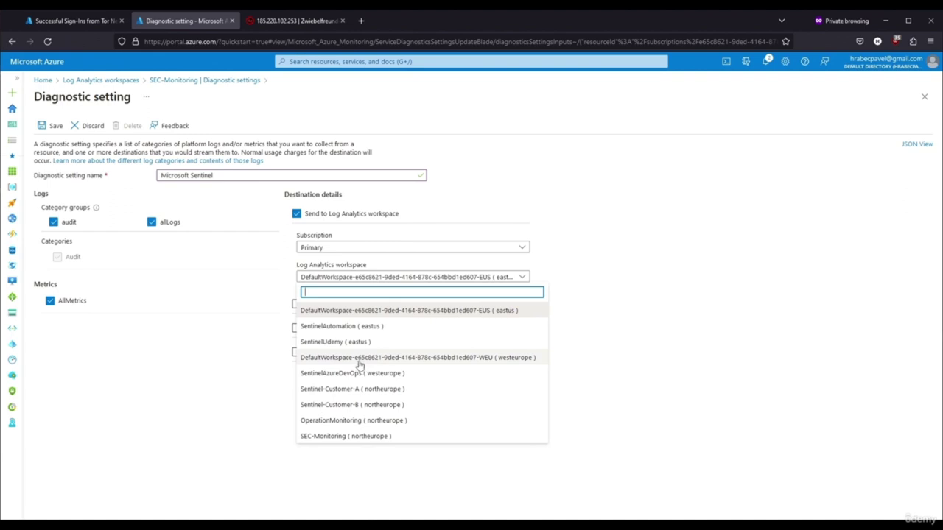
click(359, 437)
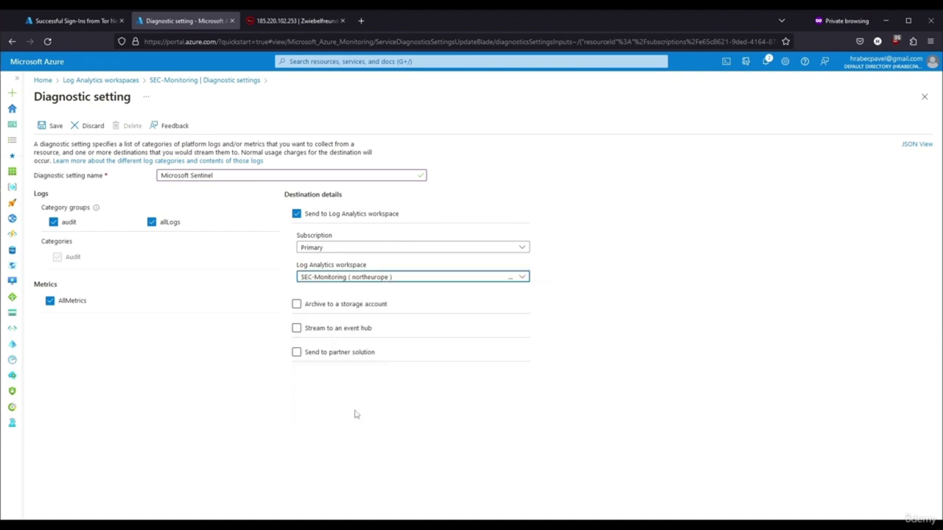
click(56, 126)
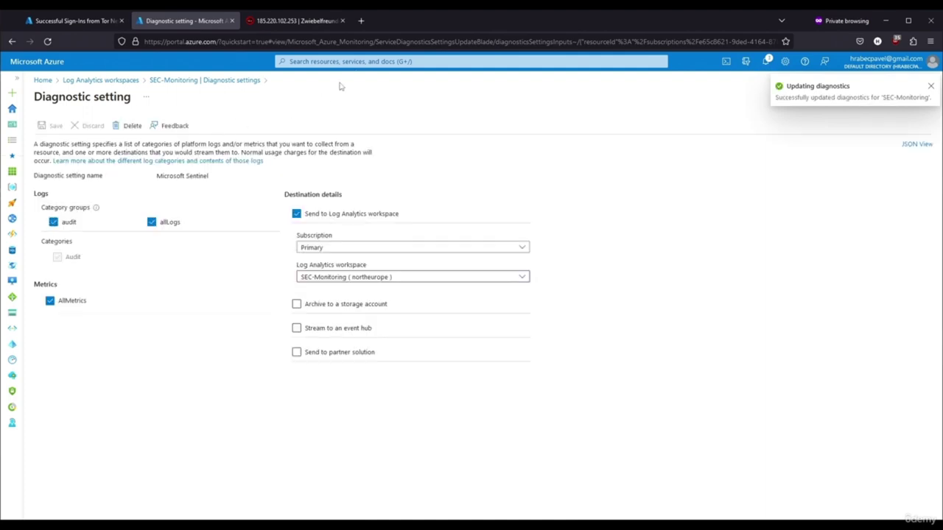
Open the general Settings tab of the SEC-Monitoring Microsoft Sentinel workspace
click(368, 62)
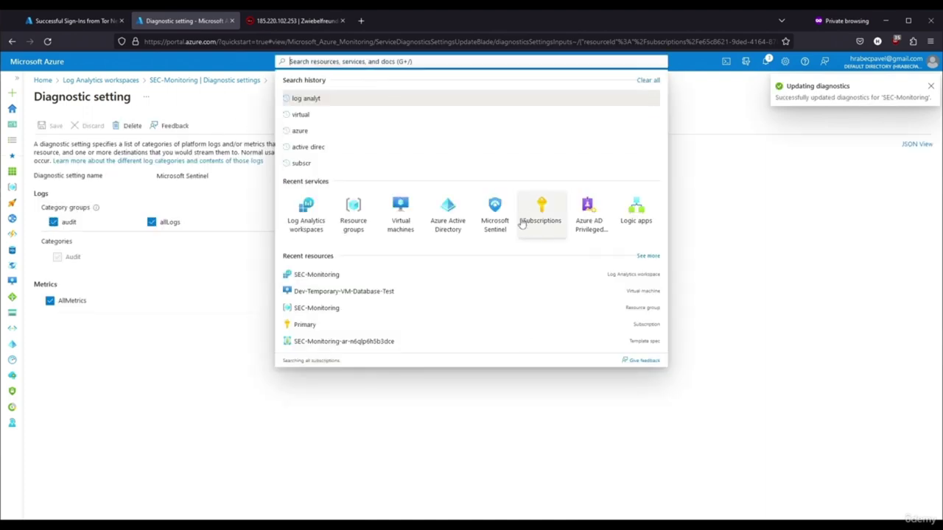
click(496, 215)
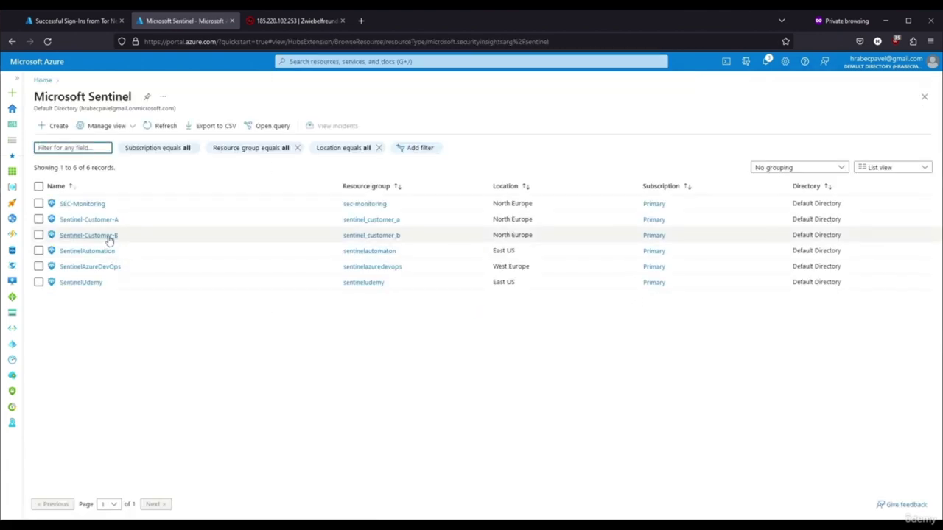
click(81, 202)
scroll(267, 258, down, 2)
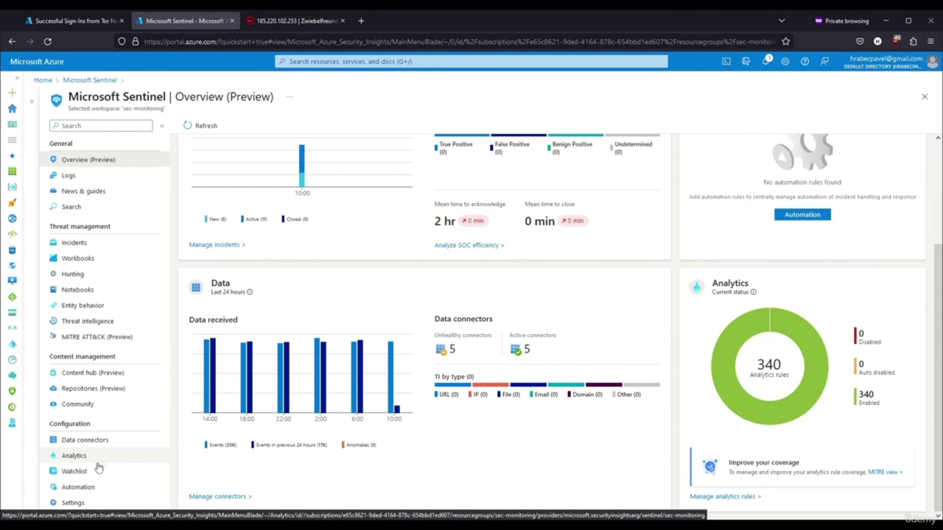
click(77, 502)
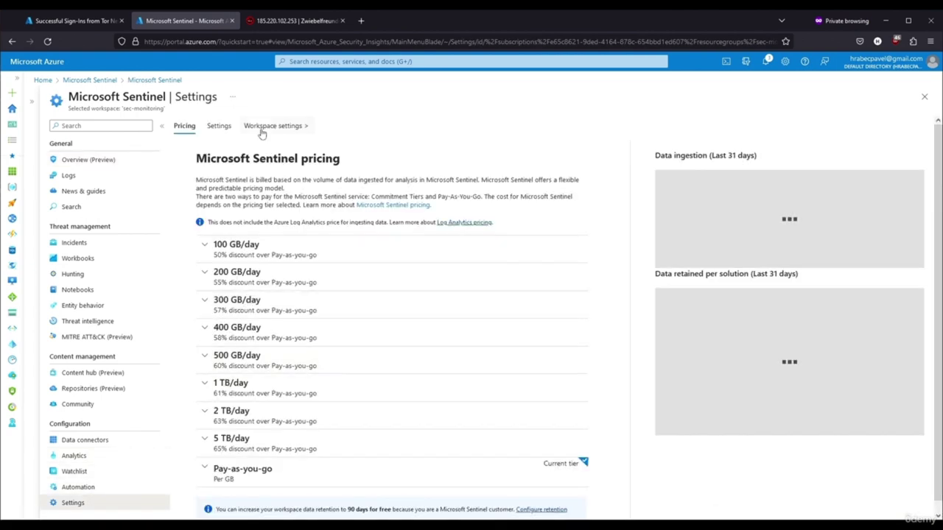
click(222, 126)
scroll(288, 302, down, 2)
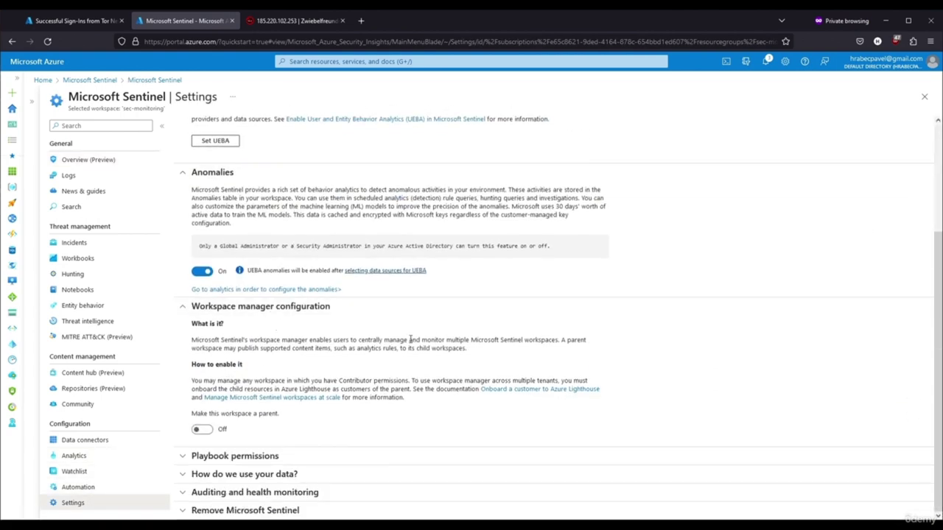
Enable auditing and health monitoring and open its SentinelAllLogs diagnostic settings
click(221, 492)
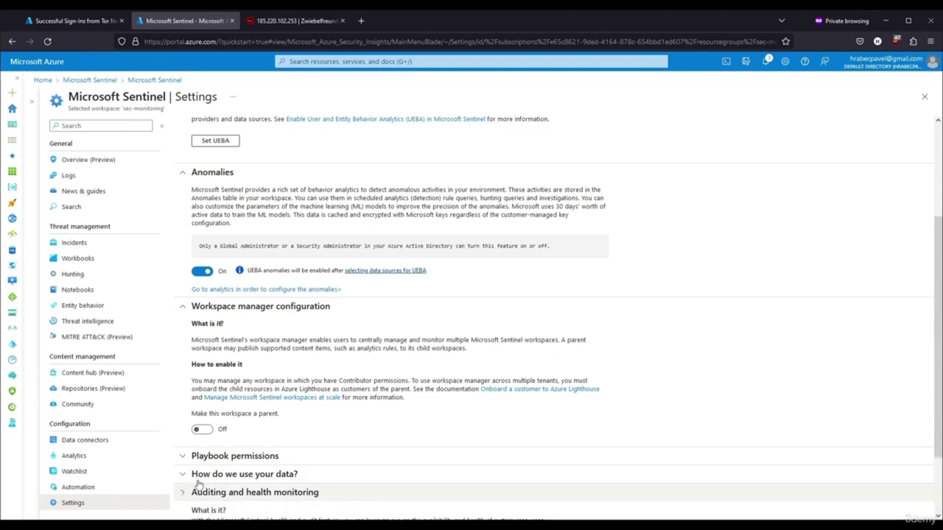
scroll(222, 489, down, 1)
click(213, 487)
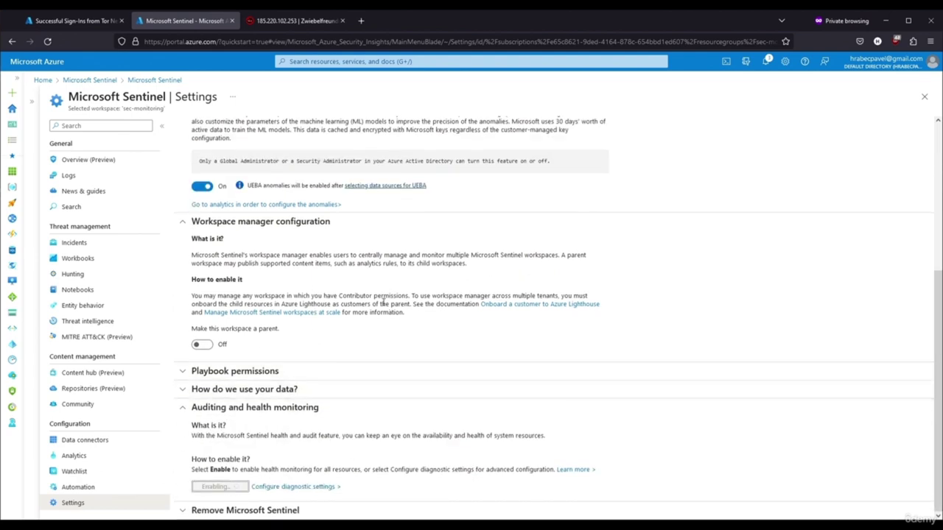
click(271, 487)
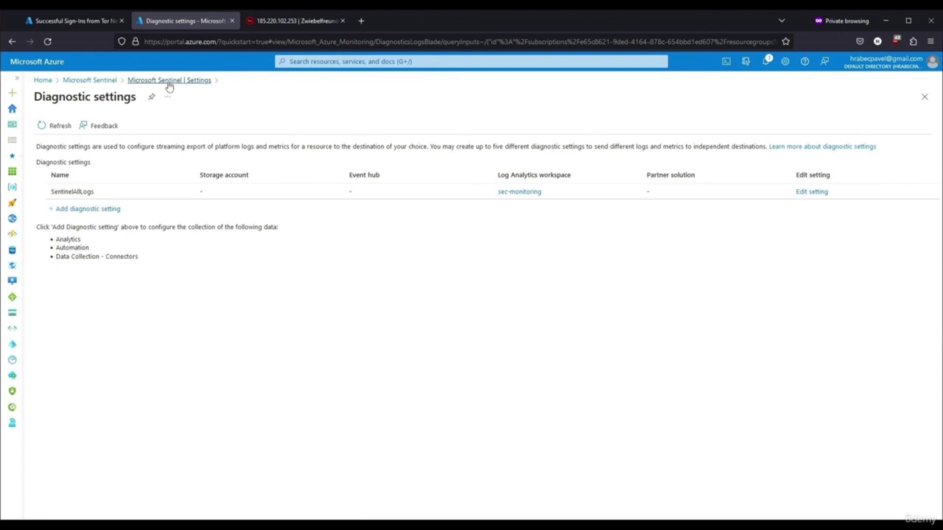
click(390, 62)
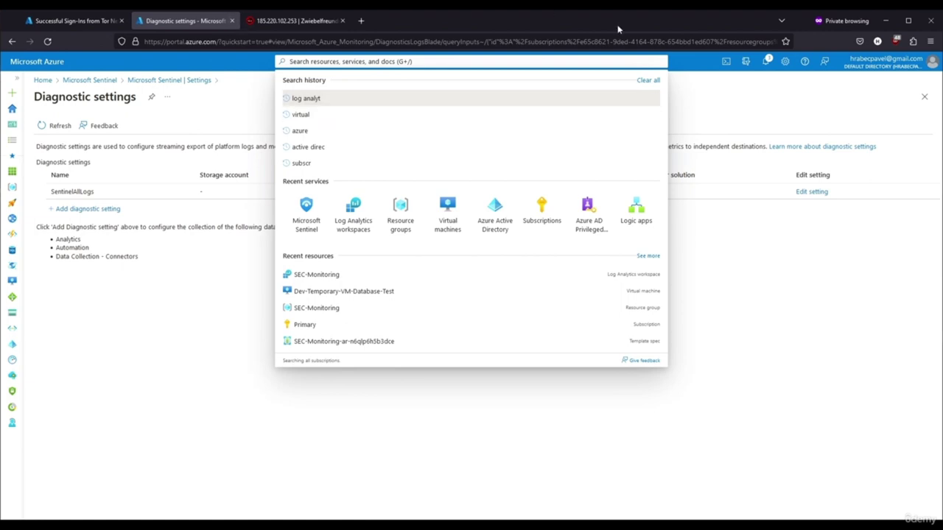
Close the 185.220.102.253 and Diagnostic settings tabs and go back to the Sentinel incidents list
click(342, 22)
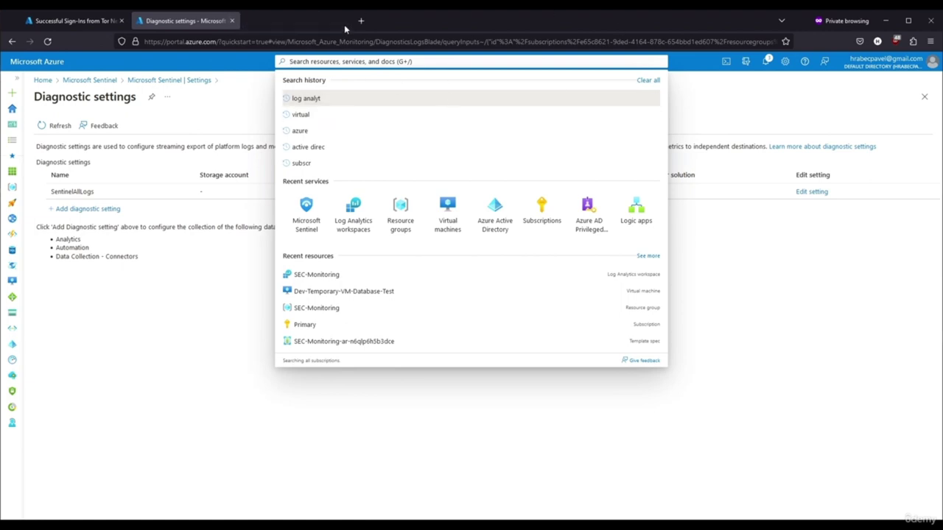
click(232, 22)
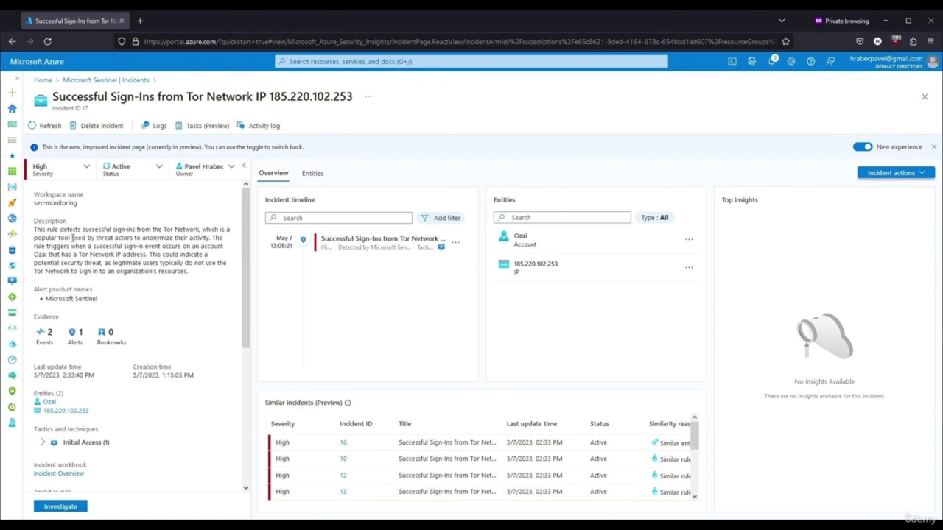
click(105, 80)
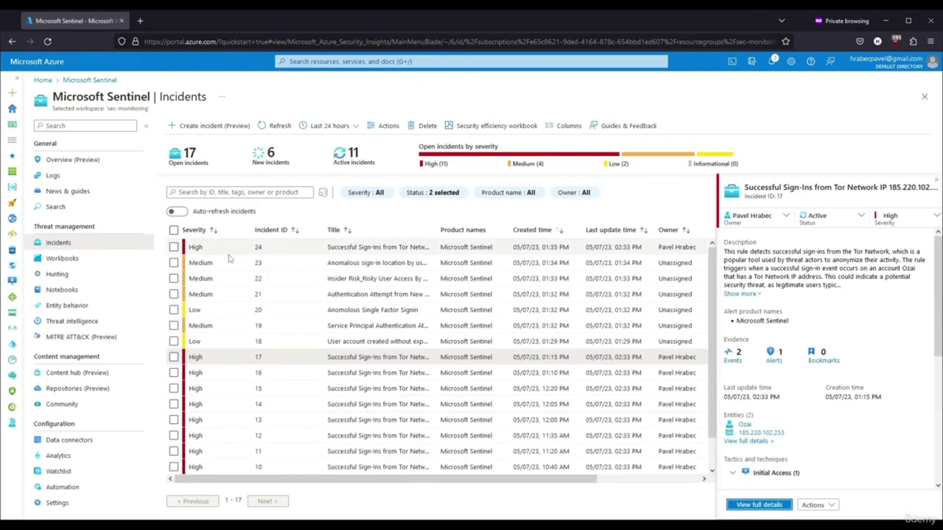
Select the Tor sign-in incidents 24 and 17 through 8 for a bulk update
click(179, 250)
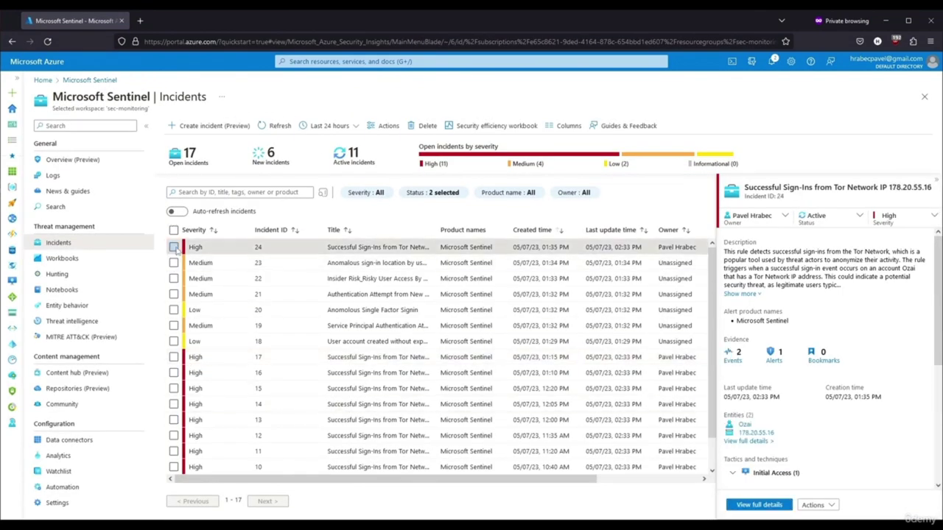
click(174, 247)
click(173, 358)
shift+click(173, 403)
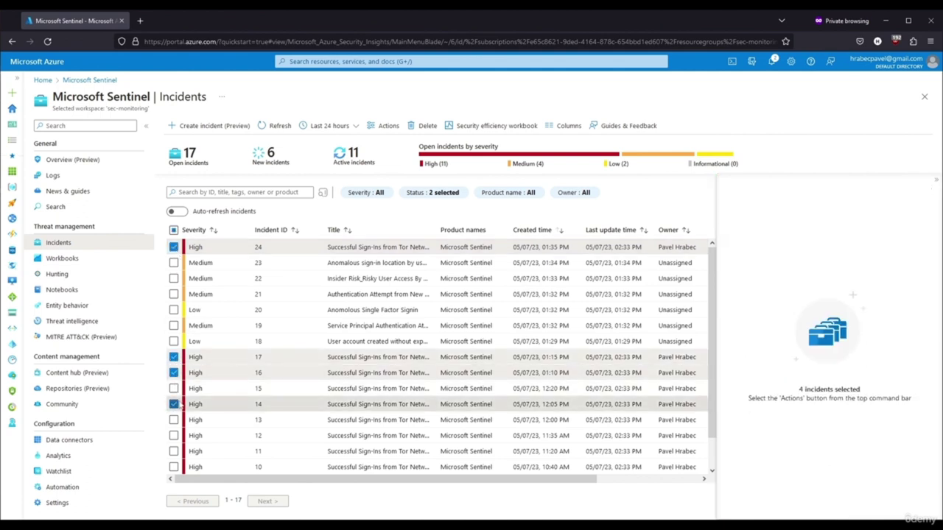
click(173, 420)
click(174, 435)
click(174, 451)
click(173, 467)
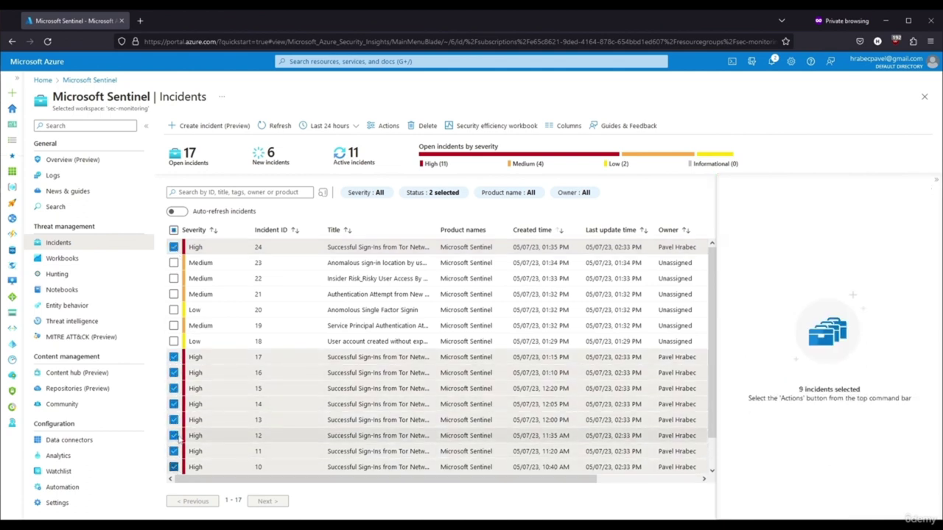
scroll(174, 451, down, 1)
click(173, 451)
click(174, 467)
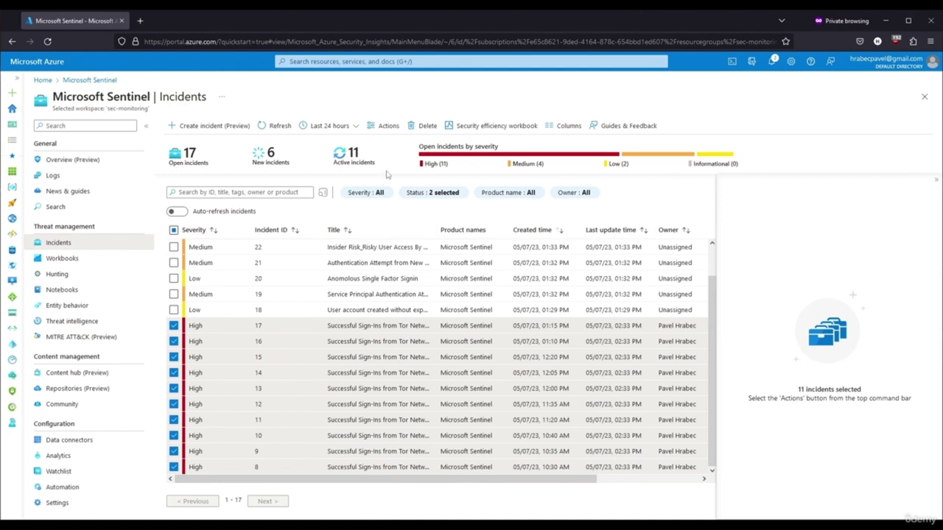
In bulk Actions, set status to Closed with classification True Positive - Suspicious activity
click(388, 126)
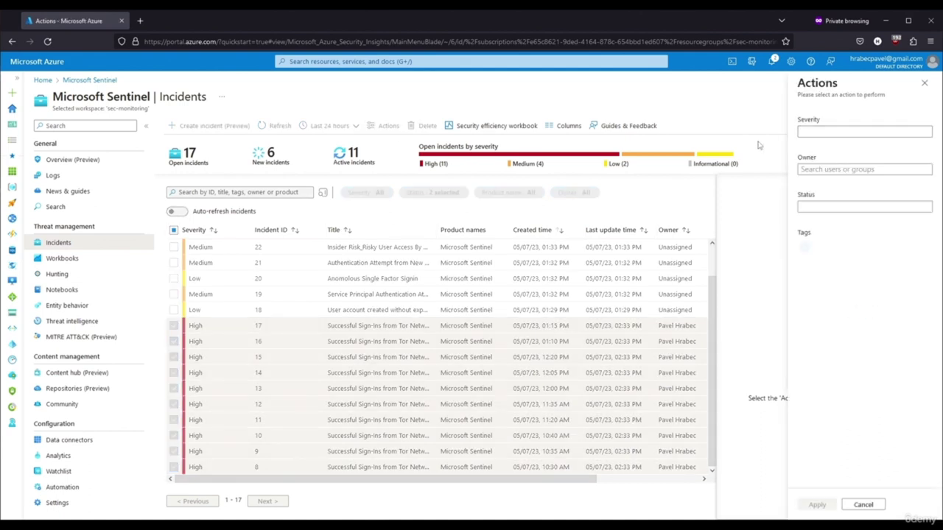
click(842, 131)
click(817, 148)
click(829, 207)
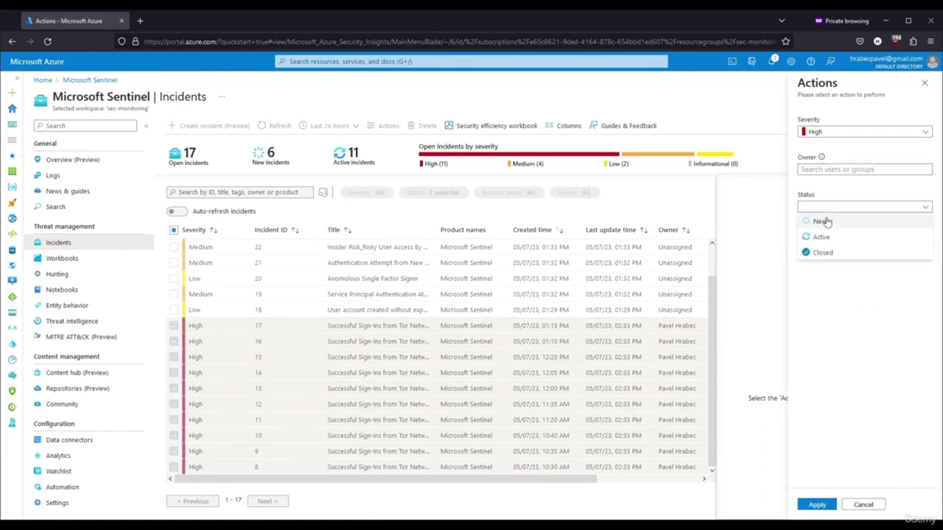
click(824, 252)
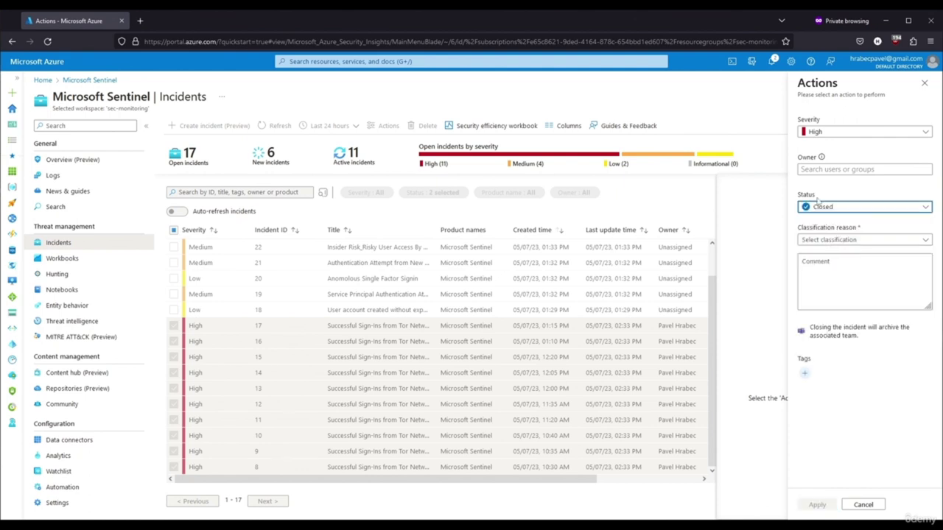
click(848, 241)
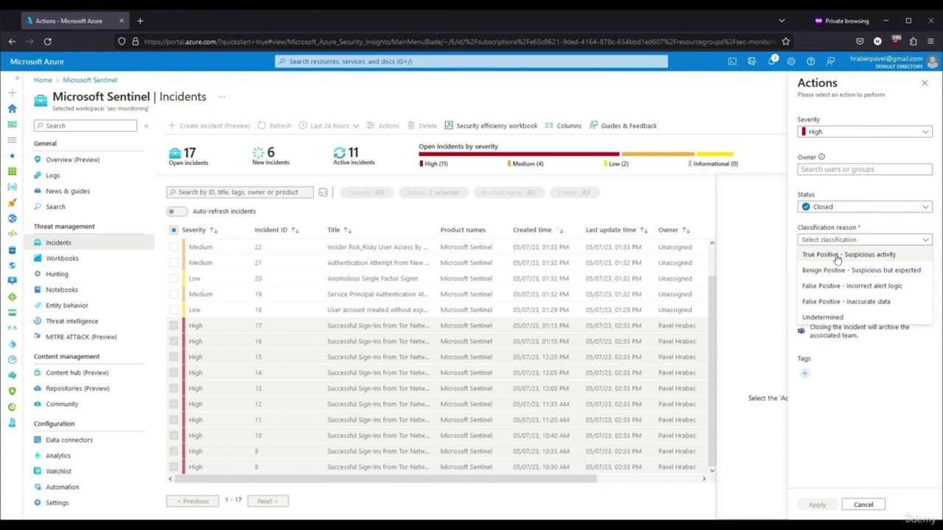
click(828, 255)
Write a two-paragraph closing comment explaining the Tor exit node login and disabled account
click(831, 283)
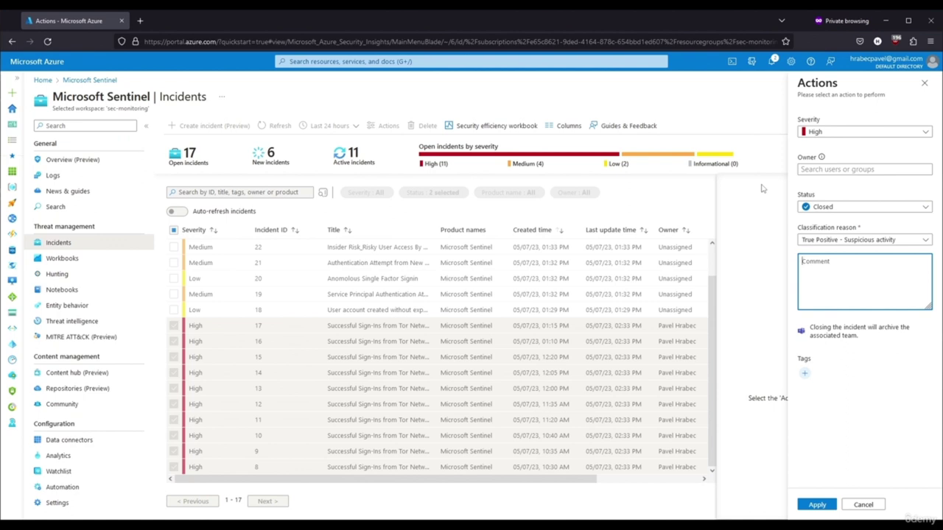
text(User performed unusual login from Tor exit node. Based on user login history and performed action, account was most likely breached.)
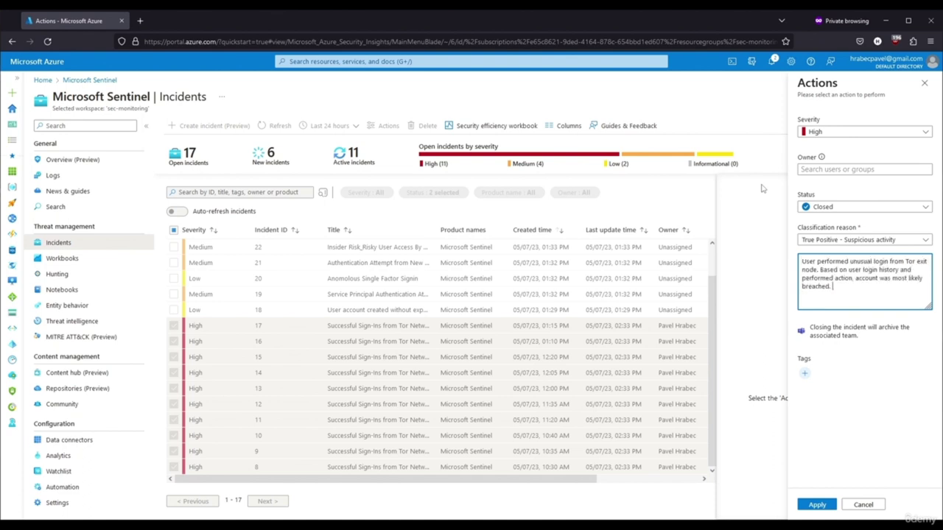
key(Return)
key(Return)
text(User was contacted. Account disabled at the moment. User removed diagnostics settings from Log Analytics Workspace and Microsoft Sentinel and also created a new VM. Settings for services were put back)
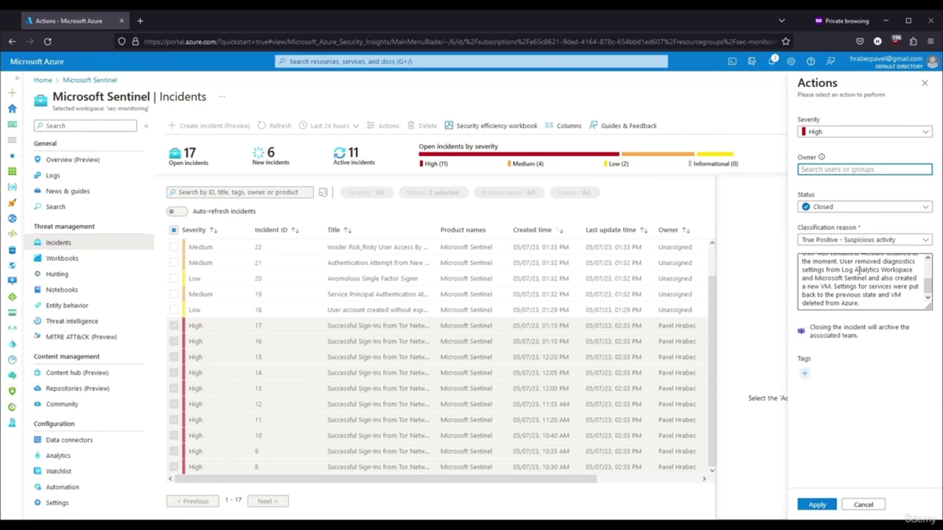
scroll(927, 295, up, 3)
scroll(928, 294, down, 3)
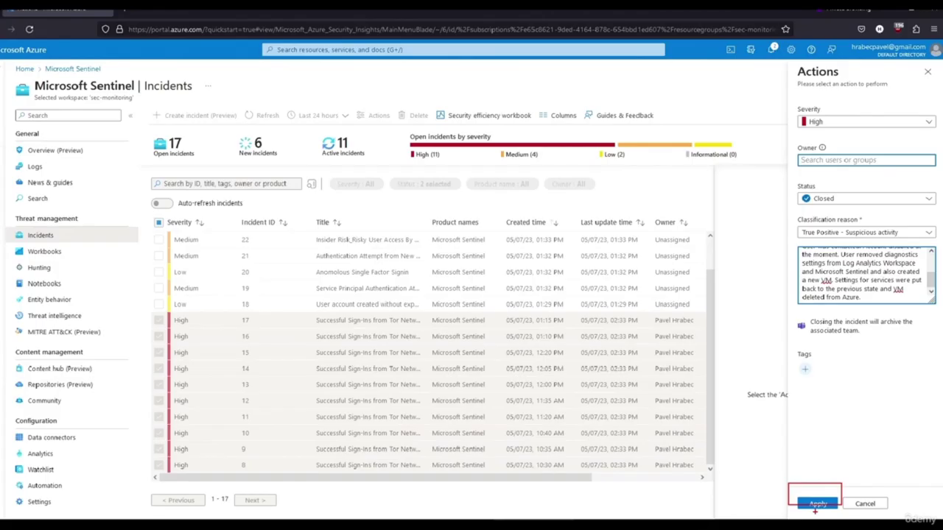
Apply the closure to all eleven selected Tor incidents
click(814, 506)
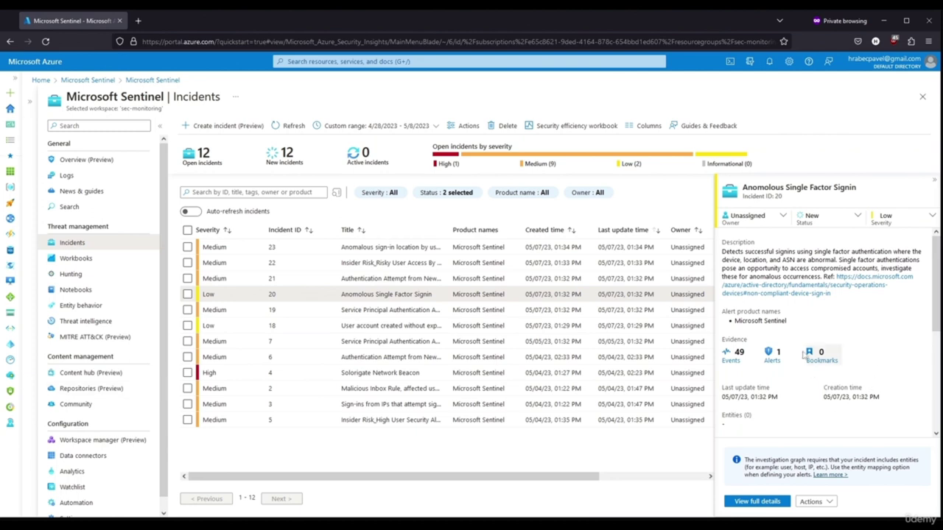
Open incident 20's full details page for Anomalous Single Factor Signin
click(735, 501)
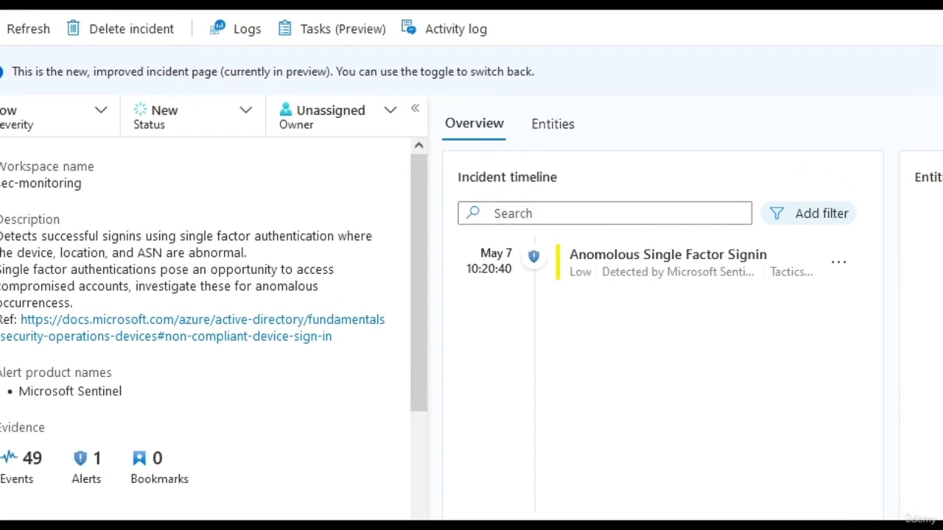
mouse_move(2, 217)
mouse_down()
mouse_move(84, 249)
mouse_move(300, 284)
mouse_move(364, 307)
mouse_move(388, 361)
mouse_up()
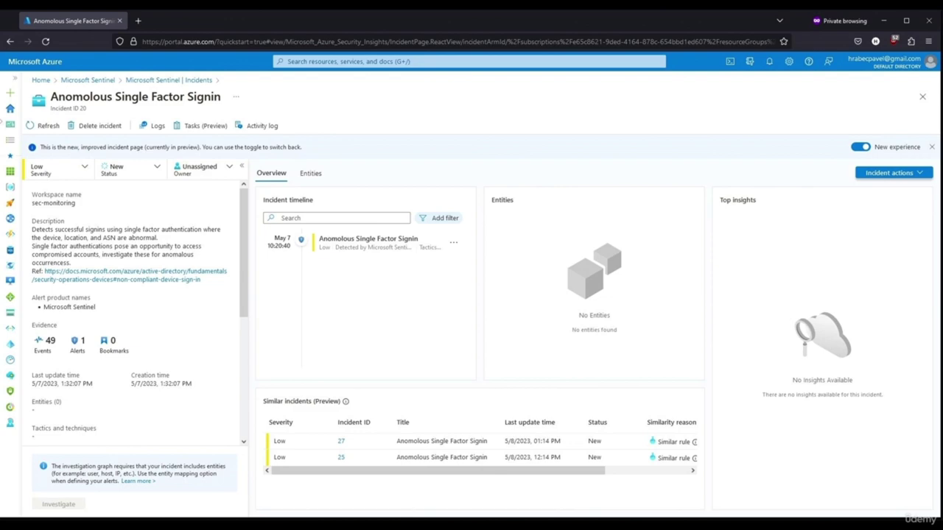
click(138, 20)
text(what is ASN)
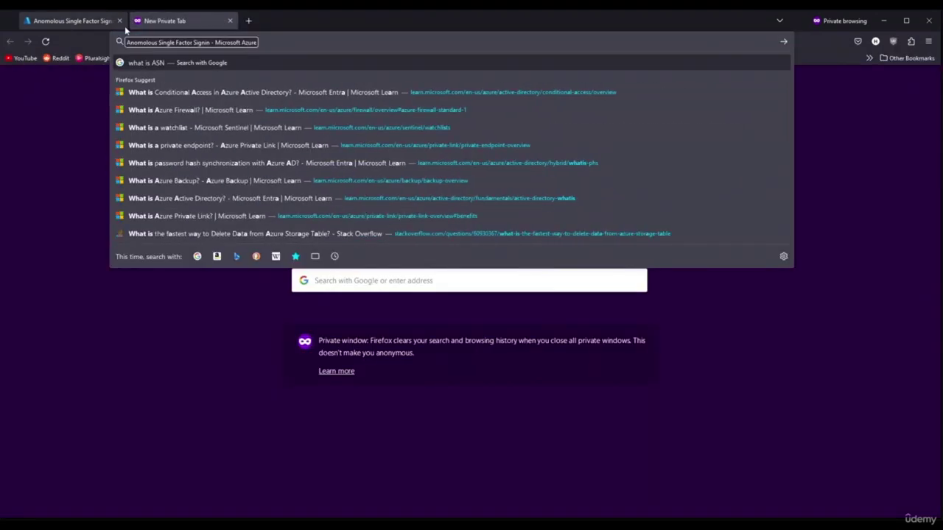
key(Return)
click(414, 426)
click(192, 169)
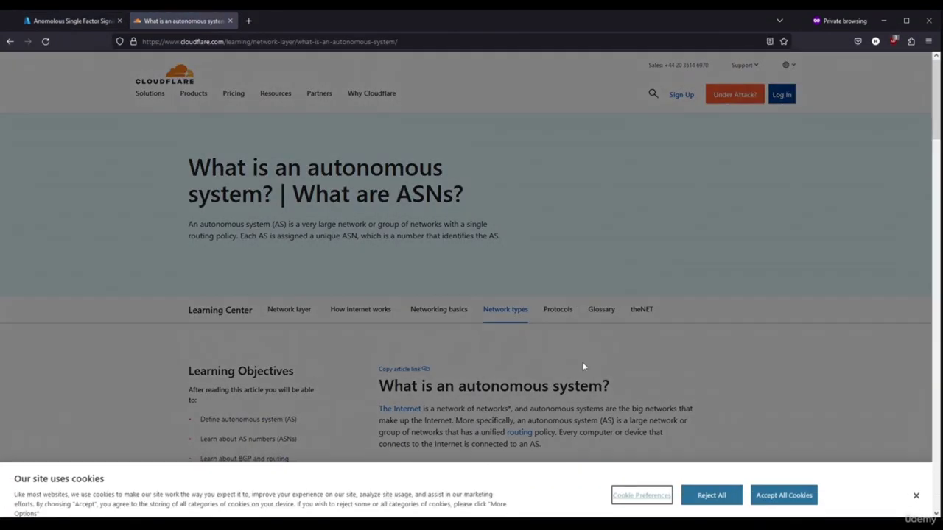
click(712, 484)
scroll(647, 384, down, 4)
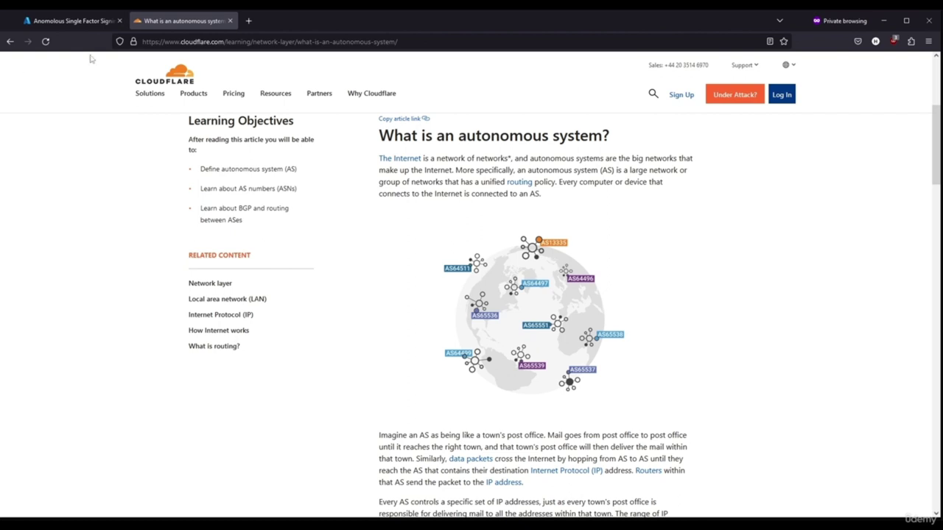
click(229, 20)
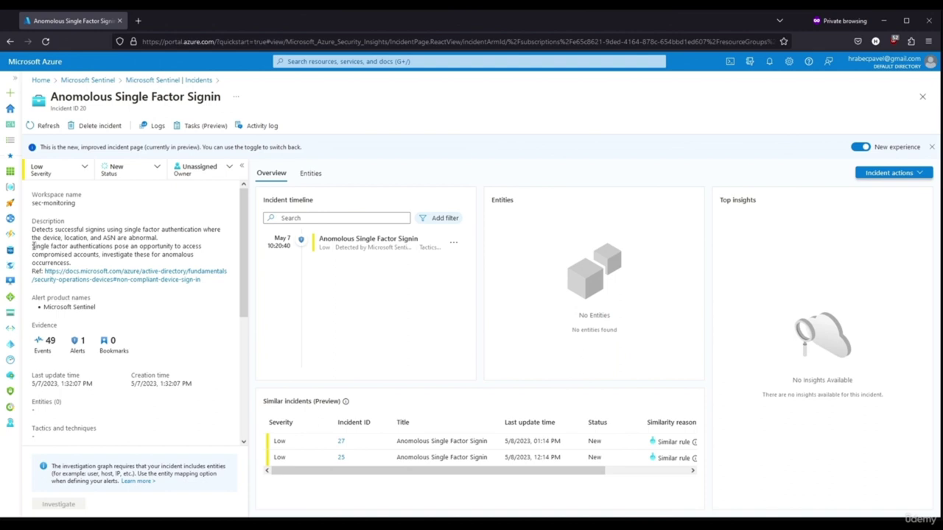
Highlight the single factor authentication sentence and open the query behind the 49 events
drag(32, 249, 72, 264)
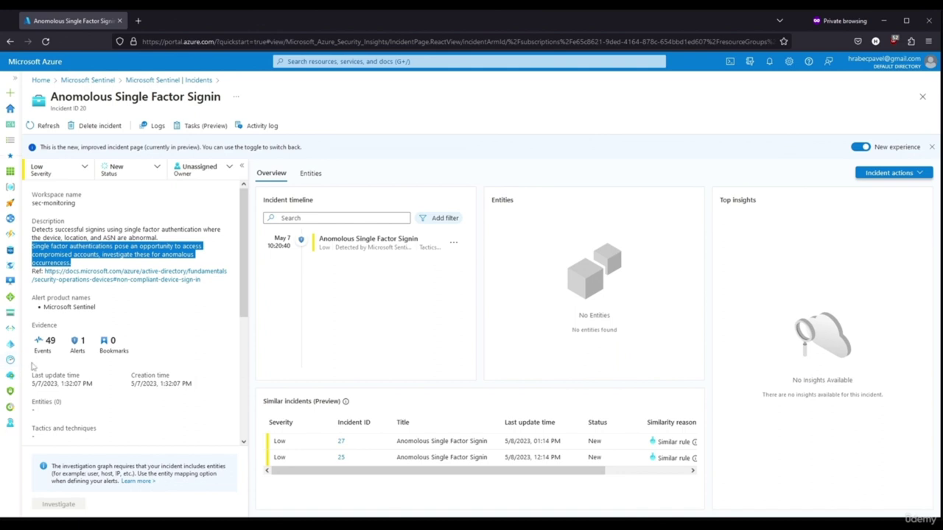
click(48, 343)
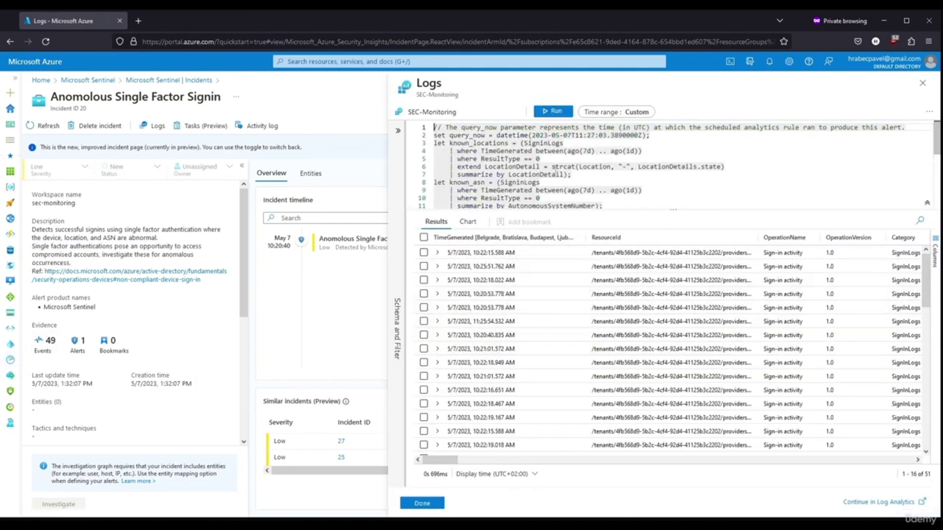
Scroll the KQL query and expand the first sign-in record's details
scroll(938, 131, down, 1)
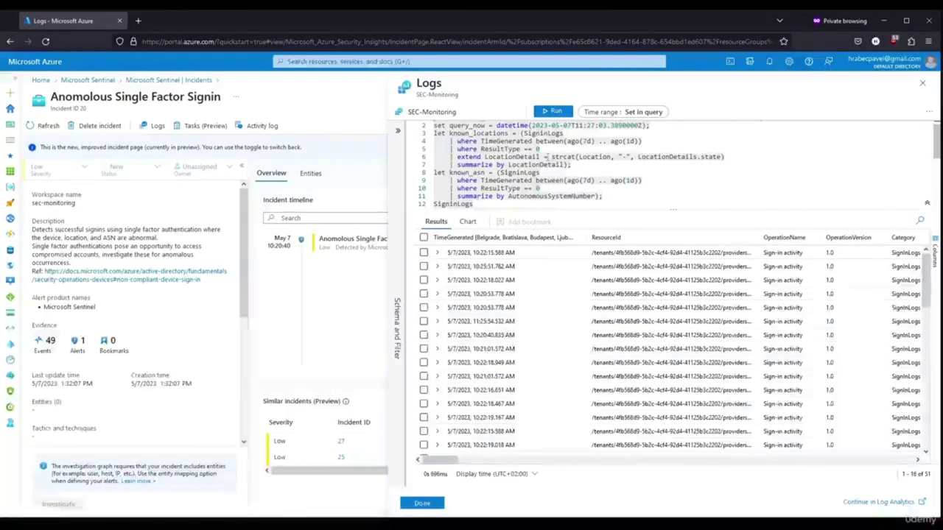
drag(936, 140, 933, 159)
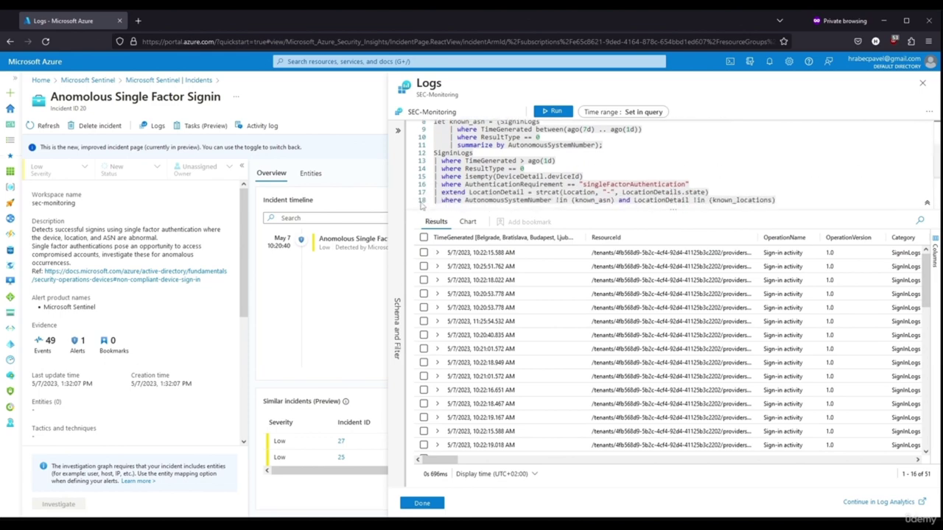
click(437, 253)
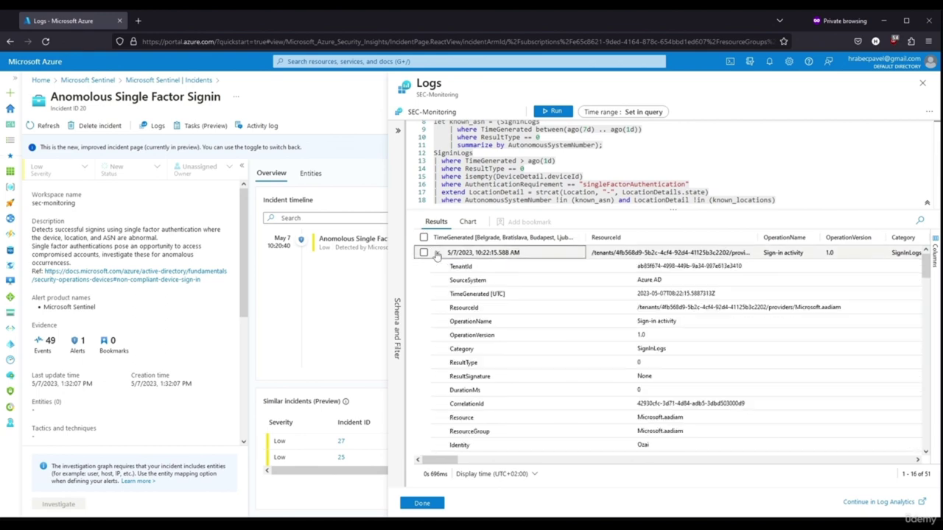
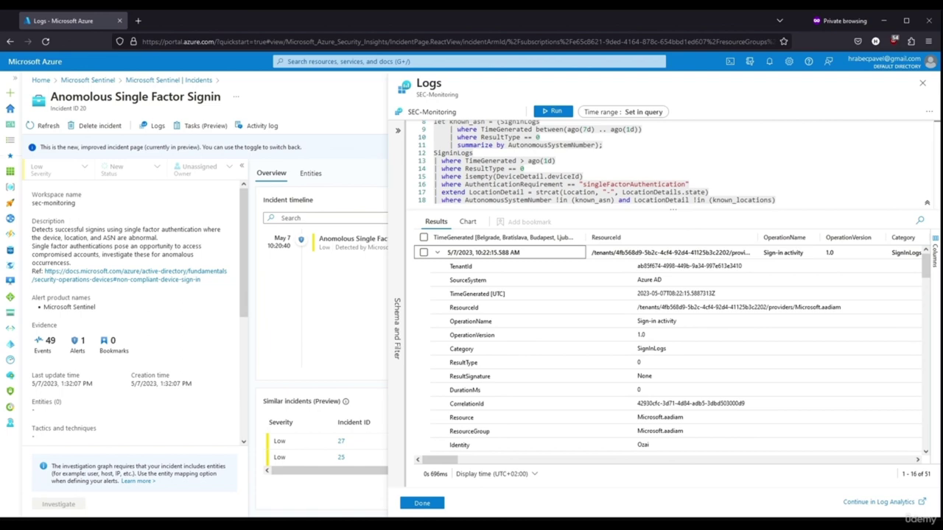
Discard the unsaved Logs query, then open the details of incidents 19, 22 and 23
click(163, 81)
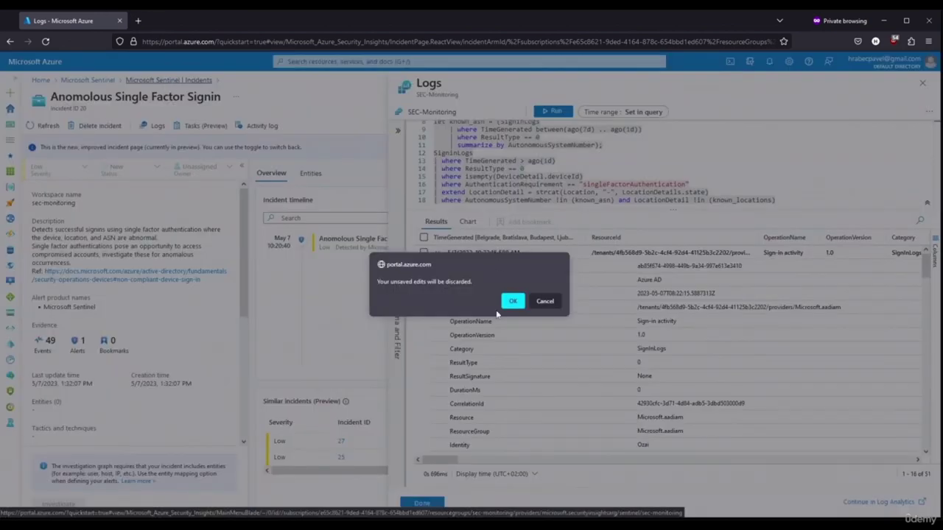
click(508, 305)
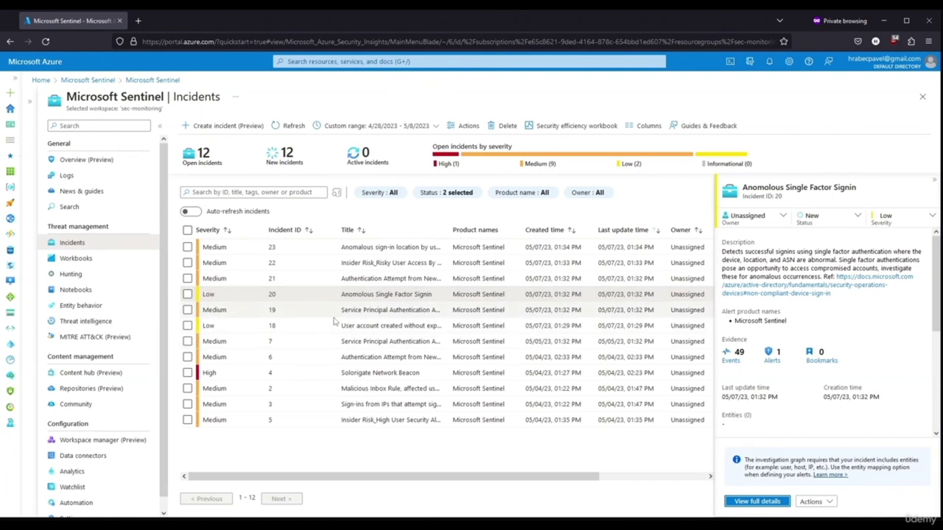
click(355, 315)
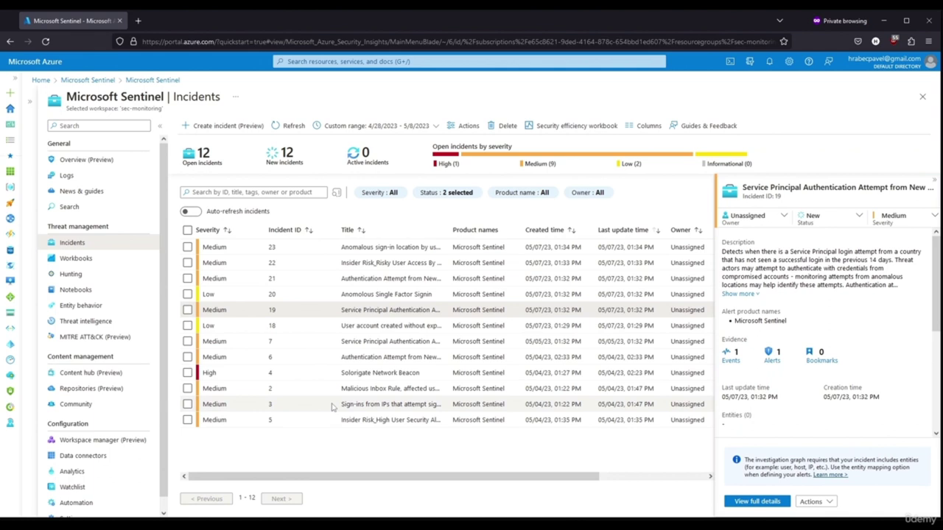
click(373, 267)
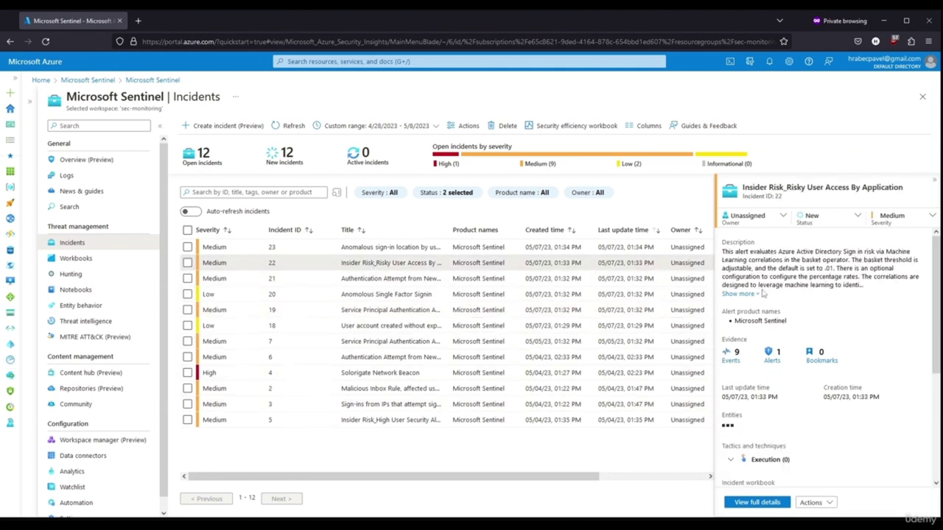
scroll(775, 285, down, 1)
scroll(775, 285, up, 1)
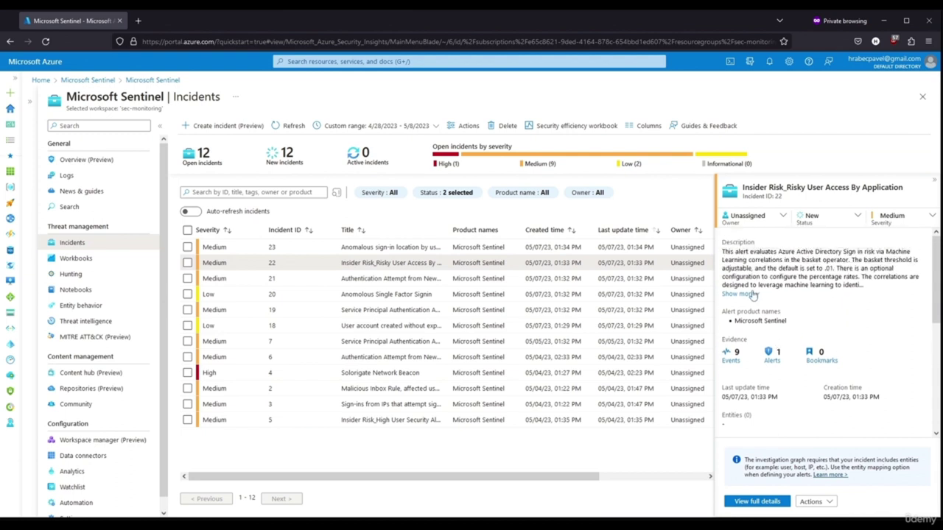
click(301, 251)
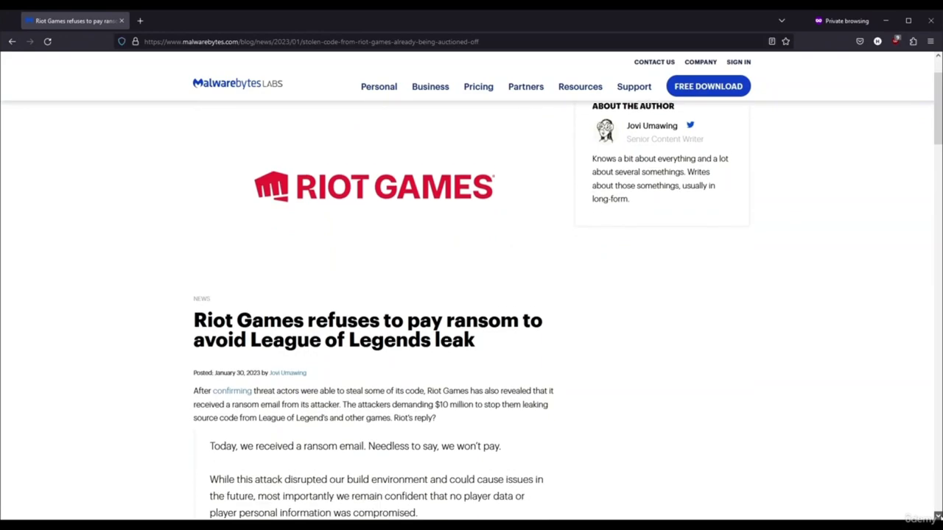
Scroll down through the ransom note paragraphs of the Riot Games article
scroll(471, 295, down, 3)
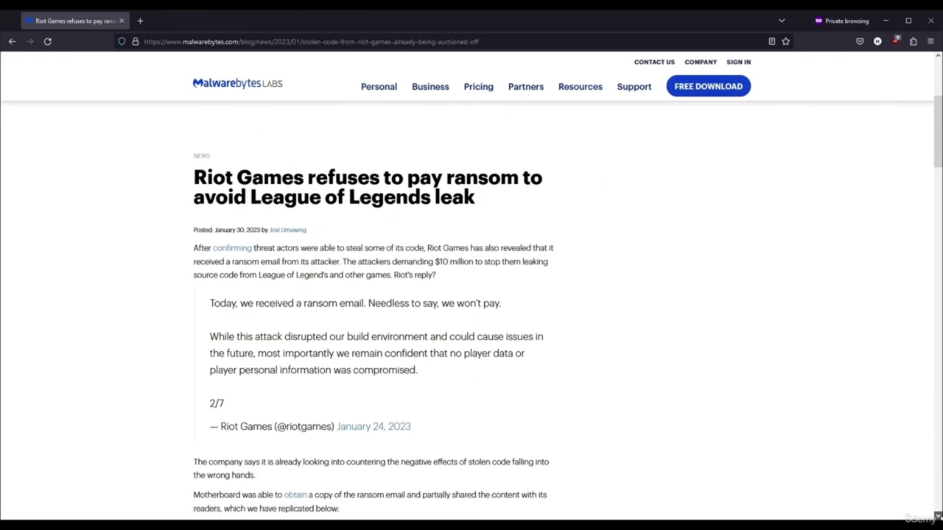
scroll(472, 295, down, 4)
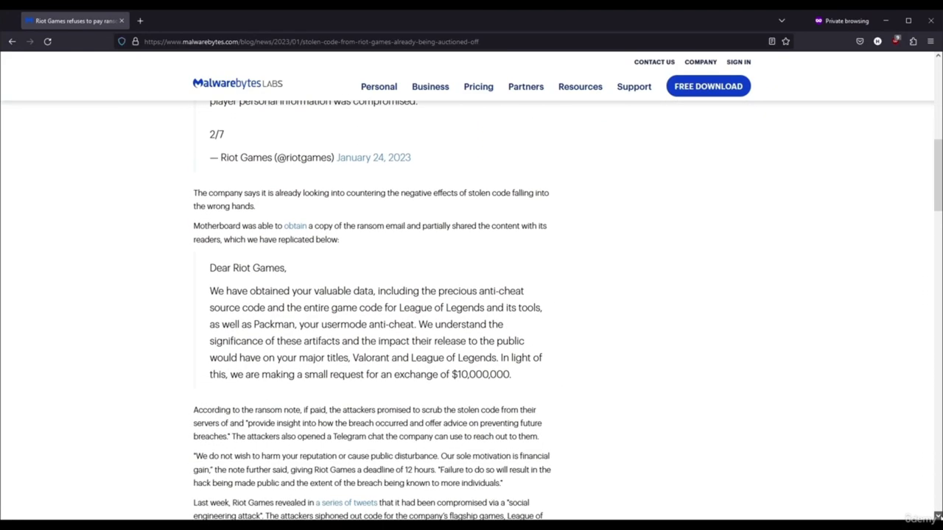
scroll(472, 295, down, 3)
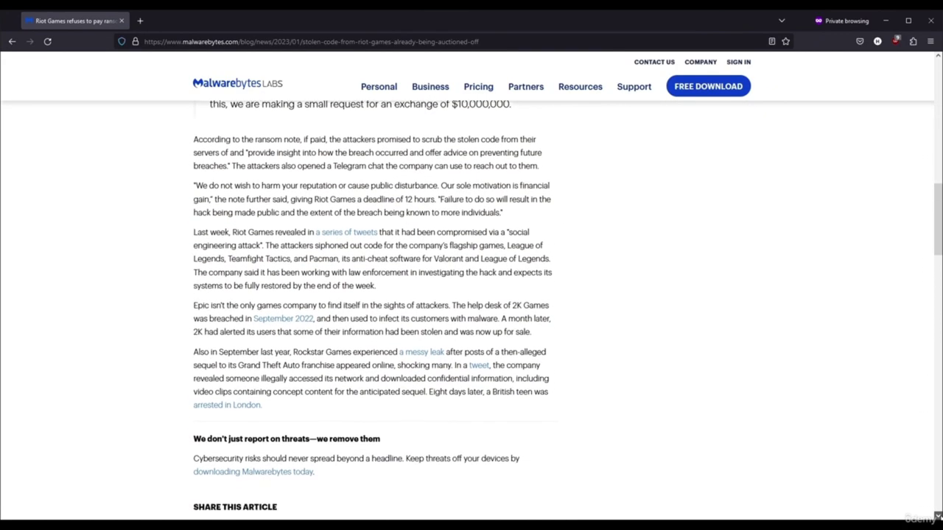